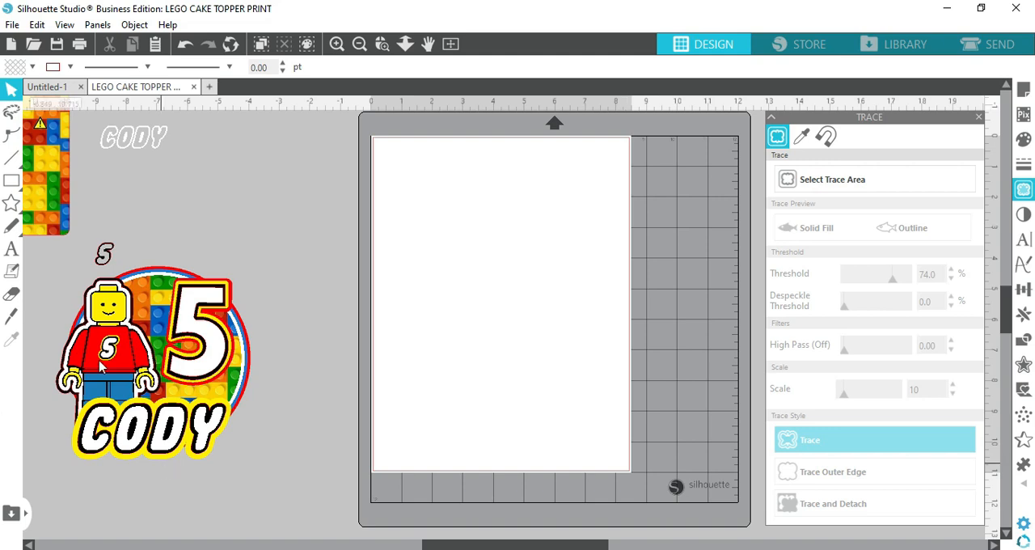
# Move the whole finished cake topper design up and closer to the page as one selection
pyautogui.click(46, 254)
pyautogui.click(257, 398)
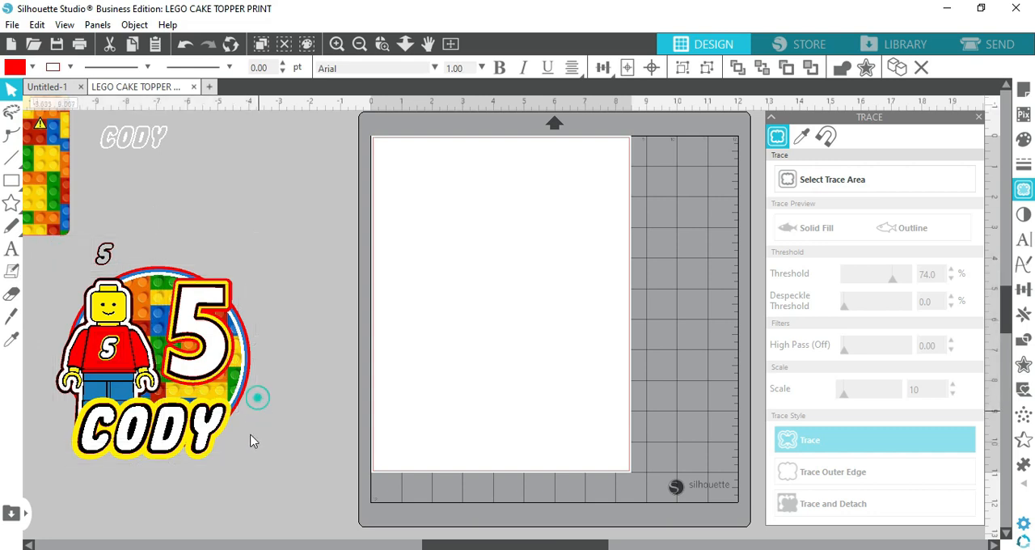
pyautogui.moveTo(67, 475); pyautogui.dragTo(255, 308)
pyautogui.moveTo(196, 350); pyautogui.dragTo(257, 272)
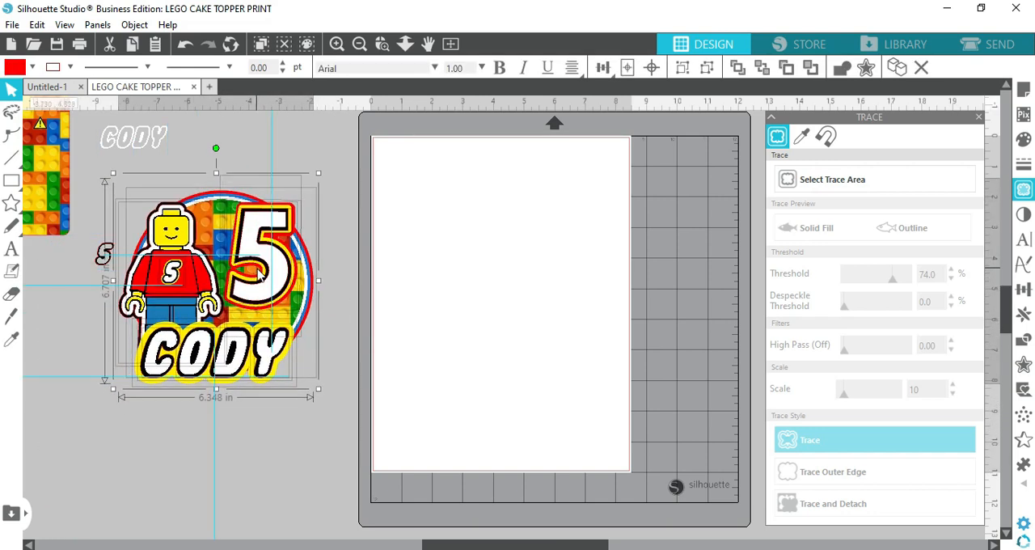
pyautogui.click(259, 494)
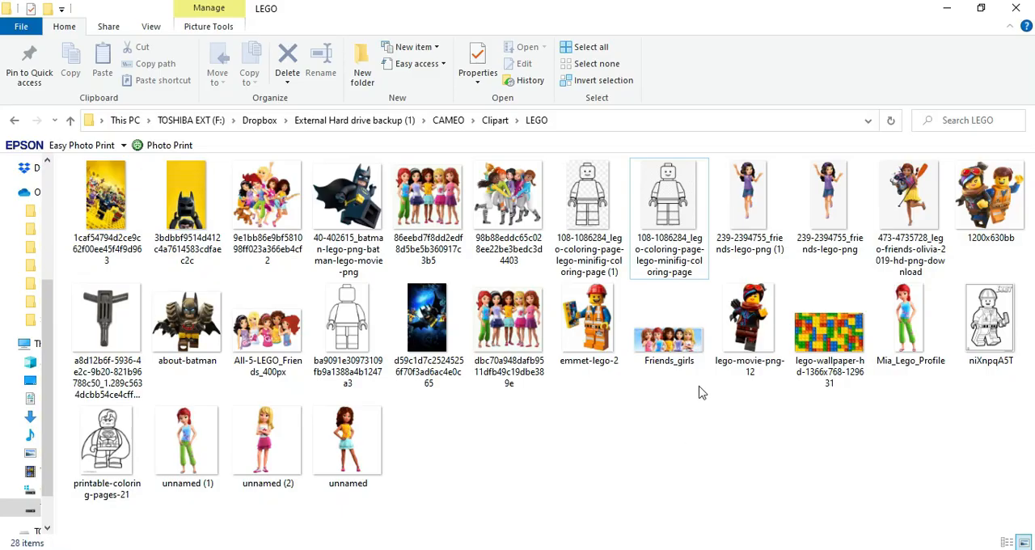
# In File Explorer's LEGO clipart folder, point out the lego-minifig-coloring-page outline and the lego-wallpaper-hd-1366x768 brick image
pyautogui.click(655, 192)
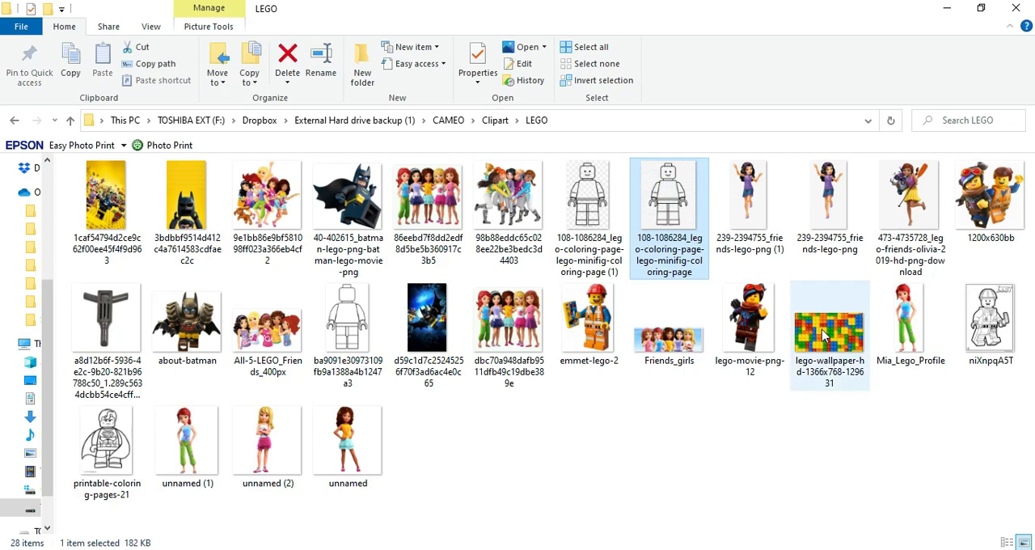
pyautogui.click(825, 330)
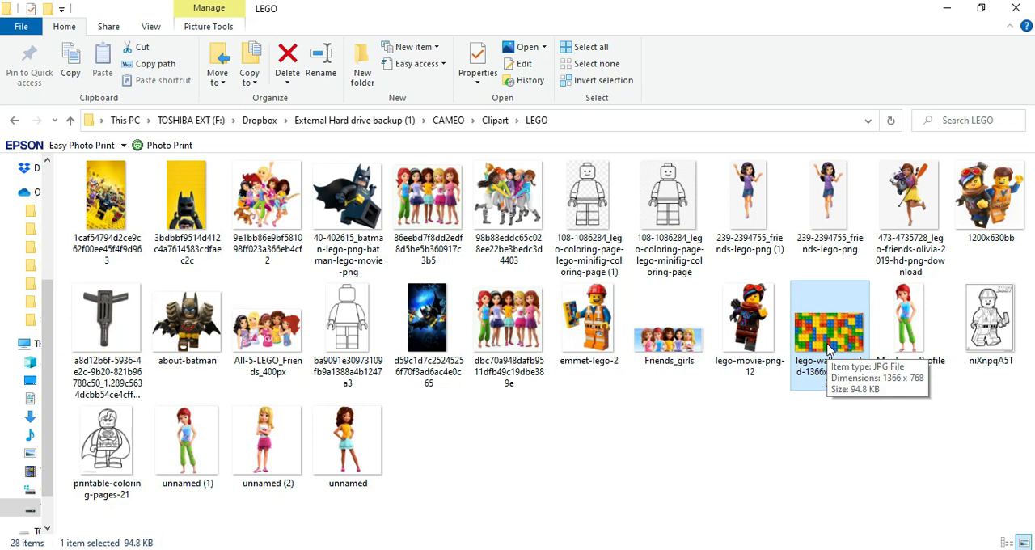
pyautogui.click(659, 192)
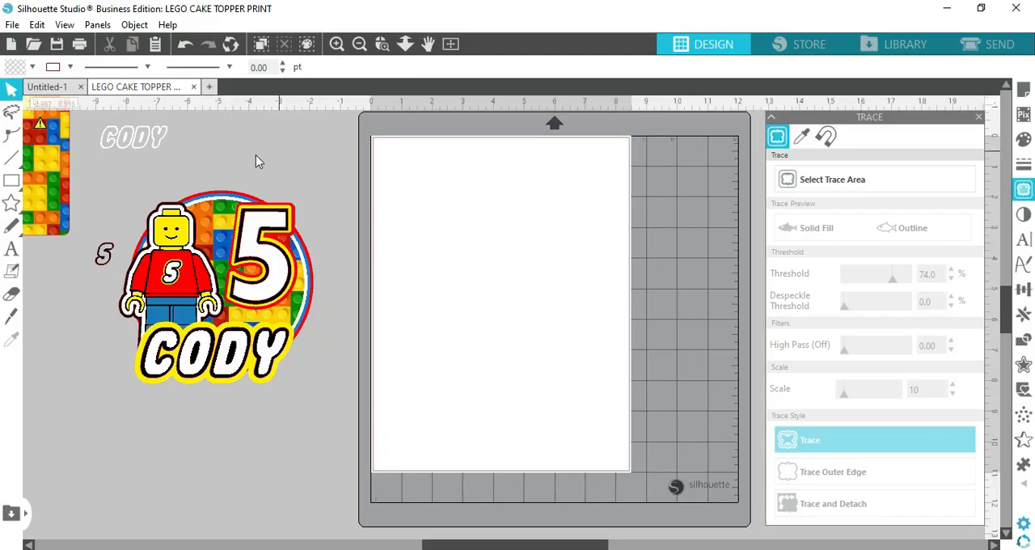
# In Silhouette Studio, look through the fonts available for the Text tool, including the frequently used ones, without adding text
pyautogui.click(15, 252)
pyautogui.click(435, 68)
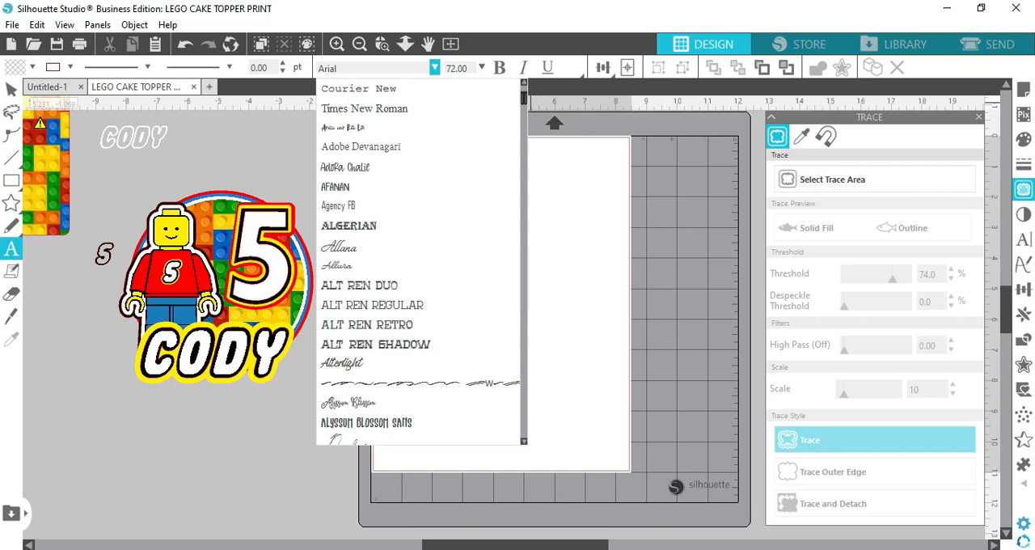
pyautogui.moveTo(522, 98); pyautogui.dragTo(528, 72)
pyautogui.scroll(-6, 354, 142)
pyautogui.scroll(6, 364, 125)
pyautogui.scroll(-6, 444, 106)
pyautogui.scroll(6, 444, 105)
pyautogui.click(523, 81)
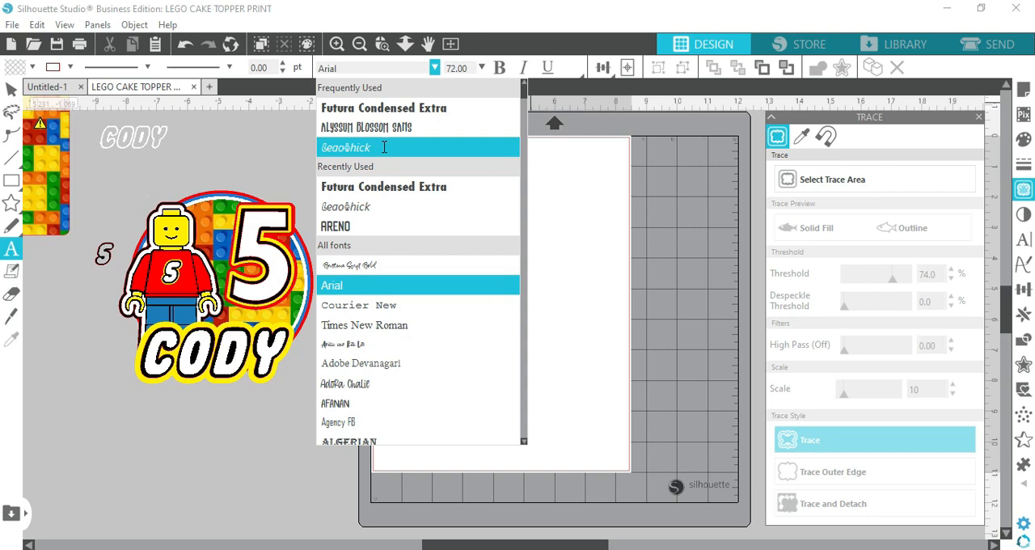
pyautogui.click(204, 446)
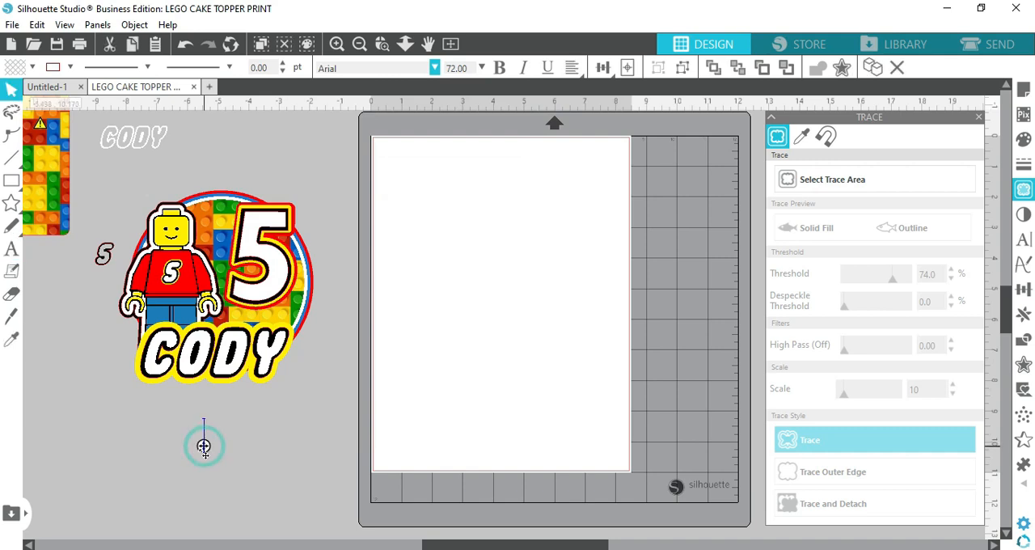
pyautogui.click(12, 89)
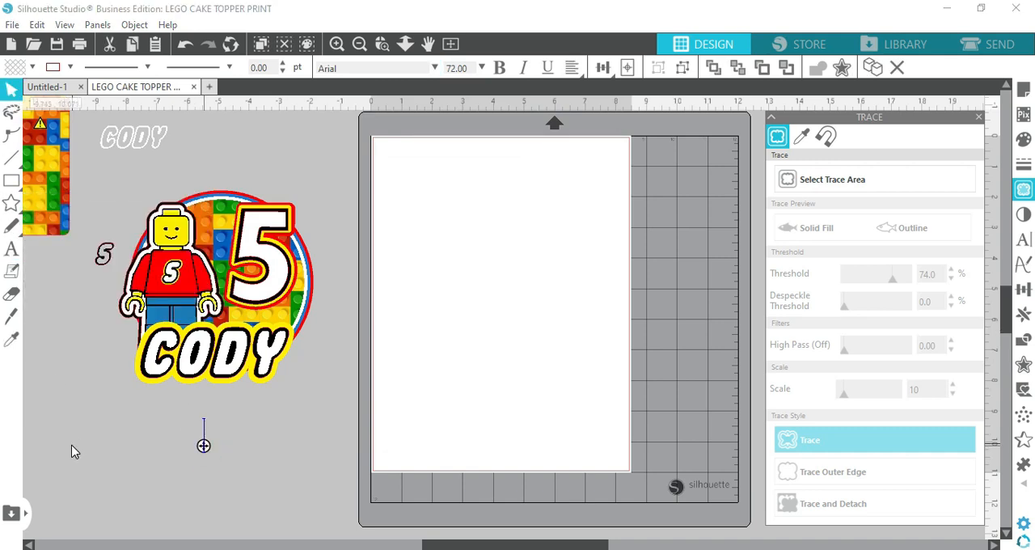
pyautogui.click(431, 260)
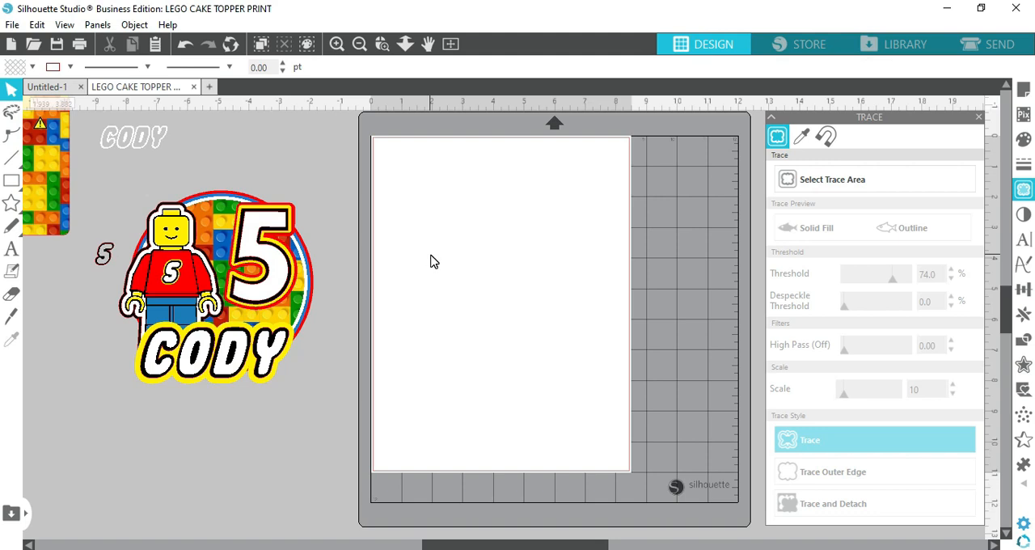
pyautogui.click(208, 220)
pyautogui.click(223, 402)
pyautogui.moveTo(171, 280); pyautogui.dragTo(139, 335)
pyautogui.click(114, 336)
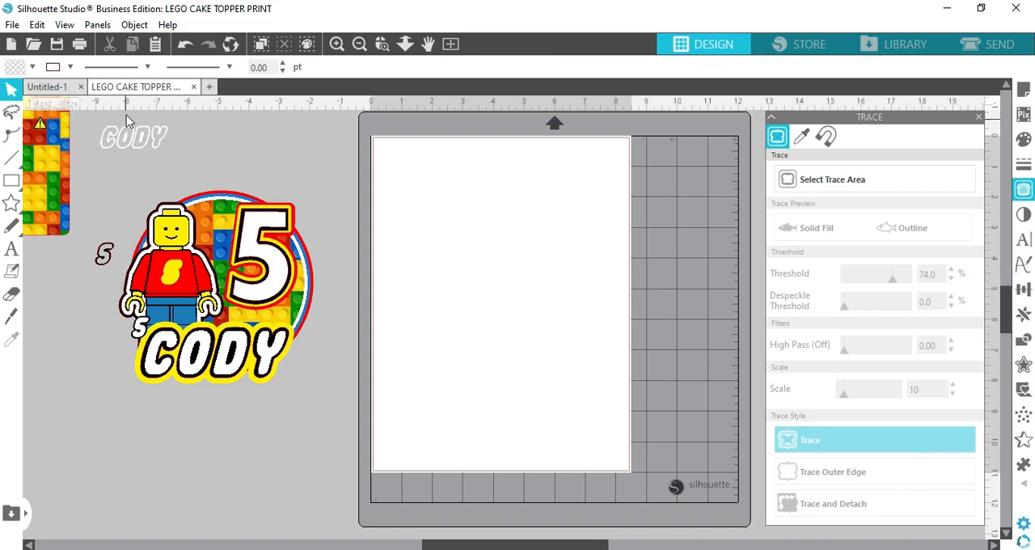
pyautogui.click(185, 44)
pyautogui.click(185, 44)
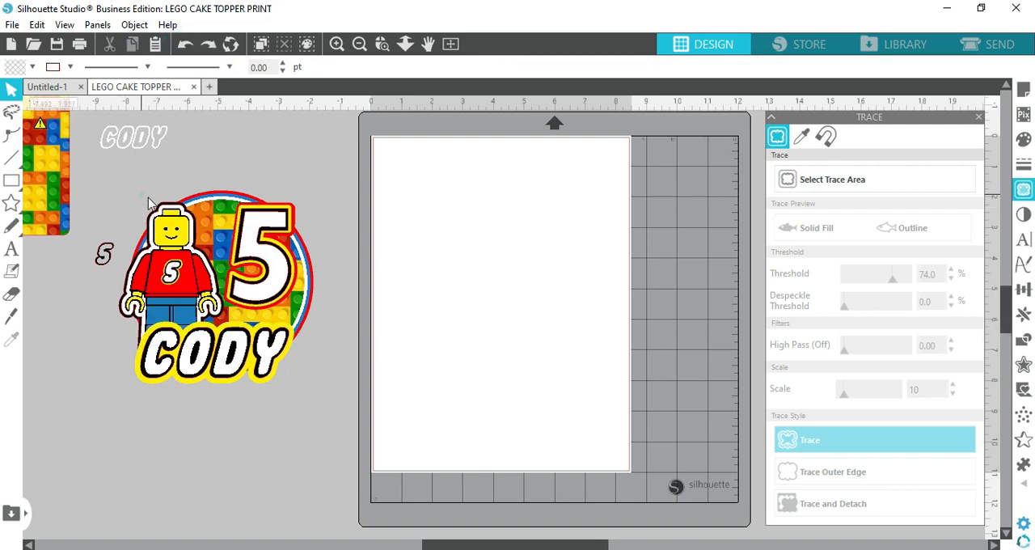
# Move the minifigure and its brick circle down and away from the design, and place the large 5 above them
pyautogui.moveTo(171, 233); pyautogui.dragTo(101, 370)
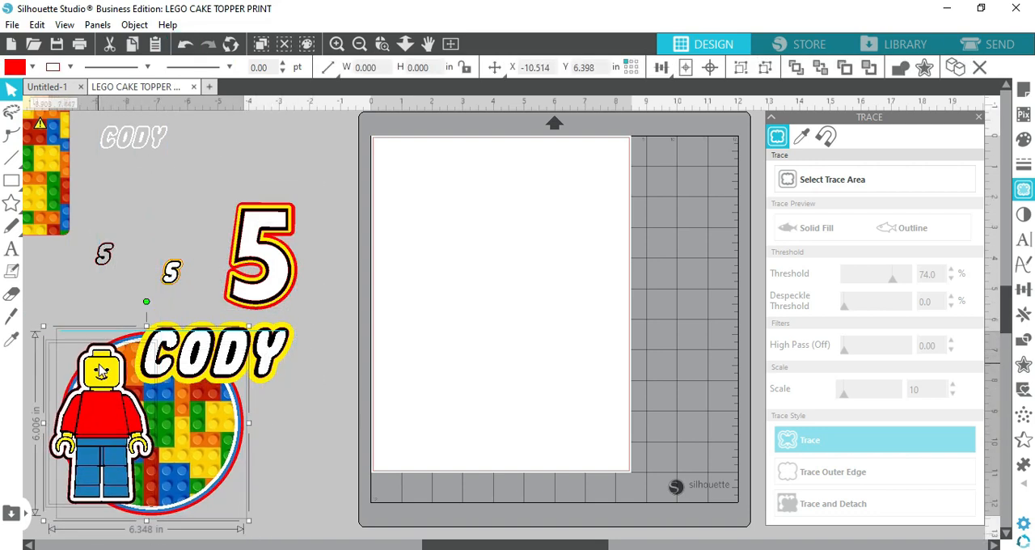
pyautogui.moveTo(280, 273); pyautogui.dragTo(300, 197)
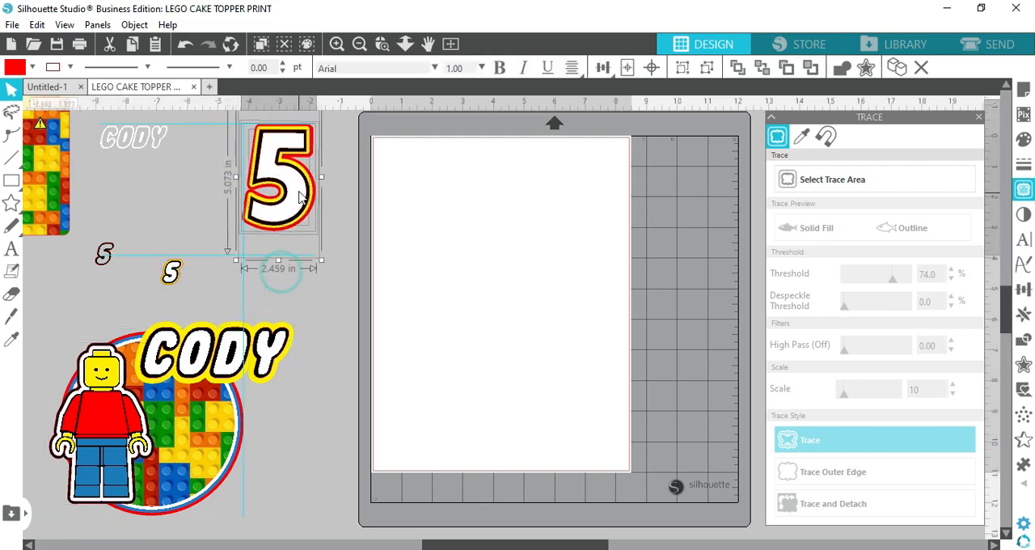
pyautogui.click(291, 407)
# Move the complete name lettering to just below the large 5 and shift the brick circle down and left
pyautogui.click(276, 360)
pyautogui.moveTo(273, 359); pyautogui.dragTo(224, 364)
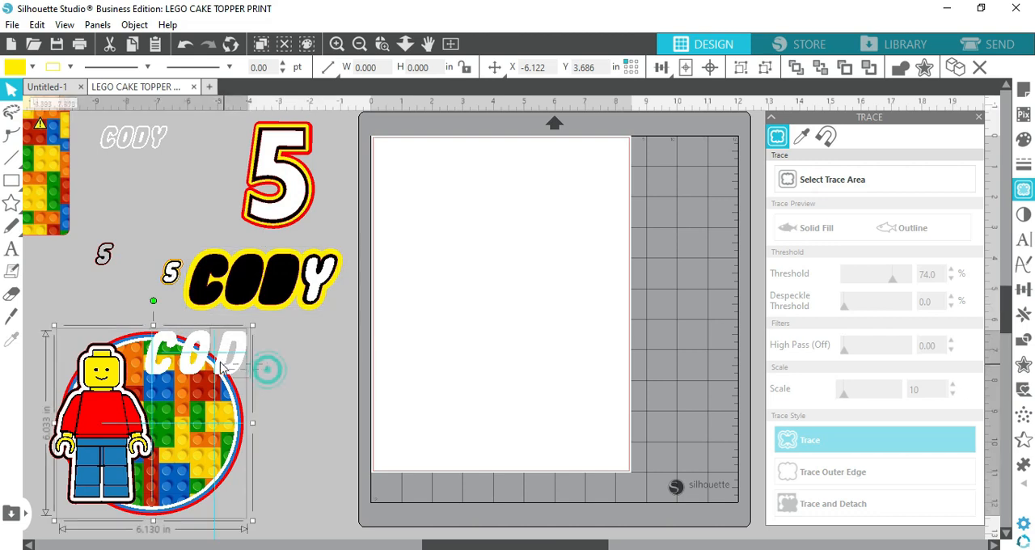
pyautogui.click(266, 419)
pyautogui.click(160, 472)
pyautogui.moveTo(159, 471); pyautogui.dragTo(105, 547)
pyautogui.moveTo(275, 407); pyautogui.dragTo(137, 284)
pyautogui.moveTo(166, 340); pyautogui.dragTo(218, 268)
pyautogui.click(222, 388)
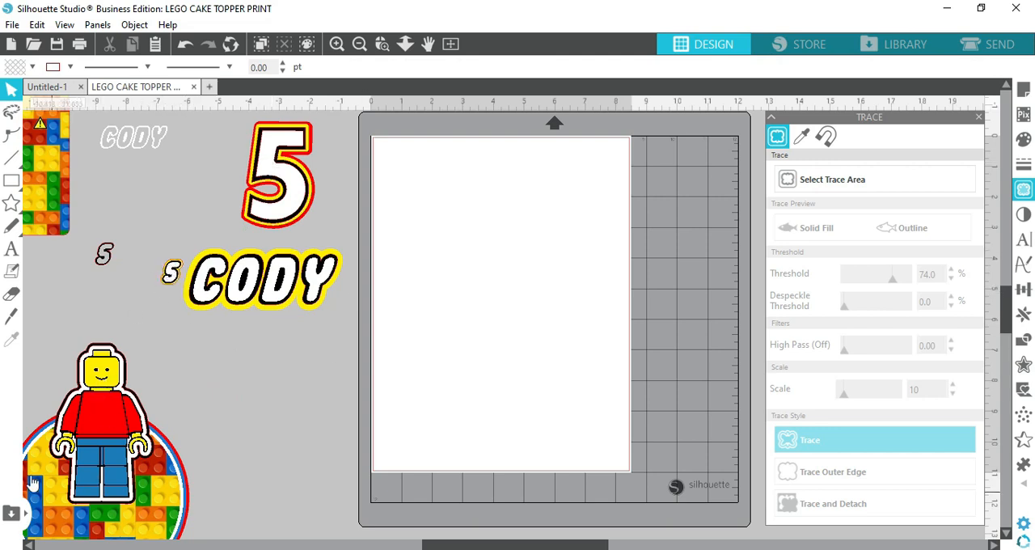
# Place the minifigure below the name lettering and move the brick circle up beside it so the parts stand separately
pyautogui.click(108, 372)
pyautogui.moveTo(106, 372); pyautogui.dragTo(281, 372)
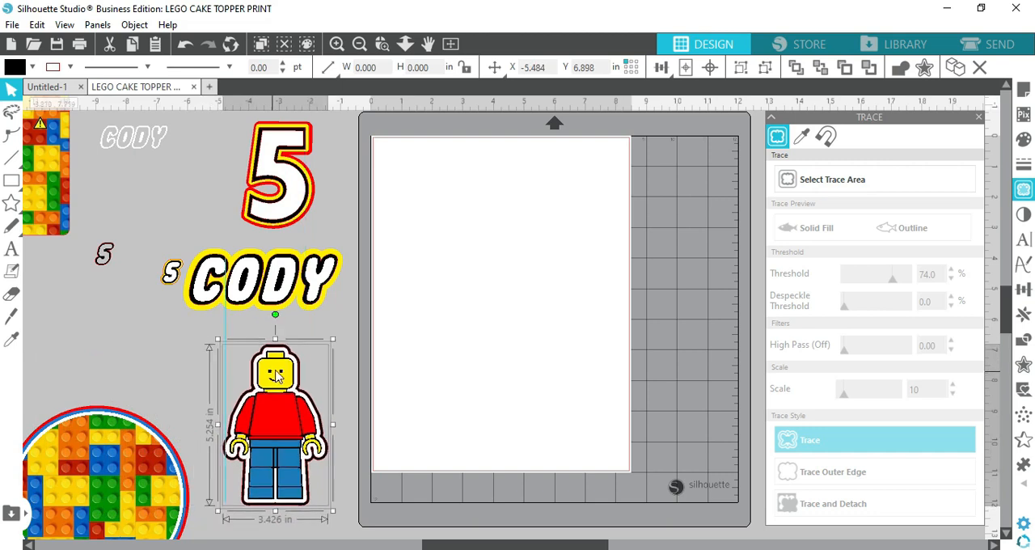
pyautogui.click(66, 388)
pyautogui.click(110, 422)
pyautogui.moveTo(106, 457); pyautogui.dragTo(110, 377)
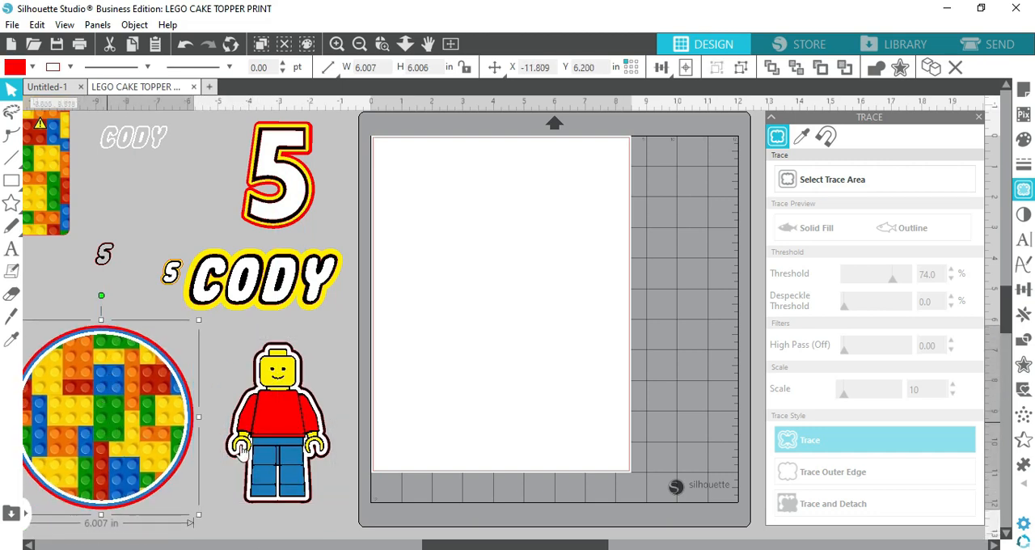
pyautogui.click(142, 324)
pyautogui.click(117, 362)
pyautogui.click(435, 253)
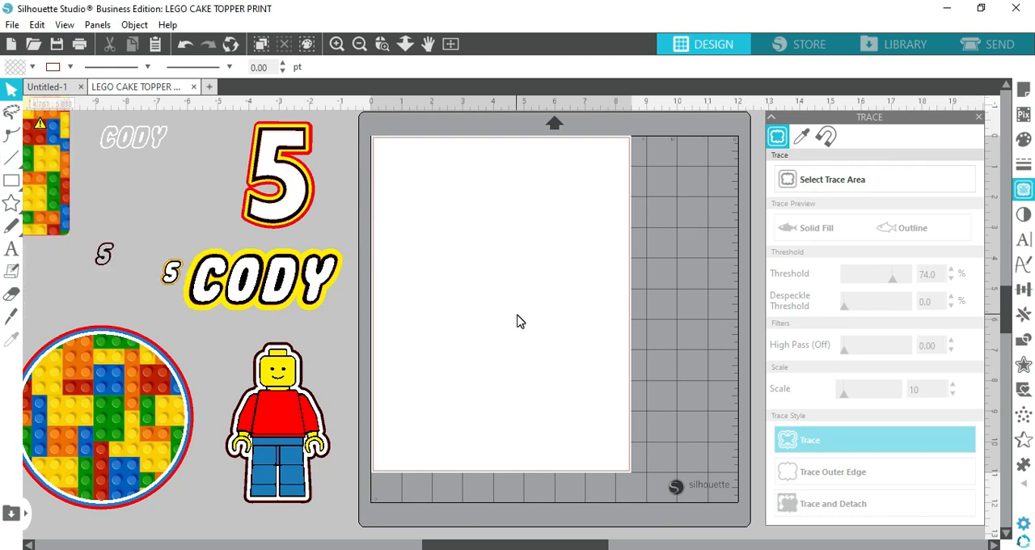
# Check the media size choices in the page setup, keeping Letter, and close the settings
pyautogui.click(12, 293)
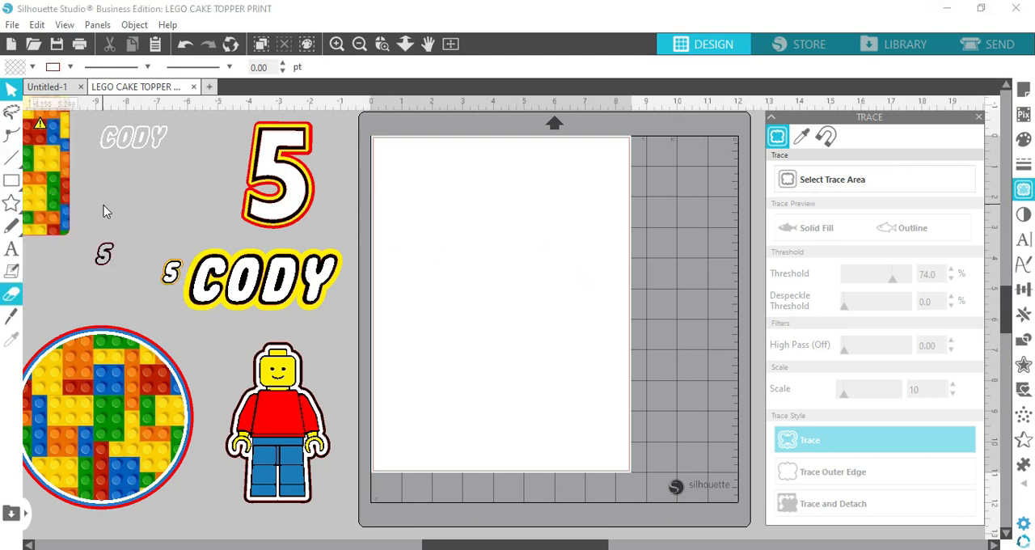
pyautogui.click(1024, 91)
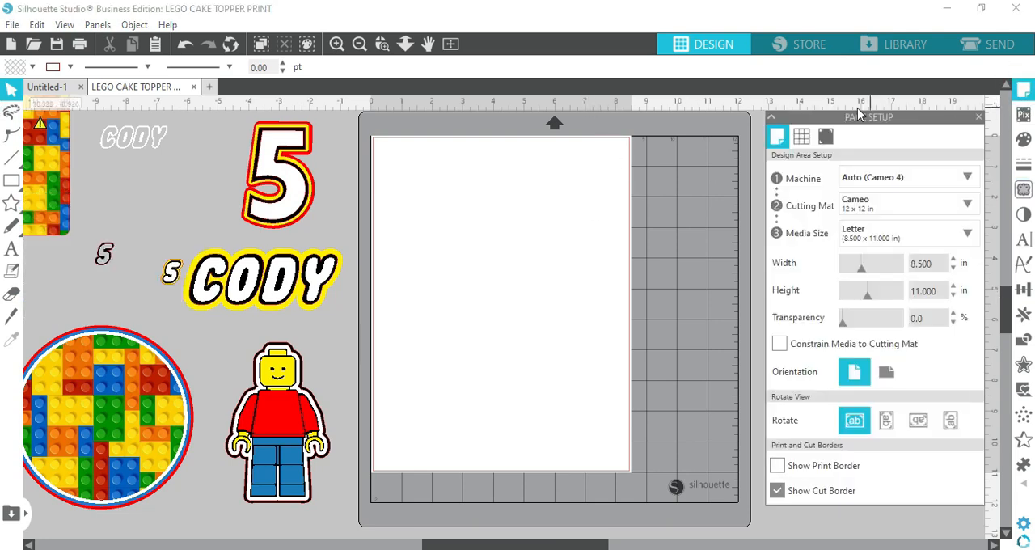
pyautogui.click(882, 235)
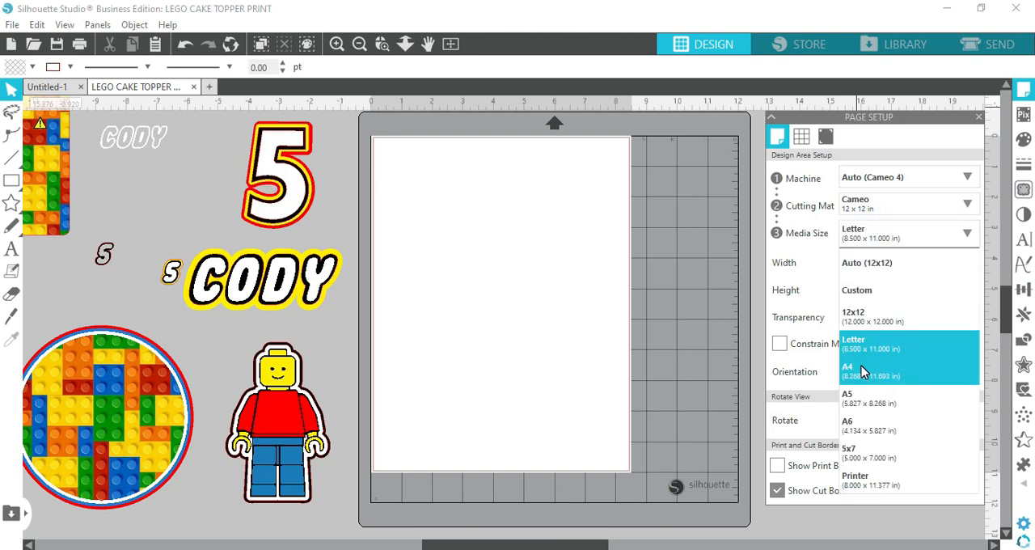
pyautogui.click(339, 209)
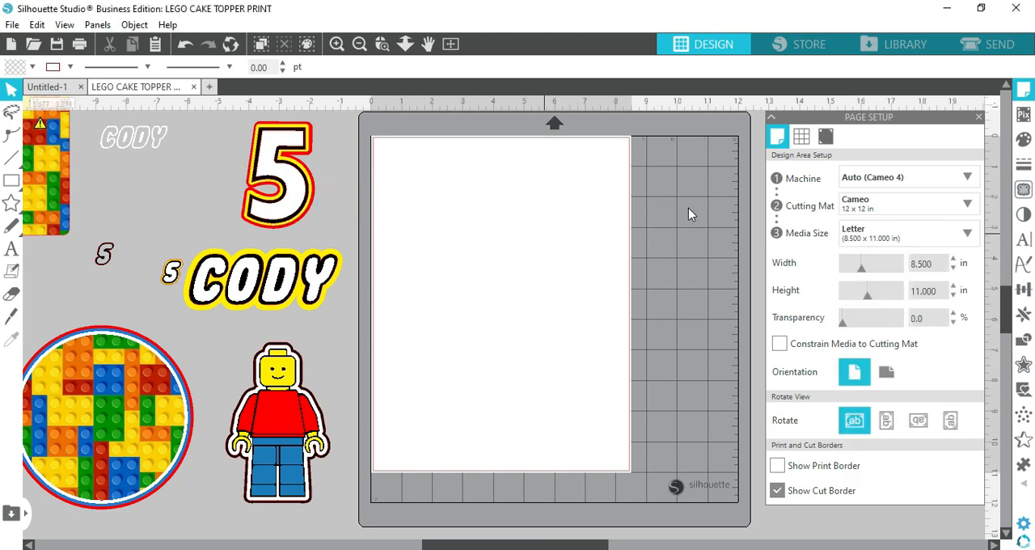
pyautogui.click(978, 117)
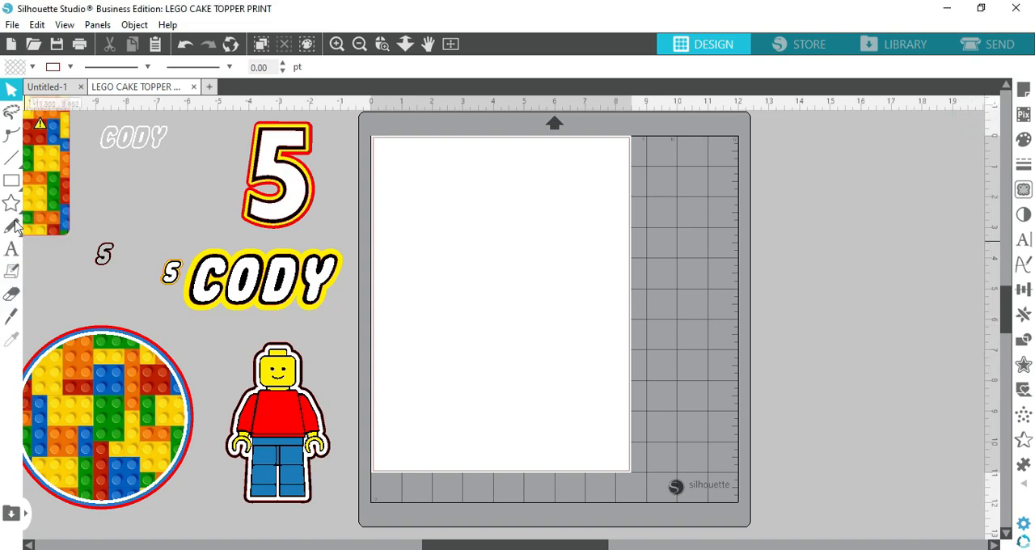
# Draw a circle about 6 in in diameter on the page with the Ellipse tool
pyautogui.moveTo(13, 183)
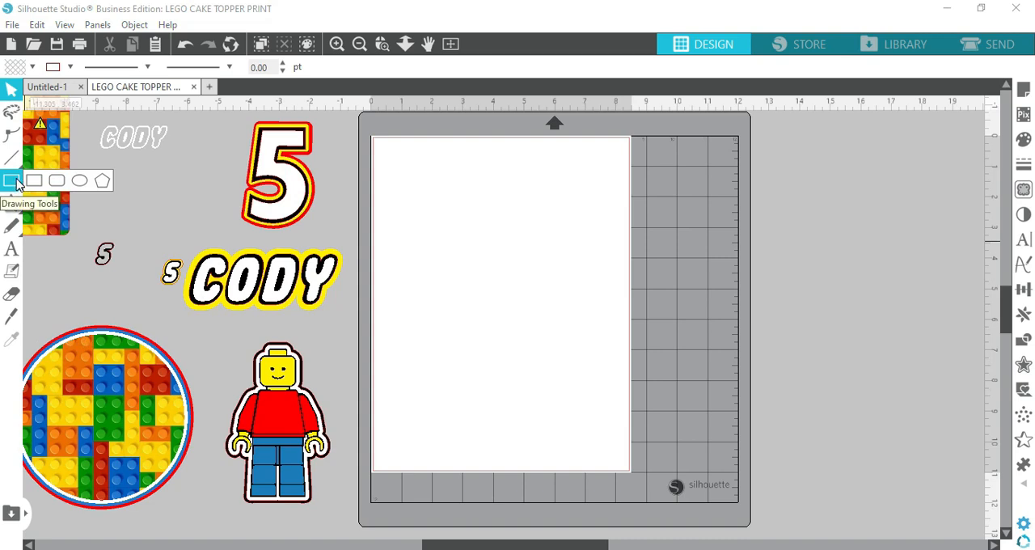
pyautogui.click(80, 179)
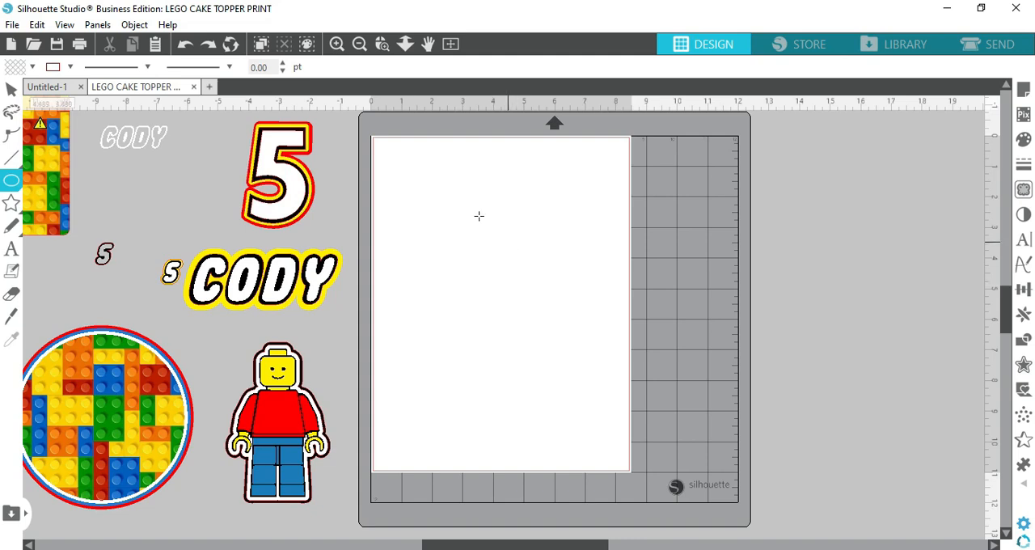
pyautogui.click(429, 198)
pyautogui.click(429, 199)
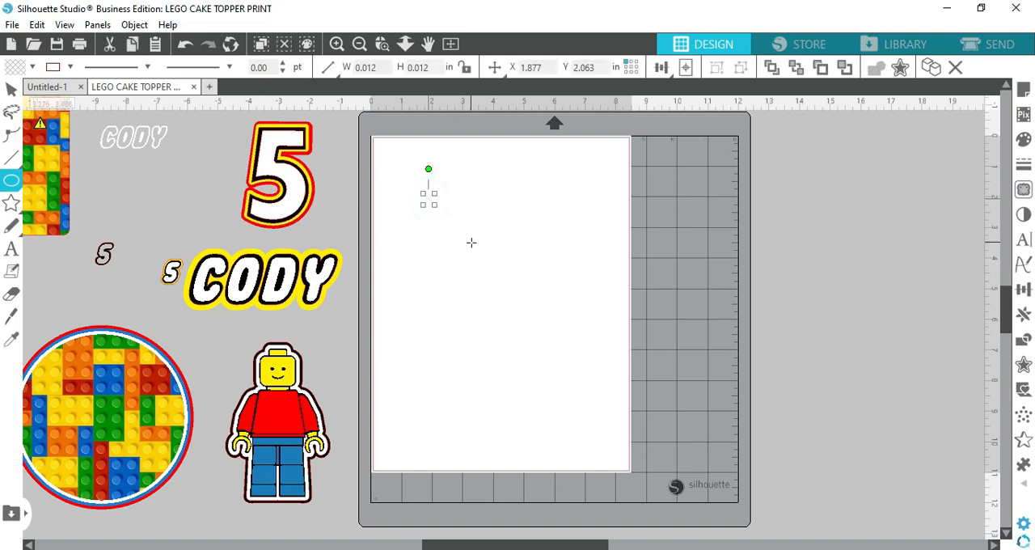
pyautogui.press('Delete')
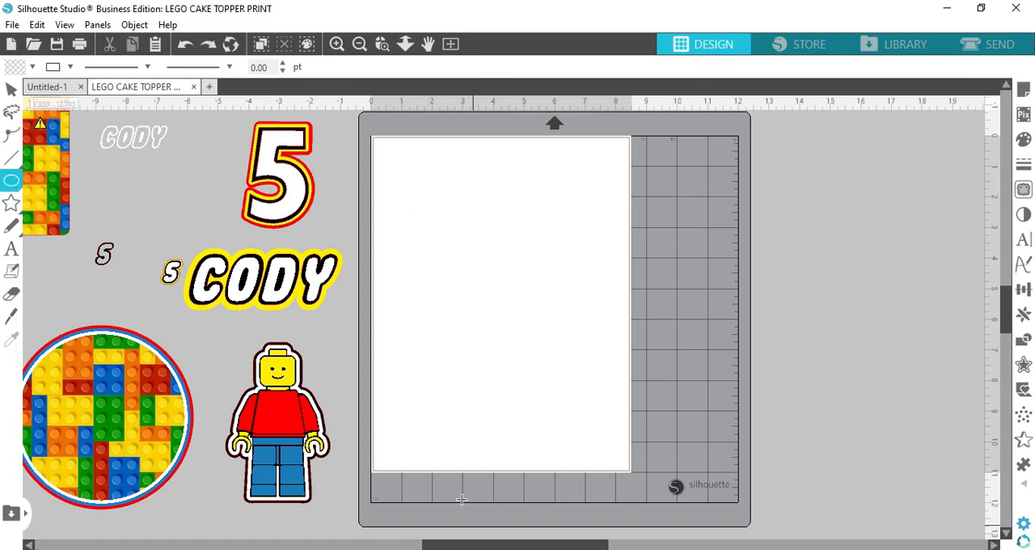
pyautogui.moveTo(430, 207); pyautogui.dragTo(541, 335)
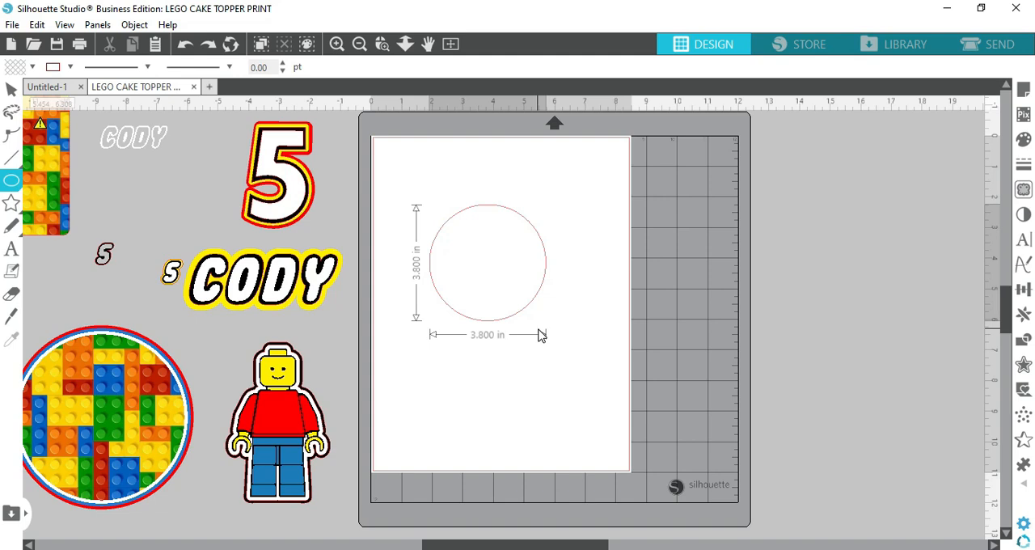
pyautogui.moveTo(541, 335); pyautogui.dragTo(599, 403)
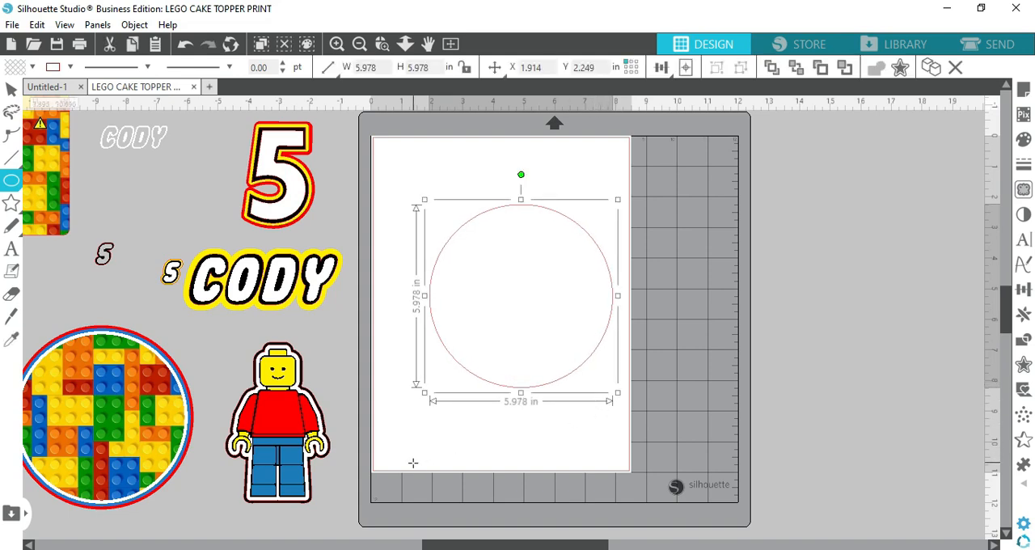
pyautogui.click(13, 92)
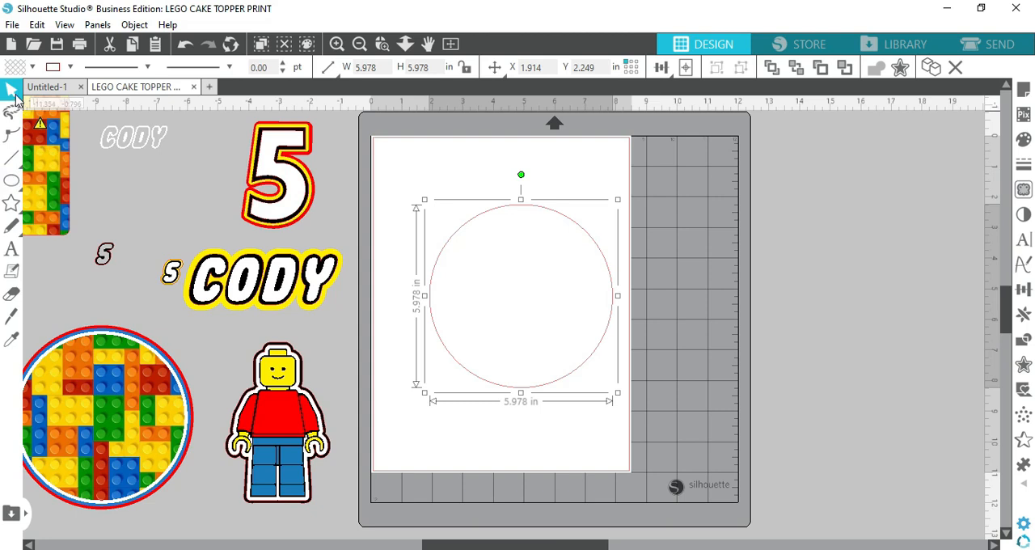
# Shift the brick circle slightly up, and move the drawn circle left to about X 1.2 in on the page
pyautogui.click(72, 378)
pyautogui.moveTo(79, 393); pyautogui.dragTo(83, 364)
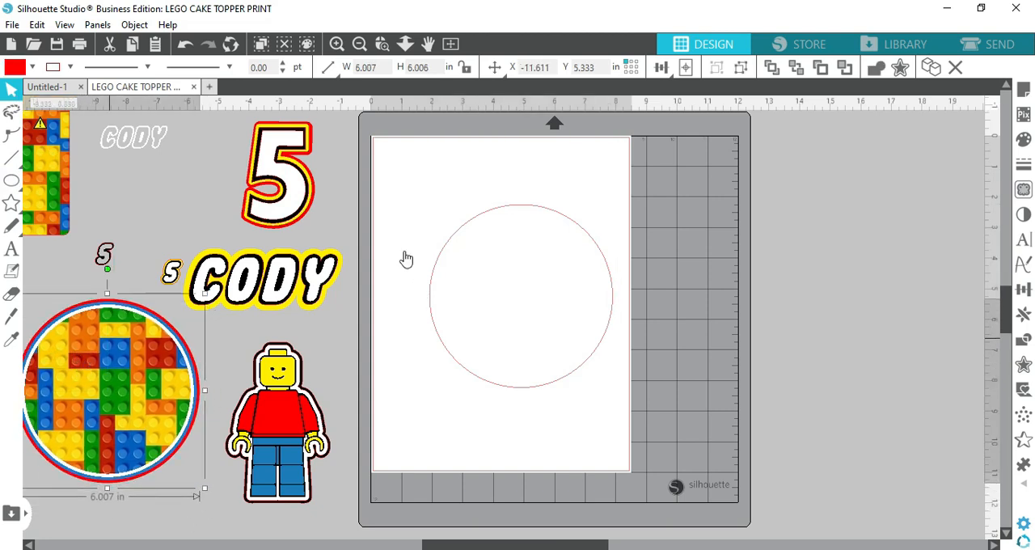
pyautogui.click(522, 204)
pyautogui.rightClick(521, 208)
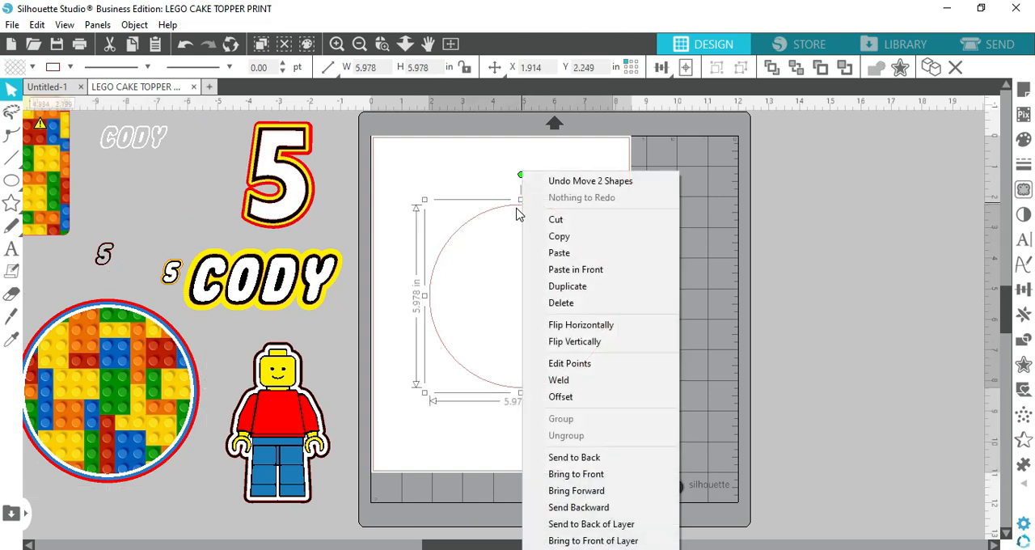
pyautogui.click(515, 207)
pyautogui.click(512, 204)
pyautogui.moveTo(513, 203); pyautogui.dragTo(494, 211)
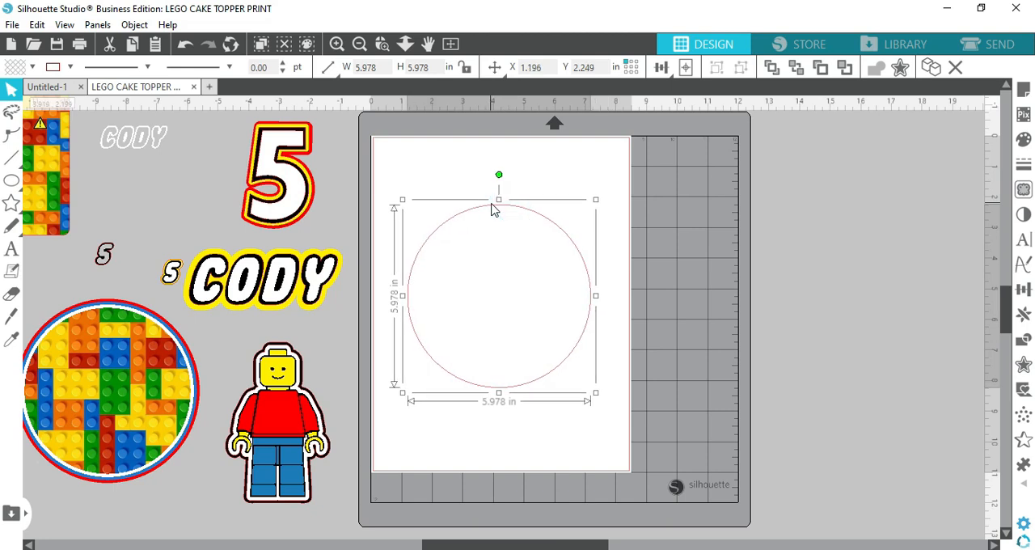
# Fill the drawn circle with the brick wallpaper JPG from the LEGO clipart folder in File Explorer, and place the circle lower on the page
pyautogui.click(597, 393)
pyautogui.moveTo(543, 377); pyautogui.dragTo(576, 356)
pyautogui.click(561, 344)
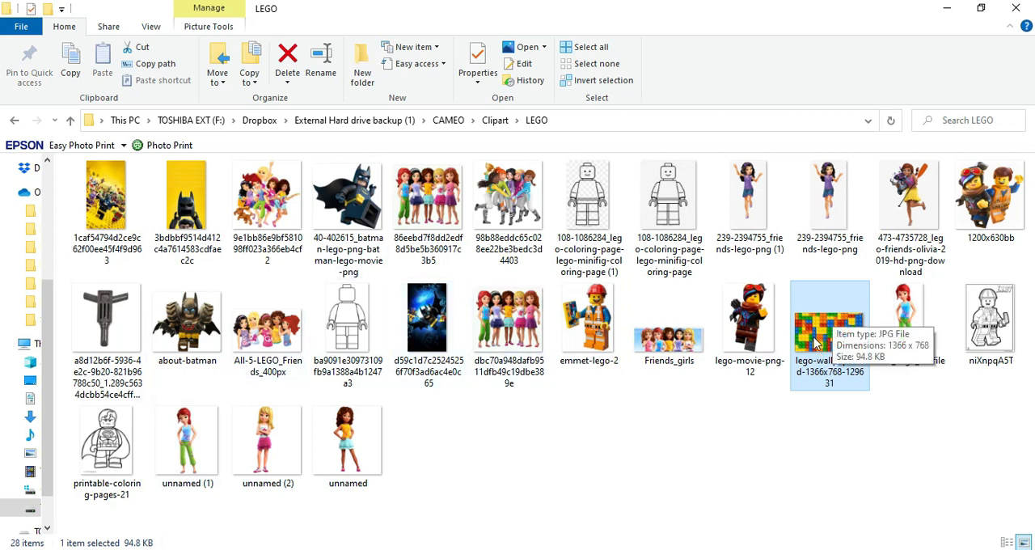
pyautogui.moveTo(812, 344); pyautogui.dragTo(508, 295)
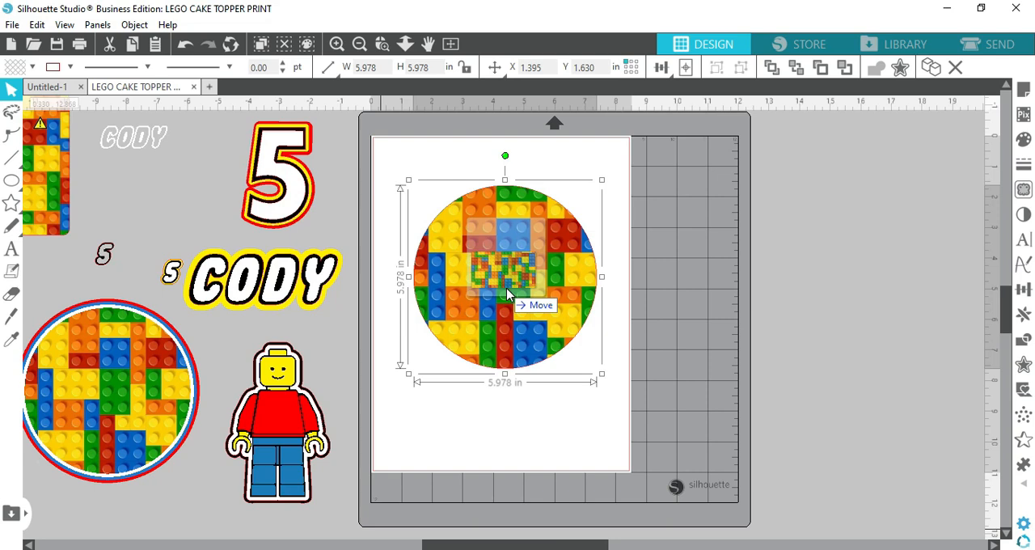
pyautogui.moveTo(508, 295); pyautogui.dragTo(507, 295)
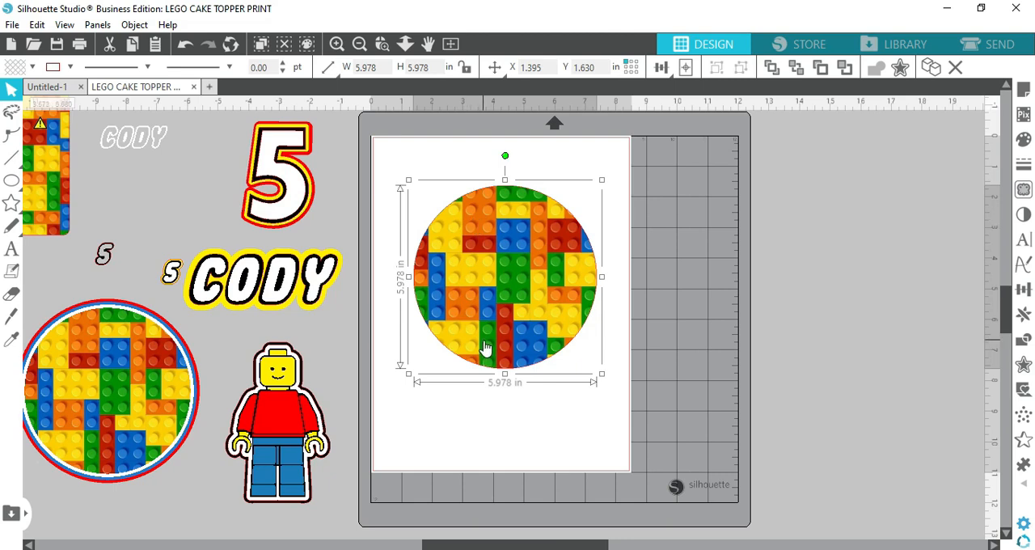
pyautogui.moveTo(529, 270); pyautogui.dragTo(524, 314)
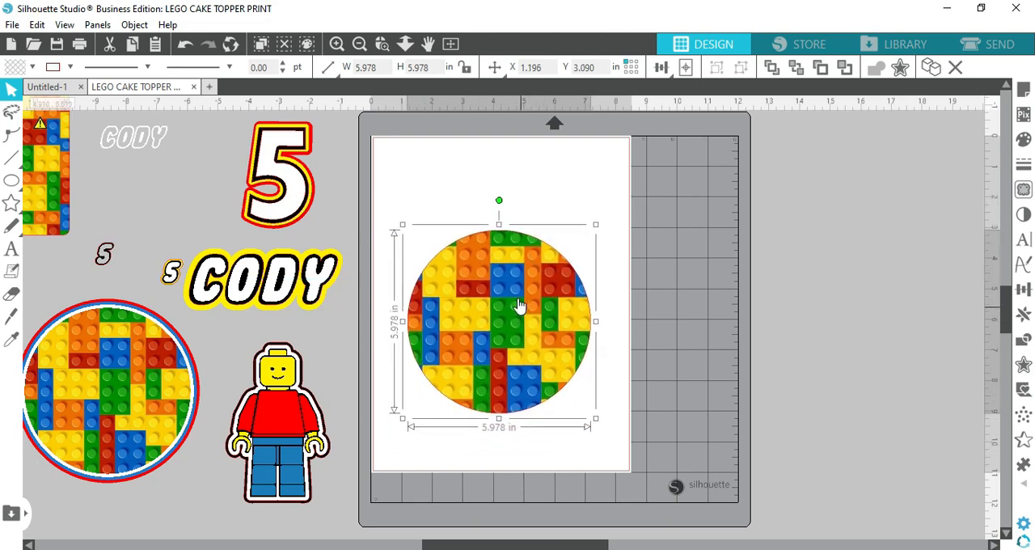
# Pan the brick fill pattern inside the page's circle to reposition the bricks, and finish the fill editing
pyautogui.click(715, 279)
pyautogui.click(550, 326)
pyautogui.click(1023, 140)
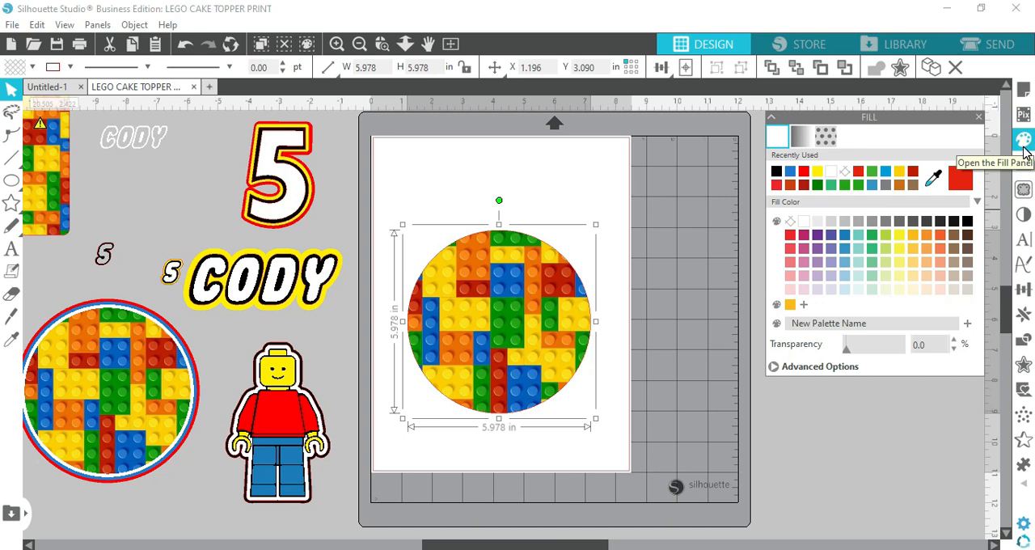
pyautogui.click(830, 143)
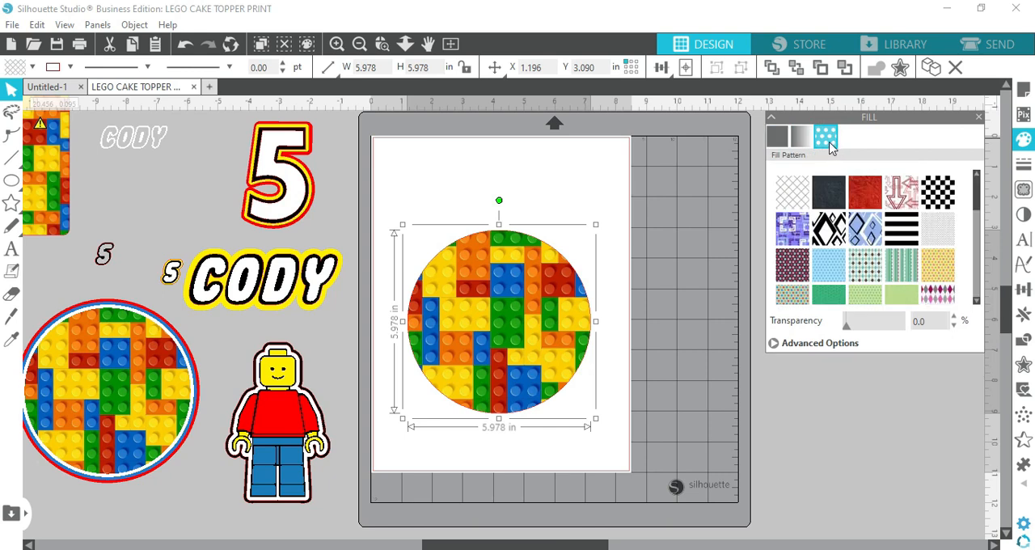
pyautogui.click(805, 346)
pyautogui.scroll(-2, 861, 313)
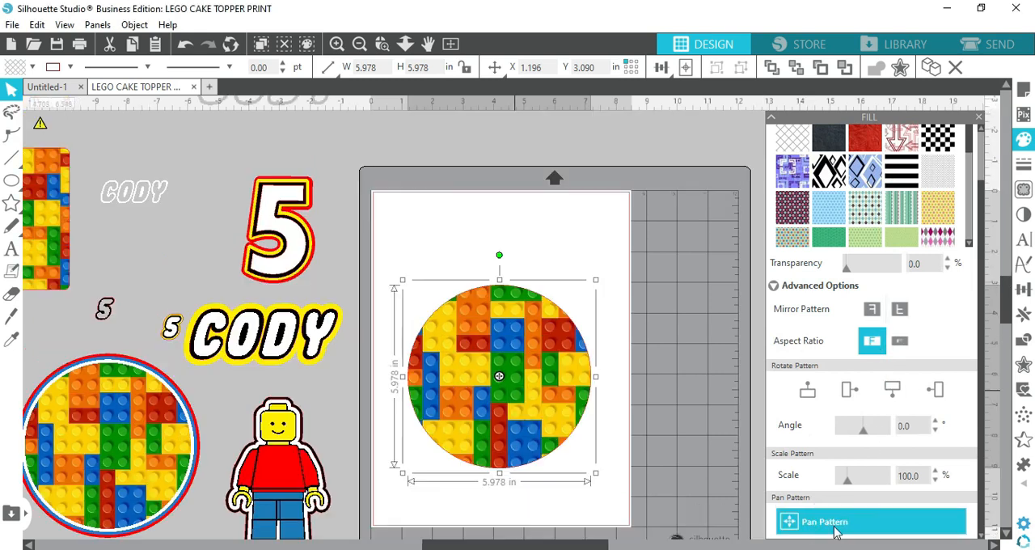
pyautogui.click(831, 523)
pyautogui.moveTo(571, 421); pyautogui.dragTo(508, 393)
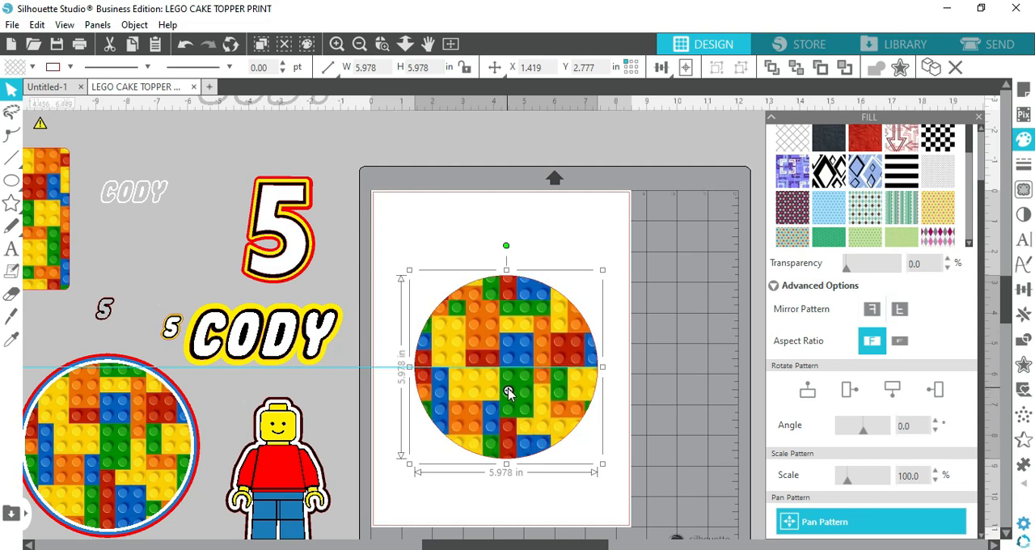
pyautogui.click(569, 532)
pyautogui.click(753, 421)
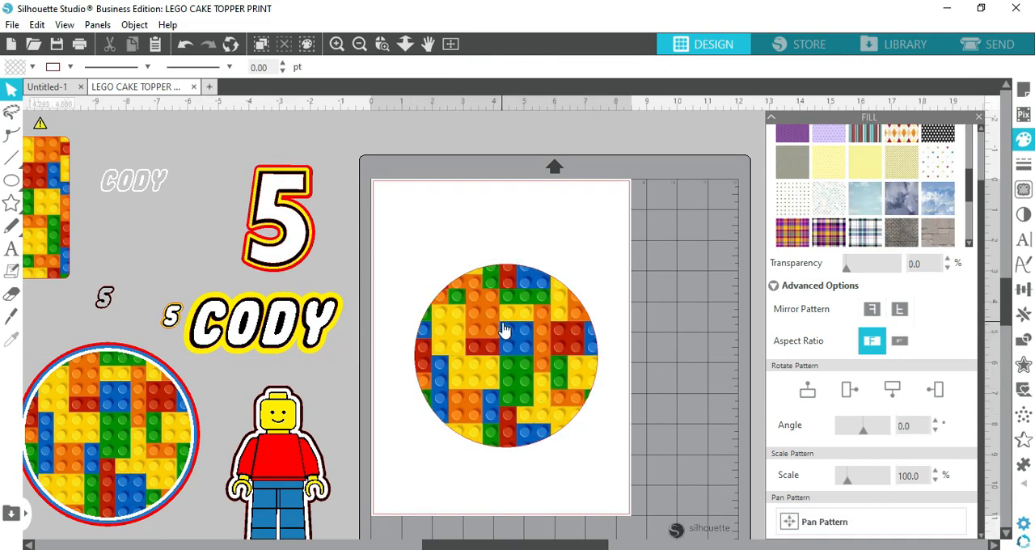
pyautogui.click(530, 339)
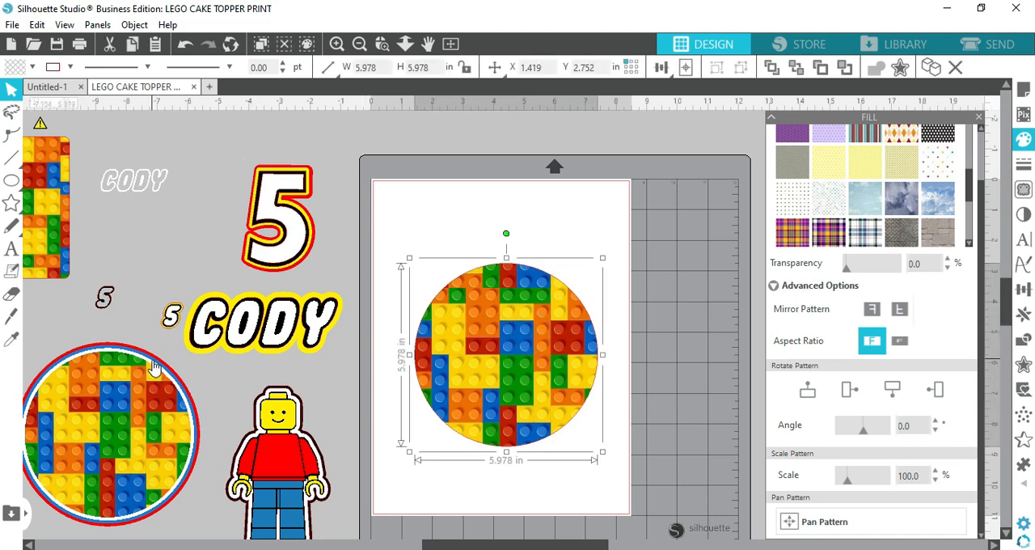
pyautogui.click(980, 117)
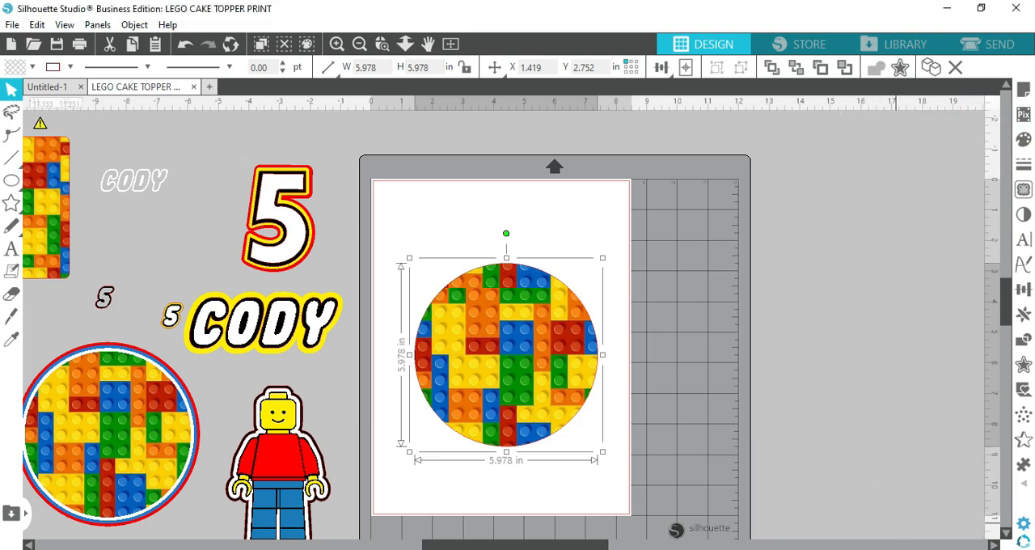
# Create an outward offset of 0.08 in around the brick-filled circle with rounded corners
pyautogui.click(1023, 366)
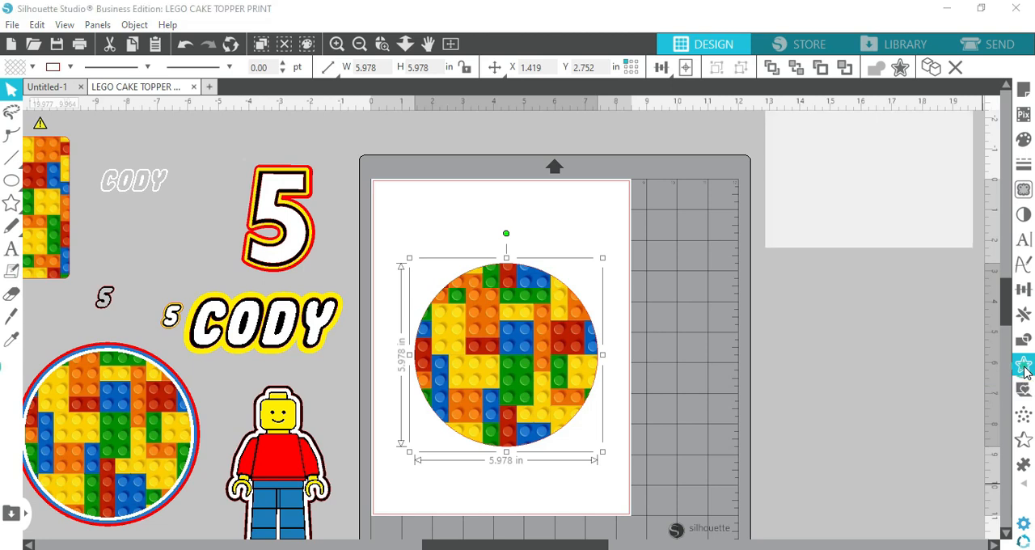
pyautogui.click(820, 160)
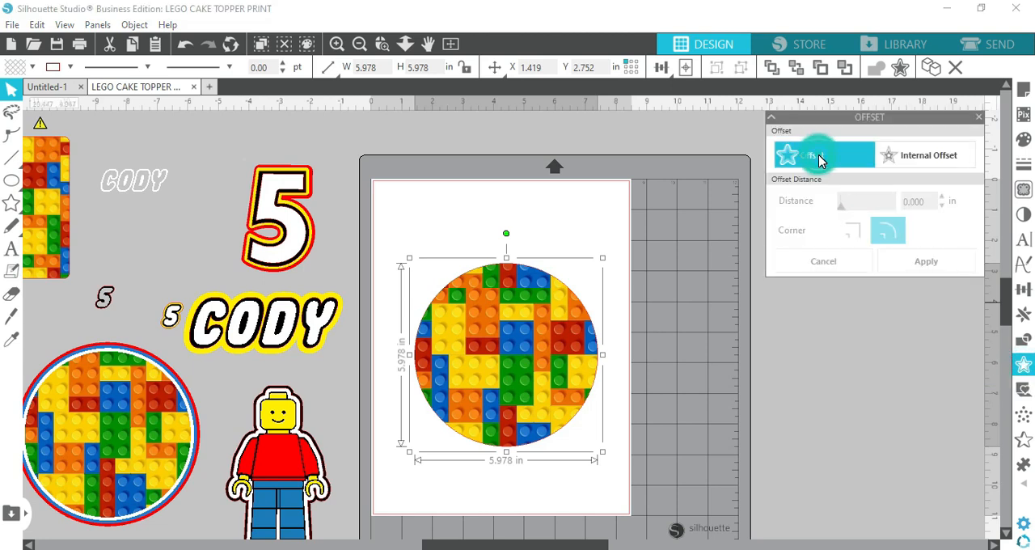
pyautogui.doubleClick(926, 202)
pyautogui.write('0')
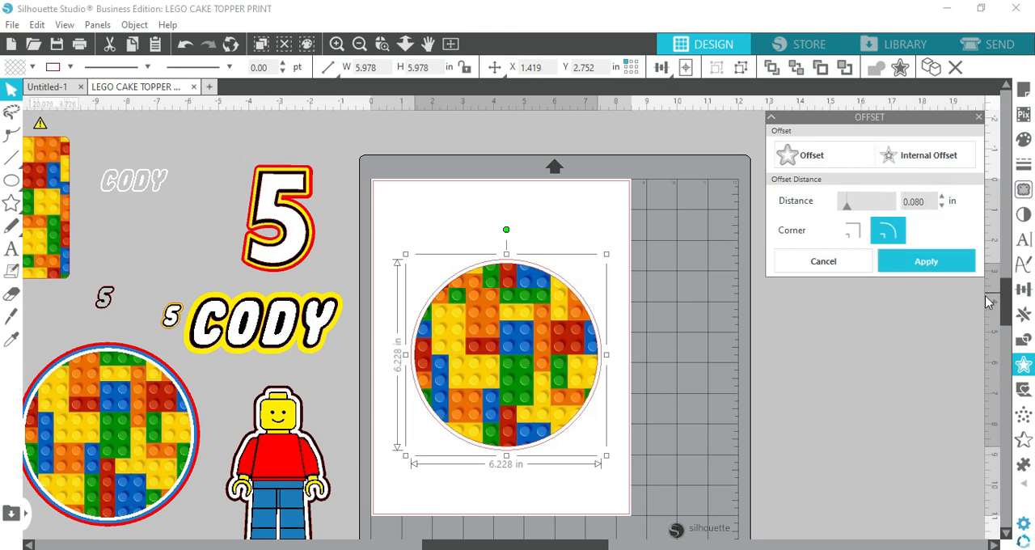
pyautogui.click(957, 267)
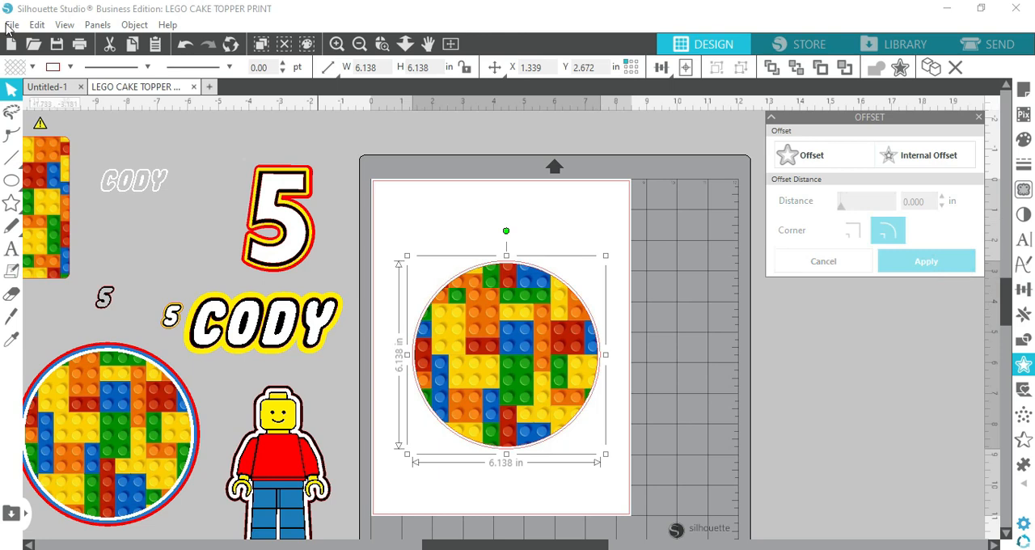
# Give the offset circle a white fill and a white outline, and deselect it
pyautogui.click(22, 68)
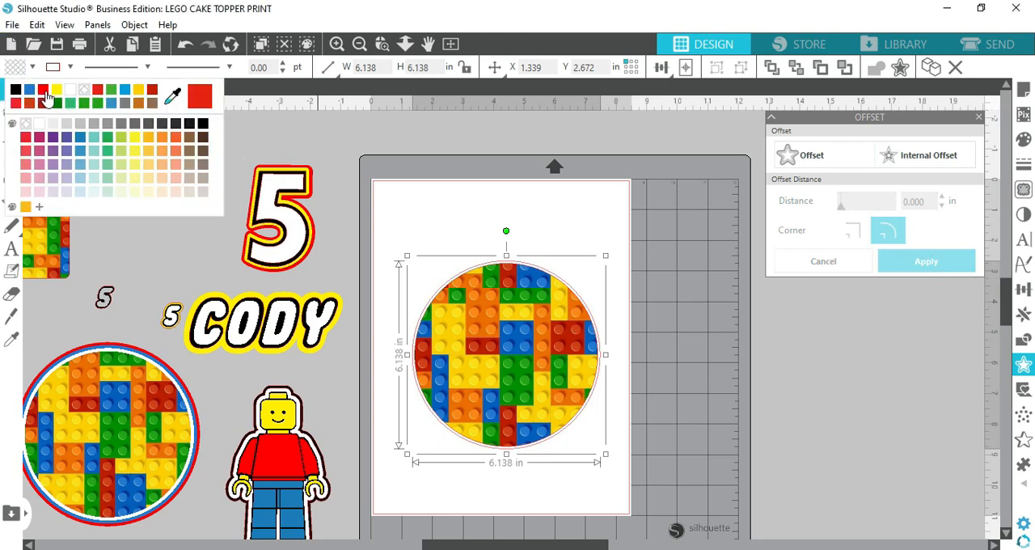
pyautogui.click(70, 91)
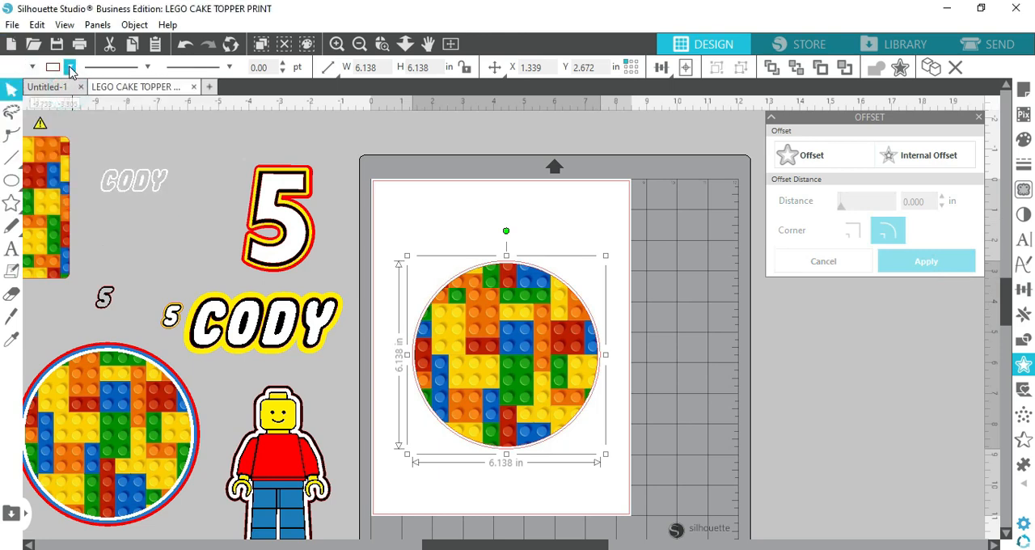
pyautogui.click(71, 68)
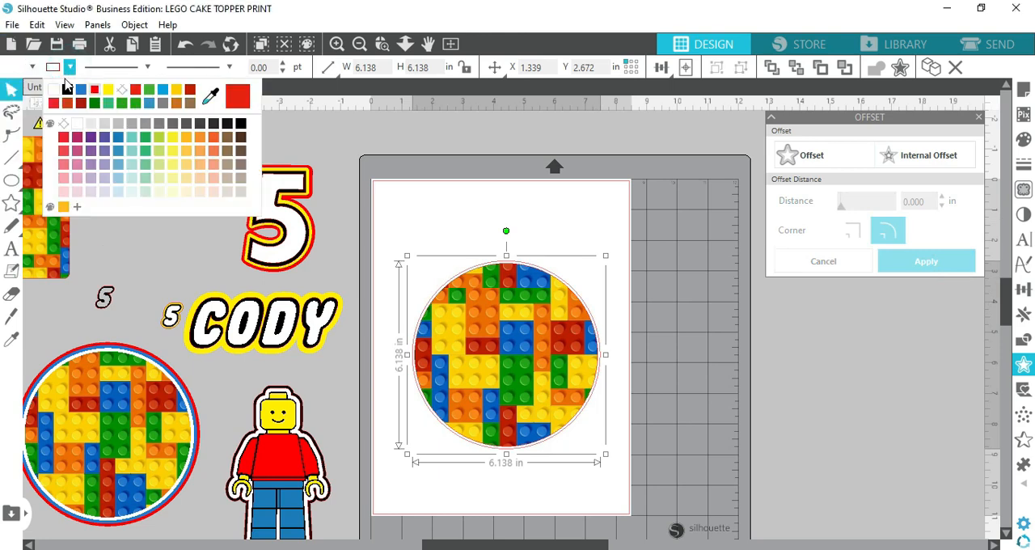
pyautogui.click(809, 431)
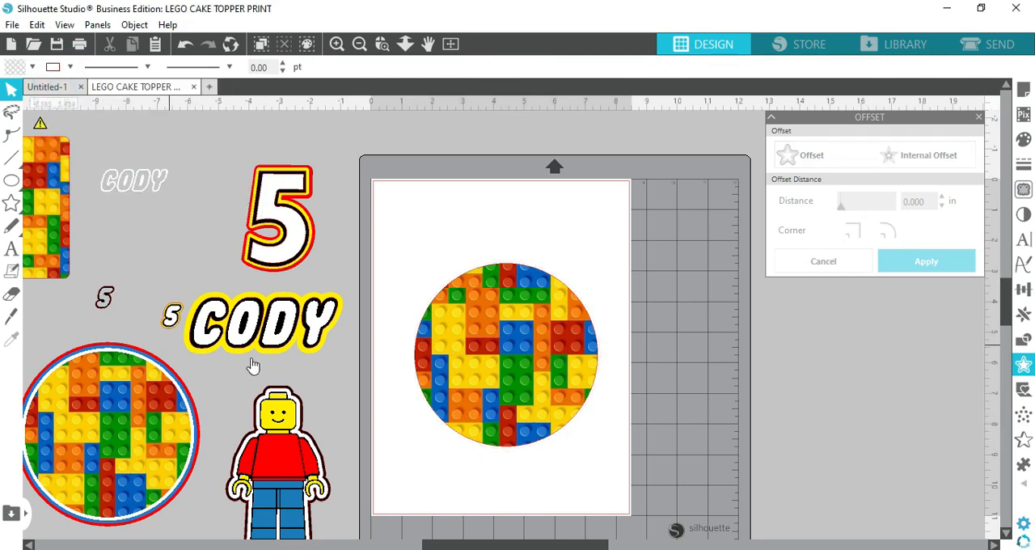
# Ungroup the finished sample brick circle and pull its stacked layers apart to examine how they are built
pyautogui.click(105, 421)
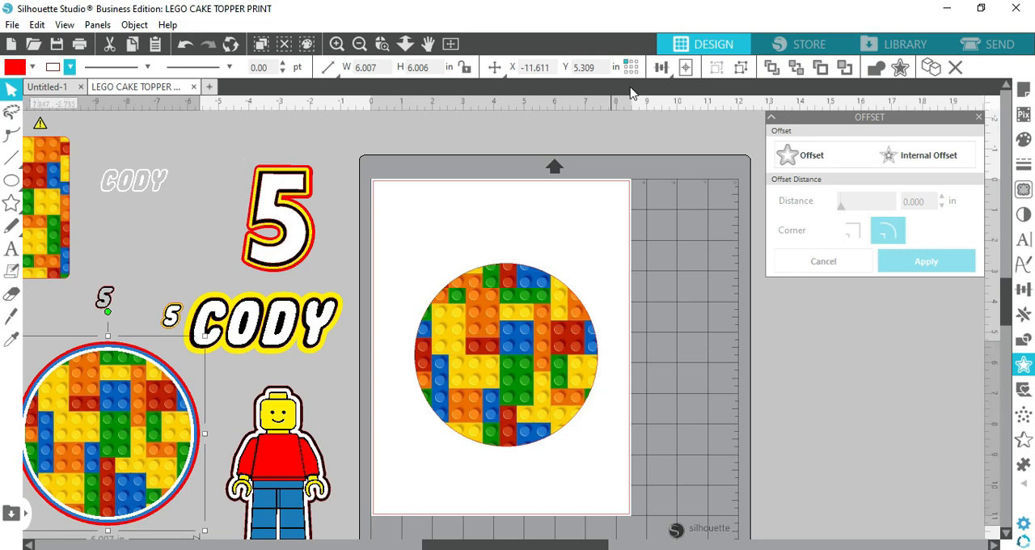
pyautogui.click(738, 69)
pyautogui.click(119, 368)
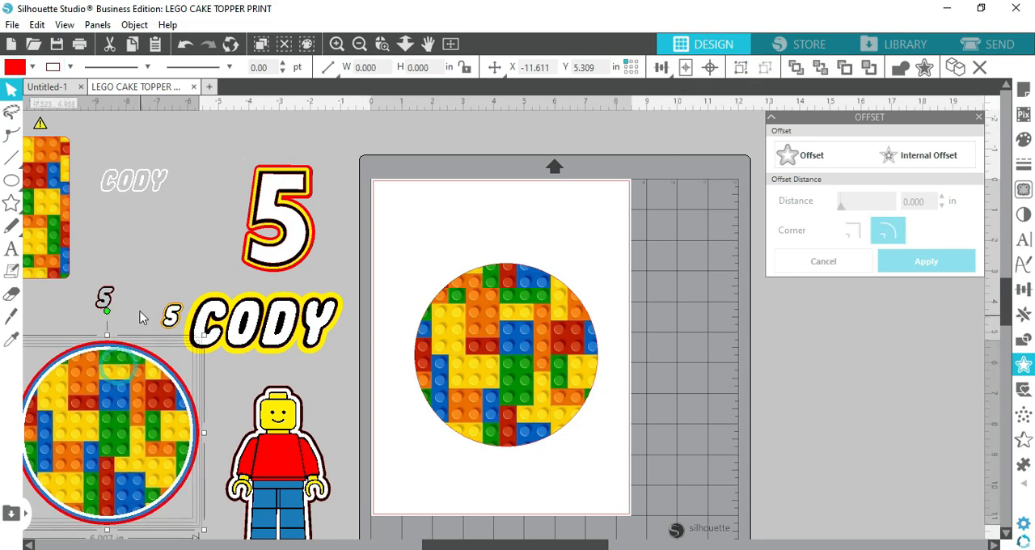
pyautogui.click(140, 312)
pyautogui.moveTo(121, 383); pyautogui.dragTo(114, 422)
pyautogui.moveTo(109, 362); pyautogui.dragTo(108, 382)
pyautogui.moveTo(108, 353)
pyautogui.mouseDown()
pyautogui.moveTo(109, 381)
pyautogui.moveTo(109, 370)
pyautogui.mouseUp()
pyautogui.click(142, 304)
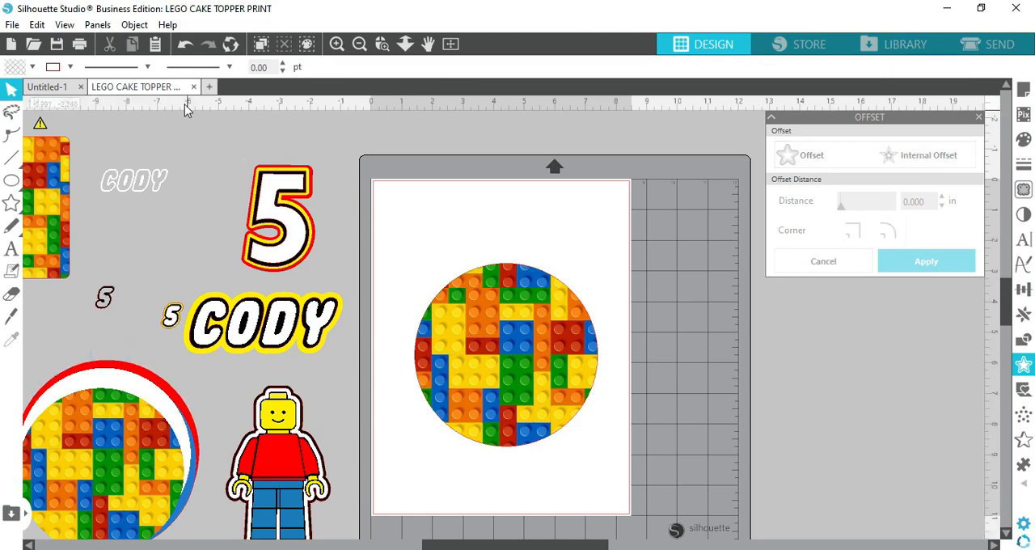
# Undo the layer moves on the sample brick circle
pyautogui.click(186, 44)
pyautogui.click(185, 45)
pyautogui.click(185, 45)
pyautogui.click(185, 45)
pyautogui.click(185, 46)
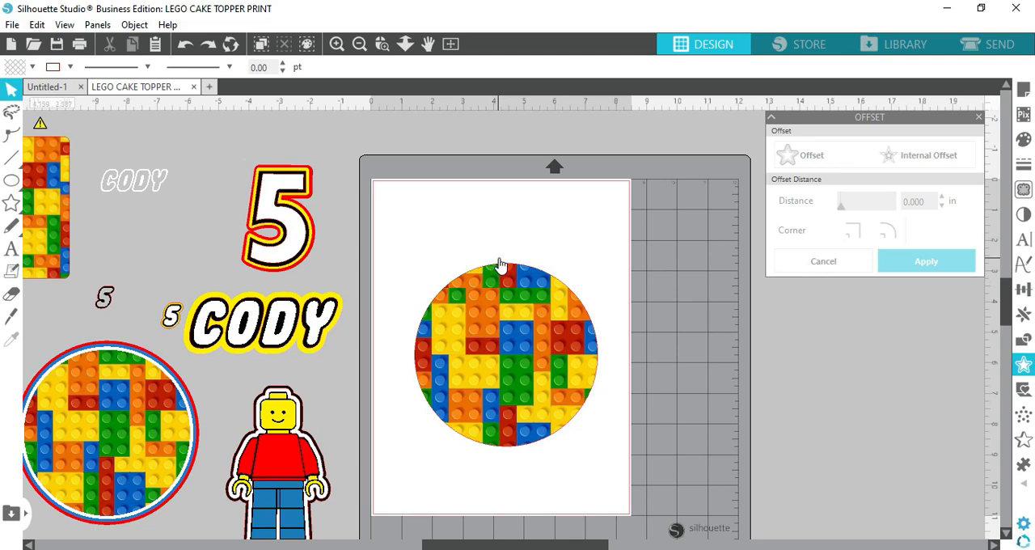
# Pull the white offset circle out from behind the brick circle to check it, and undo the move
pyautogui.click(500, 264)
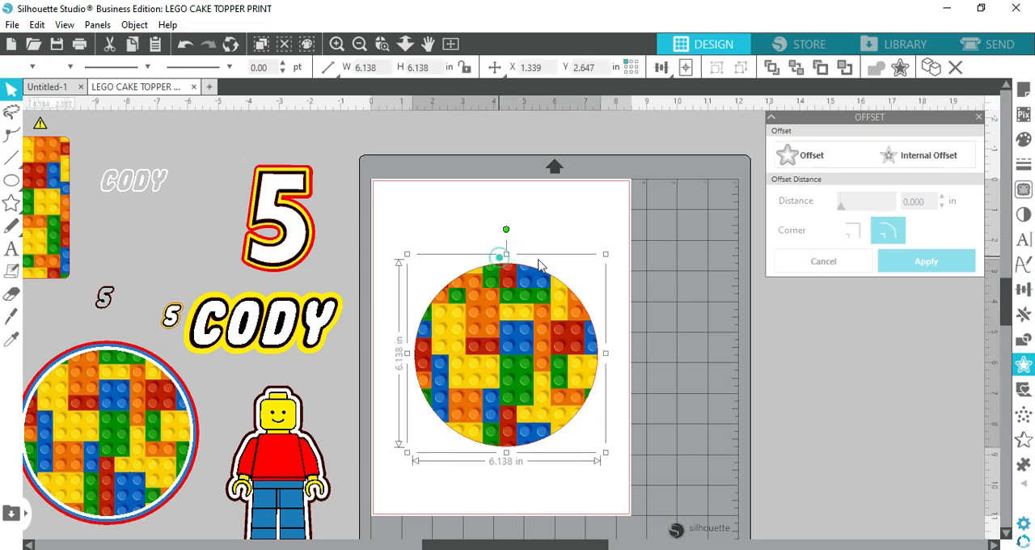
pyautogui.moveTo(501, 263); pyautogui.dragTo(695, 293)
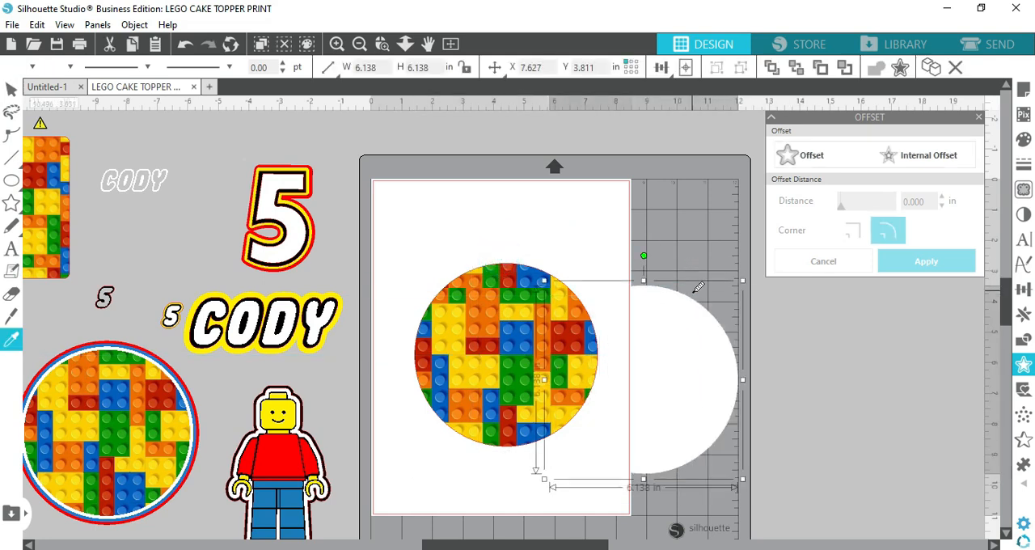
pyautogui.hotkey('ctrl', 'z')
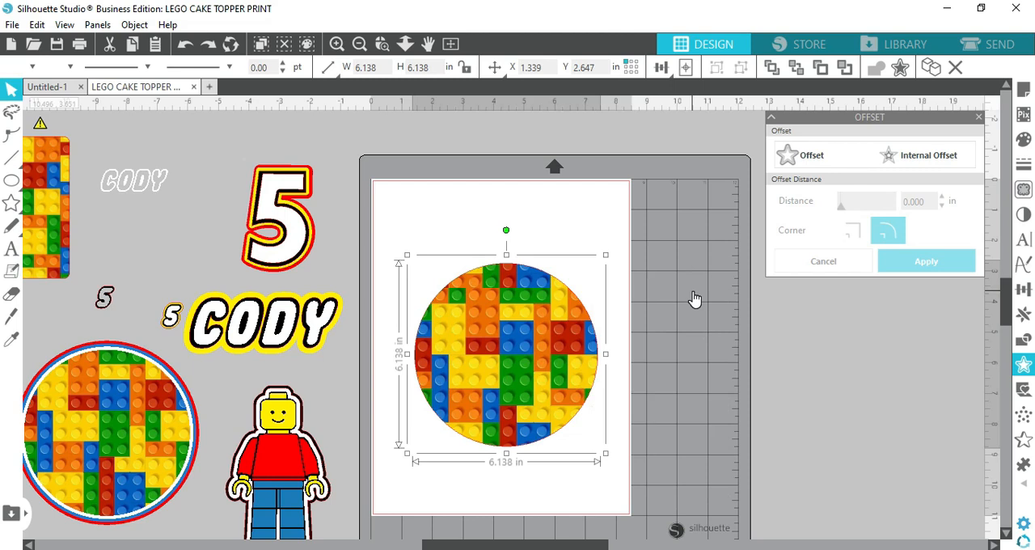
# Create an outward offset of 0.1 in around the white circle
pyautogui.click(814, 158)
pyautogui.doubleClick(929, 200)
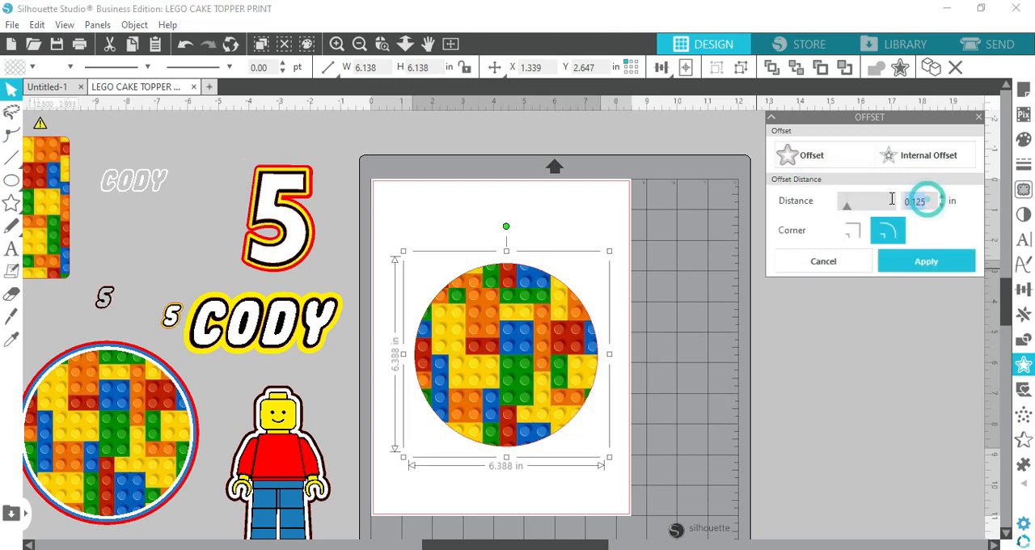
pyautogui.write('0.')
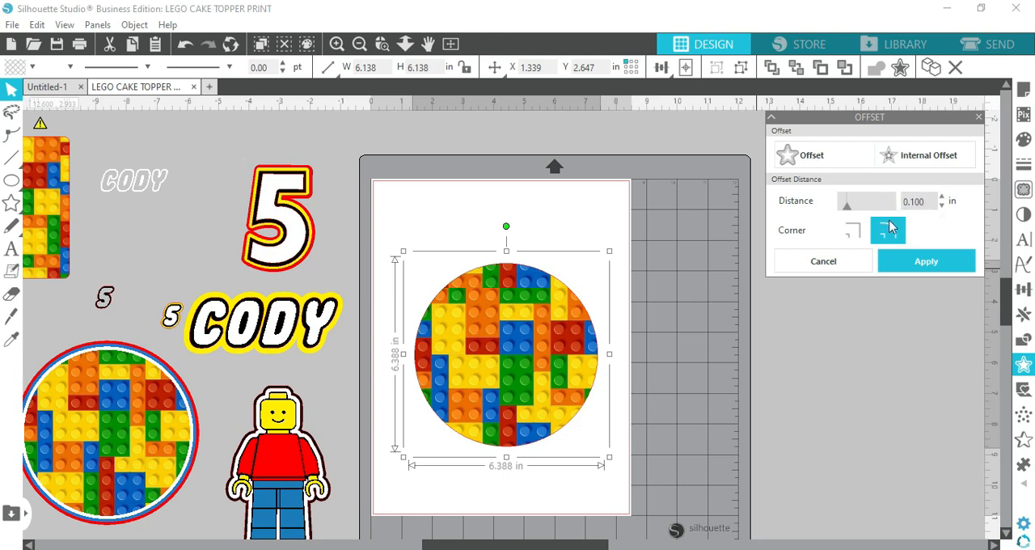
pyautogui.click(904, 262)
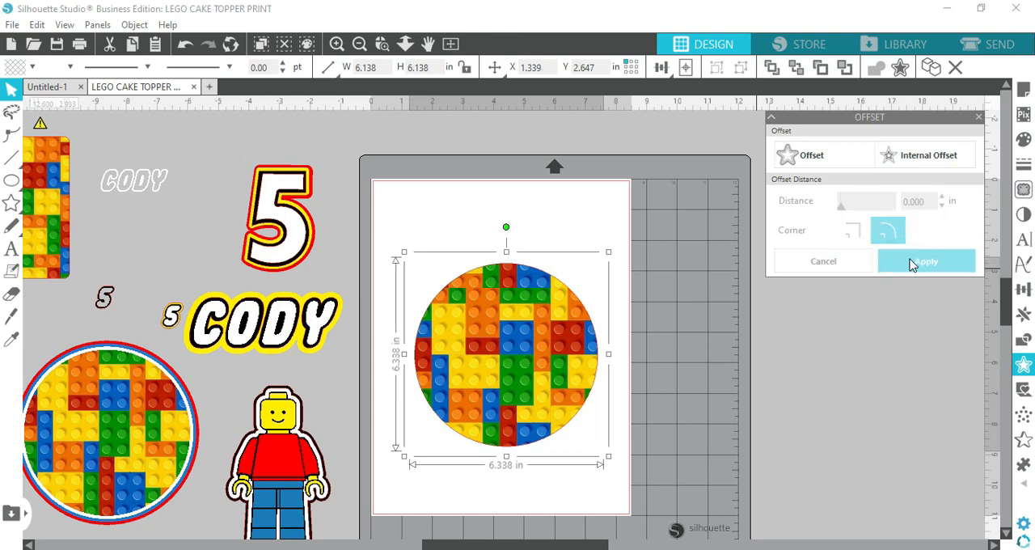
# Give the new offset circle behind the white one a blue fill and a blue outline
pyautogui.click(14, 68)
pyautogui.click(43, 89)
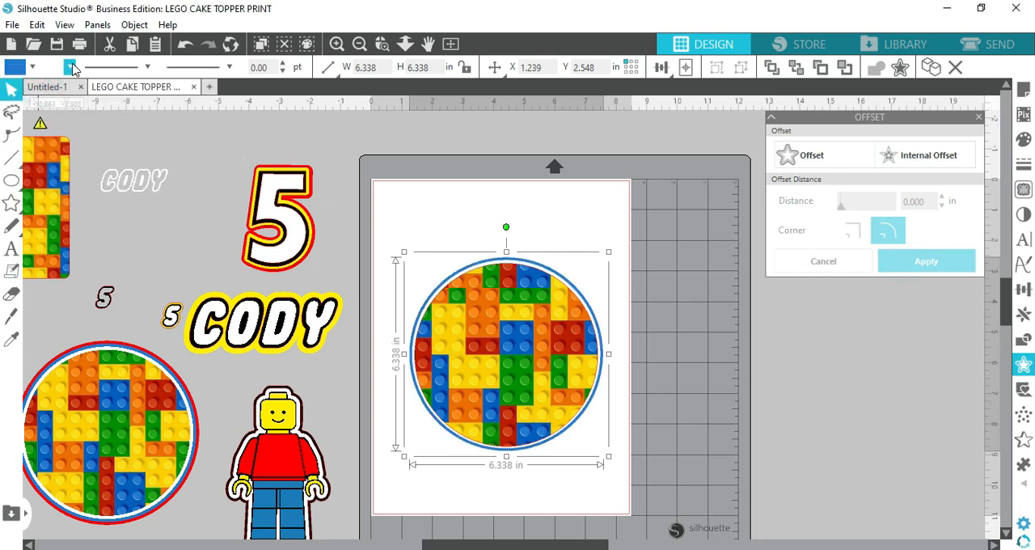
pyautogui.click(71, 67)
pyautogui.click(54, 94)
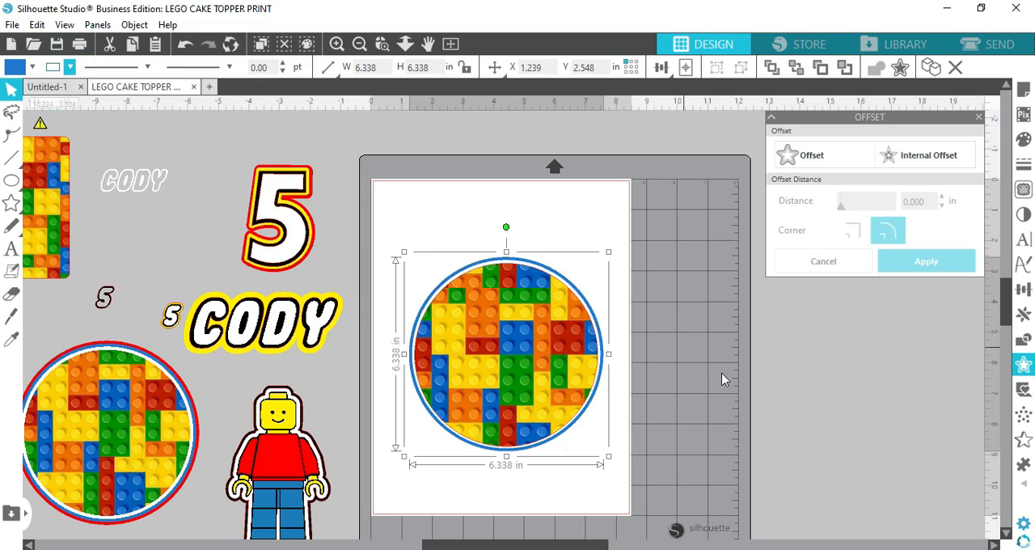
# Create an outward offset of 0.1 in around the blue circle
pyautogui.click(833, 158)
pyautogui.doubleClick(918, 200)
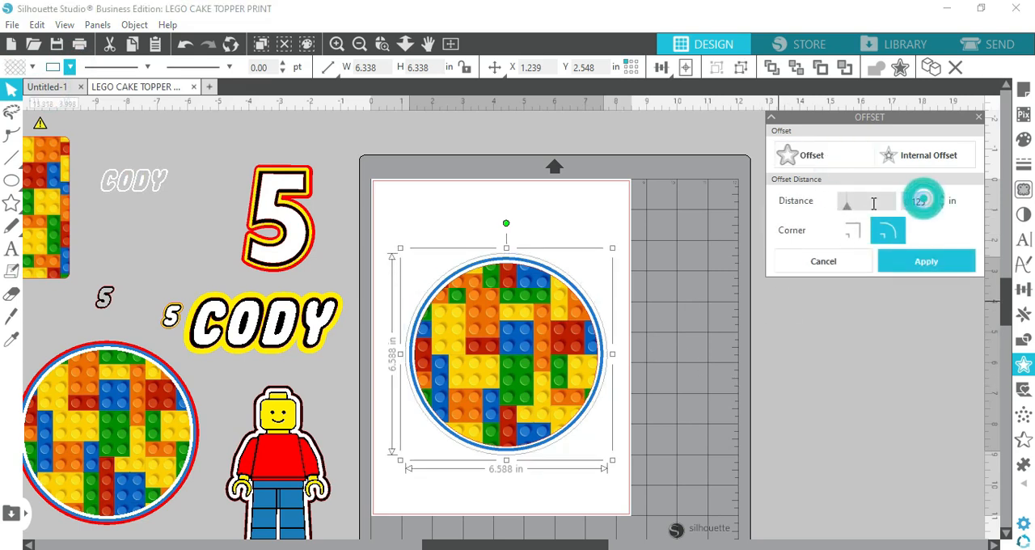
pyautogui.write('0.1')
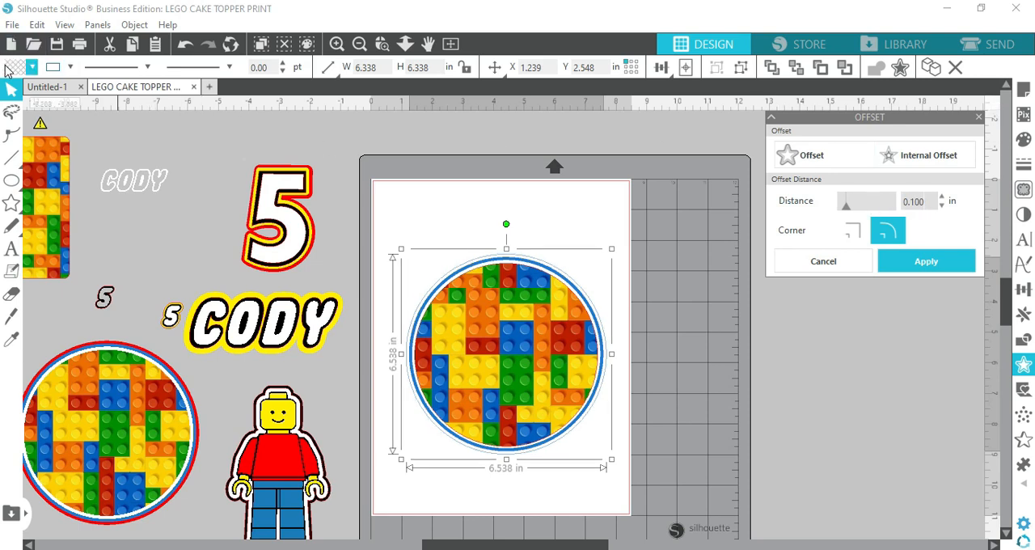
# Give the new outermost offset circle a red fill and a red outline
pyautogui.click(32, 66)
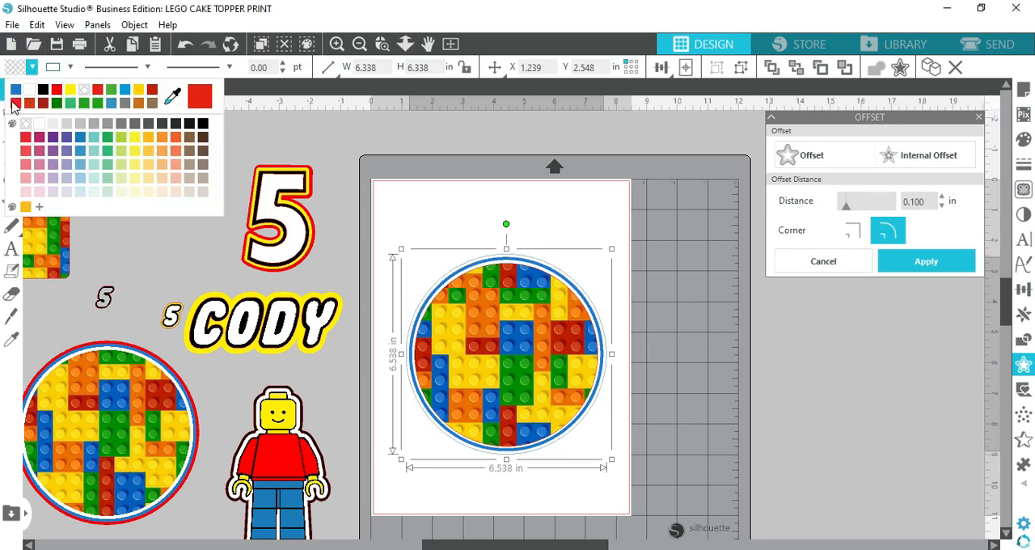
pyautogui.click(16, 103)
pyautogui.click(70, 66)
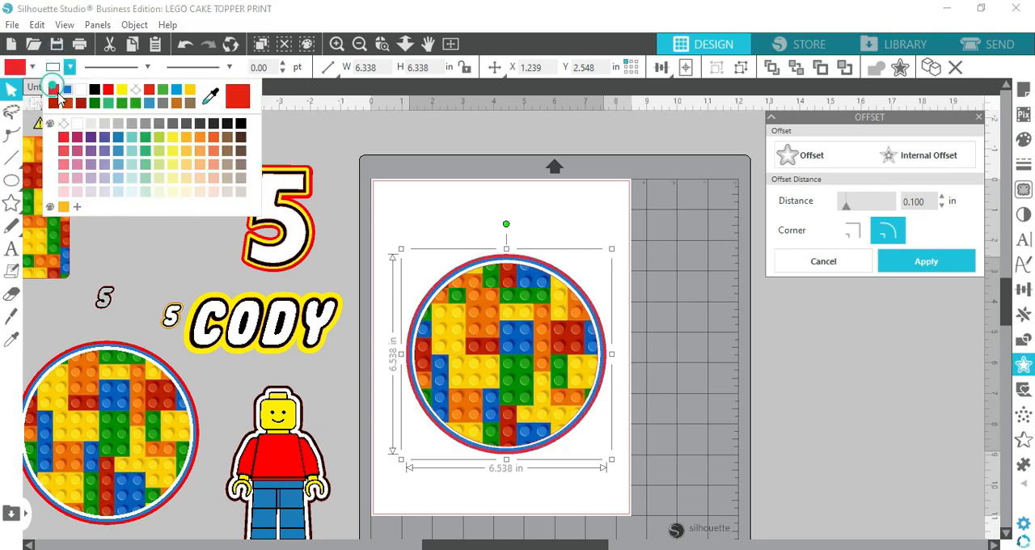
pyautogui.click(53, 91)
pyautogui.click(687, 359)
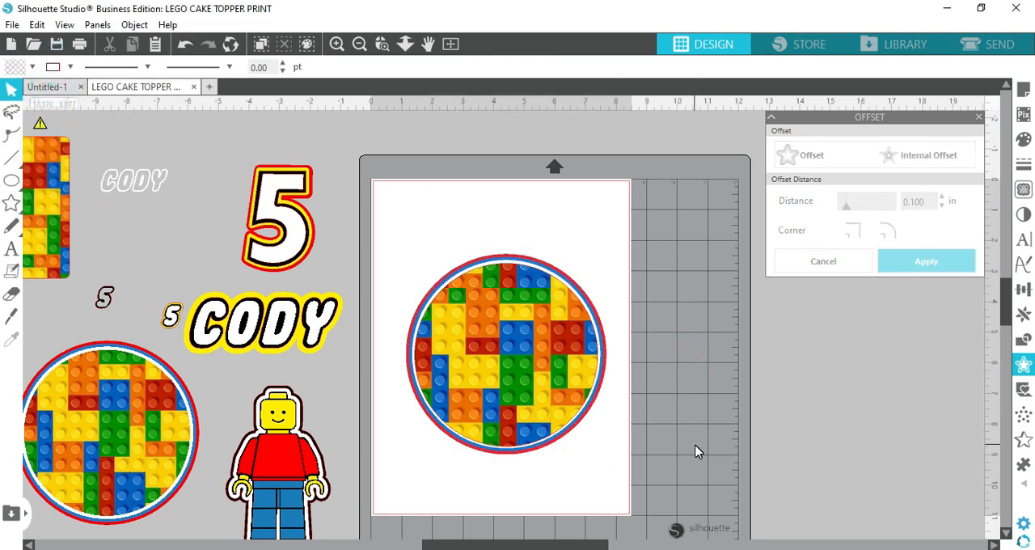
# Group the brick circle with its white, blue and red offset layers and move it off the page to the right of the mat
pyautogui.click(409, 257)
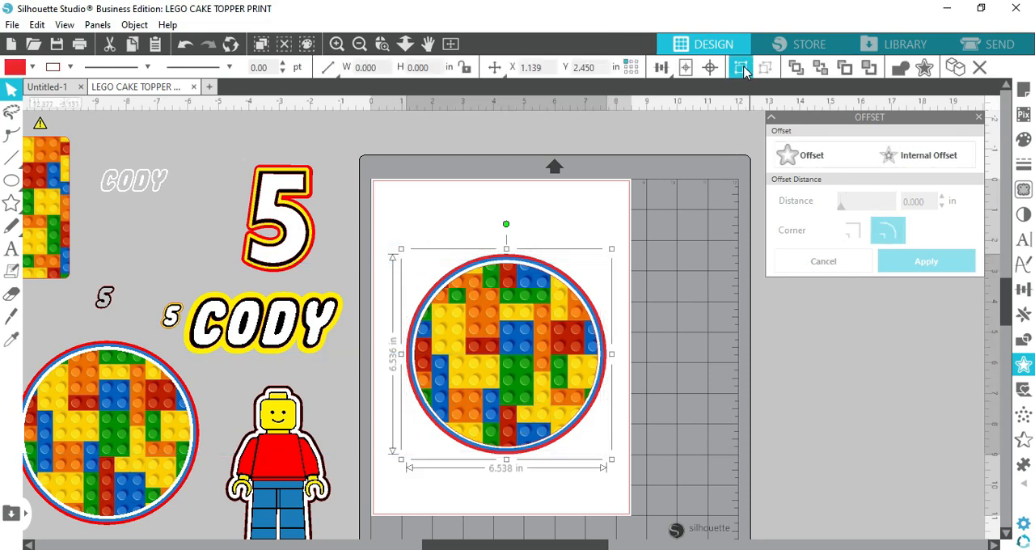
pyautogui.moveTo(479, 352); pyautogui.dragTo(482, 385)
pyautogui.click(399, 248)
pyautogui.moveTo(393, 250); pyautogui.dragTo(654, 471)
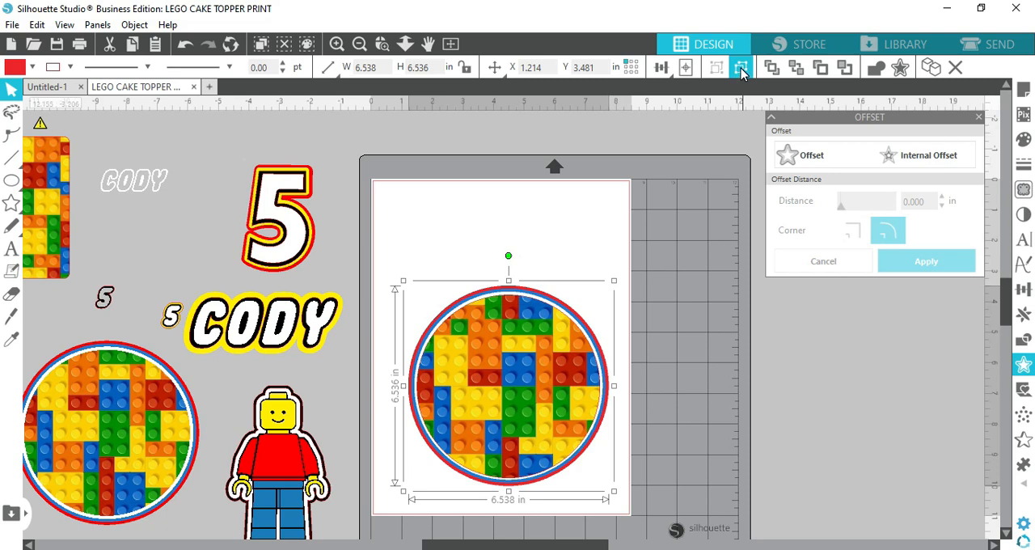
pyautogui.moveTo(504, 340)
pyautogui.mouseDown()
pyautogui.moveTo(458, 380)
pyautogui.moveTo(536, 406)
pyautogui.moveTo(499, 347)
pyautogui.mouseUp()
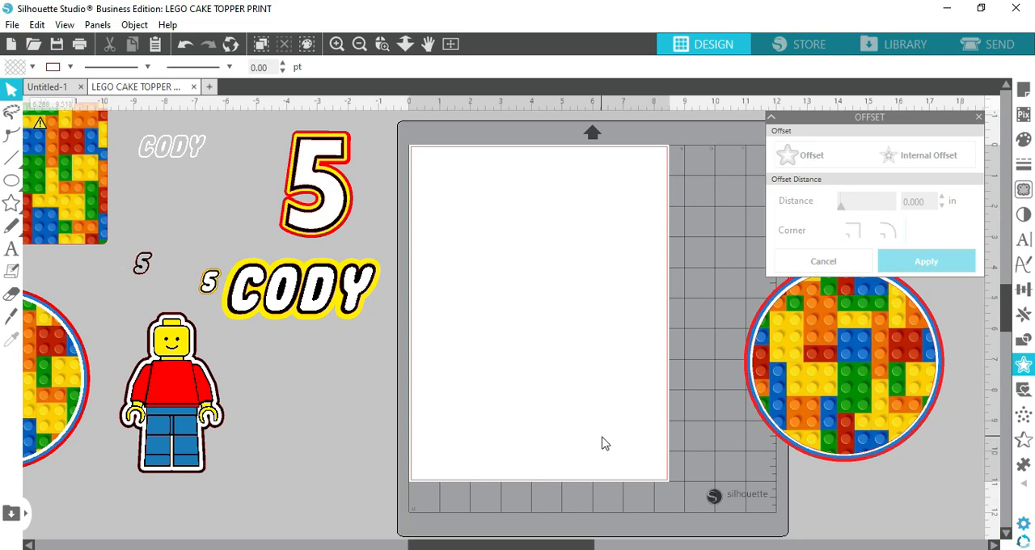
pyautogui.click(311, 549)
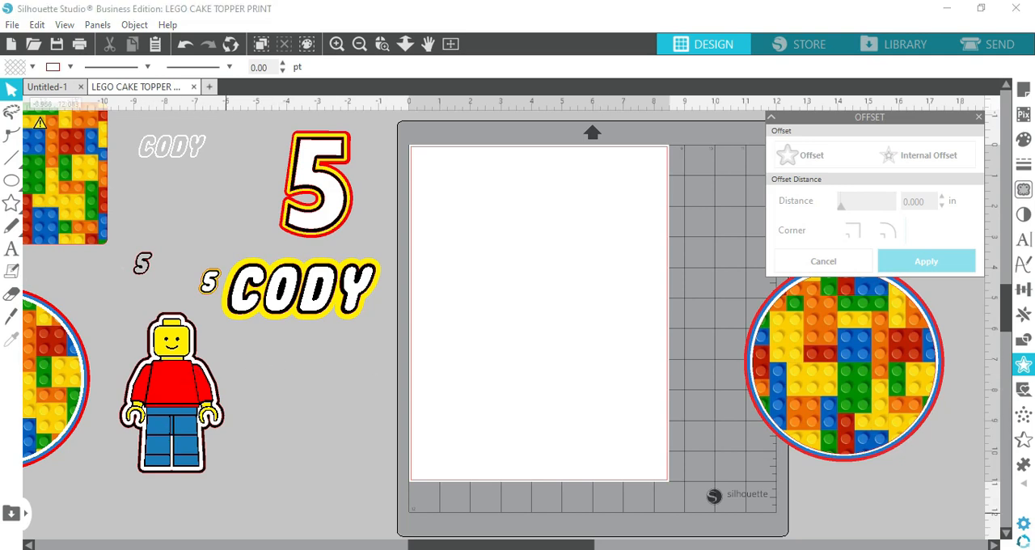
pyautogui.moveTo(678, 216); pyautogui.dragTo(544, 346)
pyautogui.hotkey('alt', 'Tab')
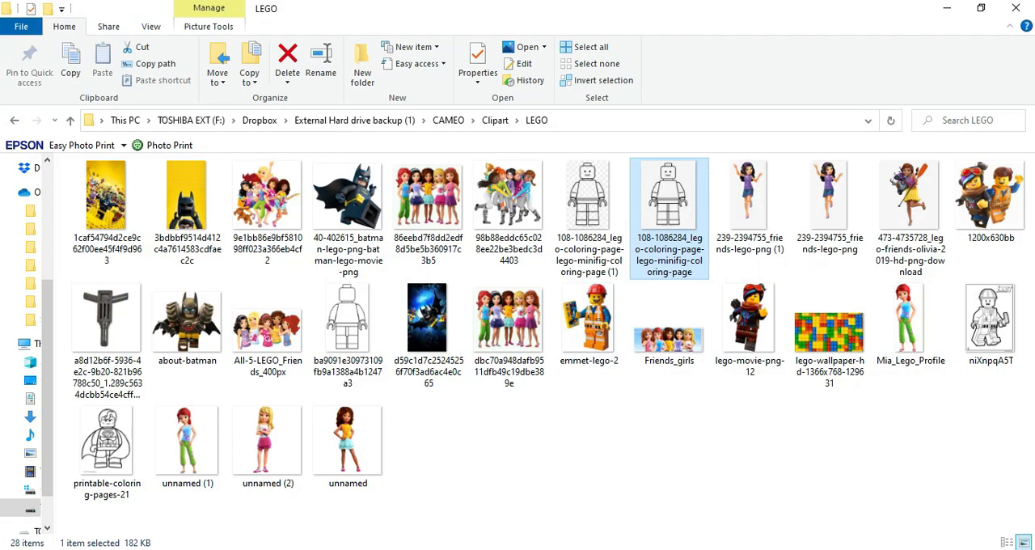
pyautogui.hotkey('alt', 'Tab')
pyautogui.moveTo(512, 301); pyautogui.dragTo(553, 344)
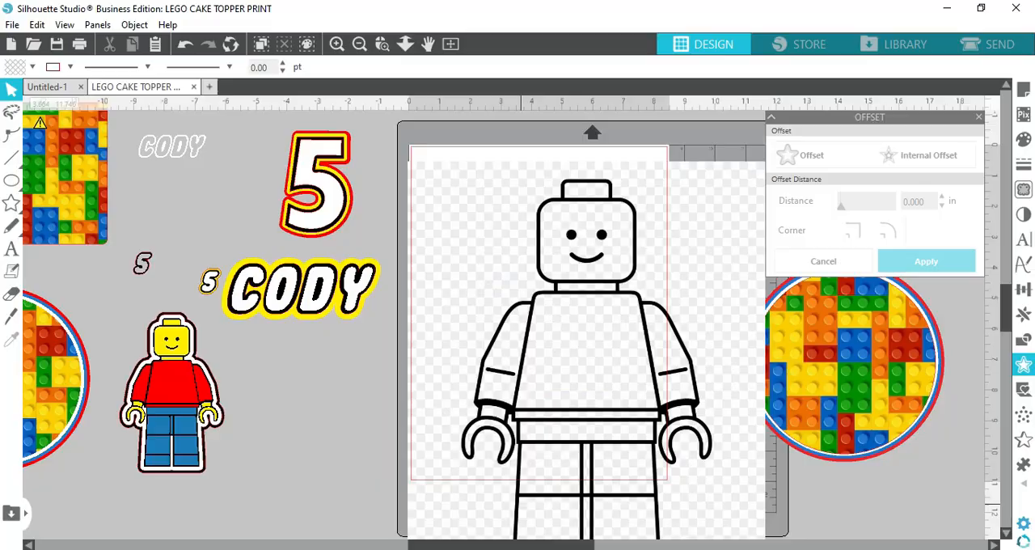
# Bring the faceless minifig outline image from the LEGO folder in File Explorer into the Silhouette Studio design
pyautogui.hotkey('alt', 'Tab')
pyautogui.click(315, 338)
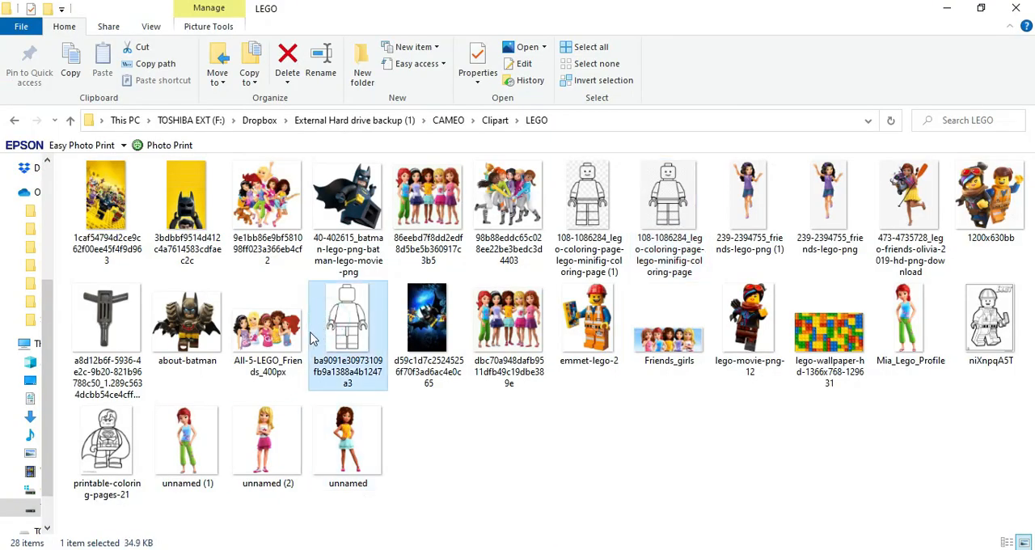
pyautogui.moveTo(341, 324); pyautogui.dragTo(327, 487)
# Separate the two copies of the faceless minifig image below the mat and delete the duplicate
pyautogui.scroll(-1, 571, 368)
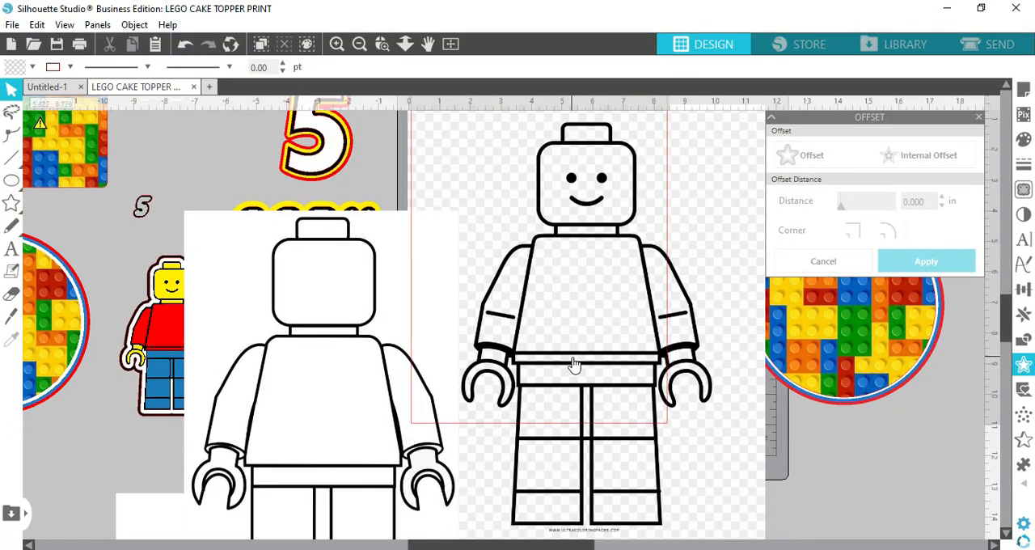
pyautogui.click(360, 46)
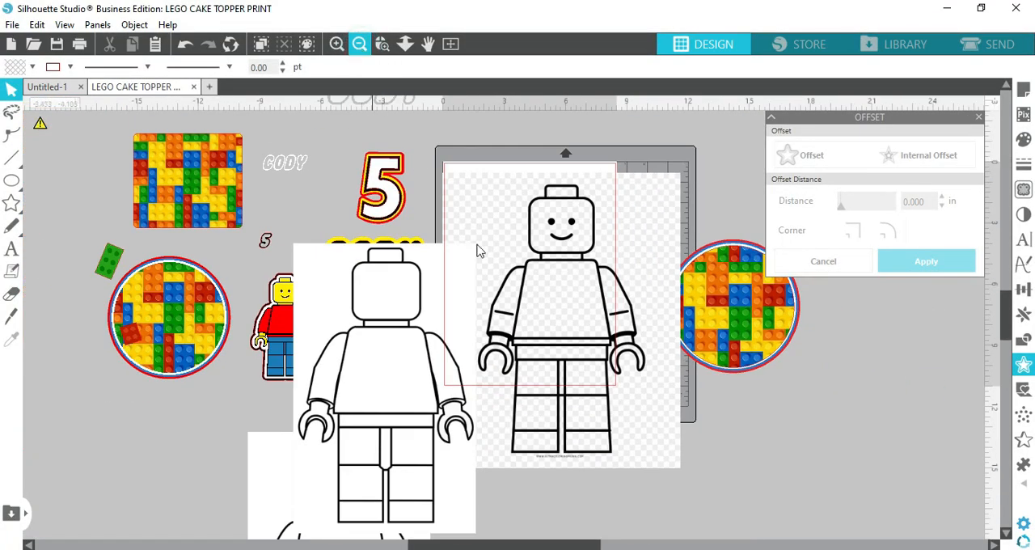
pyautogui.scroll(-5, 511, 341)
pyautogui.moveTo(354, 469); pyautogui.dragTo(154, 455)
pyautogui.moveTo(363, 280); pyautogui.dragTo(340, 464)
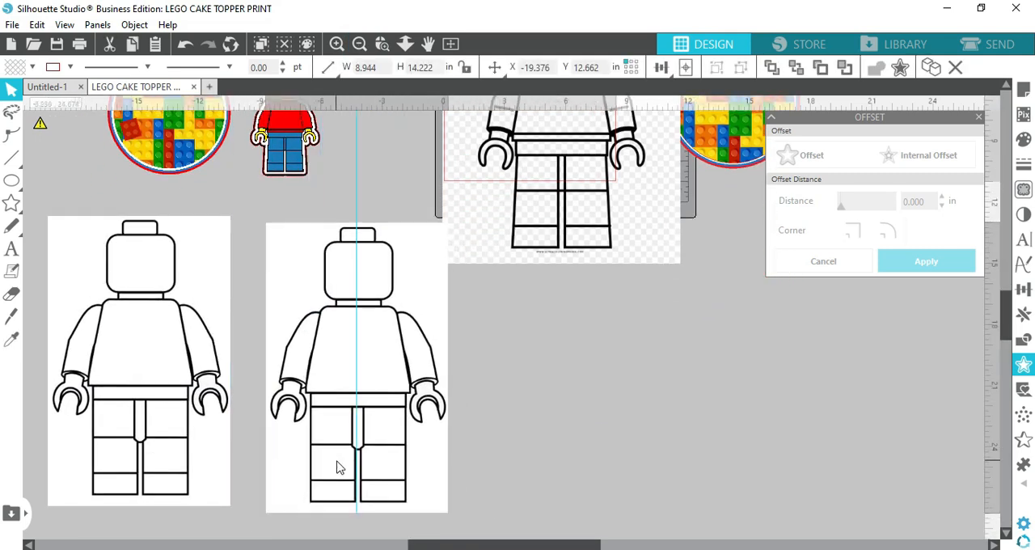
pyautogui.click(176, 406)
pyautogui.press('Delete')
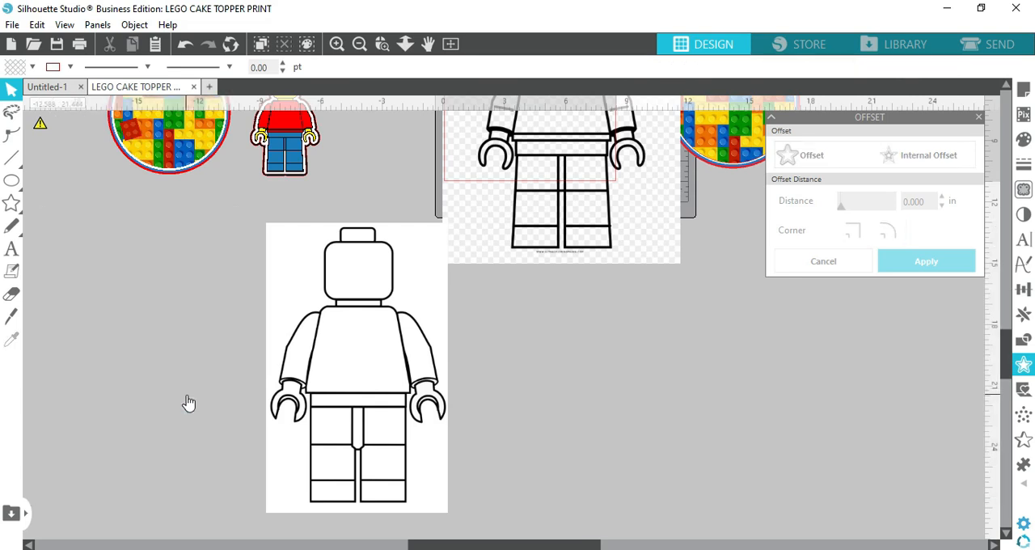
# Arrange the faceless and smiling minifig images side by side below the mat
pyautogui.moveTo(369, 314); pyautogui.dragTo(176, 308)
pyautogui.moveTo(599, 216); pyautogui.dragTo(449, 326)
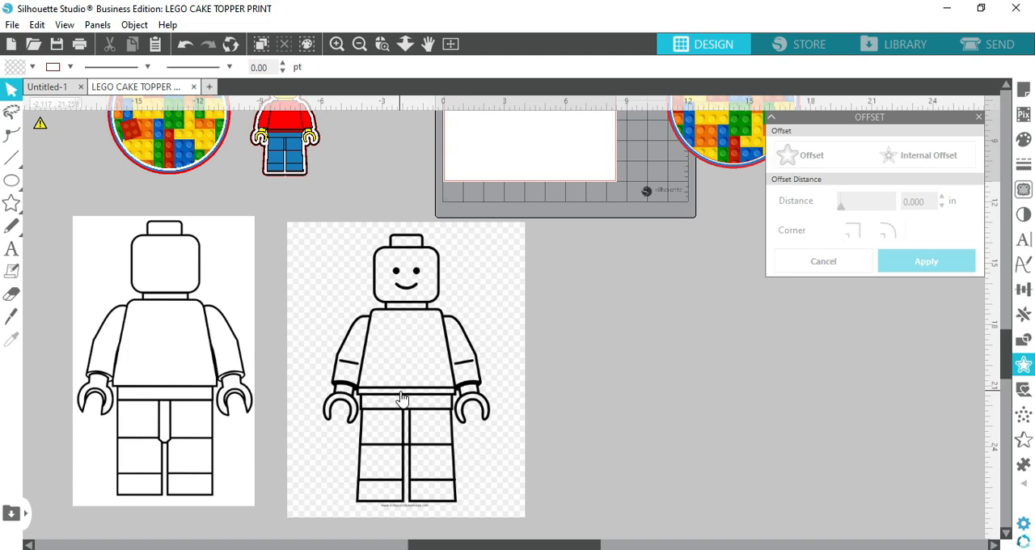
pyautogui.moveTo(190, 350); pyautogui.dragTo(323, 356)
pyautogui.click(269, 314)
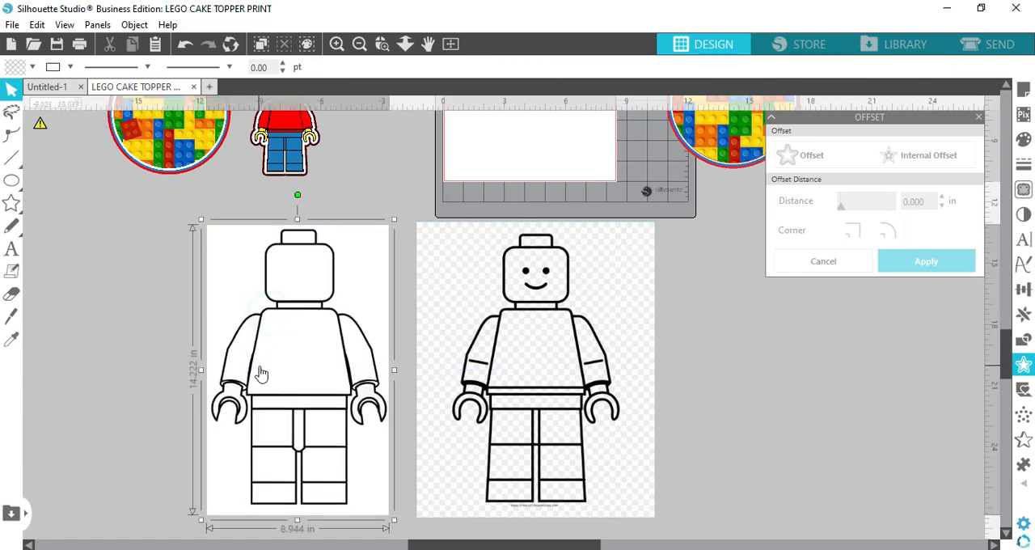
# Close the offset settings and select the whole faceless minifig image as the trace area
pyautogui.click(800, 334)
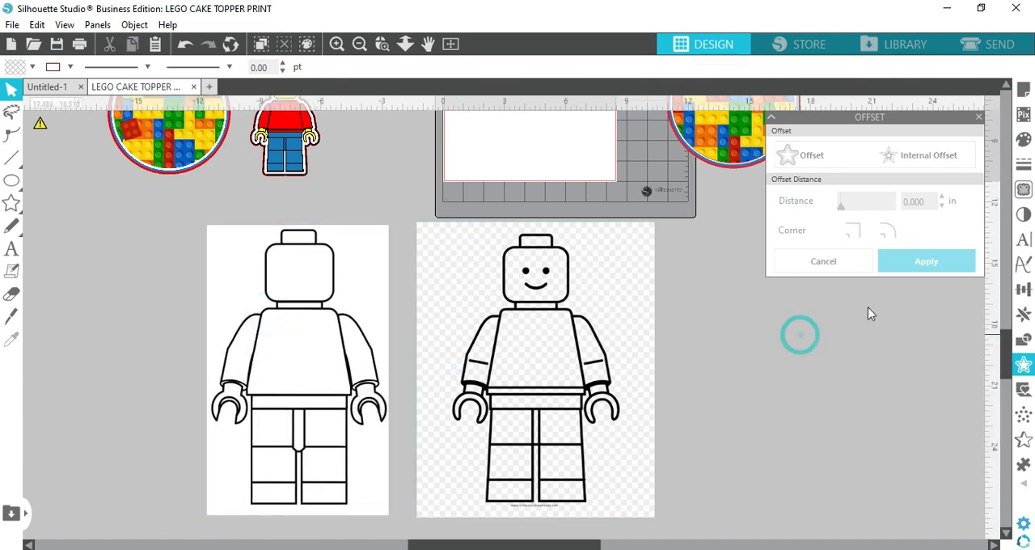
pyautogui.click(979, 118)
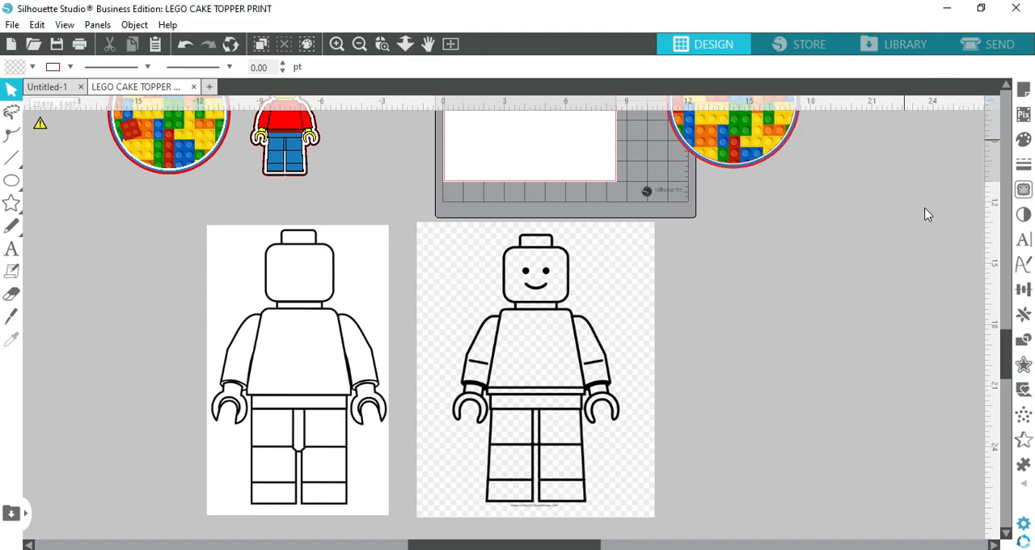
pyautogui.click(1022, 192)
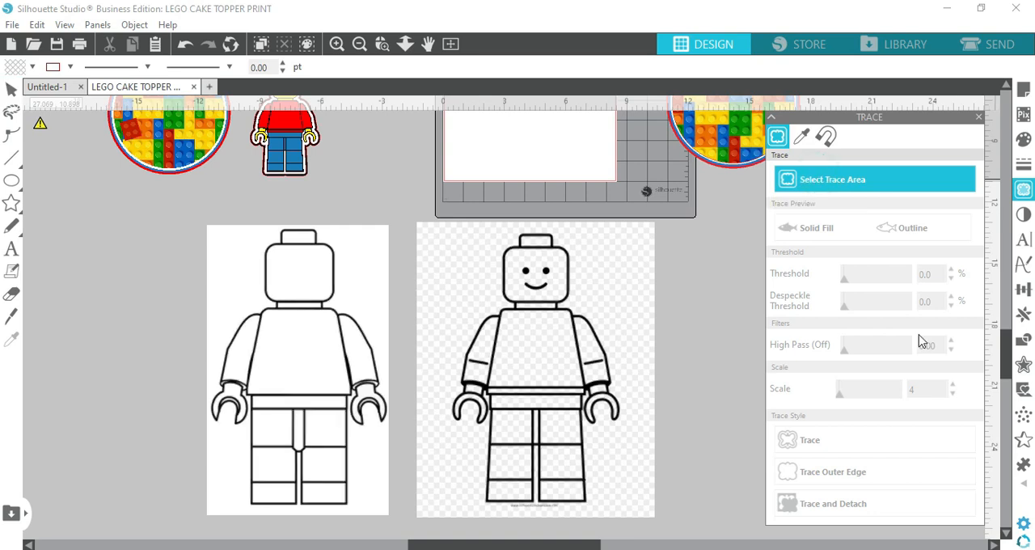
pyautogui.moveTo(207, 225)
pyautogui.mouseDown()
pyautogui.moveTo(388, 287)
pyautogui.moveTo(397, 346)
pyautogui.mouseUp()
pyautogui.moveTo(400, 404); pyautogui.dragTo(392, 527)
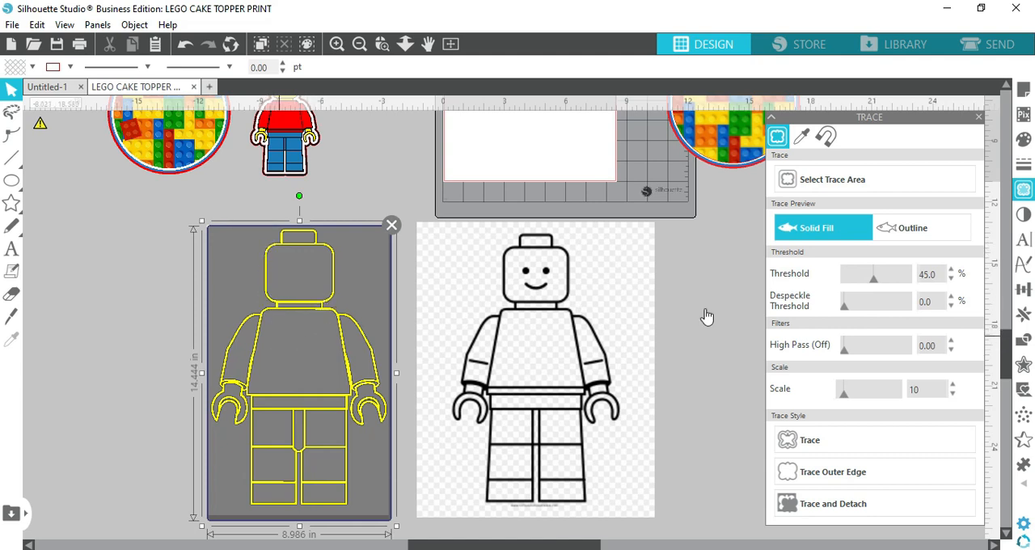
# Trace the faceless minifig with a threshold of 89% and move the source image away from the traced lines
pyautogui.moveTo(873, 281)
pyautogui.mouseDown()
pyautogui.moveTo(900, 278)
pyautogui.moveTo(917, 289)
pyautogui.mouseUp()
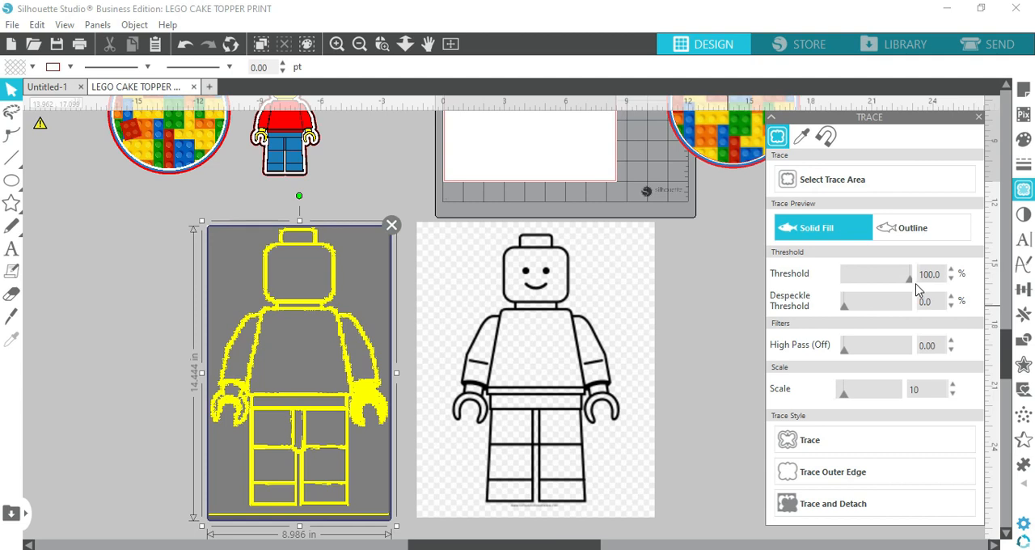
pyautogui.moveTo(909, 290)
pyautogui.mouseDown()
pyautogui.moveTo(876, 280)
pyautogui.moveTo(904, 297)
pyautogui.mouseUp()
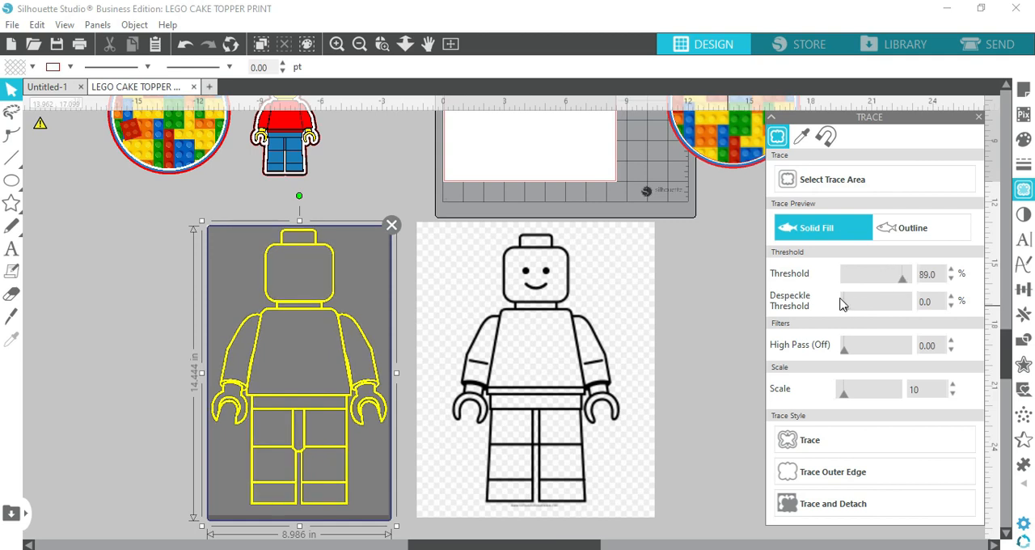
pyautogui.click(864, 444)
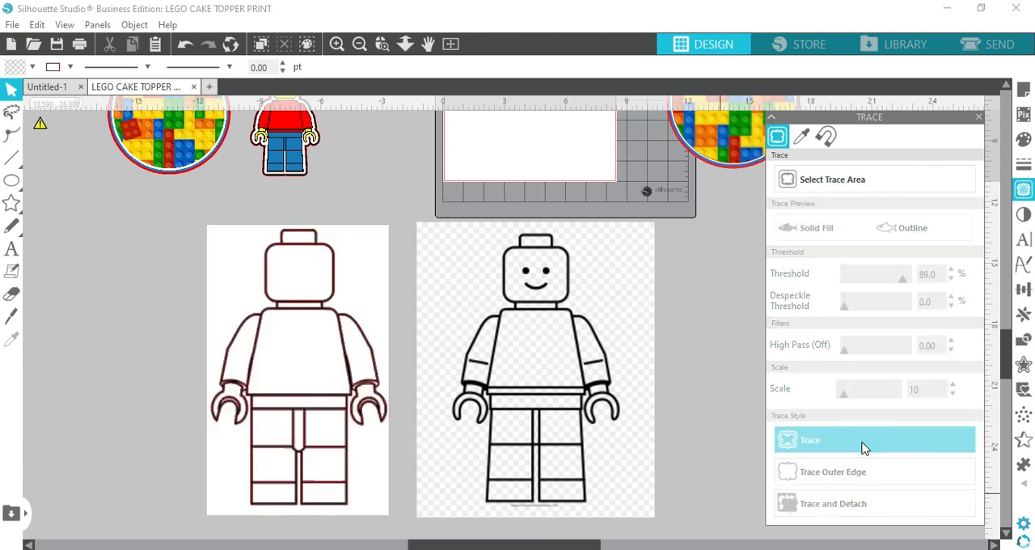
pyautogui.click(380, 274)
pyautogui.moveTo(341, 322)
pyautogui.mouseDown()
pyautogui.moveTo(169, 341)
pyautogui.moveTo(235, 268)
pyautogui.moveTo(175, 282)
pyautogui.moveTo(178, 272)
pyautogui.mouseUp()
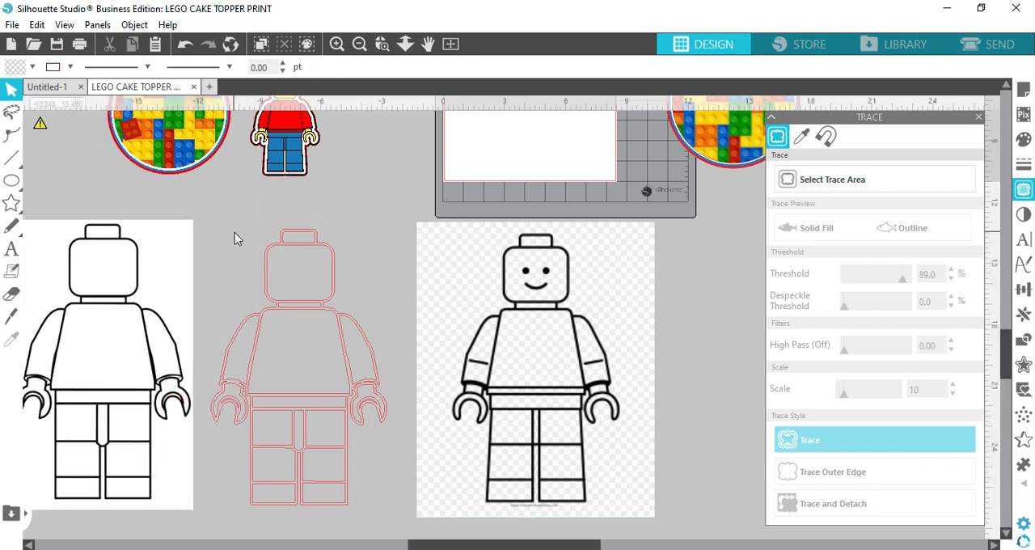
# Release the compound path of the traced minifig outline
pyautogui.click(325, 259)
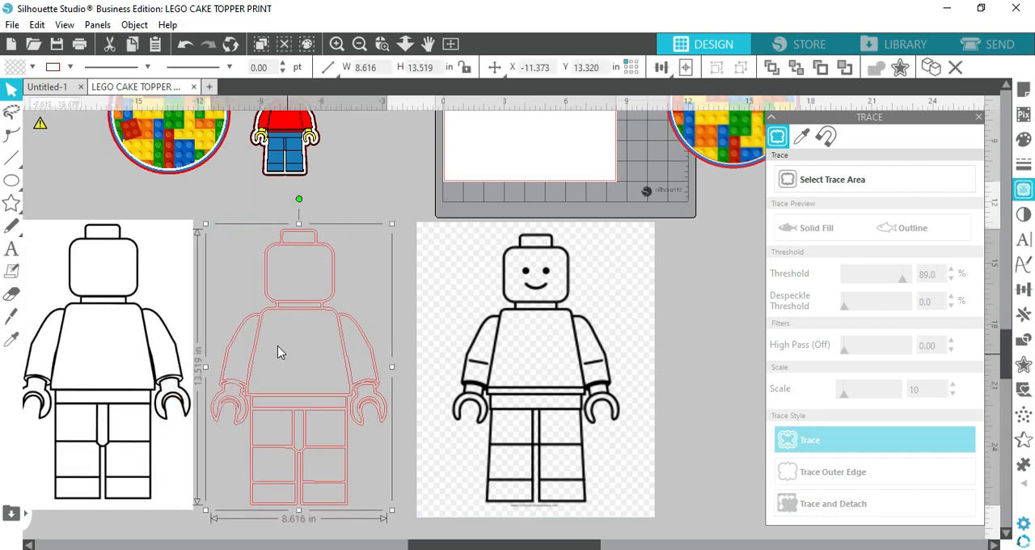
pyautogui.rightClick(269, 311)
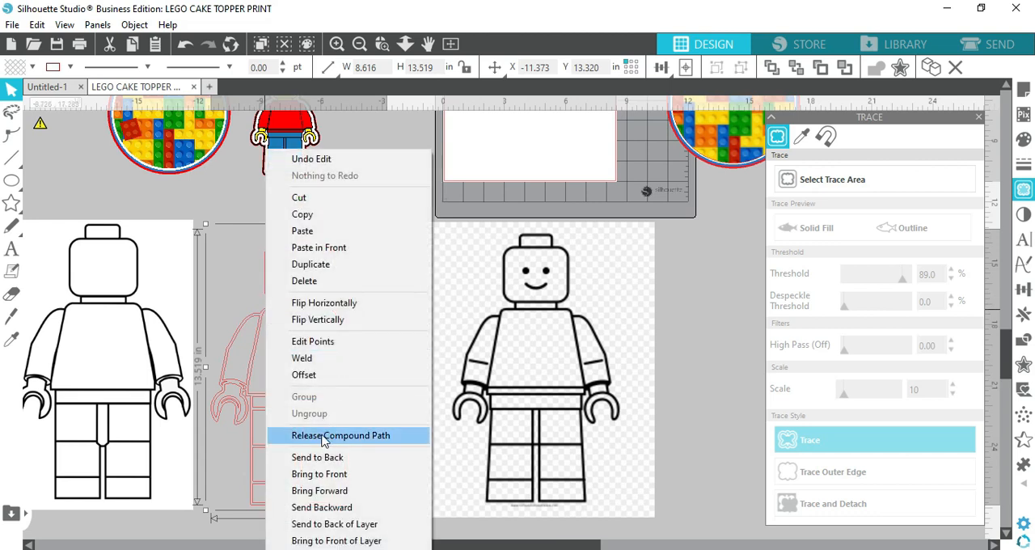
pyautogui.click(192, 535)
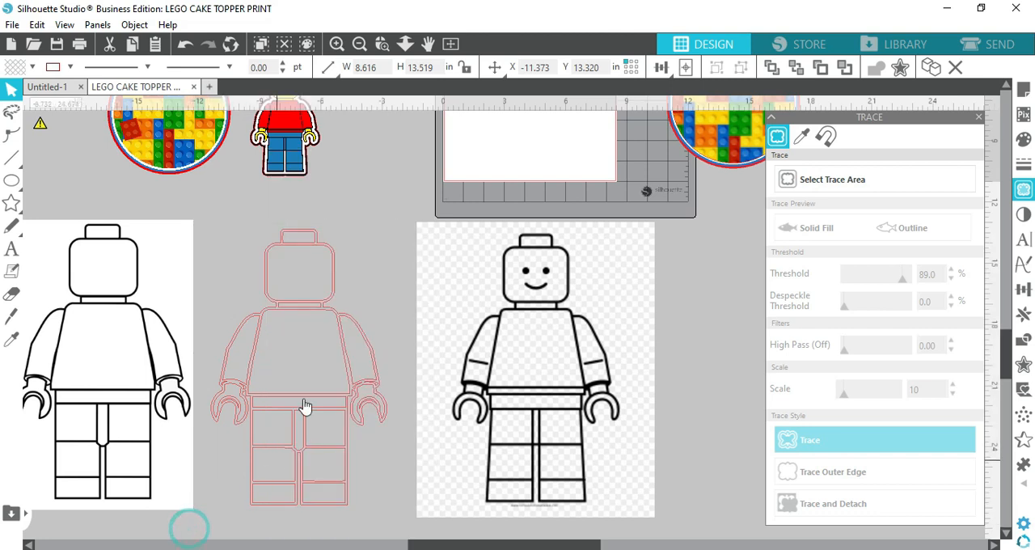
pyautogui.click(291, 302)
pyautogui.moveTo(291, 304)
pyautogui.mouseDown()
pyautogui.moveTo(330, 388)
pyautogui.moveTo(319, 328)
pyautogui.moveTo(295, 316)
pyautogui.mouseUp()
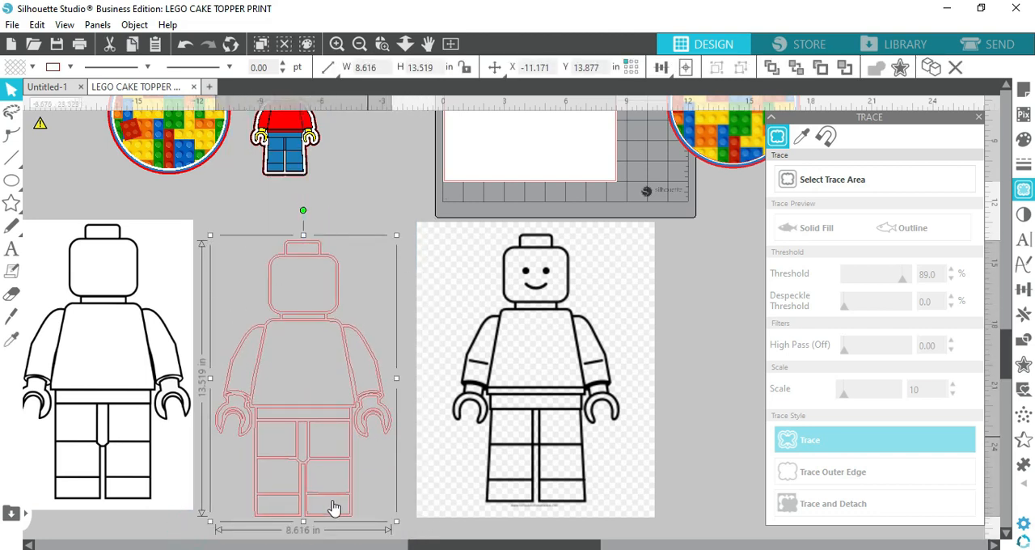
pyautogui.rightClick(275, 296)
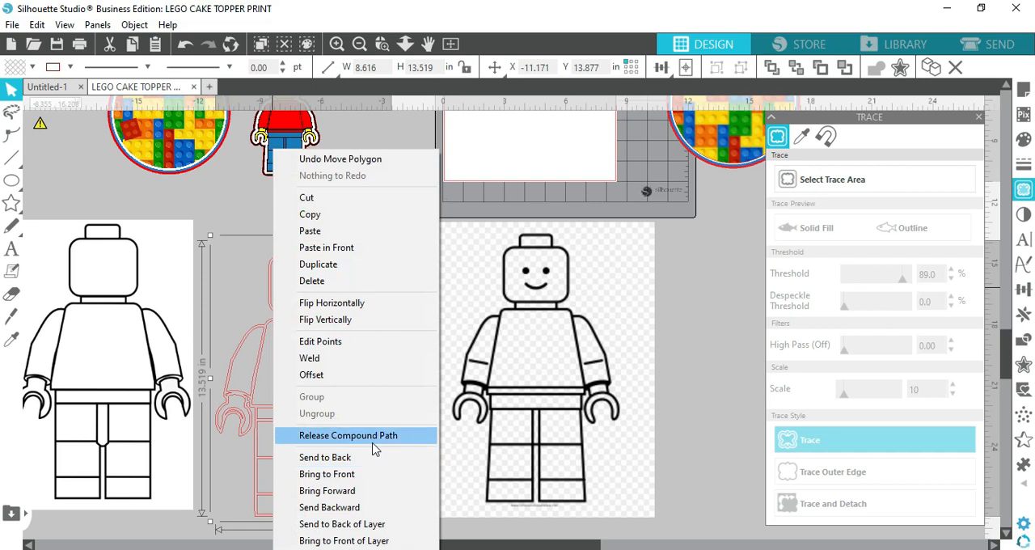
pyautogui.click(374, 436)
# Move the released minifig's face panel, head stud, neck and outer outline apart to test that they are separate shapes
pyautogui.click(334, 177)
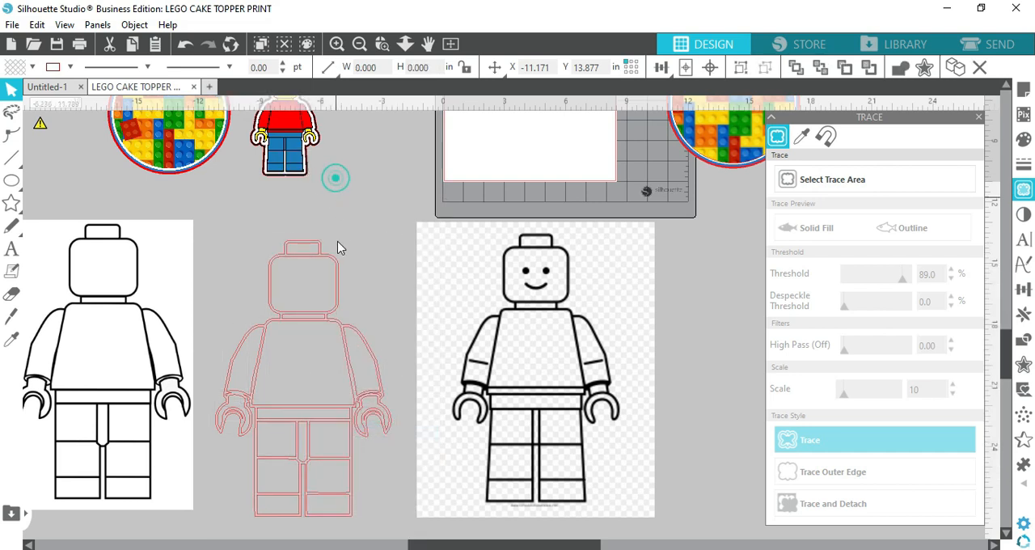
pyautogui.click(315, 255)
pyautogui.click(378, 189)
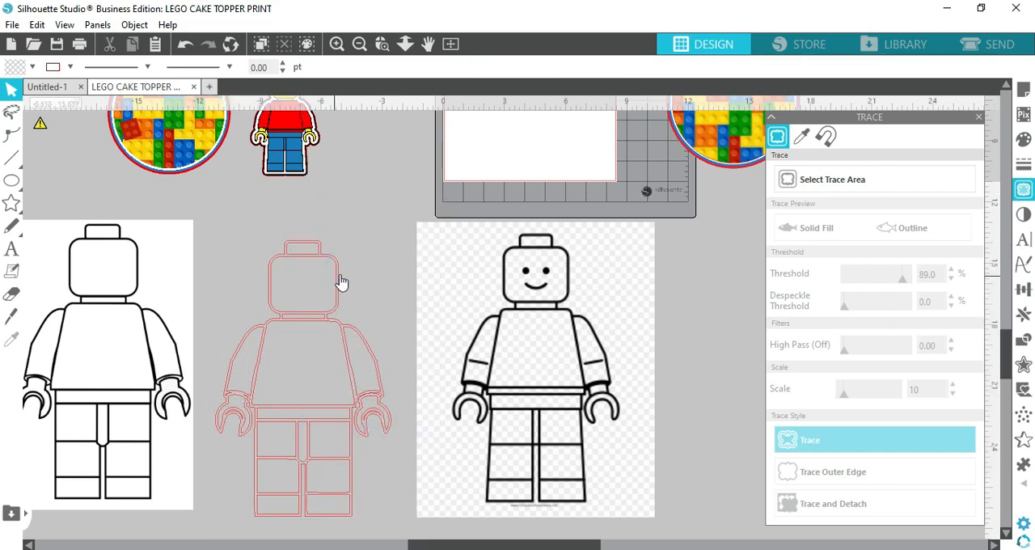
pyautogui.moveTo(339, 281); pyautogui.dragTo(386, 246)
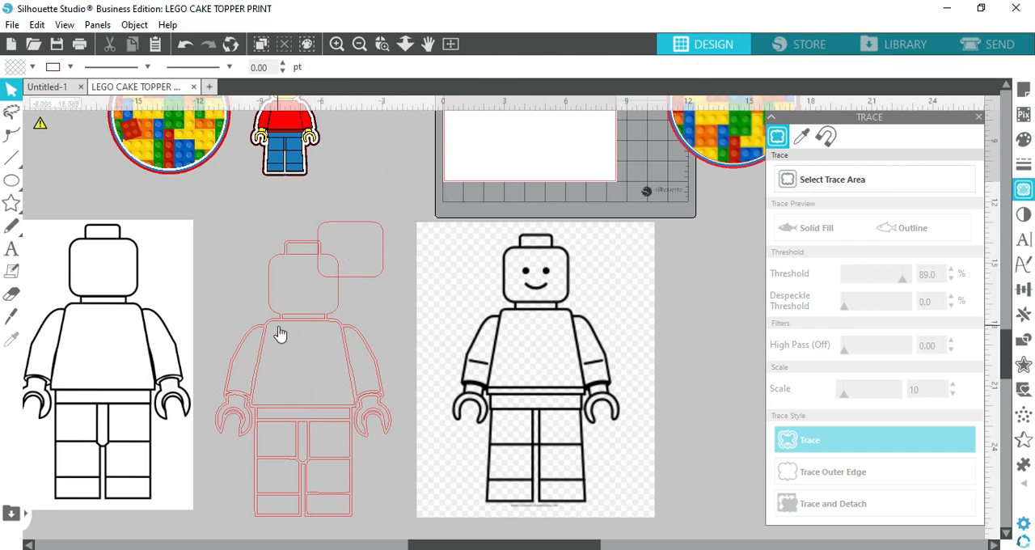
pyautogui.moveTo(287, 314); pyautogui.dragTo(325, 317)
pyautogui.moveTo(270, 298); pyautogui.dragTo(215, 246)
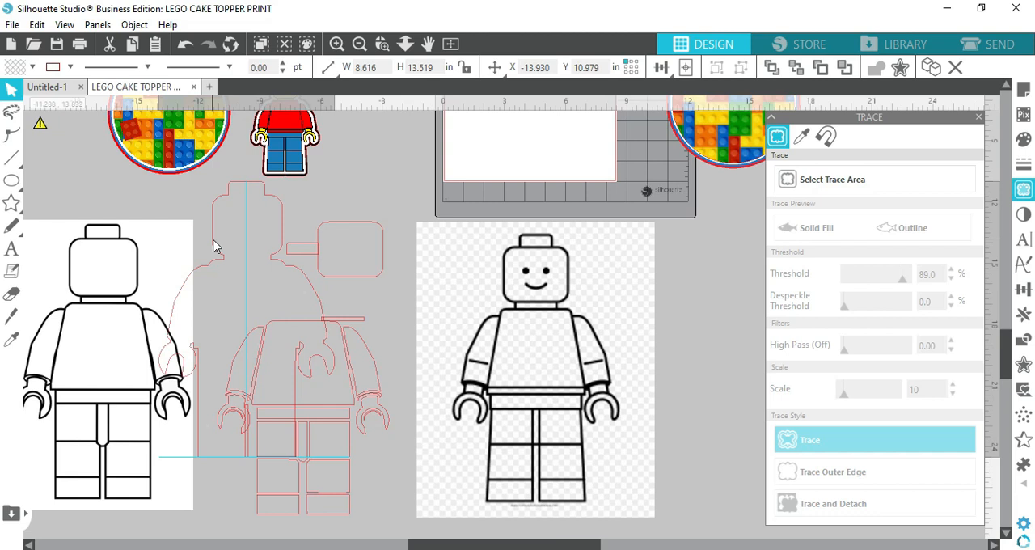
# Undo the moves of the separated minifig parts
pyautogui.click(65, 126)
pyautogui.click(186, 46)
pyautogui.click(186, 46)
pyautogui.click(186, 47)
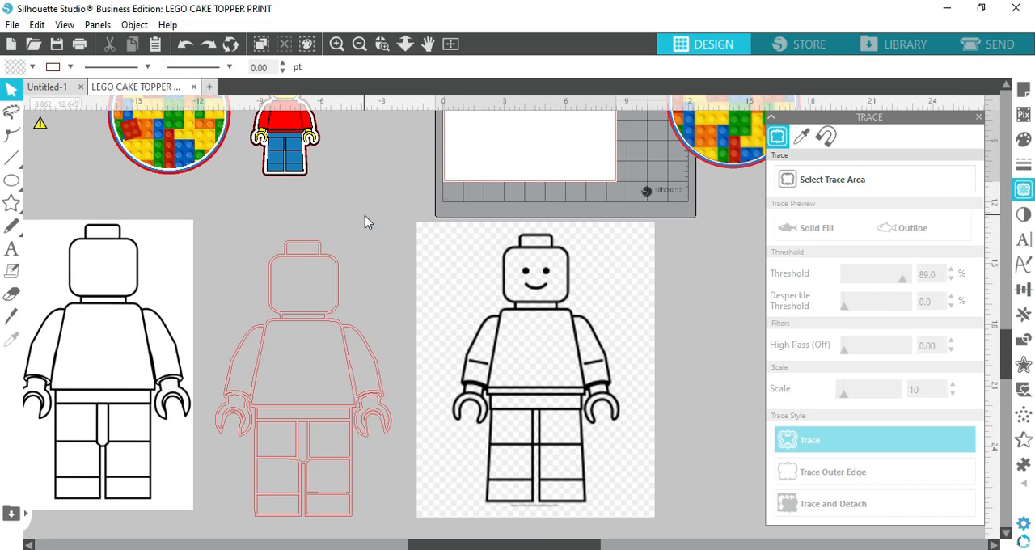
# Move the smiling minifig image farther away from the traced minifig
pyautogui.scroll(1, 462, 358)
pyautogui.moveTo(510, 357); pyautogui.dragTo(631, 324)
pyautogui.click(423, 421)
pyautogui.scroll(-3, 455, 407)
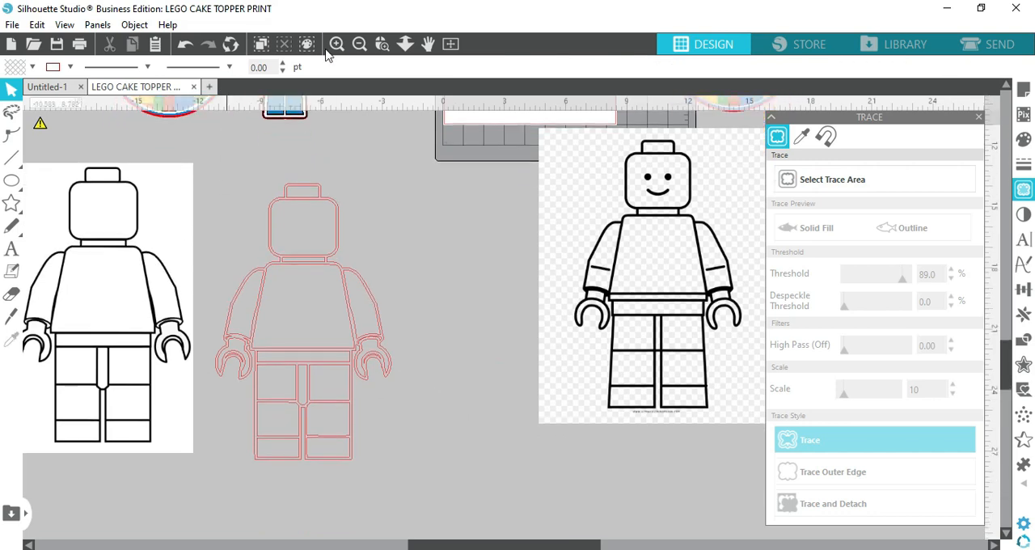
# Pull the stray trace fragments out of the minifig's wrists and right-hand grip into the empty area beside it
pyautogui.click(336, 44)
pyautogui.moveTo(457, 548); pyautogui.dragTo(392, 544)
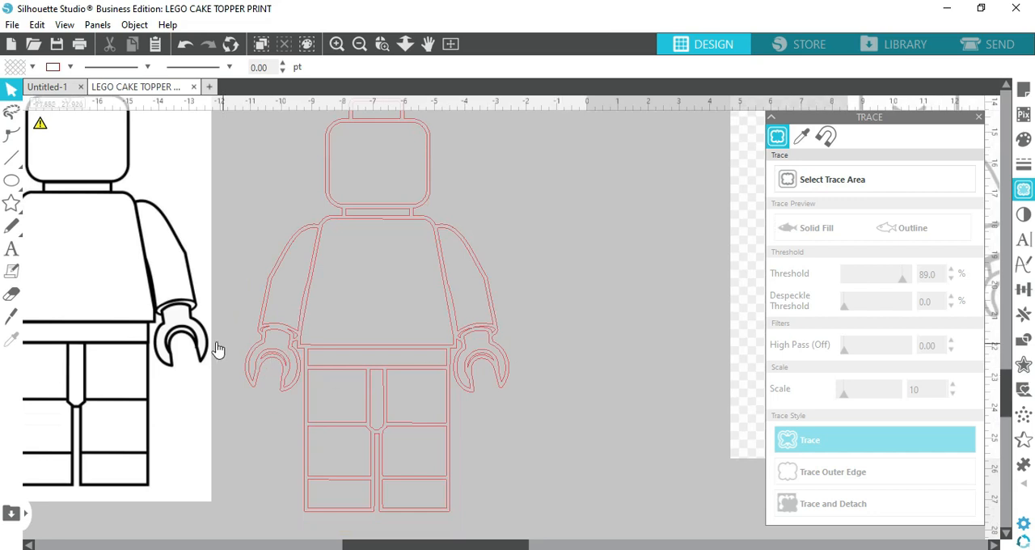
pyautogui.moveTo(296, 340)
pyautogui.mouseDown()
pyautogui.moveTo(569, 292)
pyautogui.moveTo(335, 324)
pyautogui.mouseUp()
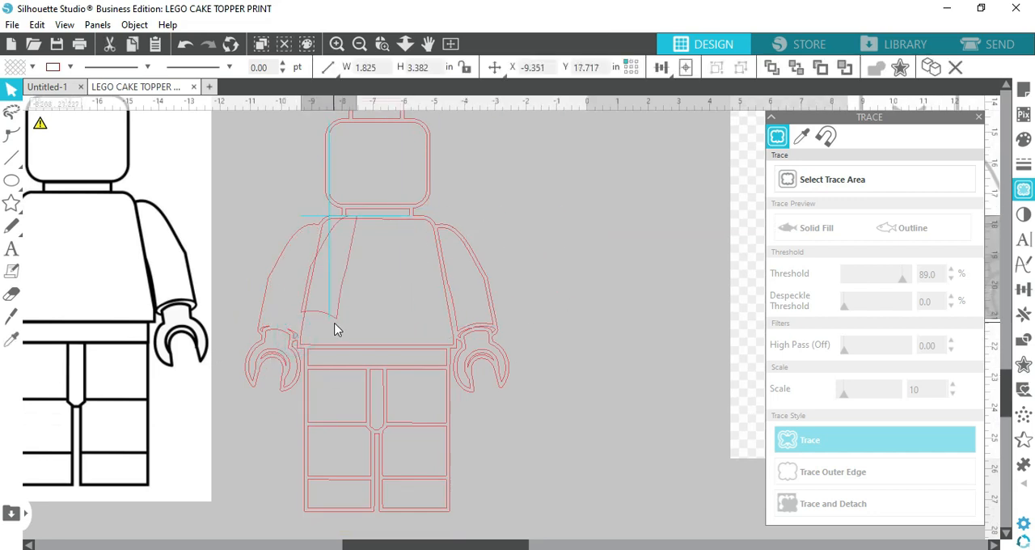
pyautogui.click(186, 46)
pyautogui.scroll(1, 301, 406)
pyautogui.scroll(1, 302, 404)
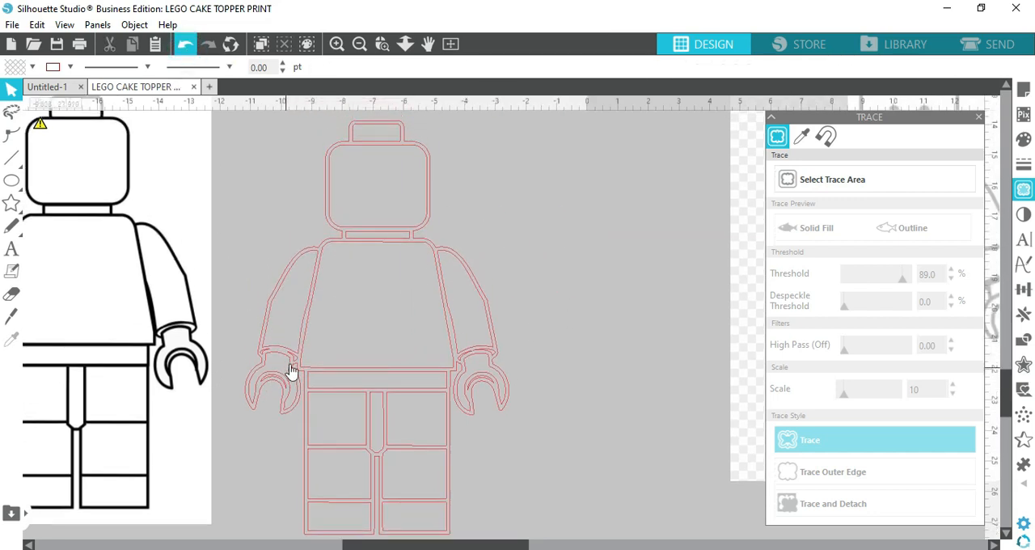
pyautogui.moveTo(292, 361); pyautogui.dragTo(660, 289)
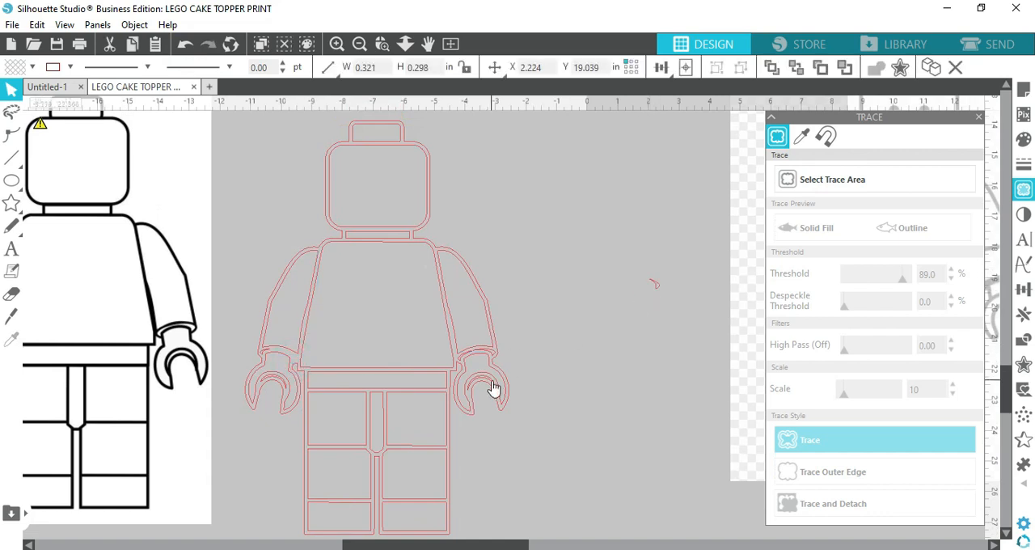
pyautogui.moveTo(490, 388); pyautogui.dragTo(689, 288)
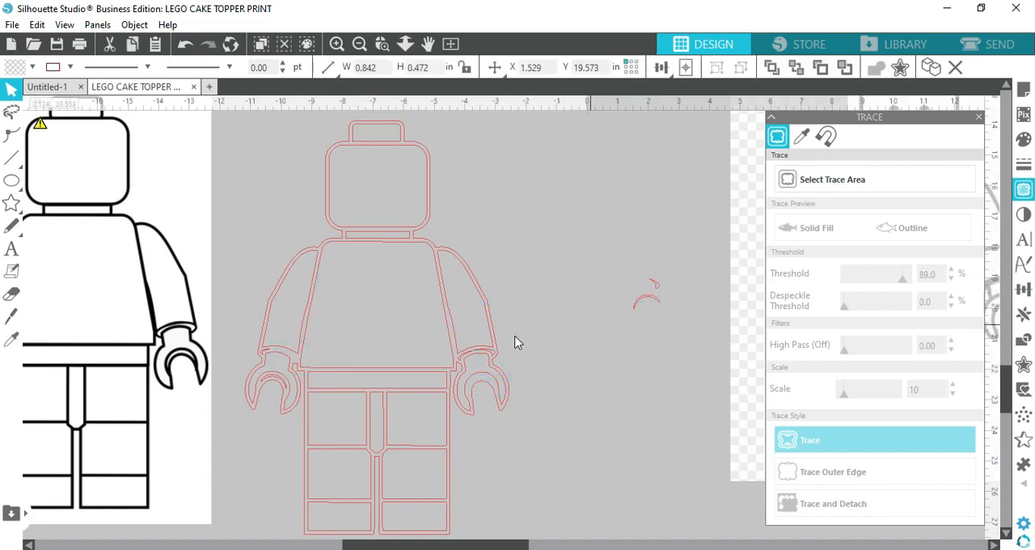
pyautogui.moveTo(495, 361); pyautogui.dragTo(590, 309)
pyautogui.moveTo(463, 361); pyautogui.dragTo(587, 319)
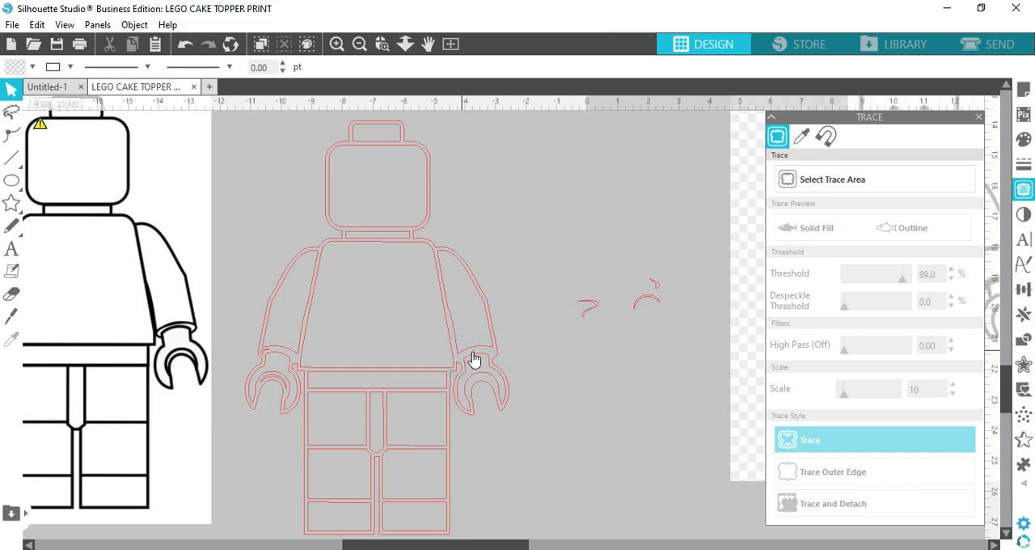
pyautogui.moveTo(482, 354); pyautogui.dragTo(518, 349)
pyautogui.click(516, 352)
# Pull the remaining stray fragments out of the left wrist and hand, and delete all the collected fragments
pyautogui.moveTo(263, 358)
pyautogui.mouseDown()
pyautogui.moveTo(547, 370)
pyautogui.moveTo(591, 317)
pyautogui.mouseUp()
pyautogui.moveTo(275, 383)
pyautogui.mouseDown()
pyautogui.moveTo(580, 371)
pyautogui.moveTo(624, 315)
pyautogui.moveTo(608, 324)
pyautogui.mouseUp()
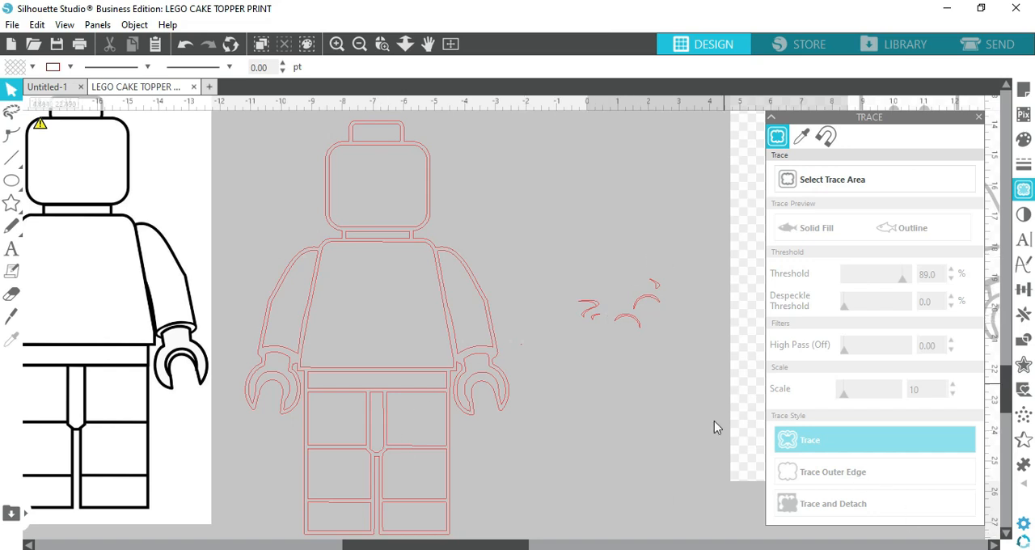
pyautogui.scroll(-1, 633, 447)
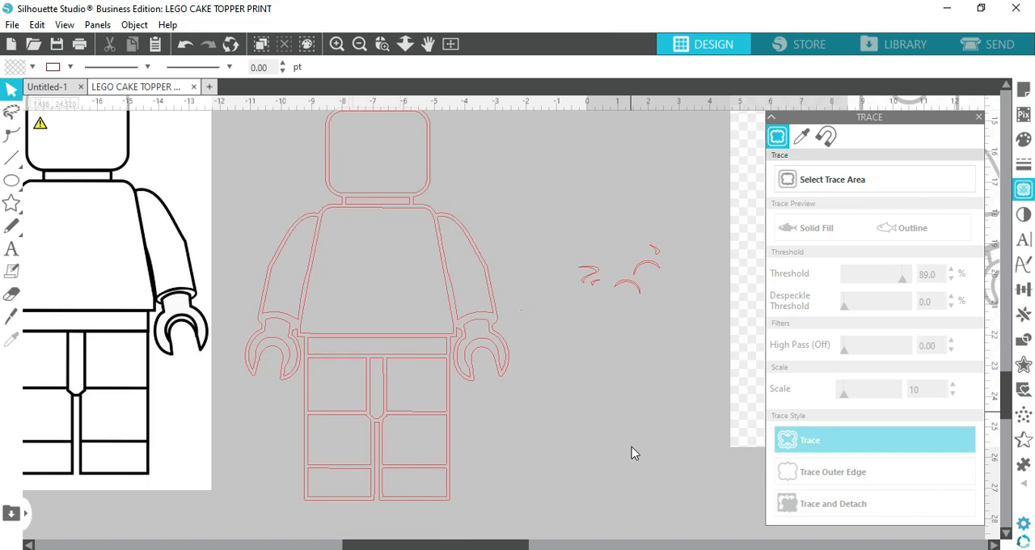
pyautogui.moveTo(513, 194); pyautogui.dragTo(701, 301)
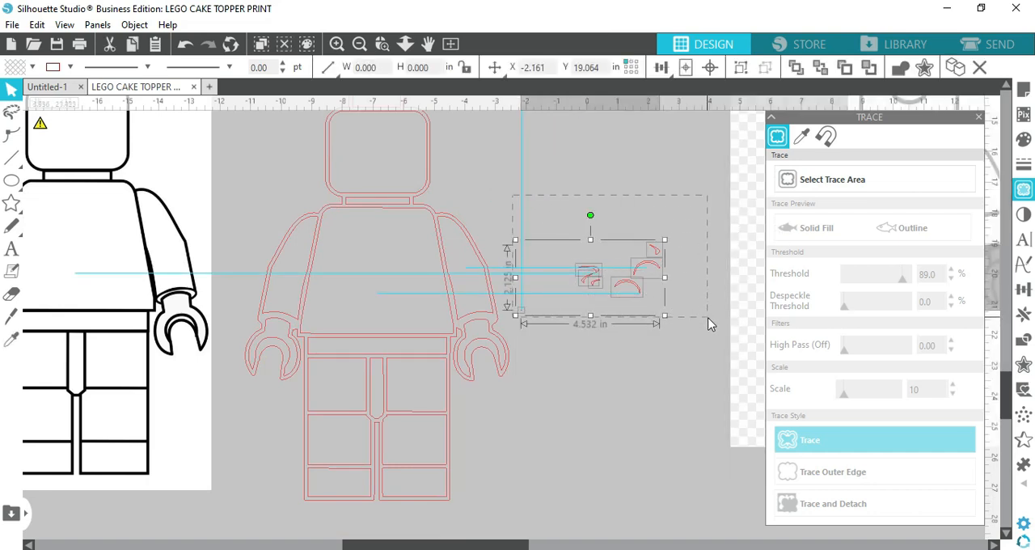
pyautogui.press('Delete')
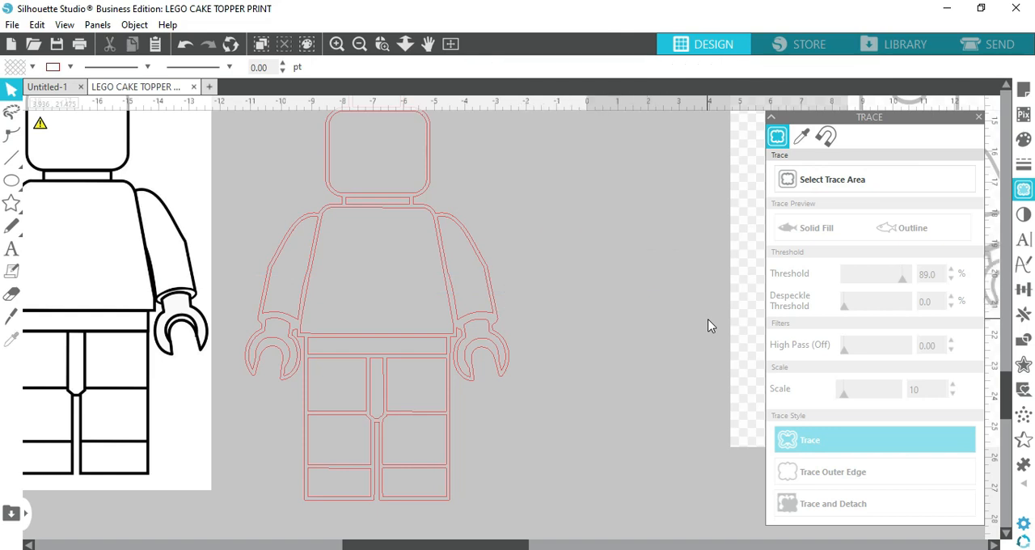
# Select the outer outline of the traced minifig
pyautogui.moveTo(532, 213); pyautogui.dragTo(678, 321)
pyautogui.click(343, 207)
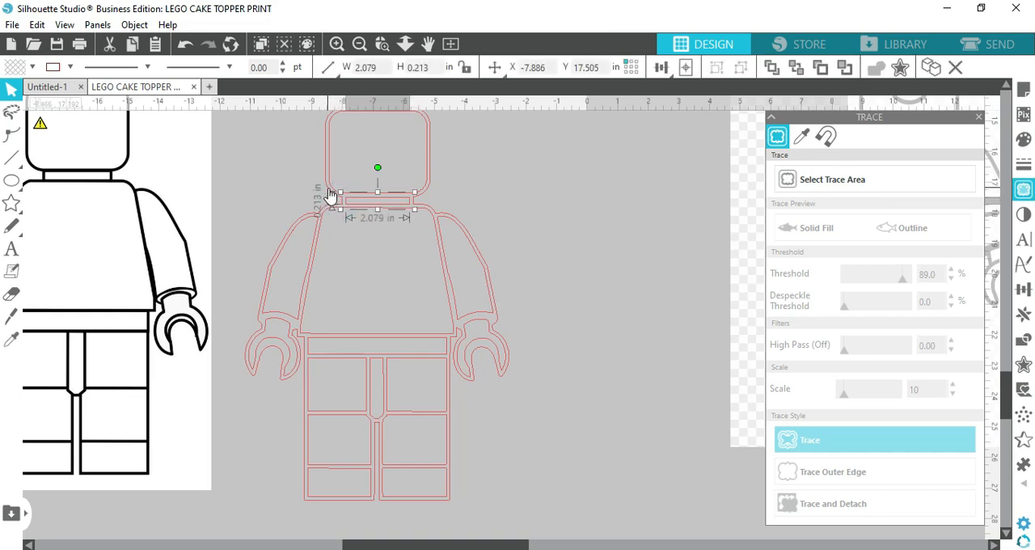
pyautogui.click(328, 191)
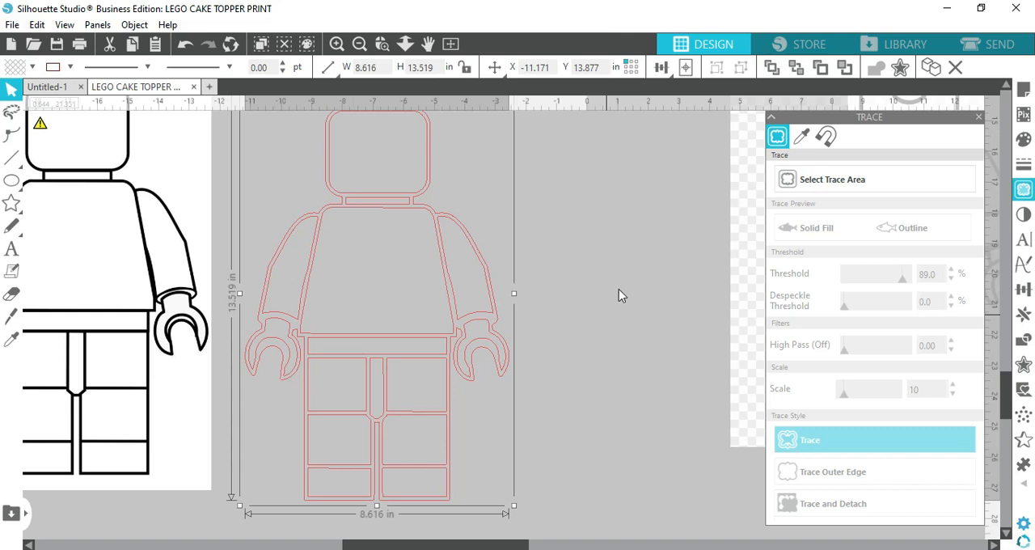
# Try moving the minifig's outer outline off the inner parts, and undo the moves
pyautogui.moveTo(437, 187)
pyautogui.mouseDown()
pyautogui.moveTo(601, 189)
pyautogui.moveTo(676, 215)
pyautogui.mouseUp()
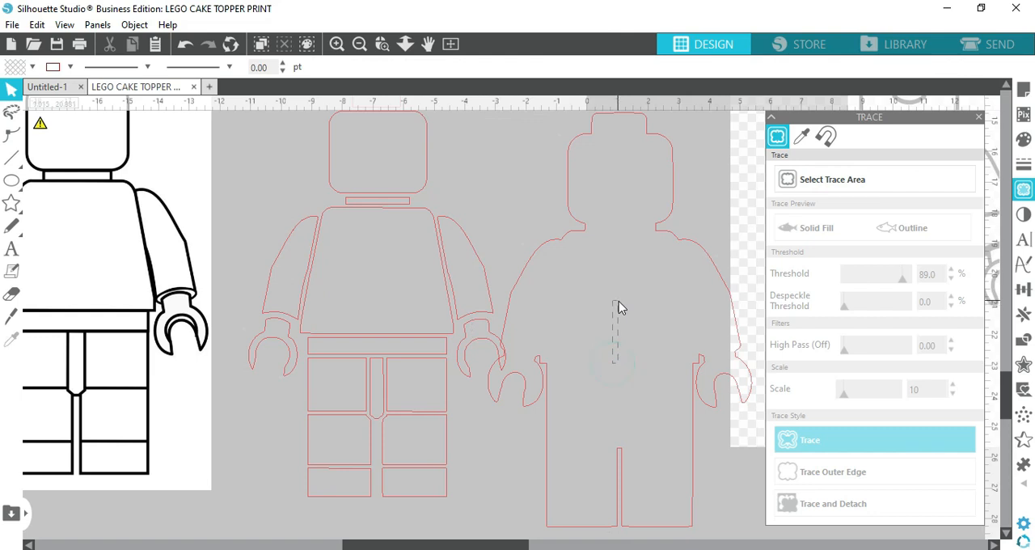
pyautogui.moveTo(555, 241); pyautogui.dragTo(554, 212)
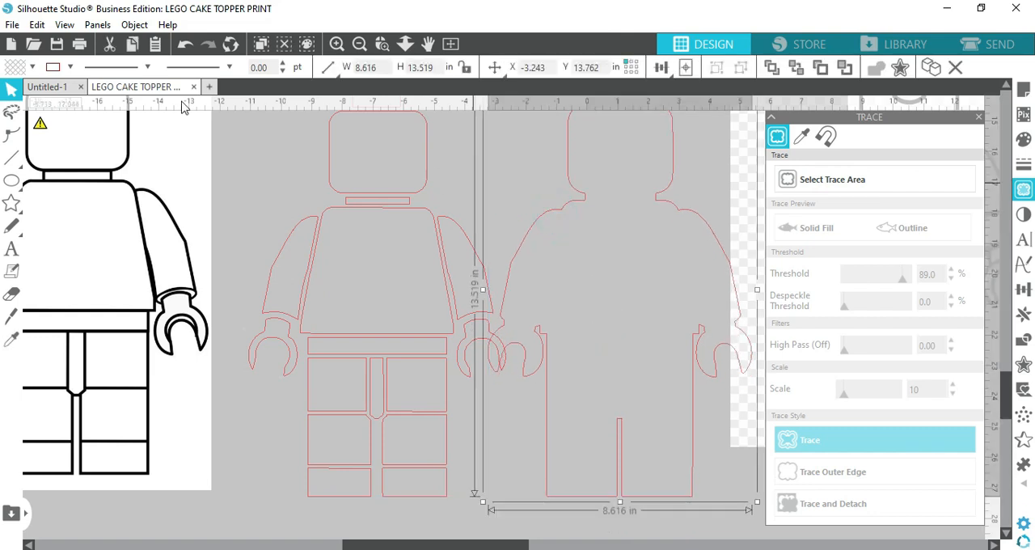
pyautogui.click(185, 44)
pyautogui.click(185, 49)
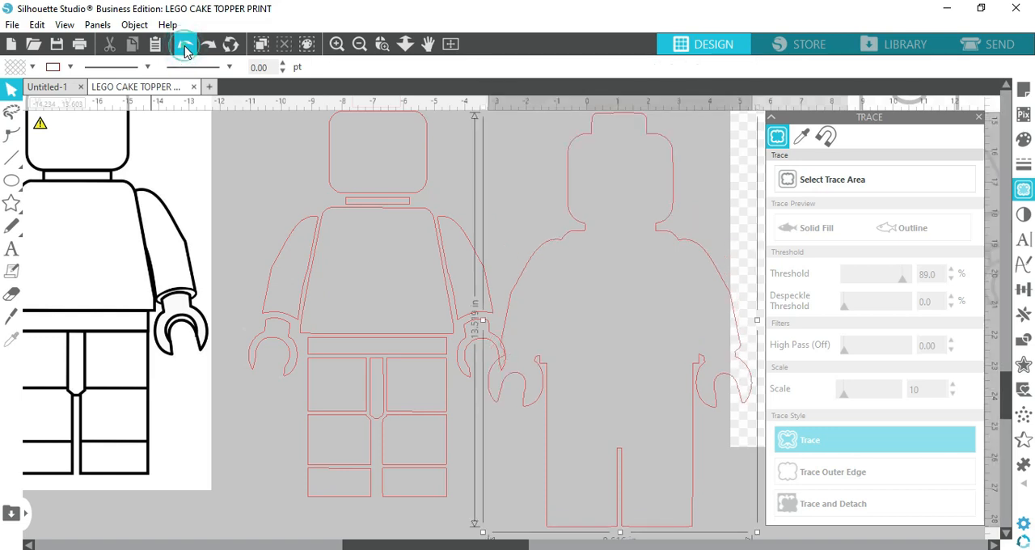
pyautogui.click(186, 48)
pyautogui.click(185, 49)
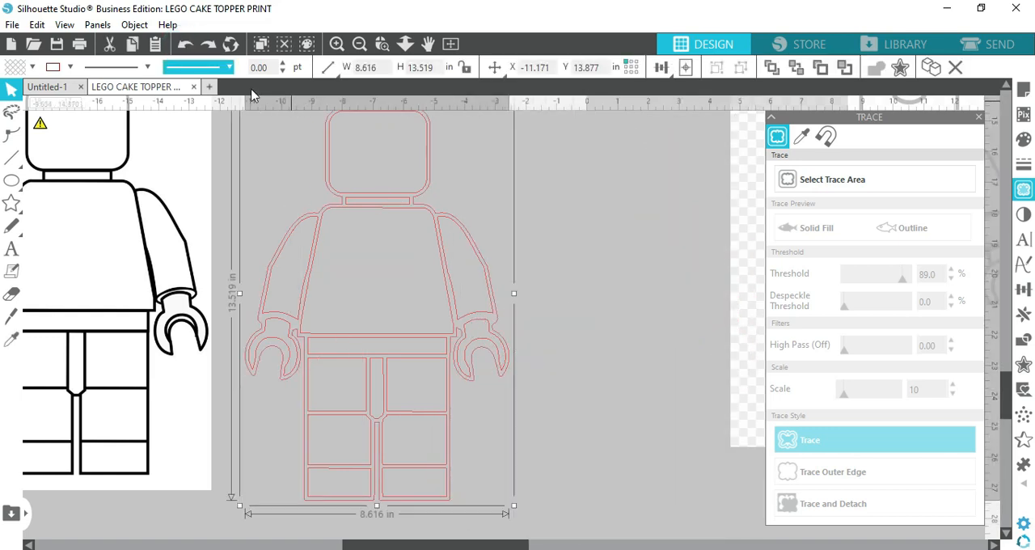
# Fill the minifig's outer outline with black and deselect it
pyautogui.click(31, 67)
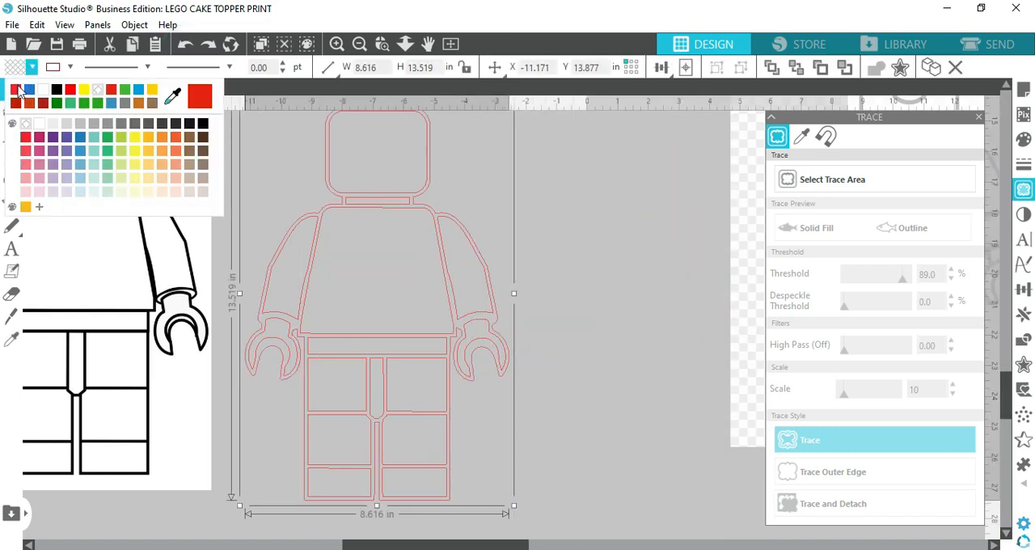
pyautogui.click(57, 90)
pyautogui.click(620, 256)
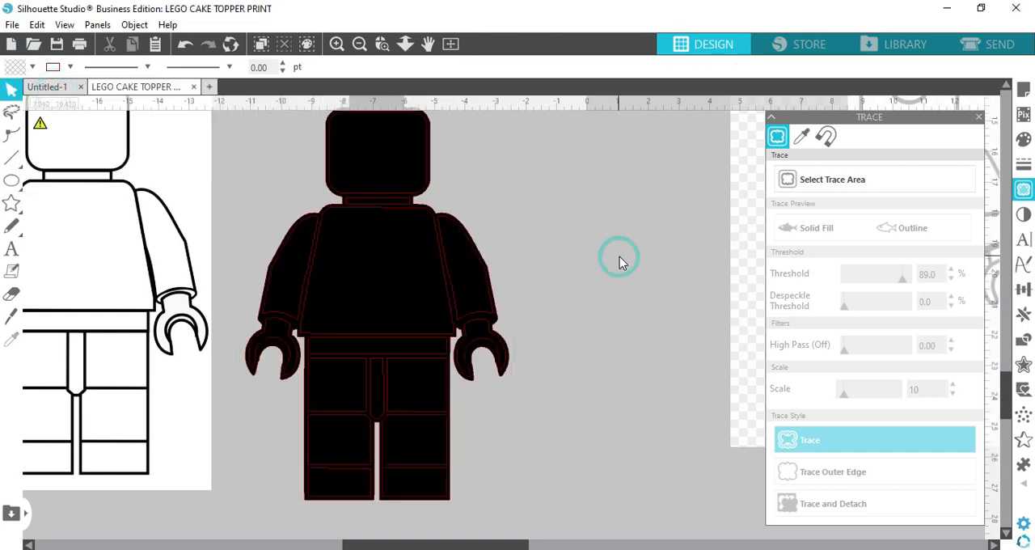
# Fill the minifig's face panel and the stud on top of the head with yellow
pyautogui.click(350, 195)
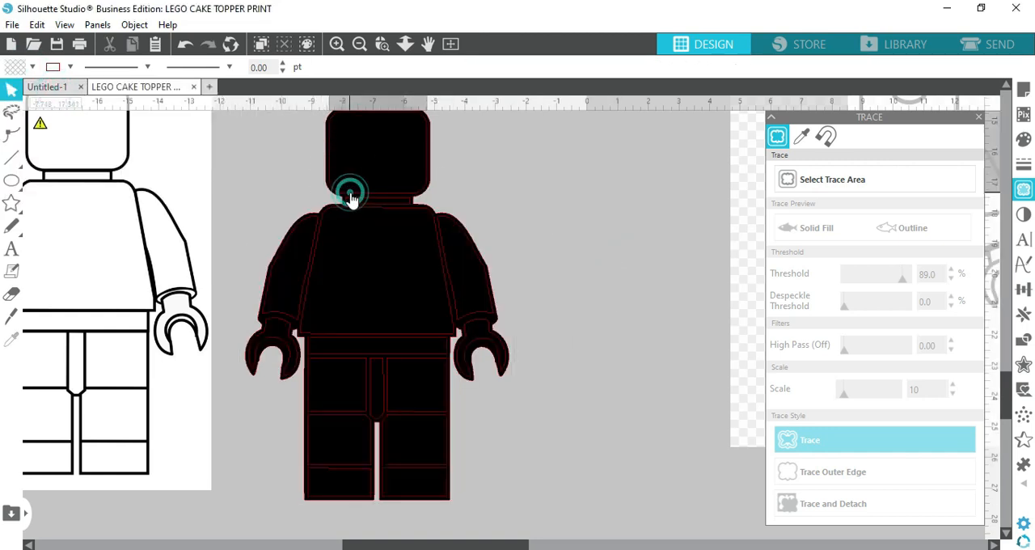
pyautogui.click(17, 71)
pyautogui.click(83, 89)
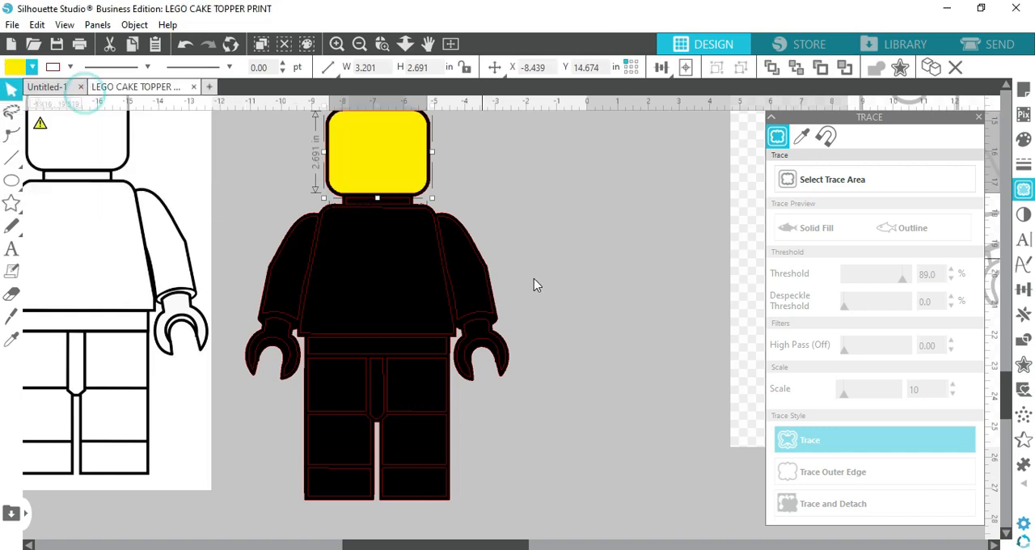
pyautogui.scroll(2, 517, 243)
pyautogui.click(394, 168)
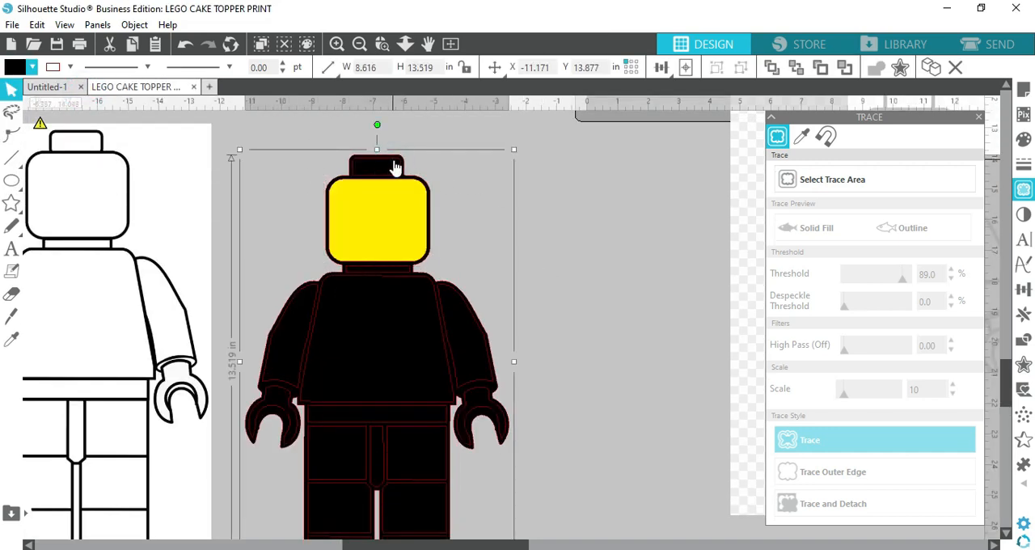
pyautogui.click(394, 167)
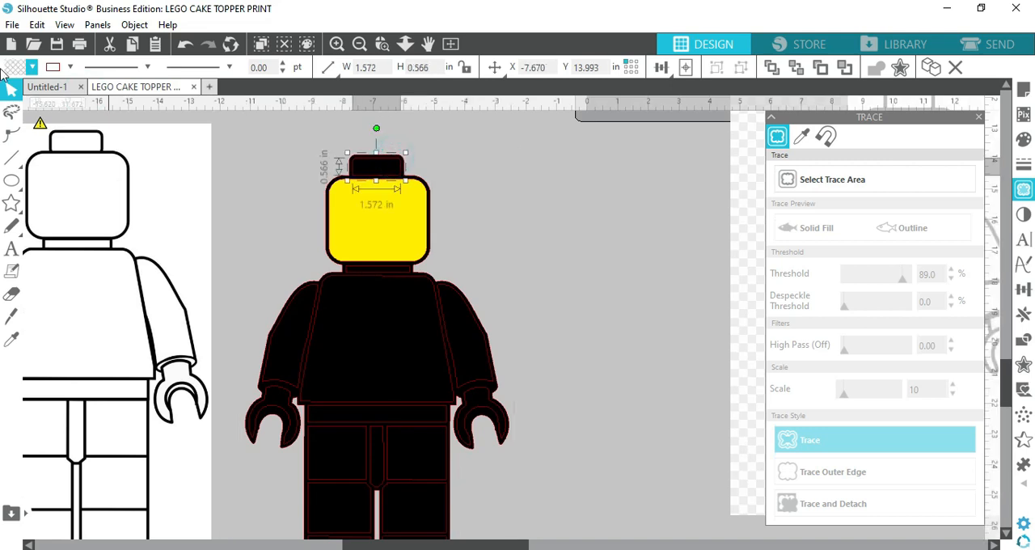
pyautogui.click(20, 66)
pyautogui.click(83, 89)
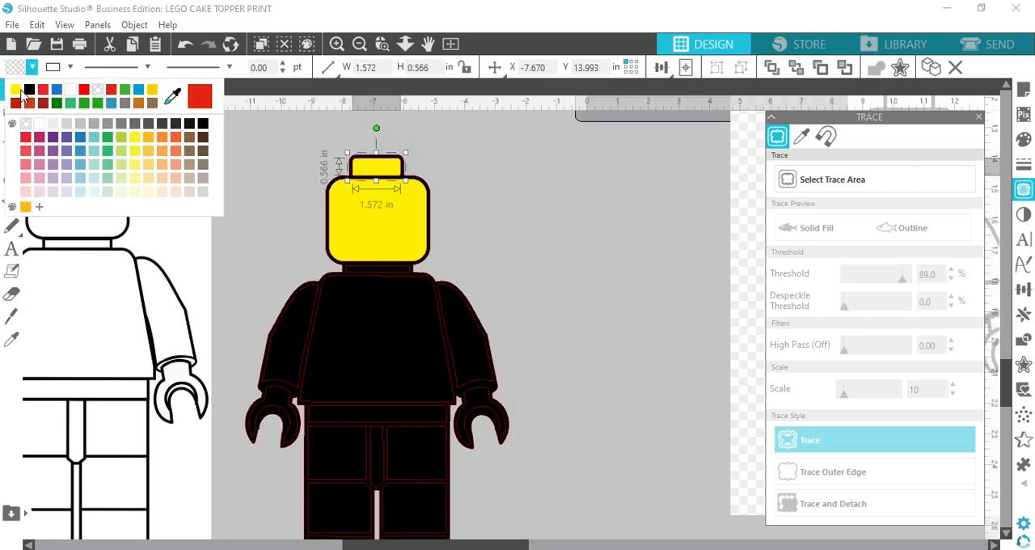
# Fill the minifig's neck strip with the same yellow and deselect it
pyautogui.scroll(-2, 581, 239)
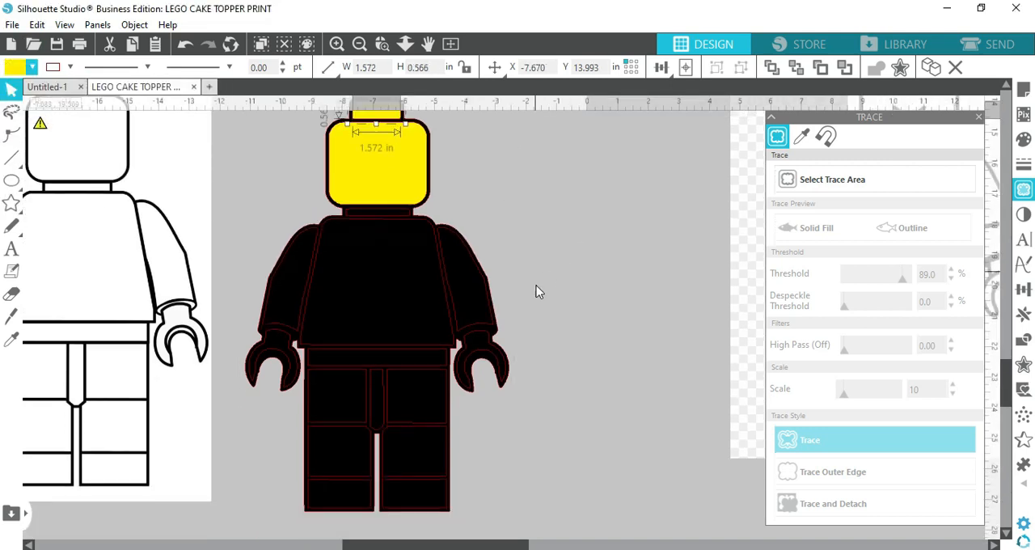
pyautogui.click(402, 211)
pyautogui.click(14, 68)
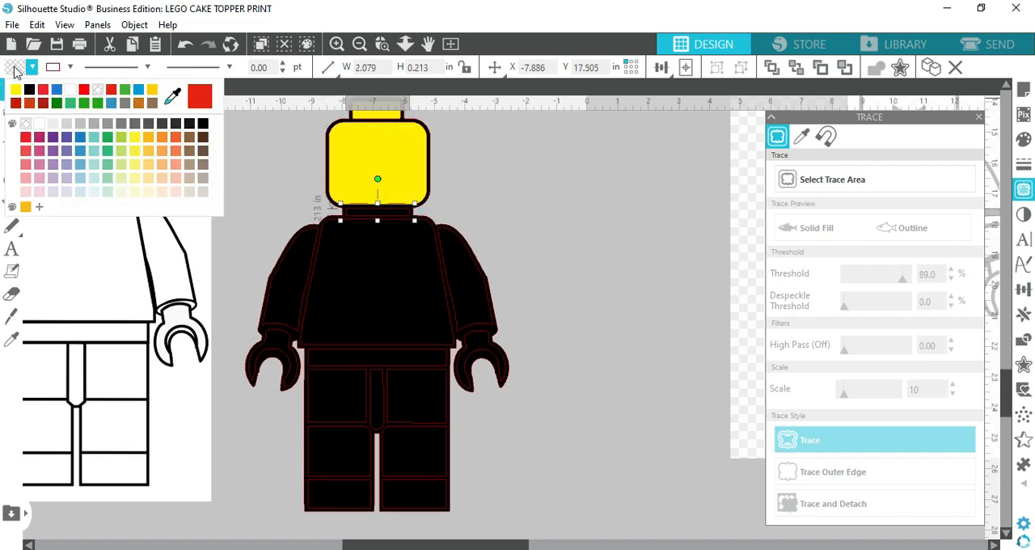
pyautogui.click(16, 90)
pyautogui.click(608, 245)
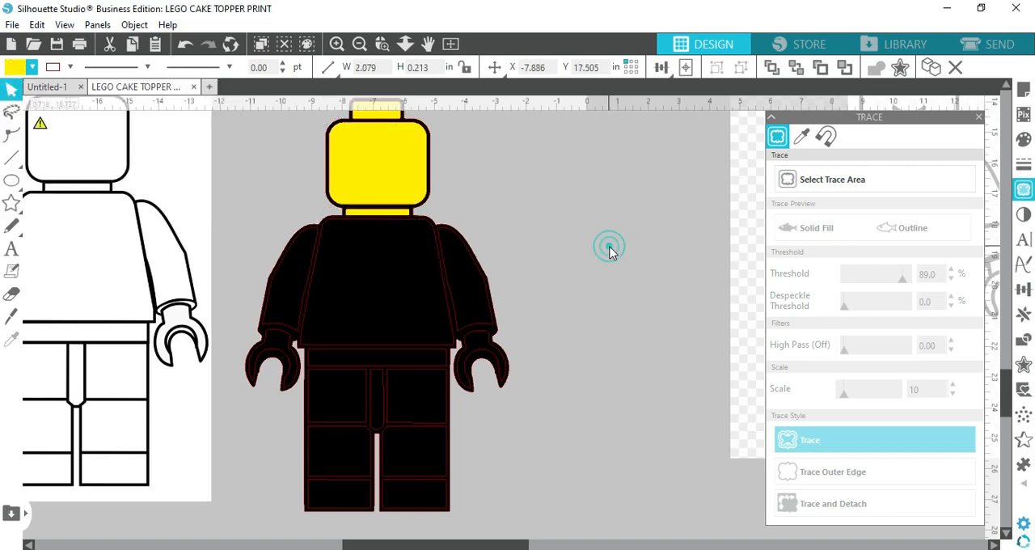
# Fill the minifig's torso with red
pyautogui.click(412, 220)
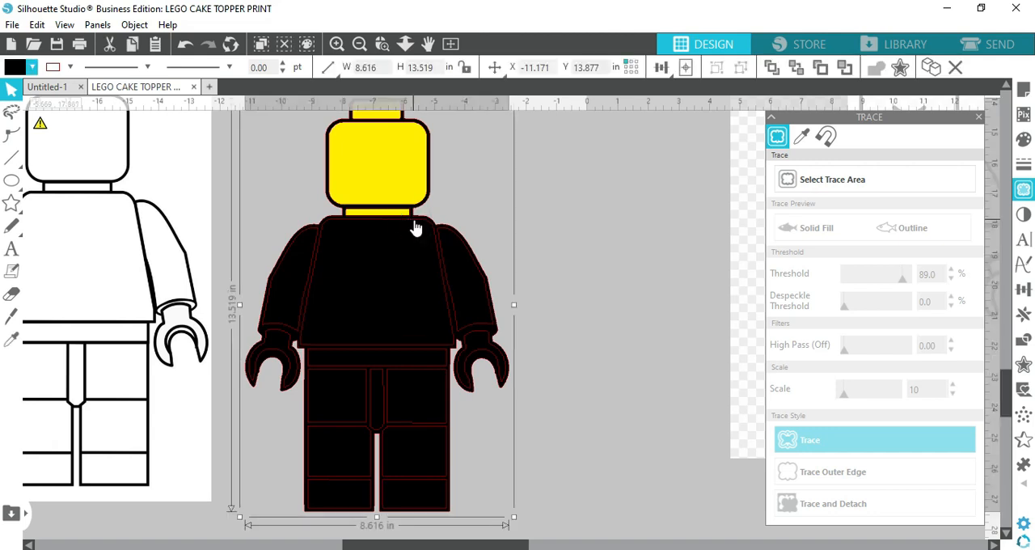
pyautogui.click(16, 69)
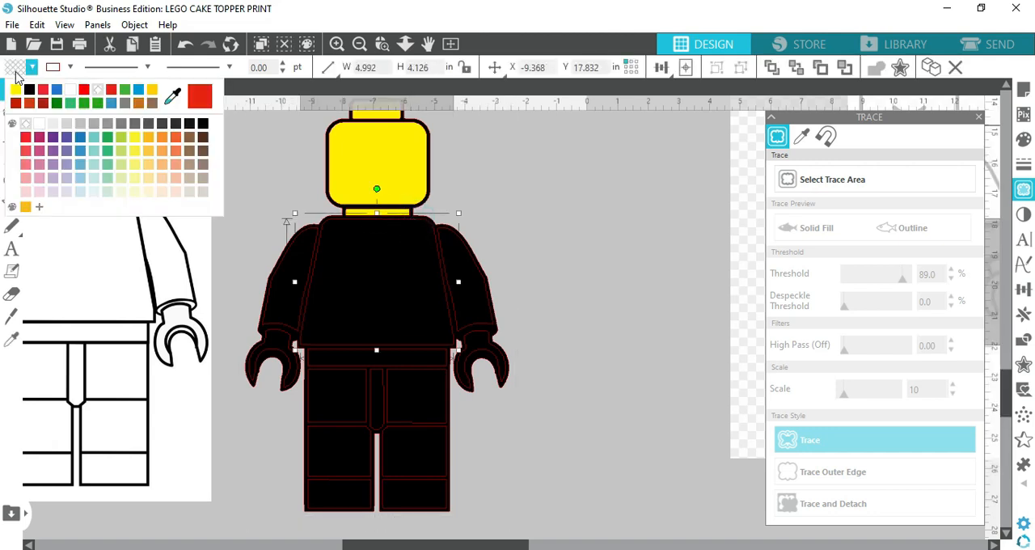
pyautogui.click(47, 89)
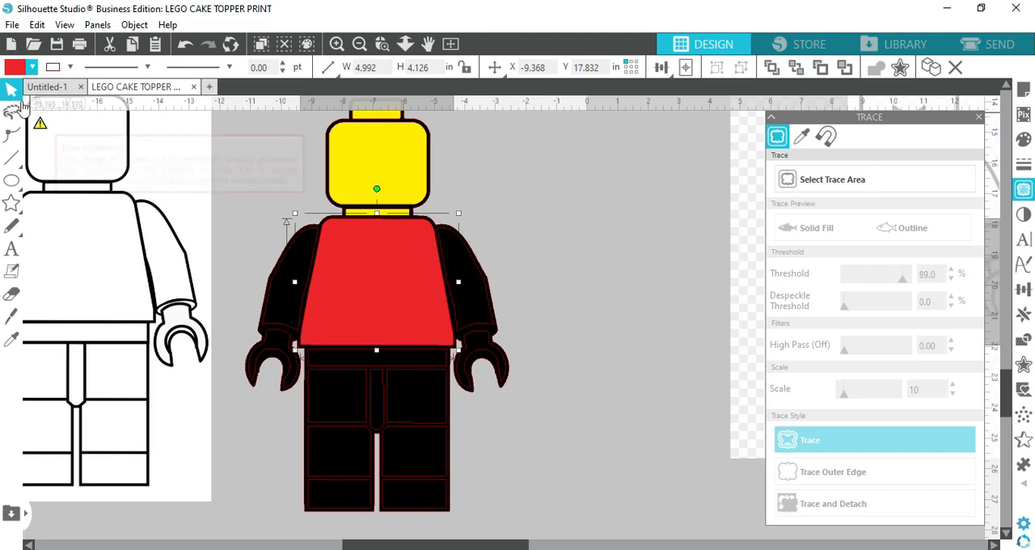
# Fill both of the minifig's sleeves with red to match the torso and deselect them
pyautogui.click(478, 273)
pyautogui.click(31, 67)
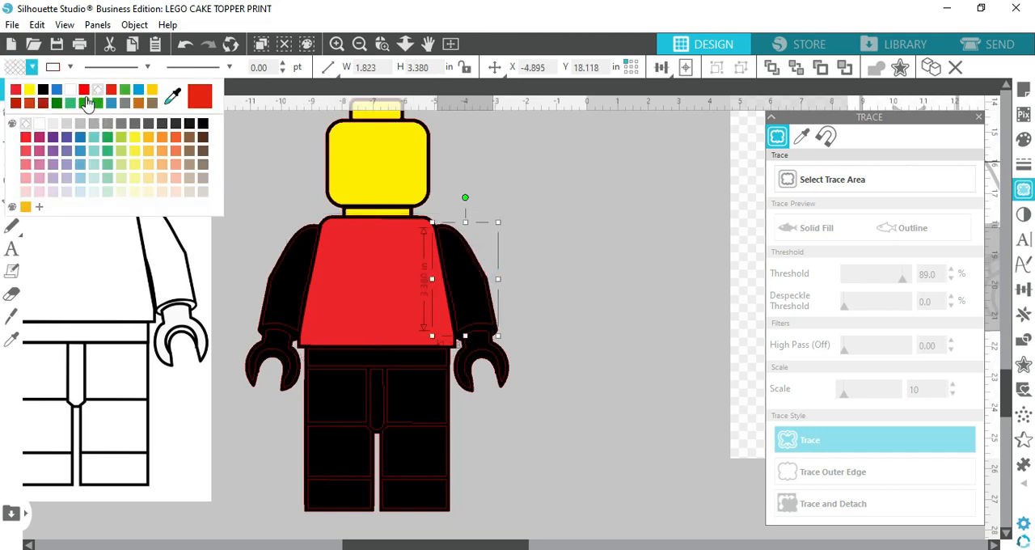
pyautogui.click(17, 91)
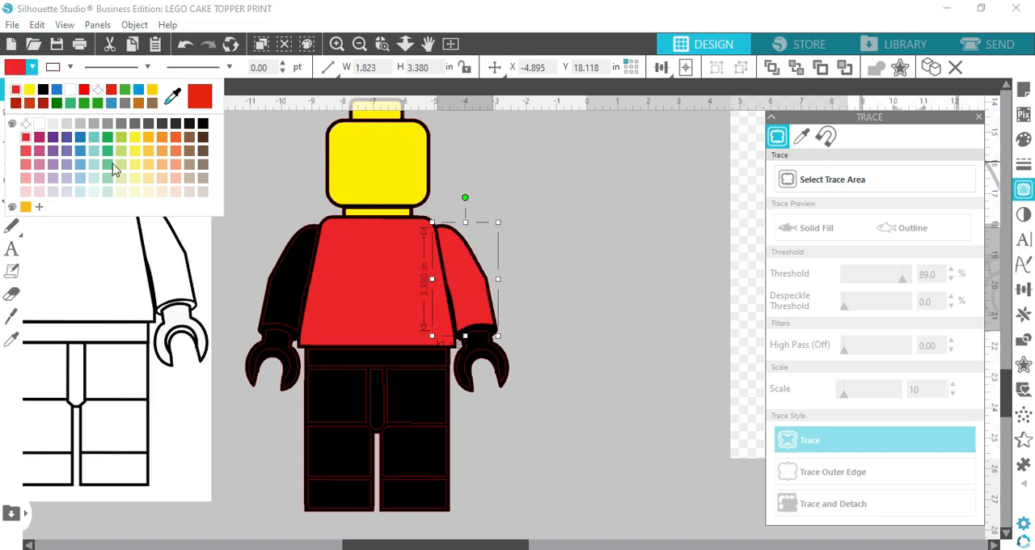
pyautogui.click(286, 257)
pyautogui.click(284, 256)
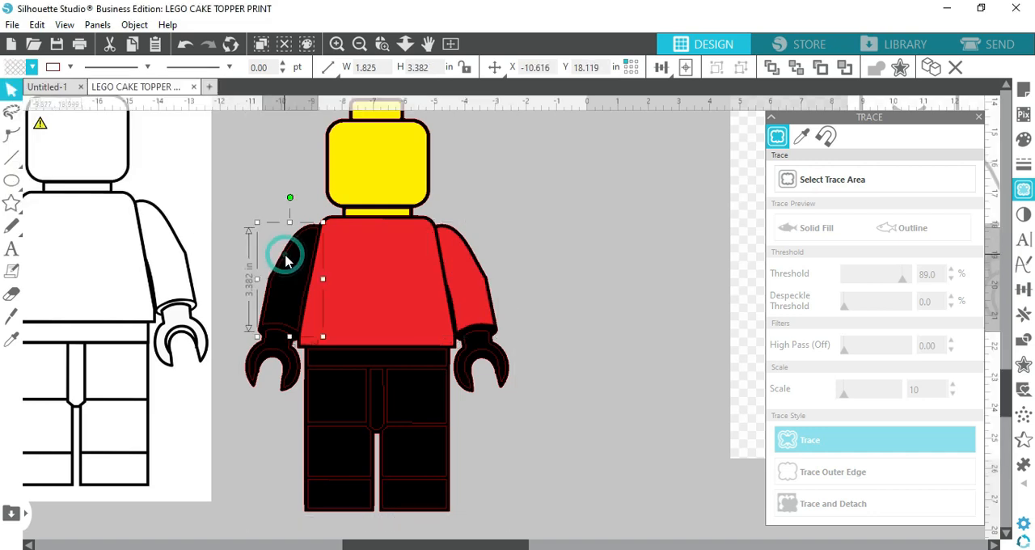
pyautogui.click(31, 67)
pyautogui.click(17, 91)
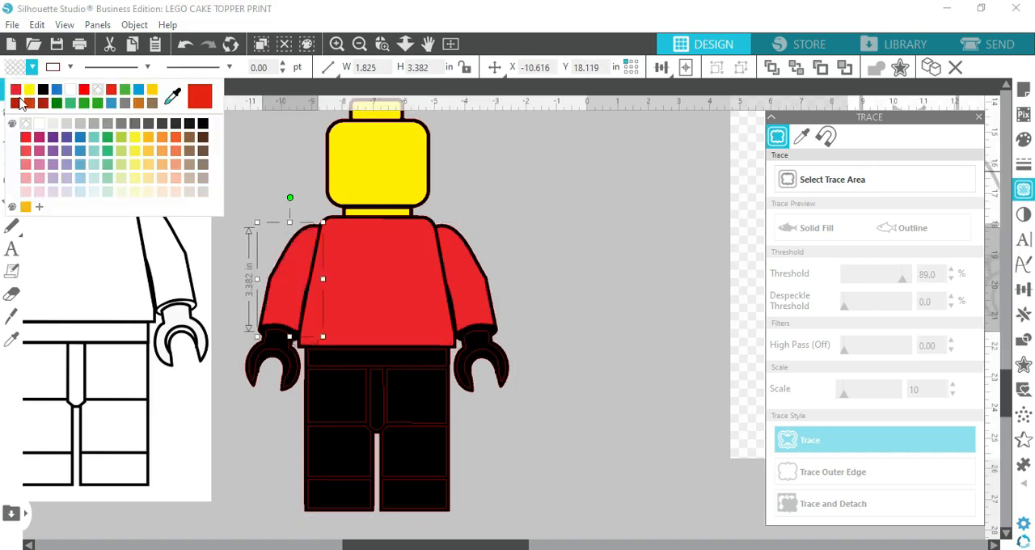
pyautogui.click(596, 255)
# Fill both of the minifig's hands with the same yellow as the head and deselect them
pyautogui.click(490, 356)
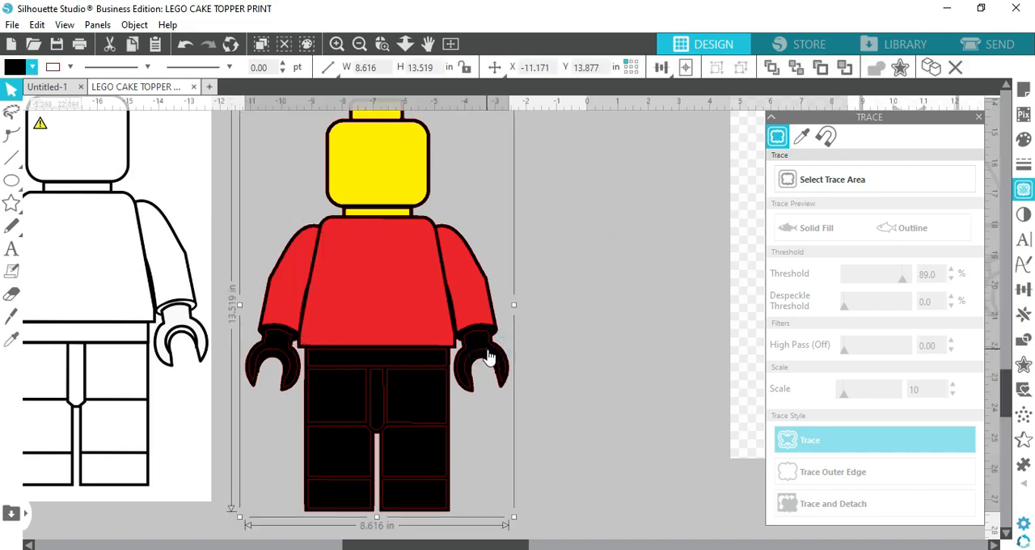
pyautogui.click(30, 67)
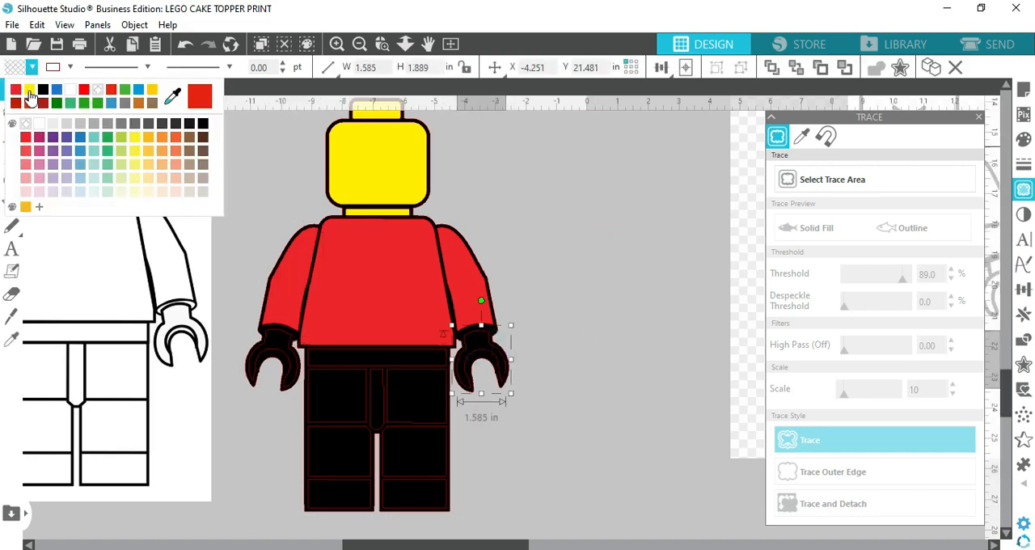
pyautogui.click(31, 92)
pyautogui.click(270, 356)
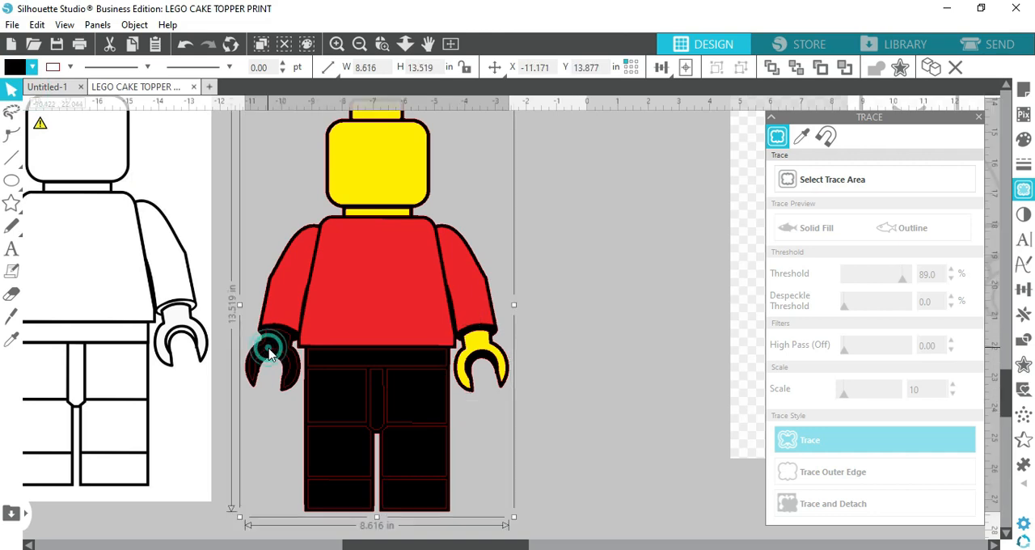
pyautogui.click(271, 356)
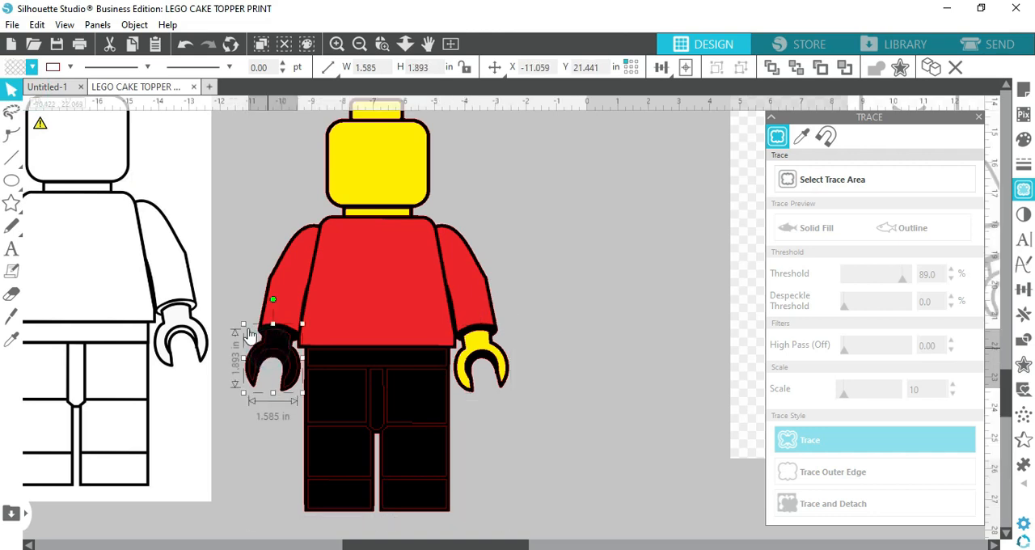
pyautogui.click(31, 67)
pyautogui.click(30, 91)
pyautogui.click(645, 245)
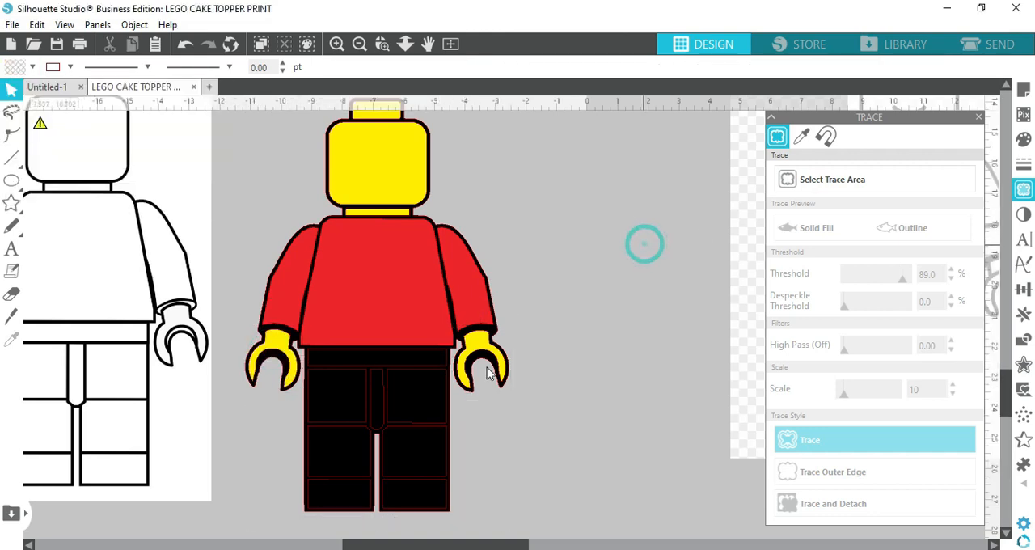
# Fill the minifig's waist strip with blue and clear the selection
pyautogui.click(410, 364)
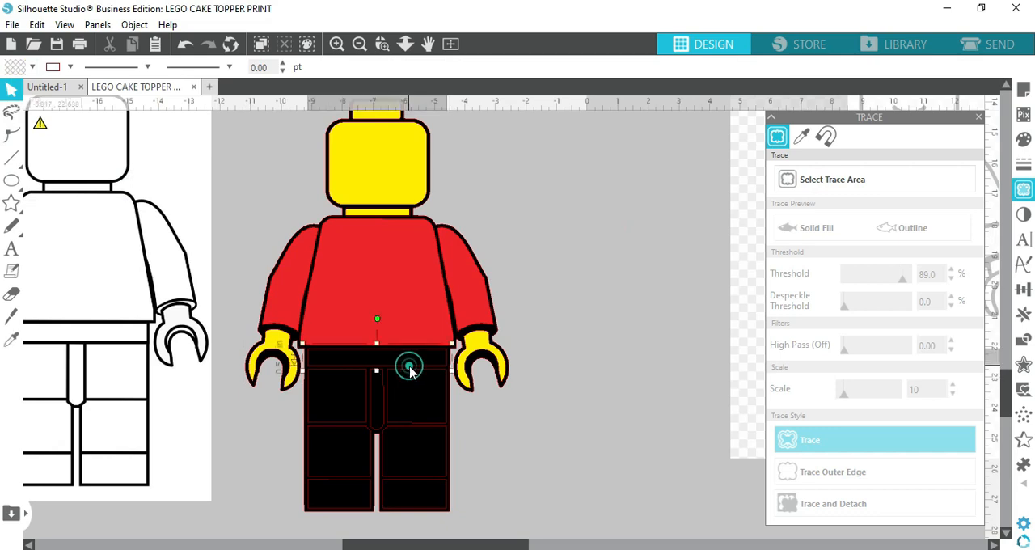
pyautogui.click(30, 67)
pyautogui.click(57, 91)
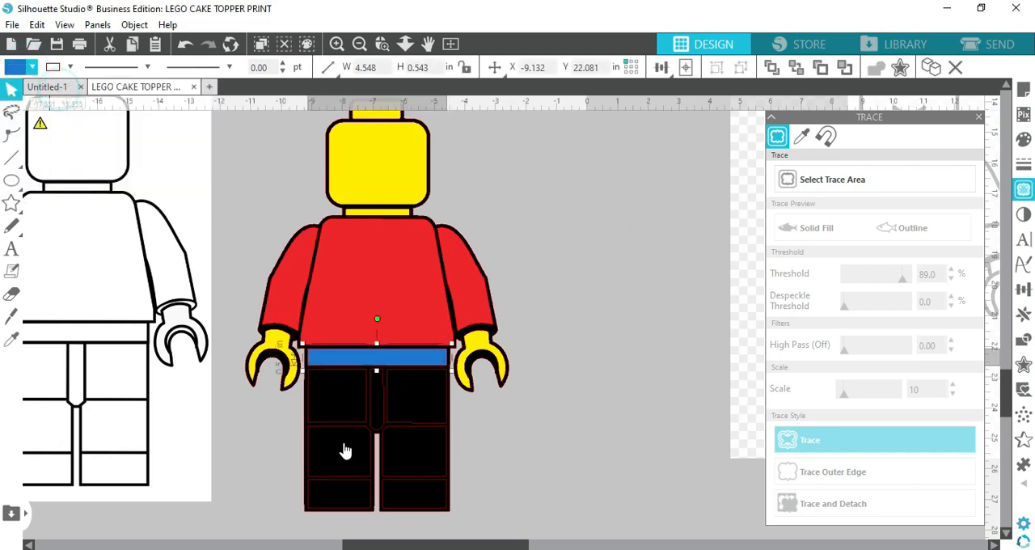
pyautogui.click(360, 377)
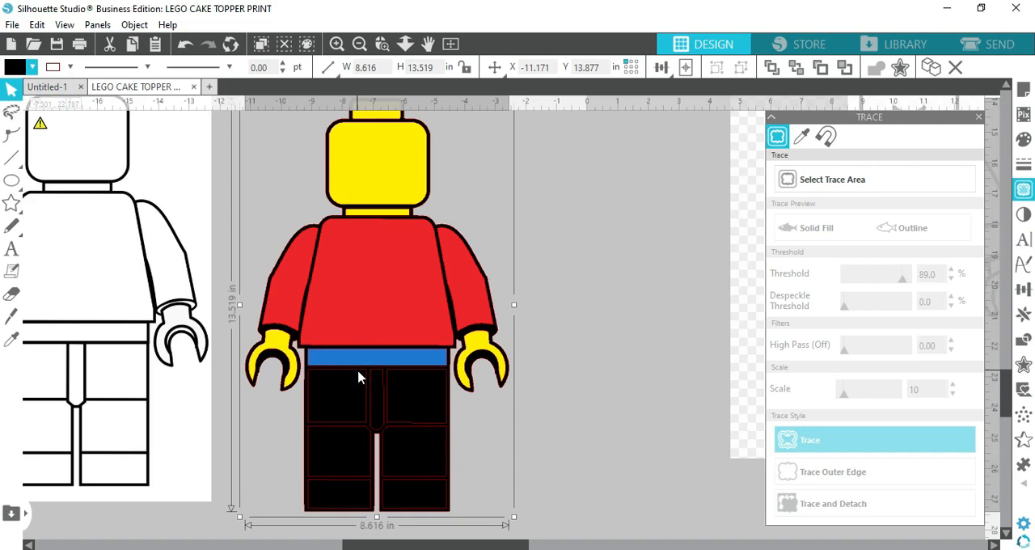
pyautogui.click(633, 380)
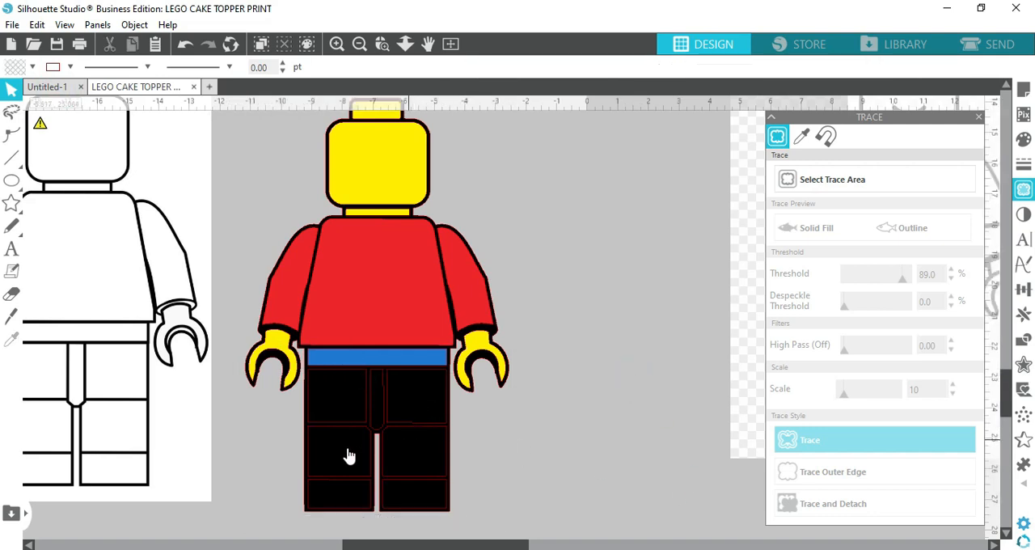
# Select all the leg and foot panels together with the centre piece, fill them with the waist's blue, and deselect
pyautogui.click(357, 379)
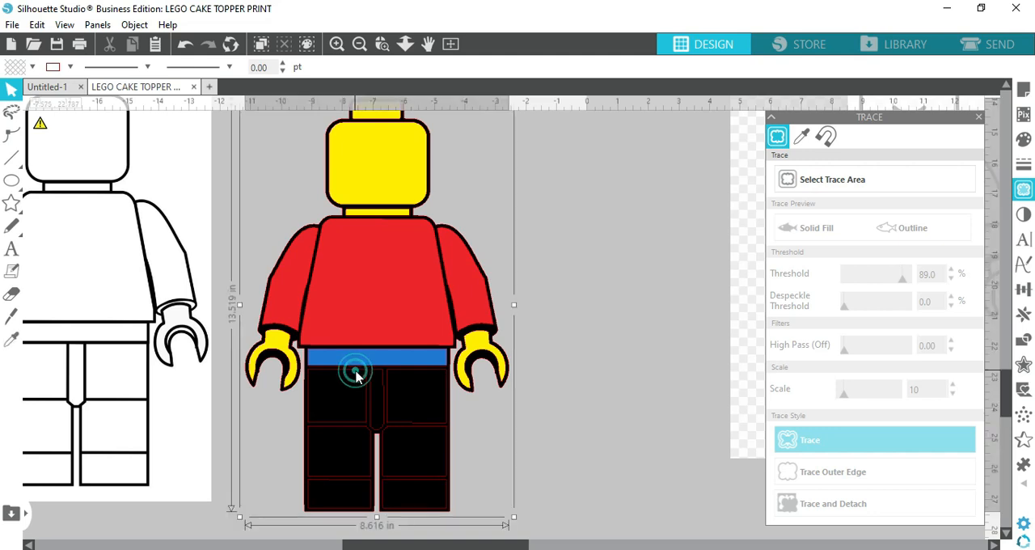
pyautogui.click(357, 376)
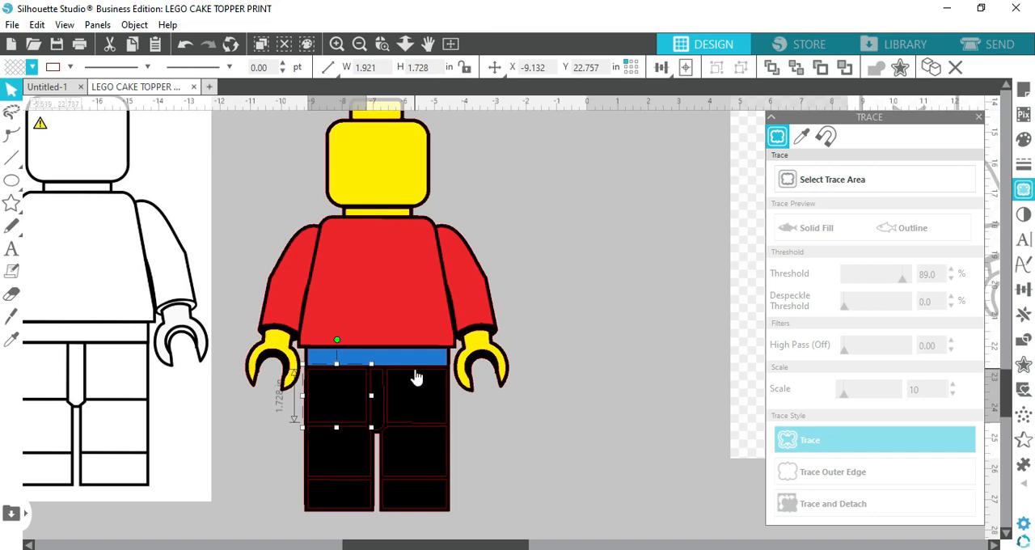
pyautogui.keyDown('shift'); pyautogui.click(415, 372); pyautogui.keyUp('shift')
pyautogui.keyDown('shift'); pyautogui.click(382, 378); pyautogui.keyUp('shift')
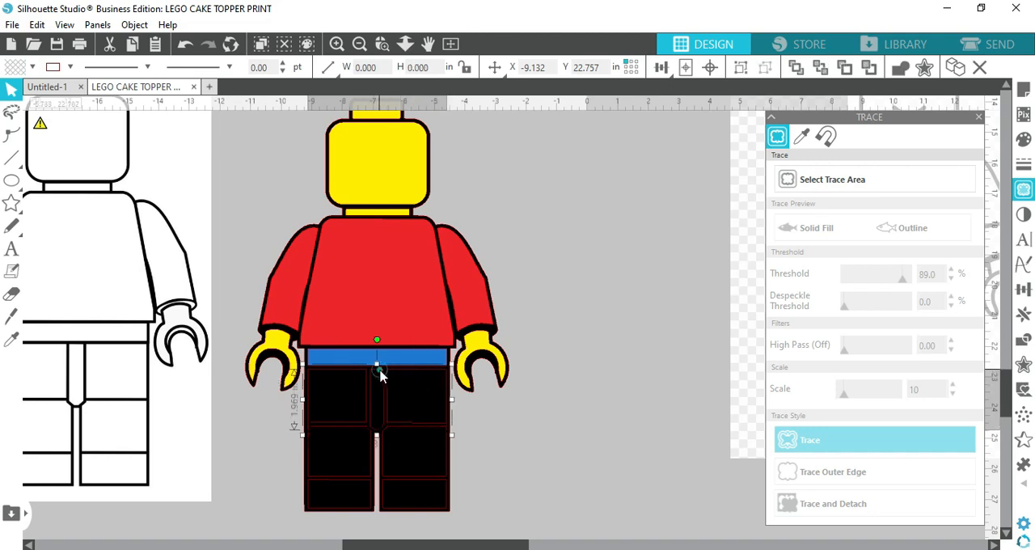
pyautogui.keyDown('shift'); pyautogui.click(413, 484); pyautogui.keyUp('shift')
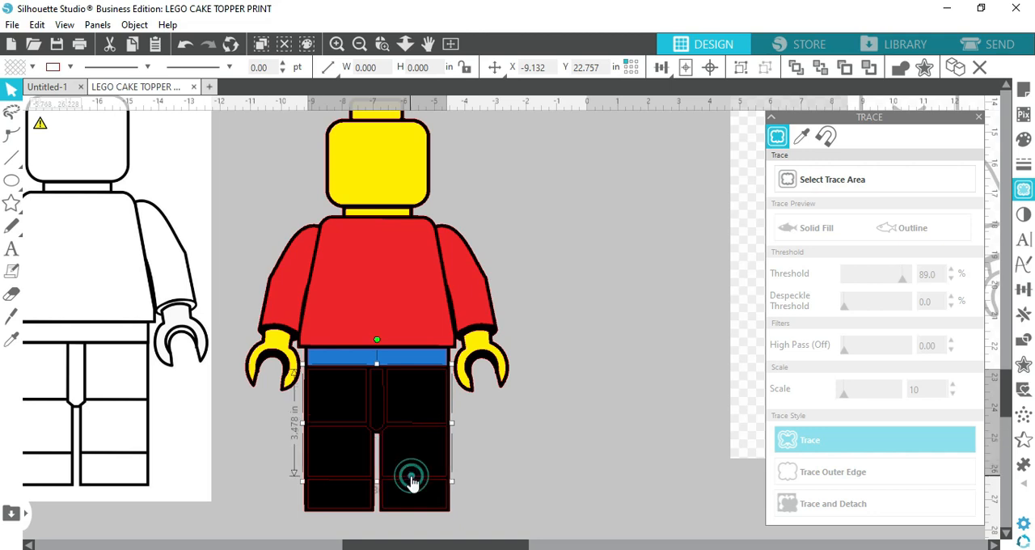
pyautogui.keyDown('shift'); pyautogui.click(323, 484); pyautogui.keyUp('shift')
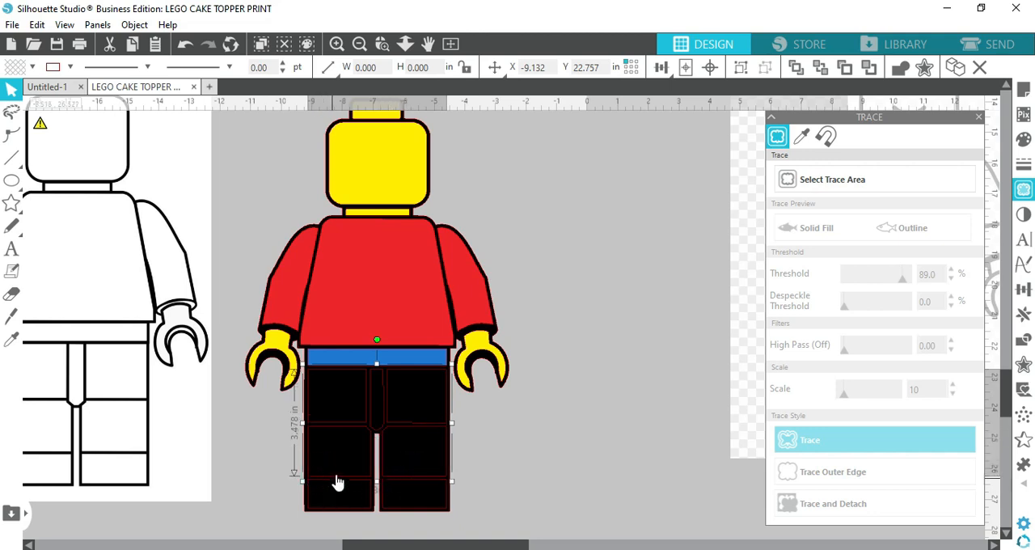
pyautogui.keyDown('shift'); pyautogui.click(342, 487); pyautogui.keyUp('shift')
pyautogui.keyDown('shift'); pyautogui.click(420, 488); pyautogui.keyUp('shift')
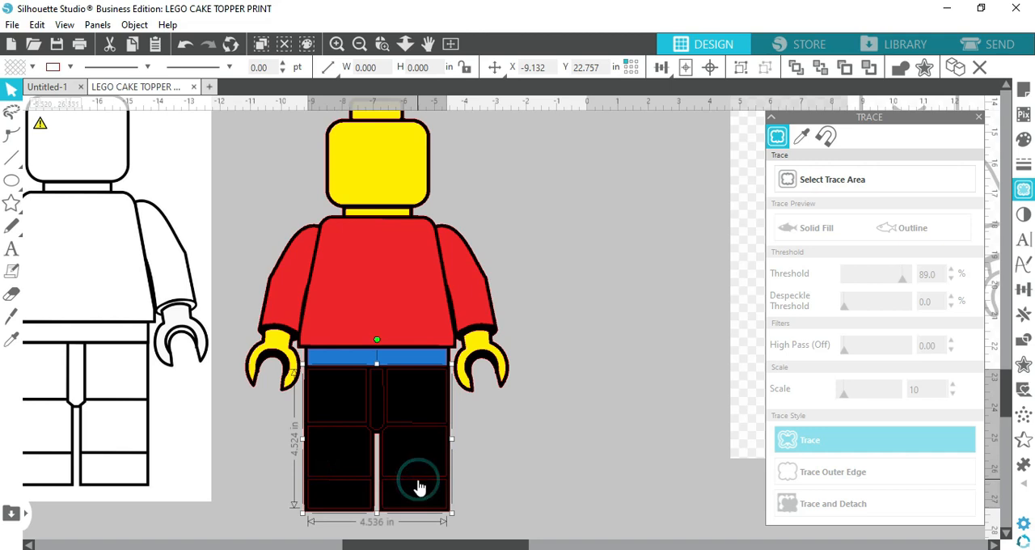
pyautogui.click(22, 68)
pyautogui.click(21, 91)
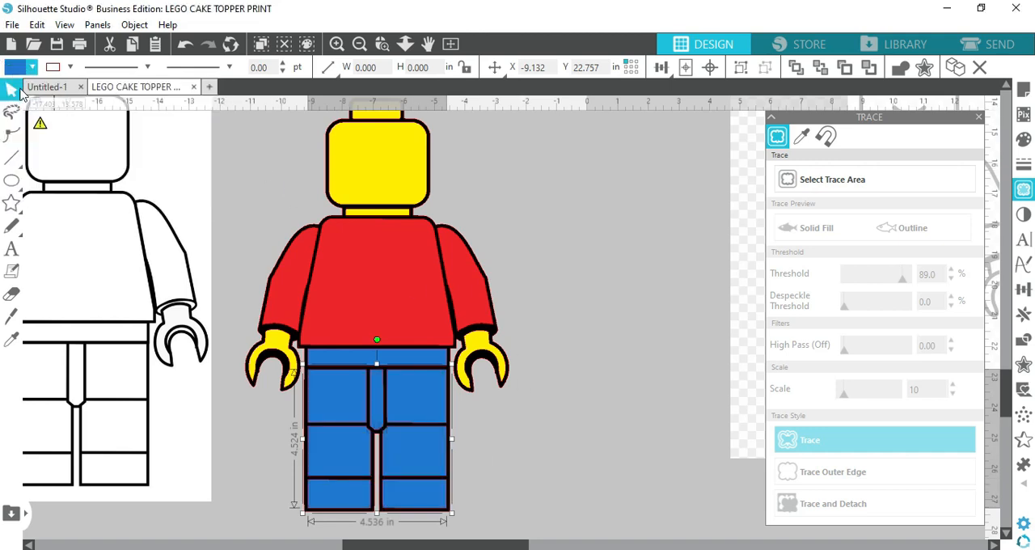
pyautogui.click(590, 450)
# Move the reference minifig image with the smiling face beside the coloured minifig
pyautogui.scroll(1, 590, 452)
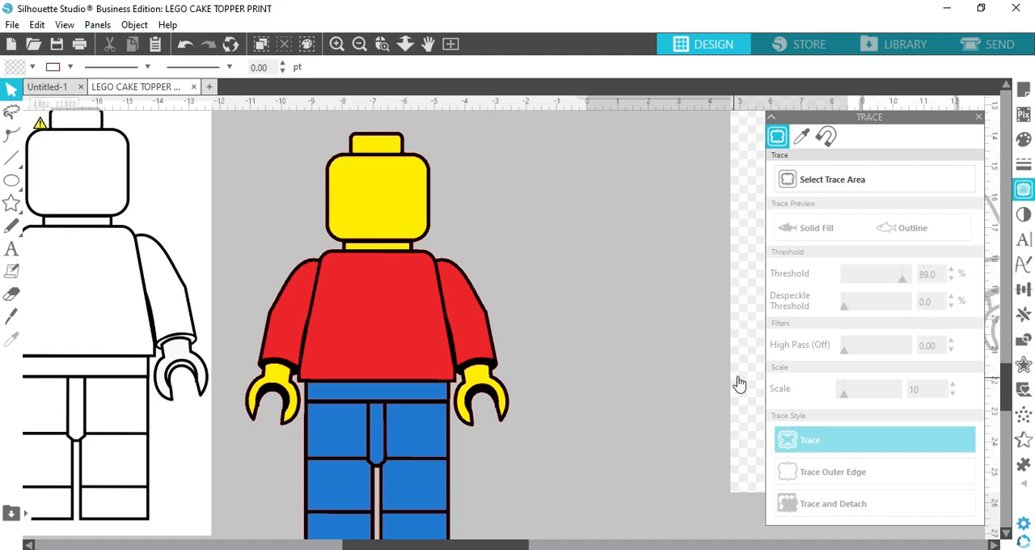
pyautogui.moveTo(739, 383); pyautogui.dragTo(621, 445)
pyautogui.moveTo(725, 344)
pyautogui.mouseDown()
pyautogui.moveTo(596, 324)
pyautogui.moveTo(612, 299)
pyautogui.mouseUp()
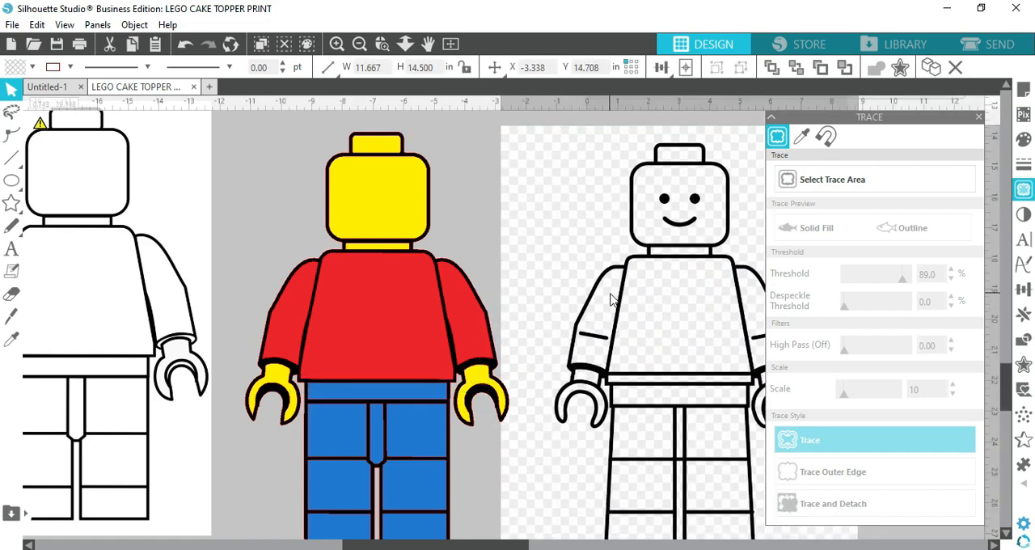
# Trace only the eyes and smile of the reference image with the threshold at 77% and the Trace style
pyautogui.click(849, 183)
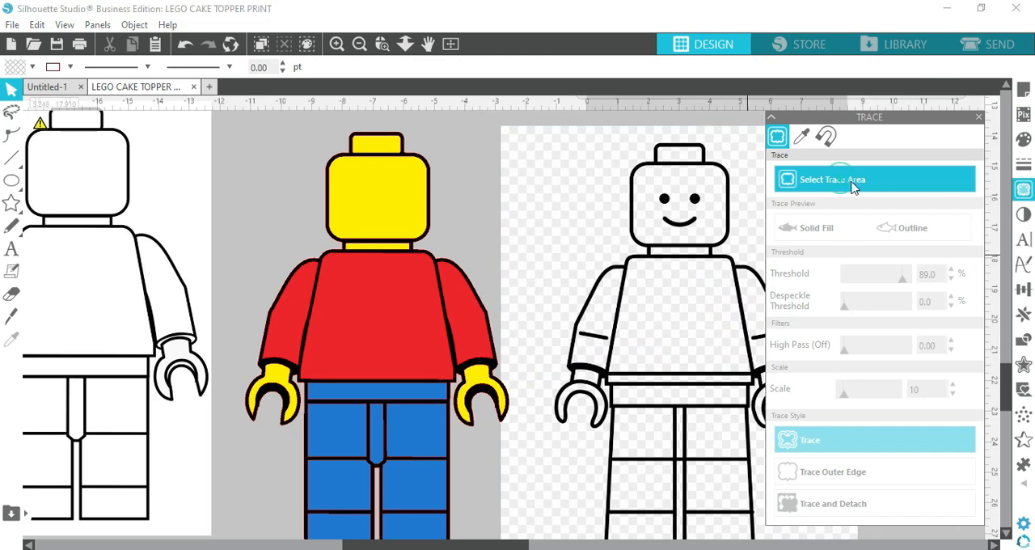
pyautogui.moveTo(648, 174)
pyautogui.mouseDown()
pyautogui.moveTo(665, 202)
pyautogui.moveTo(716, 217)
pyautogui.moveTo(719, 238)
pyautogui.mouseUp()
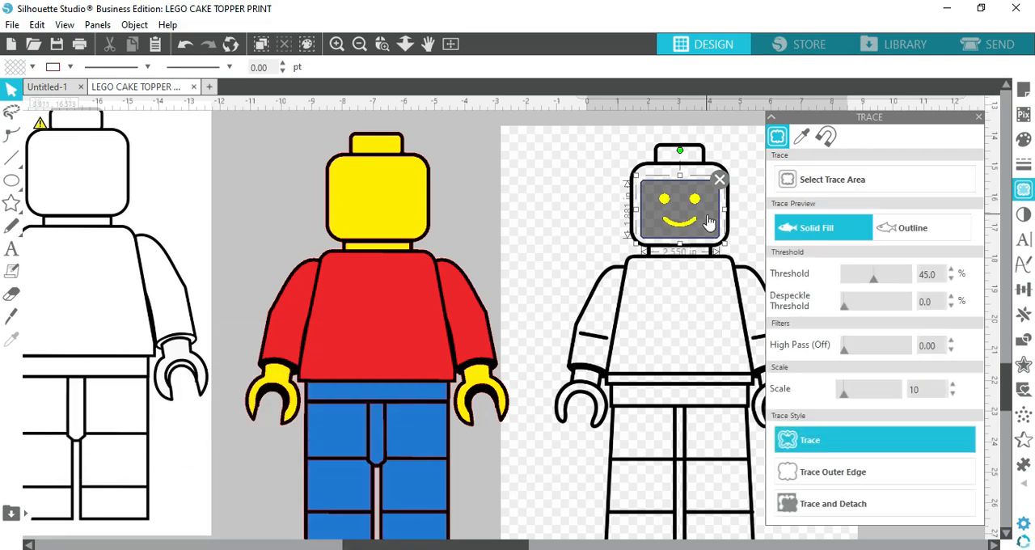
pyautogui.moveTo(874, 283); pyautogui.dragTo(901, 290)
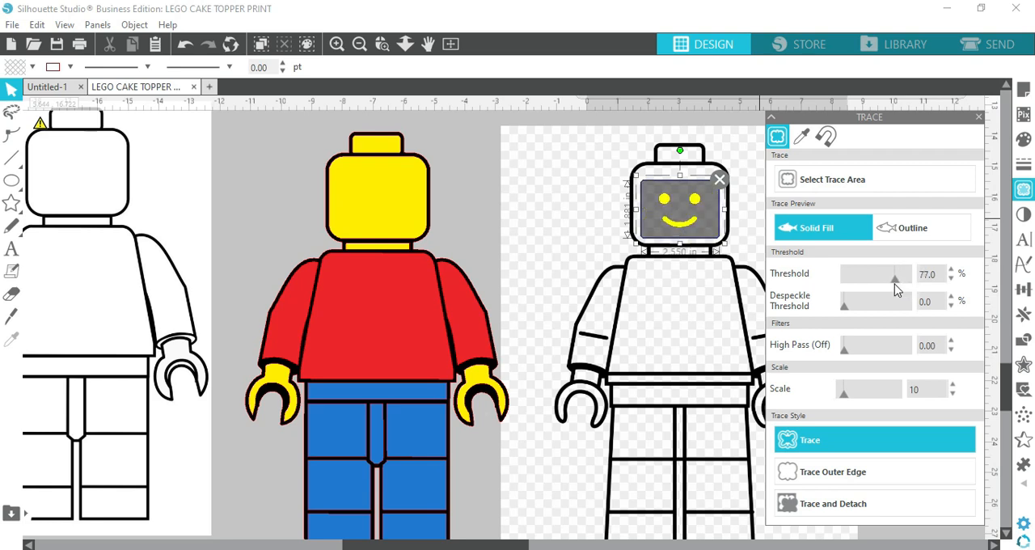
pyautogui.click(828, 440)
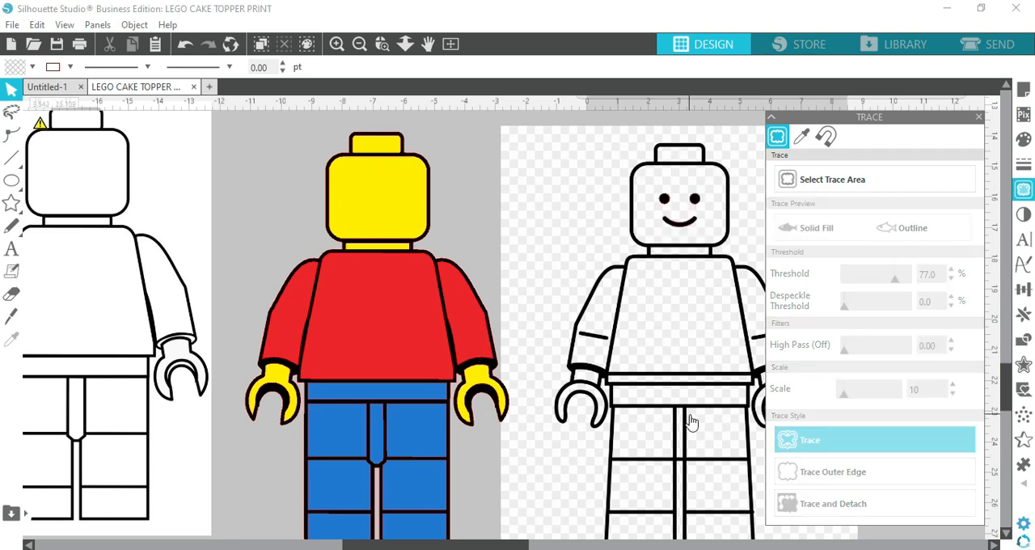
# Move the reference image out of the way and place the traced eyes and smile in the middle of the yellow head
pyautogui.click(677, 283)
pyautogui.press('Delete')
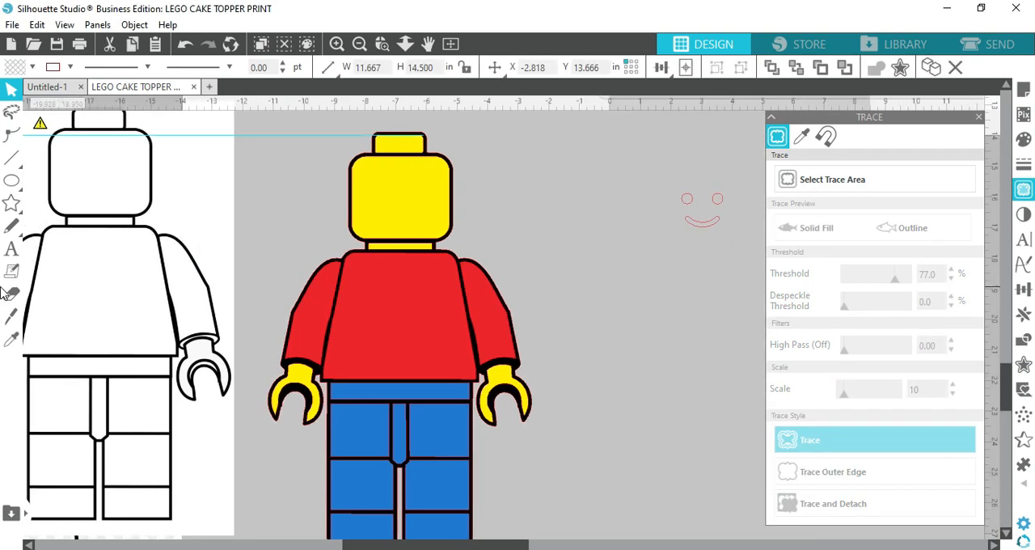
pyautogui.hscroll(-2, 86, 300)
pyautogui.click(267, 448)
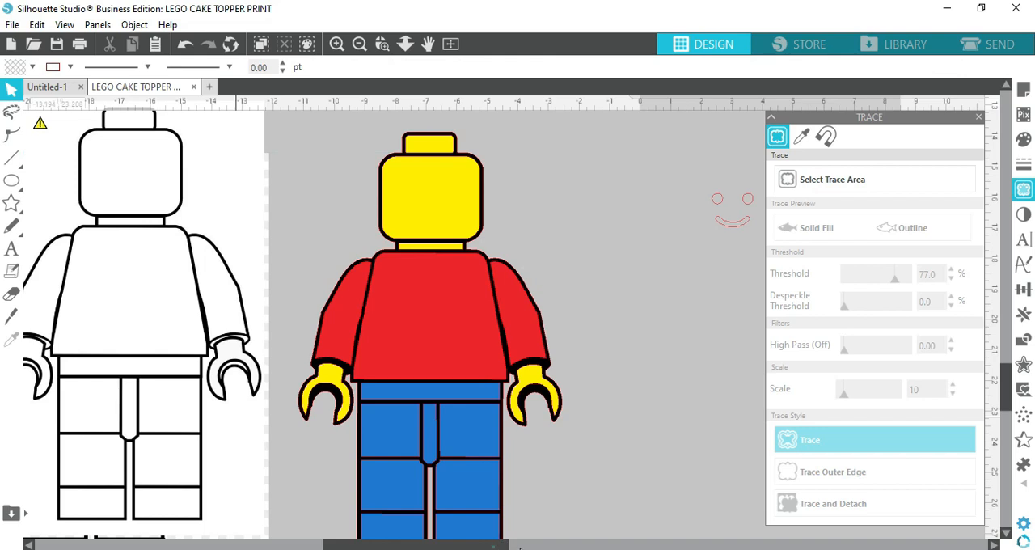
pyautogui.moveTo(520, 546); pyautogui.dragTo(565, 547)
pyautogui.moveTo(573, 171)
pyautogui.mouseDown()
pyautogui.moveTo(663, 225)
pyautogui.moveTo(361, 234)
pyautogui.moveTo(318, 219)
pyautogui.mouseUp()
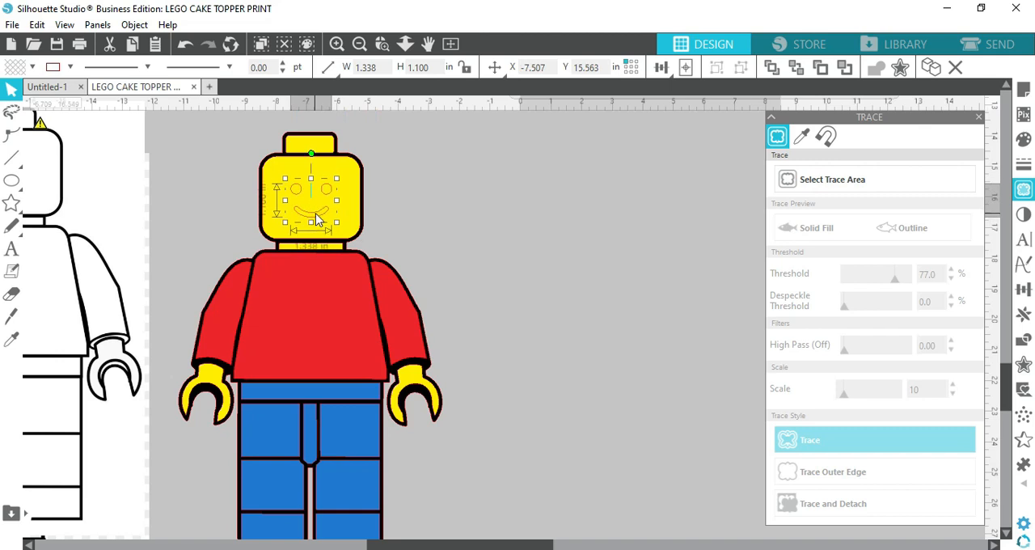
# Try filling the traced eyes and smile with black, and undo that fill
pyautogui.click(14, 67)
pyautogui.click(55, 91)
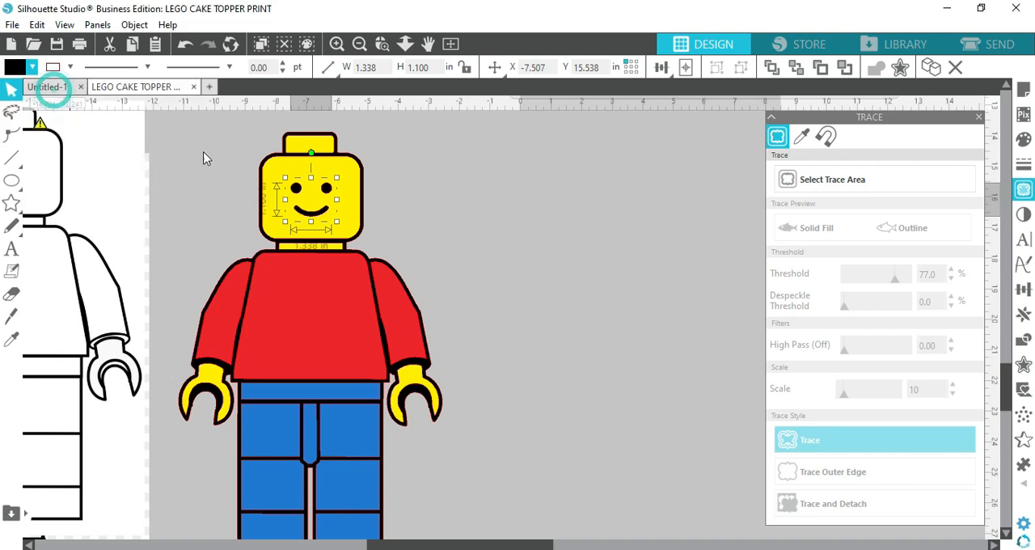
pyautogui.click(636, 292)
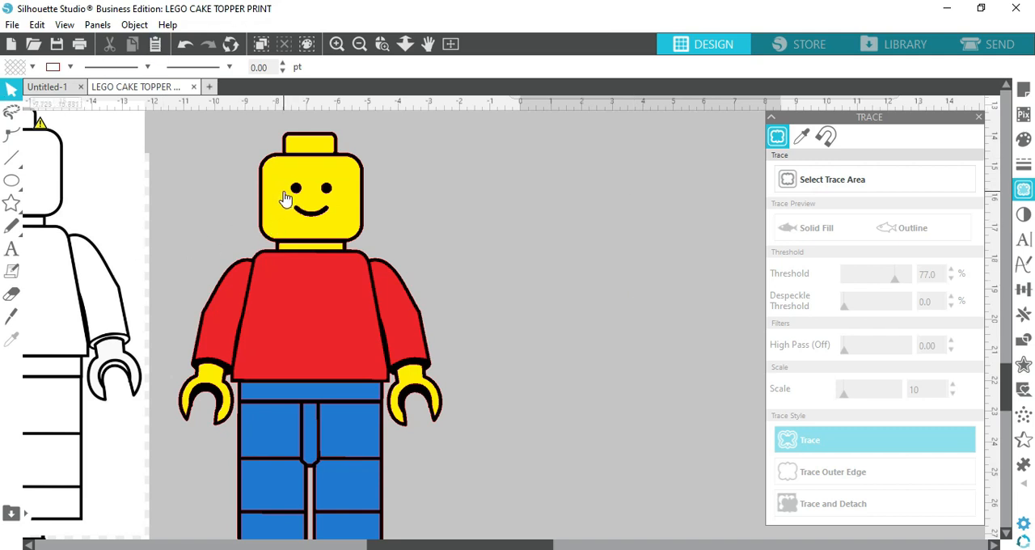
pyautogui.click(185, 46)
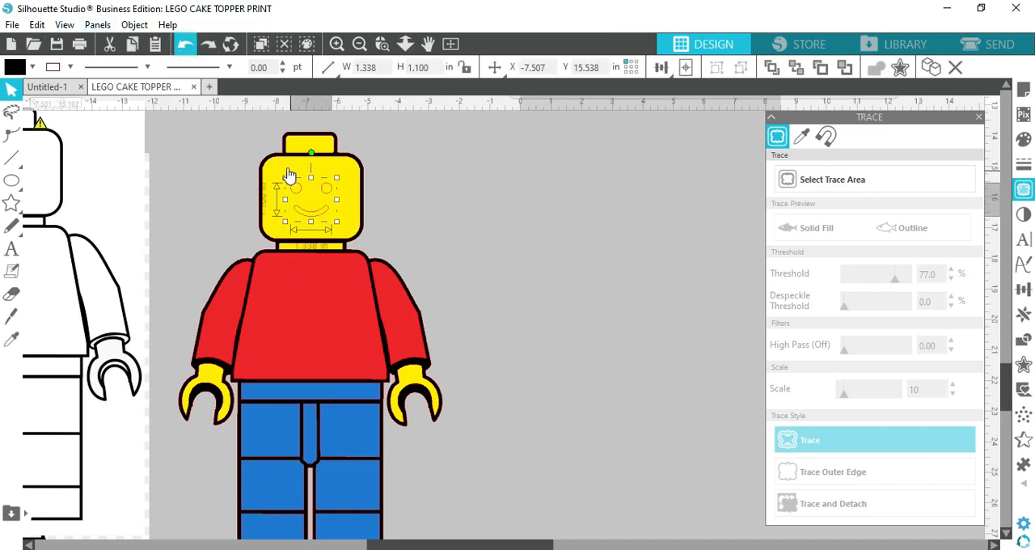
# Subtract the traced eyes and smile from the yellow face panel so the black base shows through
pyautogui.click(351, 180)
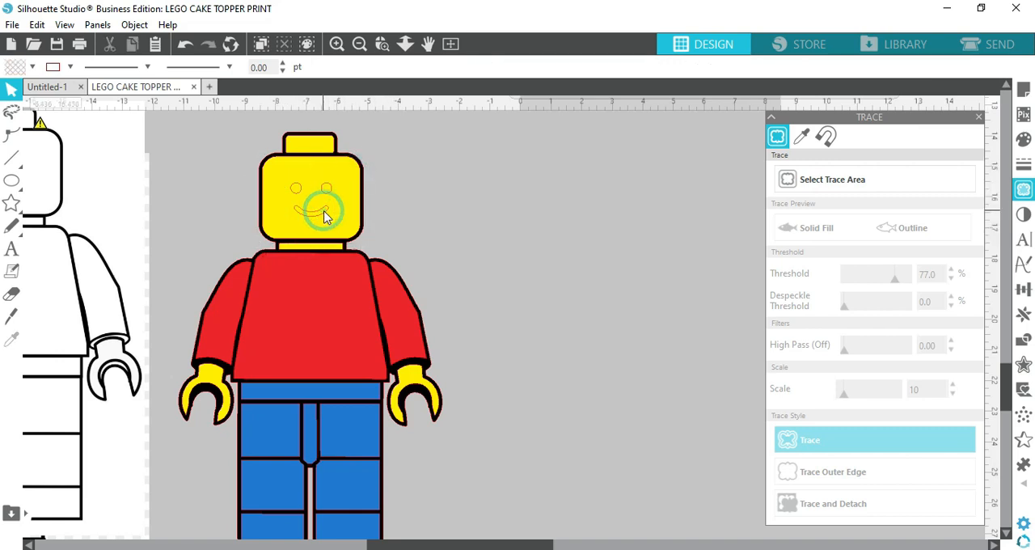
pyautogui.click(323, 214)
pyautogui.click(346, 202)
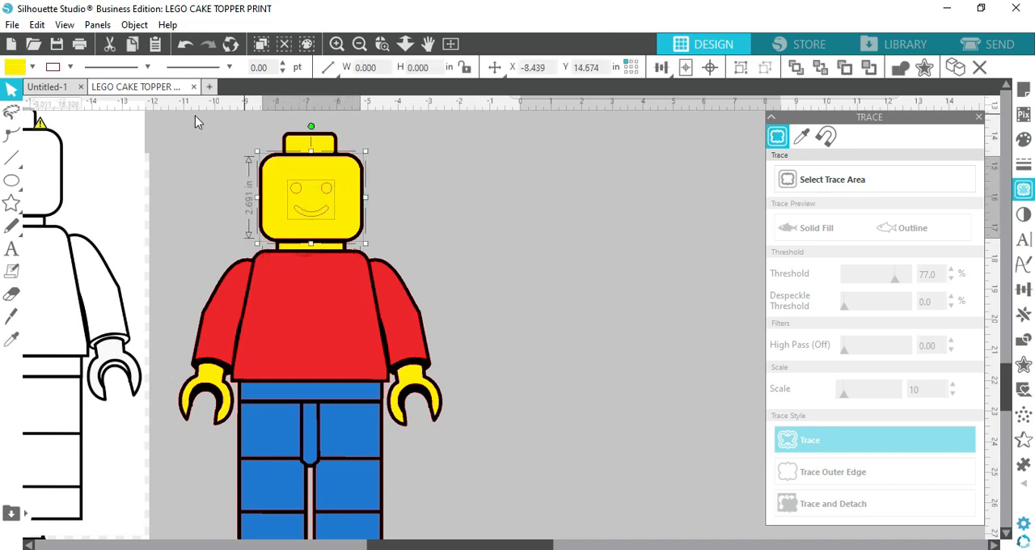
pyautogui.click(134, 25)
pyautogui.moveTo(172, 125)
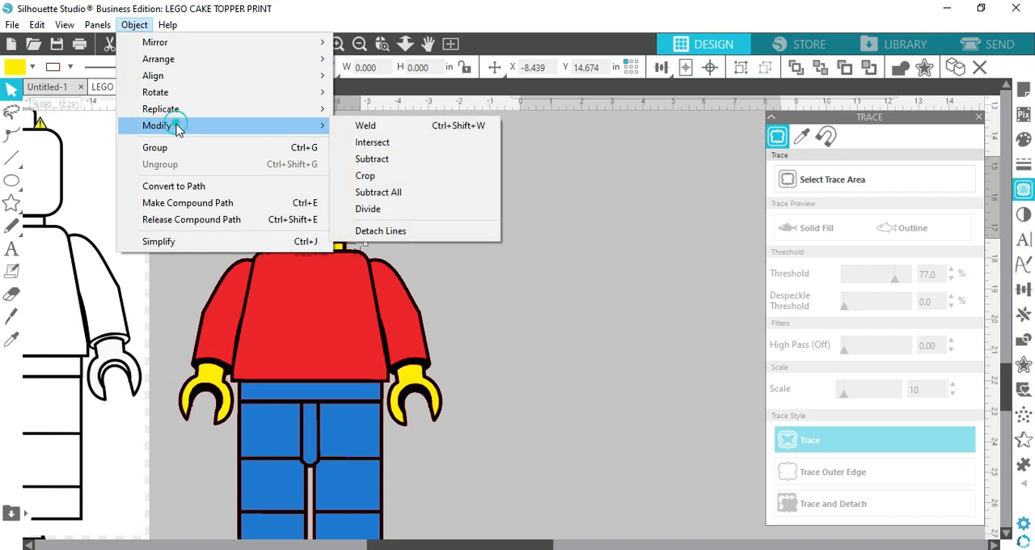
pyautogui.click(381, 173)
pyautogui.click(462, 189)
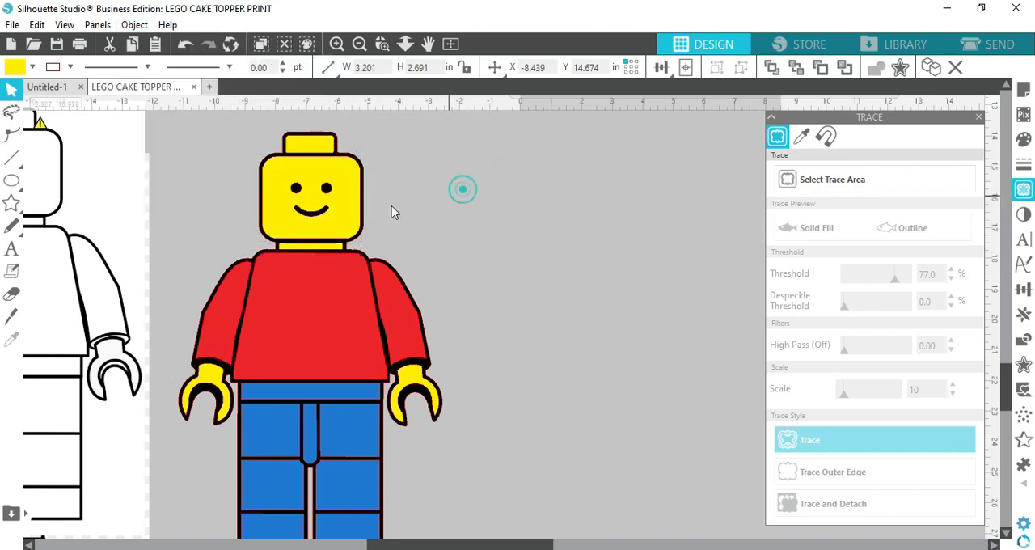
# Pull the yellow face panel off the head, put it back over the black base and nudge it into alignment
pyautogui.moveTo(351, 208); pyautogui.dragTo(556, 200)
pyautogui.click(705, 365)
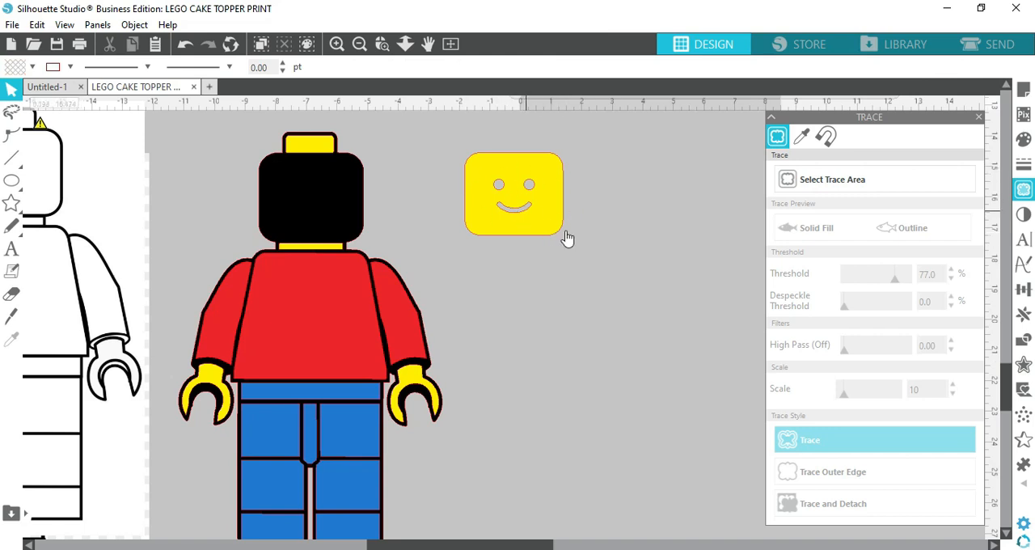
pyautogui.moveTo(546, 234); pyautogui.dragTo(341, 236)
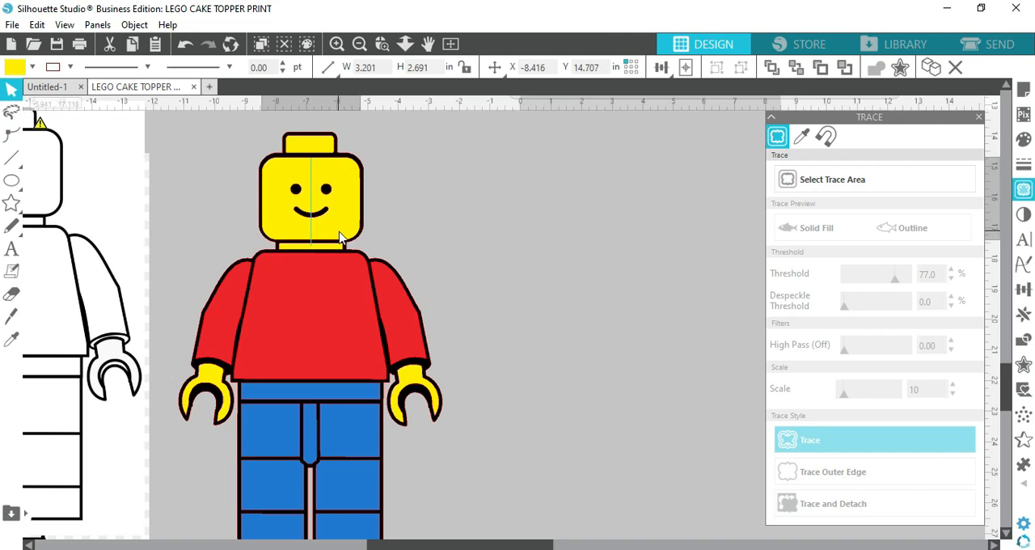
pyautogui.press('Down')
pyautogui.press('Down')
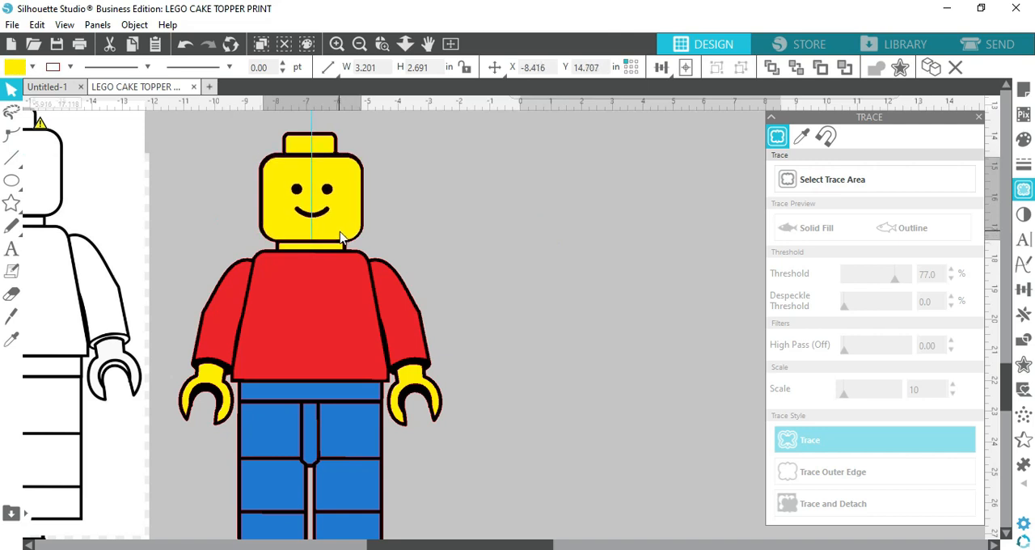
pyautogui.click(346, 171)
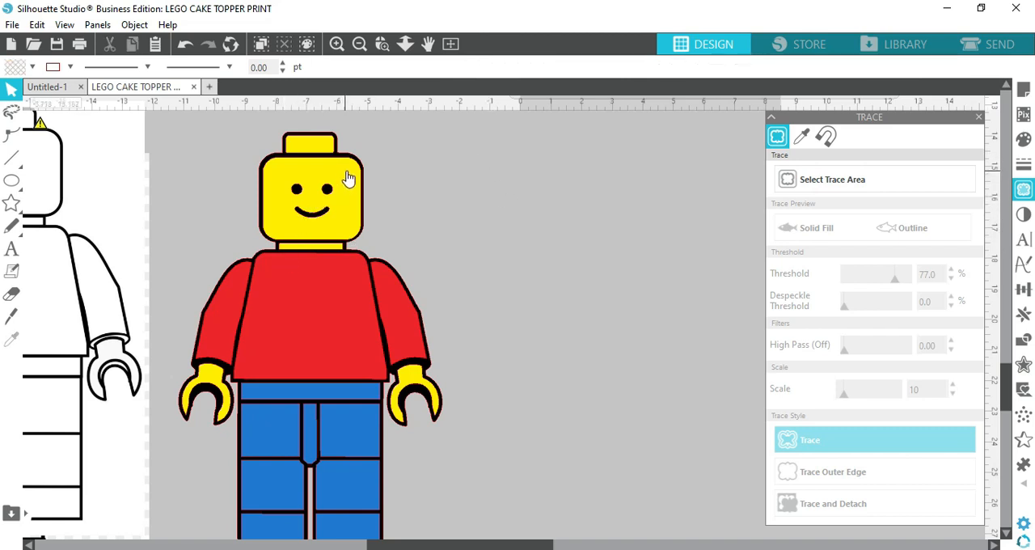
pyautogui.press('Up')
pyautogui.press('Left')
pyautogui.press('Down')
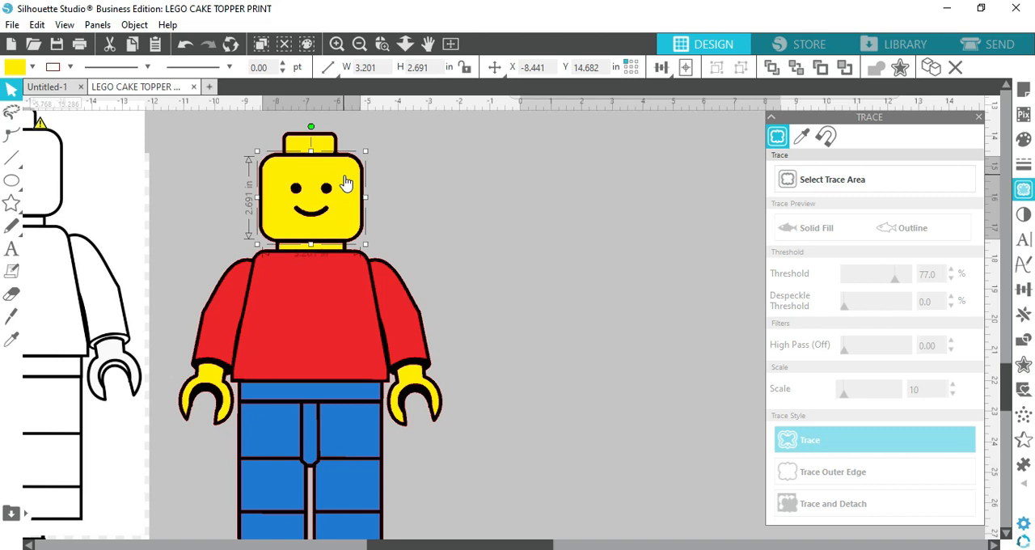
# Move the red torso and both red sleeves off the black base, and undo those moves
pyautogui.click(590, 233)
pyautogui.moveTo(158, 120); pyautogui.dragTo(450, 336)
pyautogui.click(543, 358)
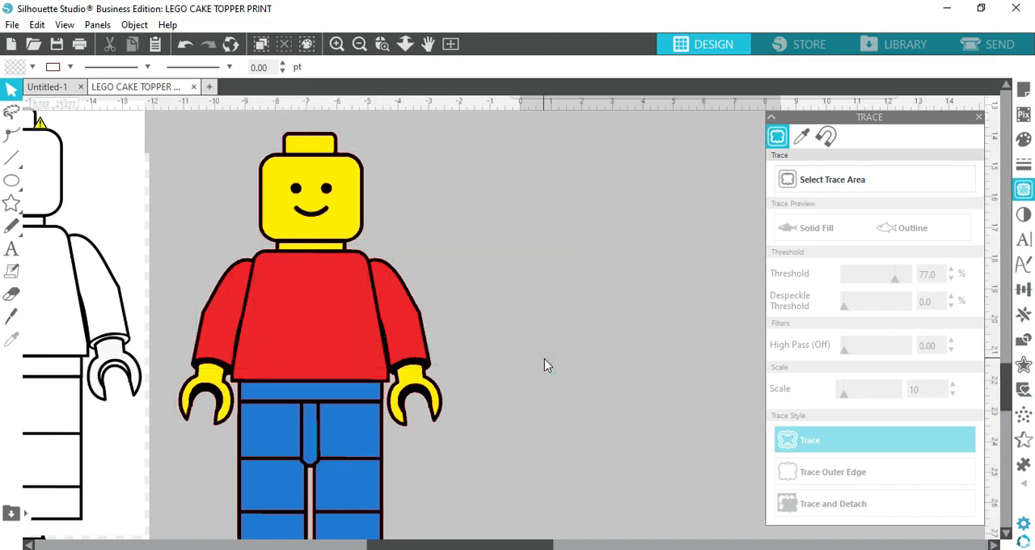
pyautogui.moveTo(403, 303); pyautogui.dragTo(470, 262)
pyautogui.moveTo(344, 327); pyautogui.dragTo(642, 273)
pyautogui.moveTo(223, 322); pyautogui.dragTo(539, 430)
pyautogui.click(453, 404)
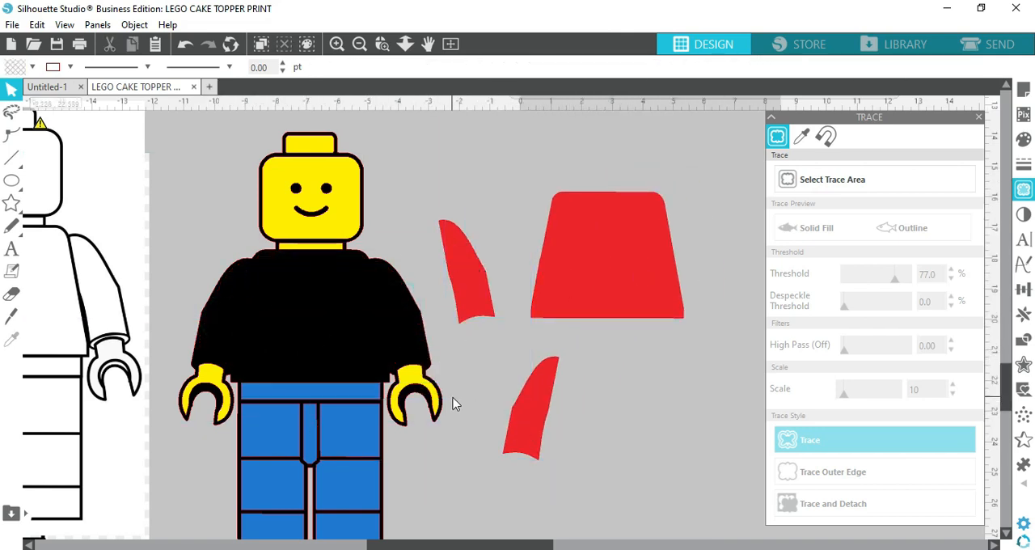
pyautogui.click(186, 45)
pyautogui.click(186, 45)
pyautogui.click(186, 44)
pyautogui.click(186, 44)
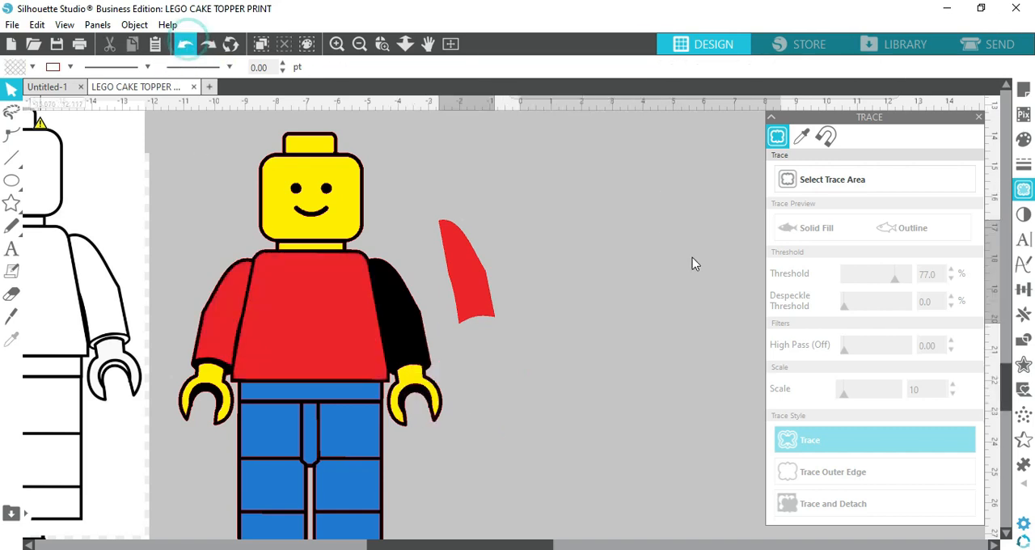
# Group all the coloured pieces and the black base of the large minifig
pyautogui.click(177, 120)
pyautogui.moveTo(368, 155); pyautogui.dragTo(469, 517)
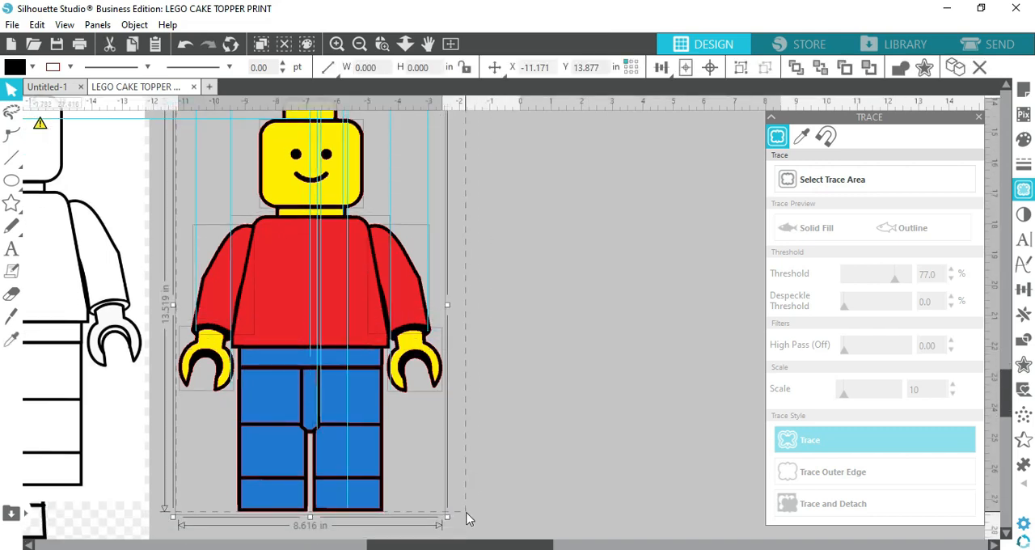
pyautogui.click(741, 67)
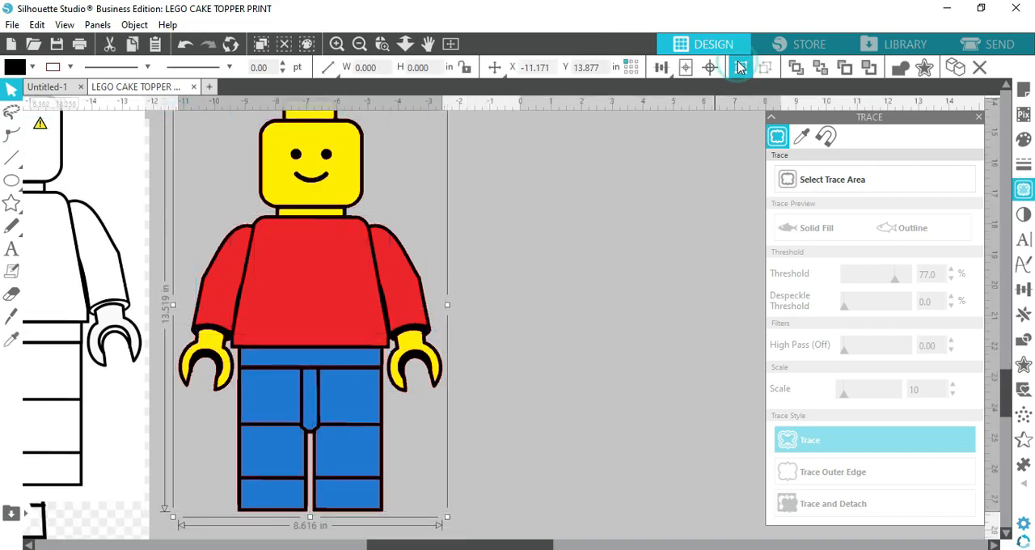
# Move the grouped minifig up beside the page and scale it down to about 7.206 by 11.306 in
pyautogui.scroll(1, 532, 396)
pyautogui.scroll(3, 533, 396)
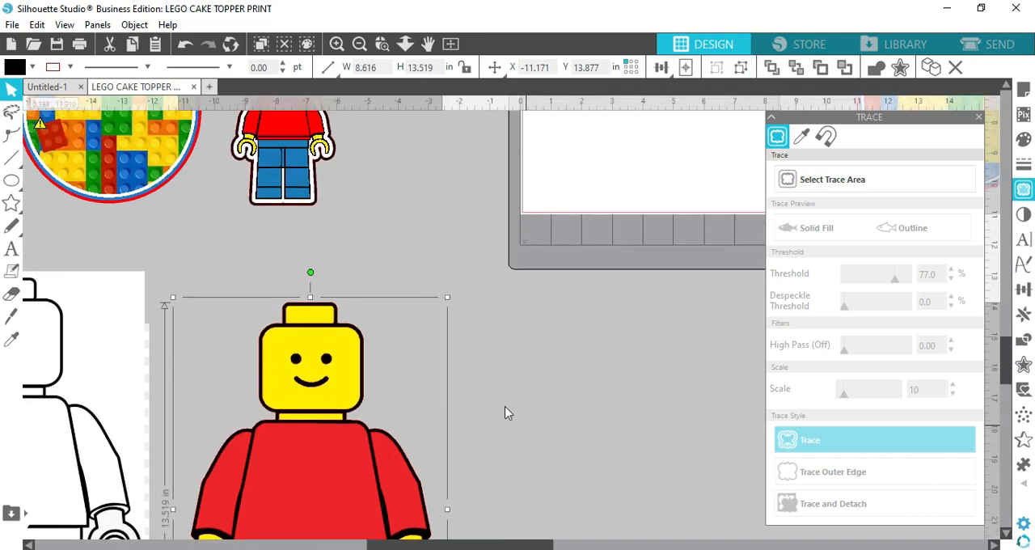
pyautogui.moveTo(307, 416); pyautogui.dragTo(529, 207)
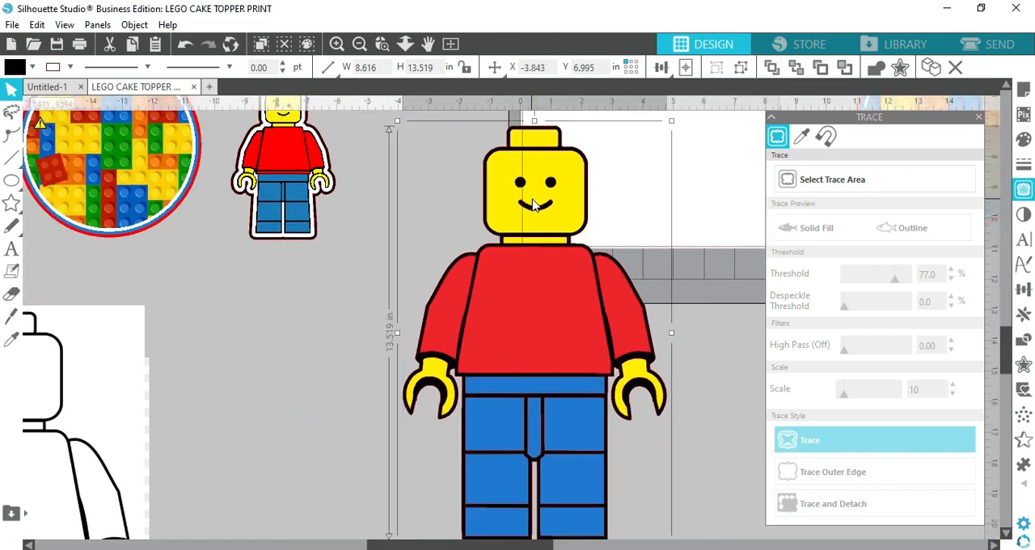
pyautogui.scroll(2, 482, 370)
pyautogui.moveTo(541, 423); pyautogui.dragTo(485, 365)
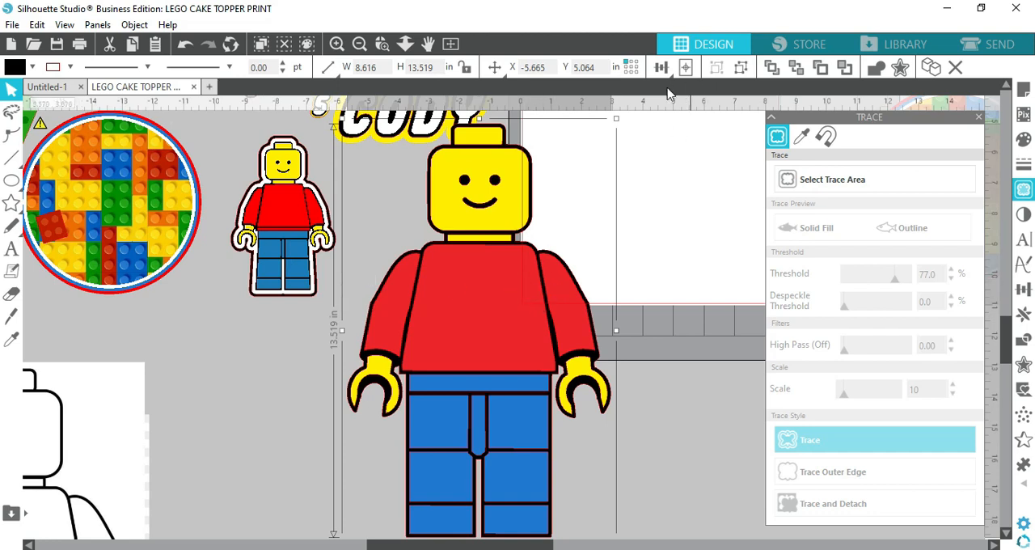
pyautogui.moveTo(616, 119); pyautogui.dragTo(572, 186)
pyautogui.moveTo(483, 415); pyautogui.dragTo(511, 386)
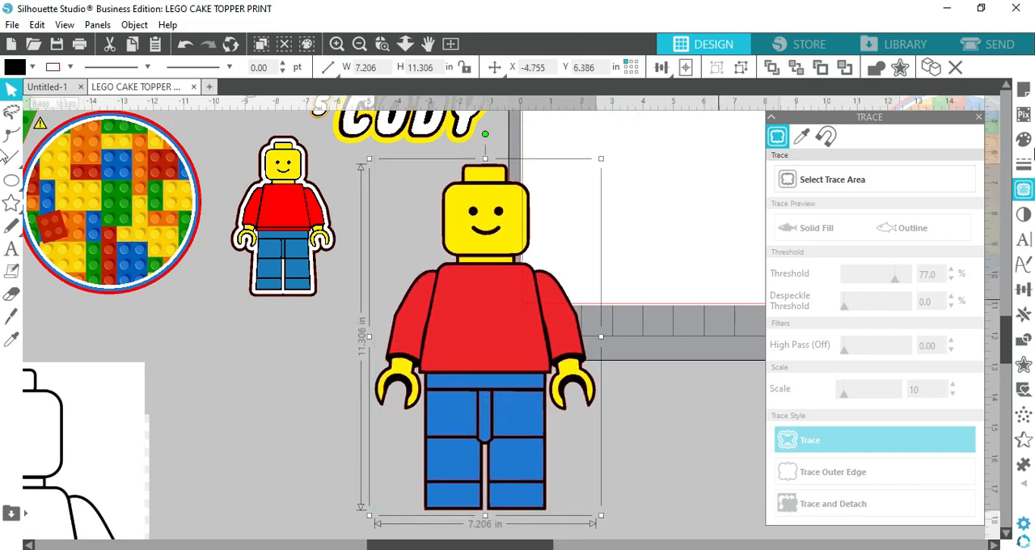
# Try a white-filled 0.100 in offset around the minifig, and undo it
pyautogui.click(980, 118)
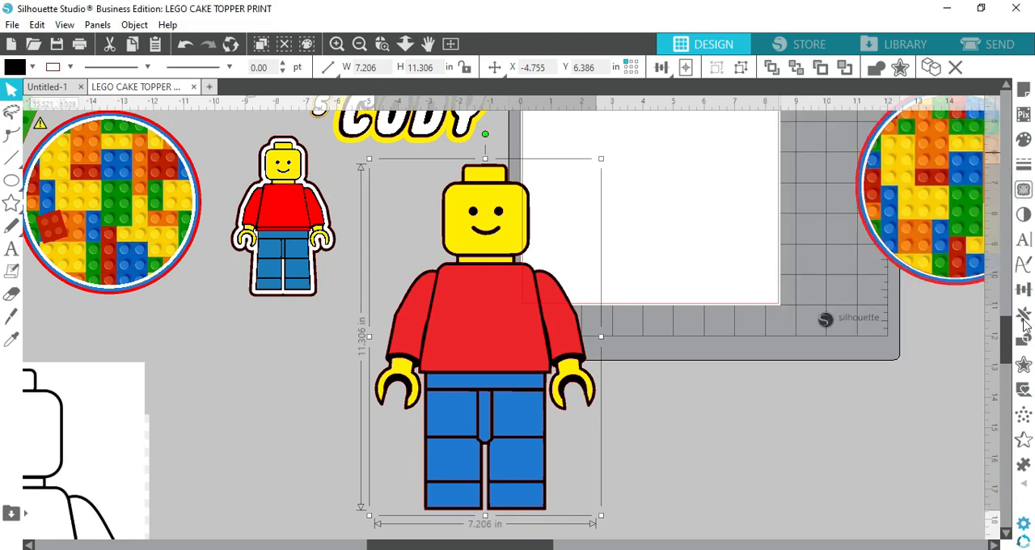
pyautogui.click(1024, 368)
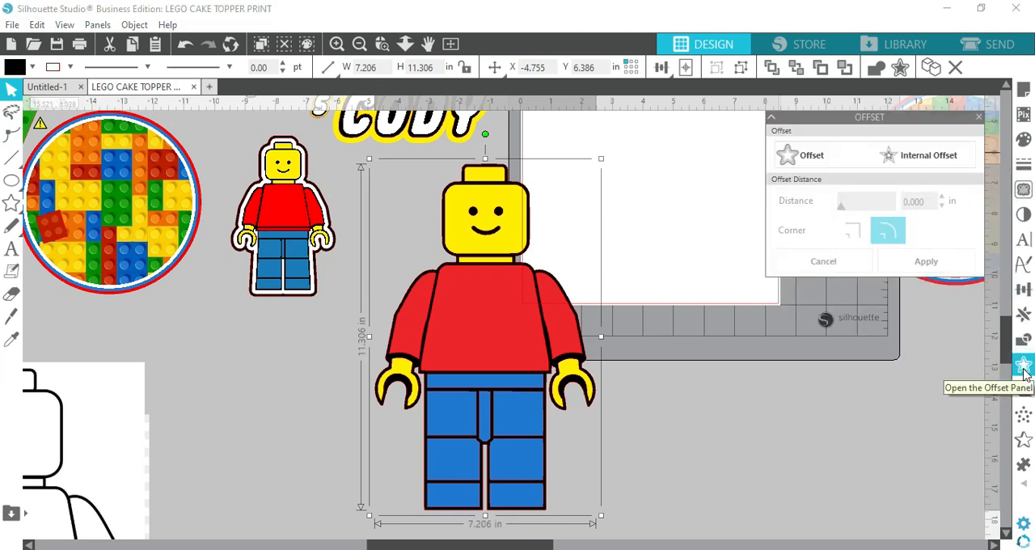
pyautogui.click(813, 149)
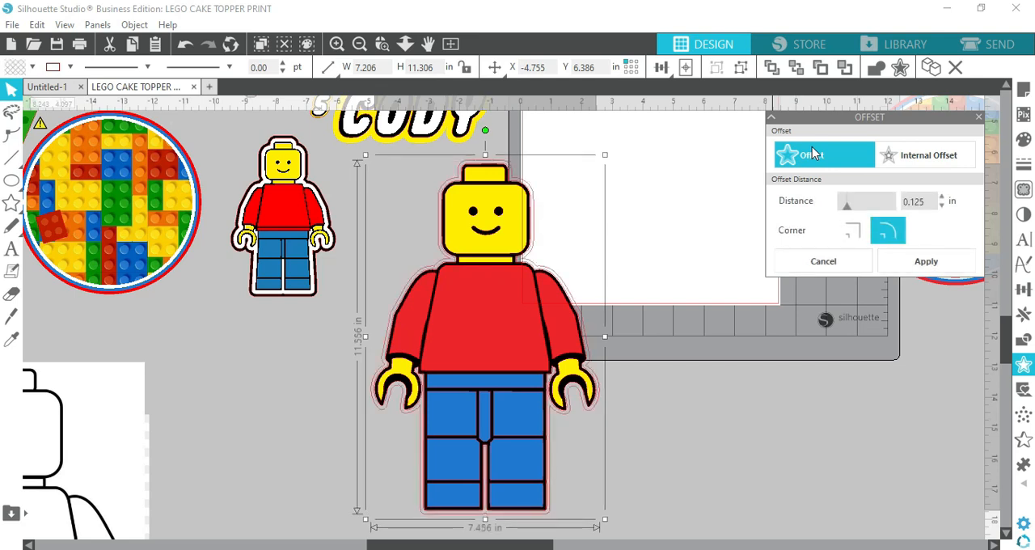
pyautogui.click(923, 202)
pyautogui.write('0.')
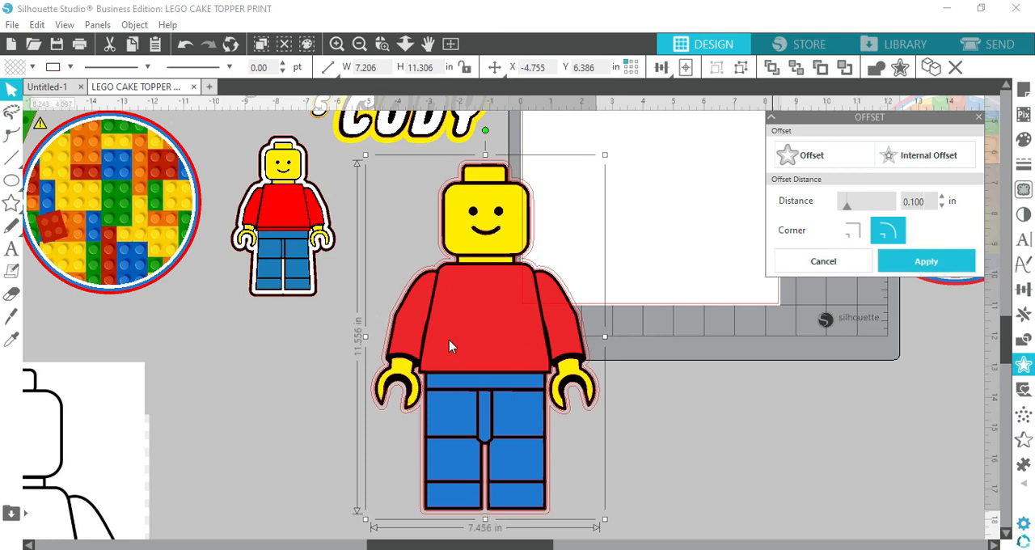
pyautogui.click(30, 67)
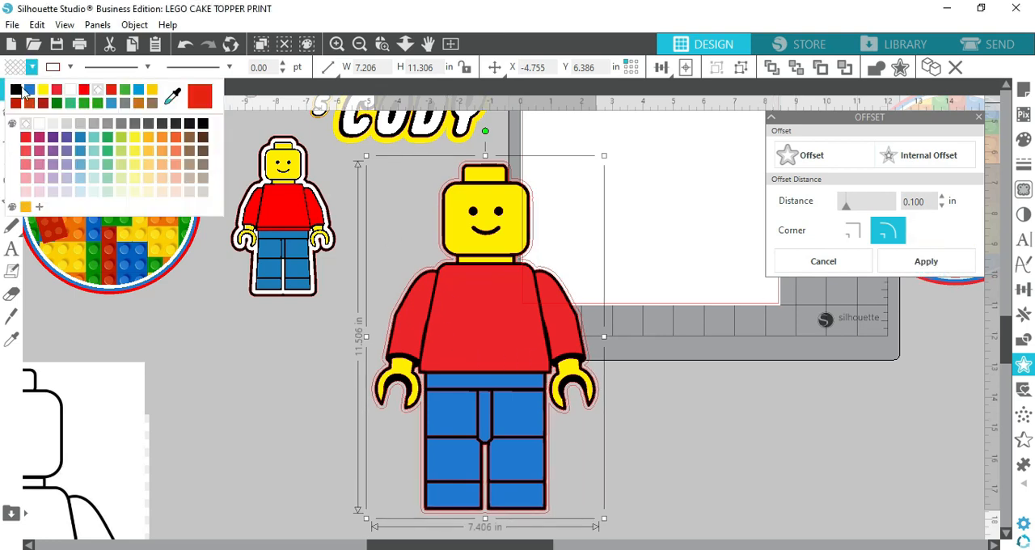
pyautogui.click(748, 415)
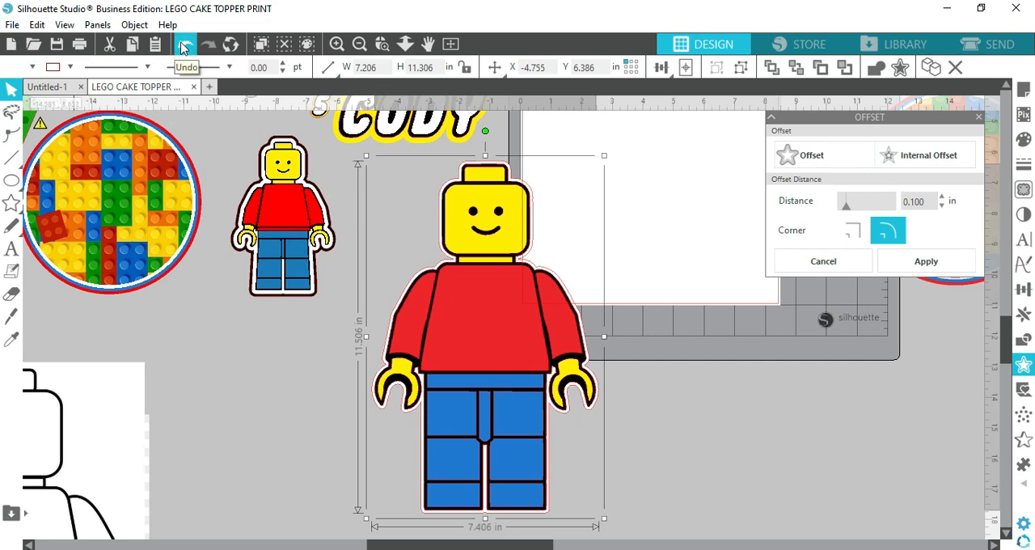
pyautogui.click(184, 46)
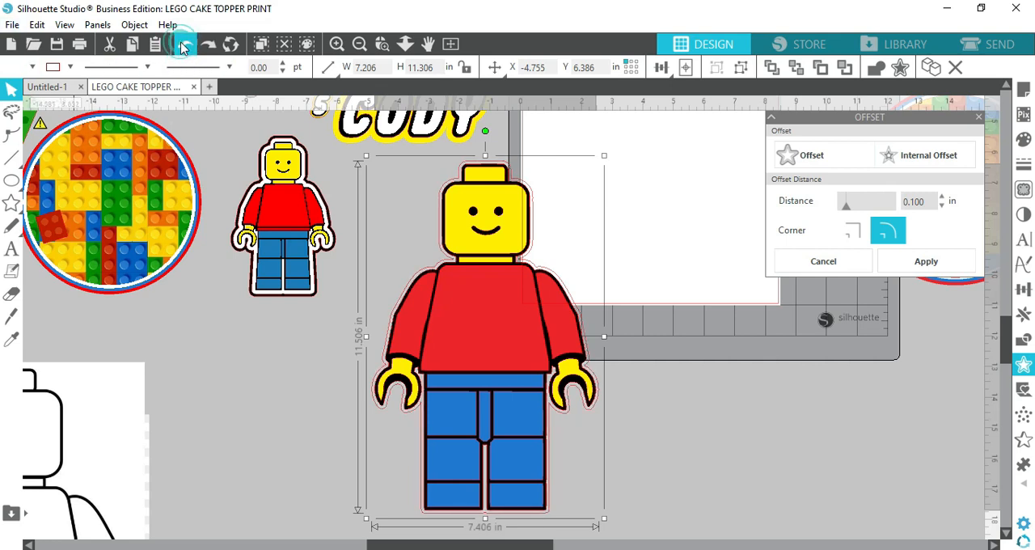
pyautogui.click(185, 45)
pyautogui.click(185, 46)
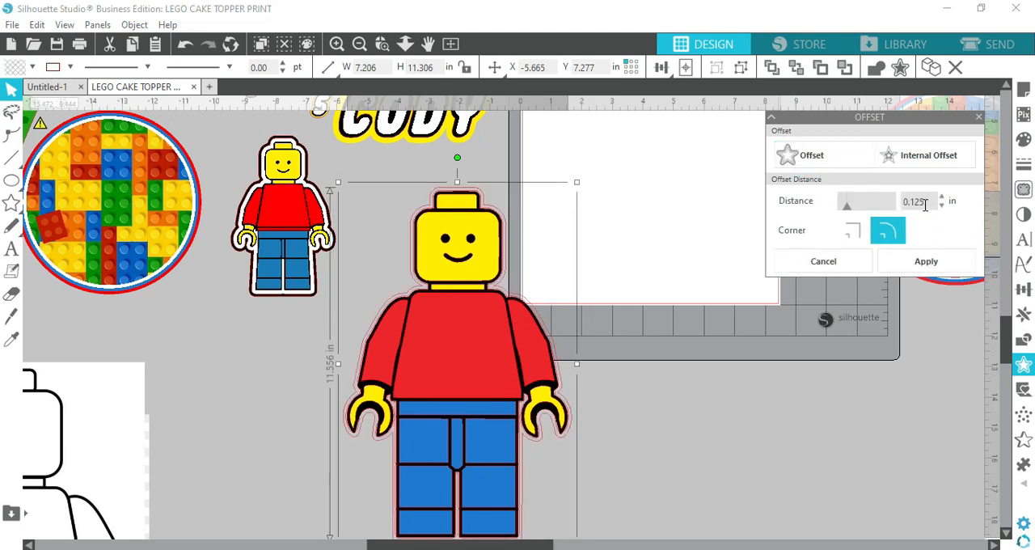
# Apply a 0.125 in offset around the minifig and fill it with white
pyautogui.click(923, 202)
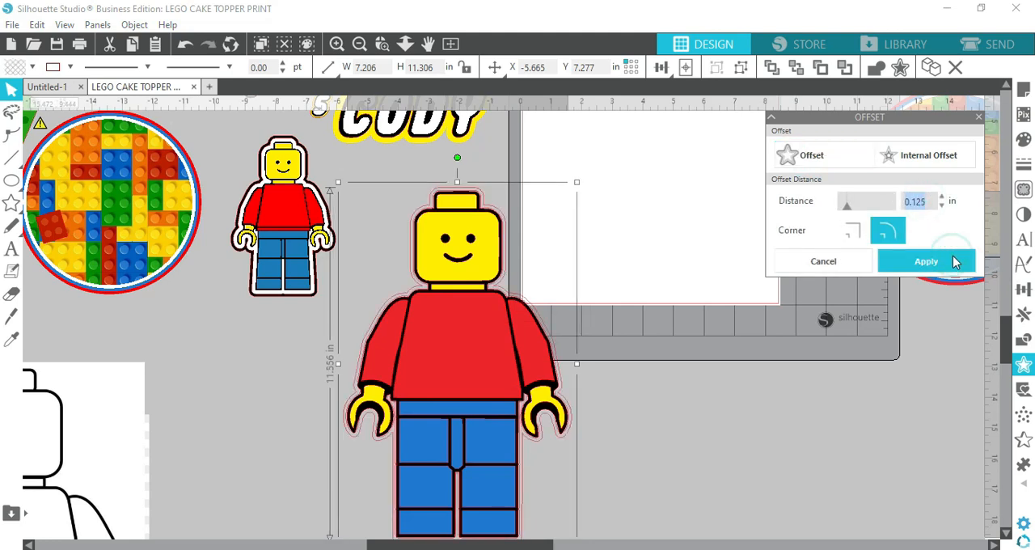
pyautogui.click(32, 66)
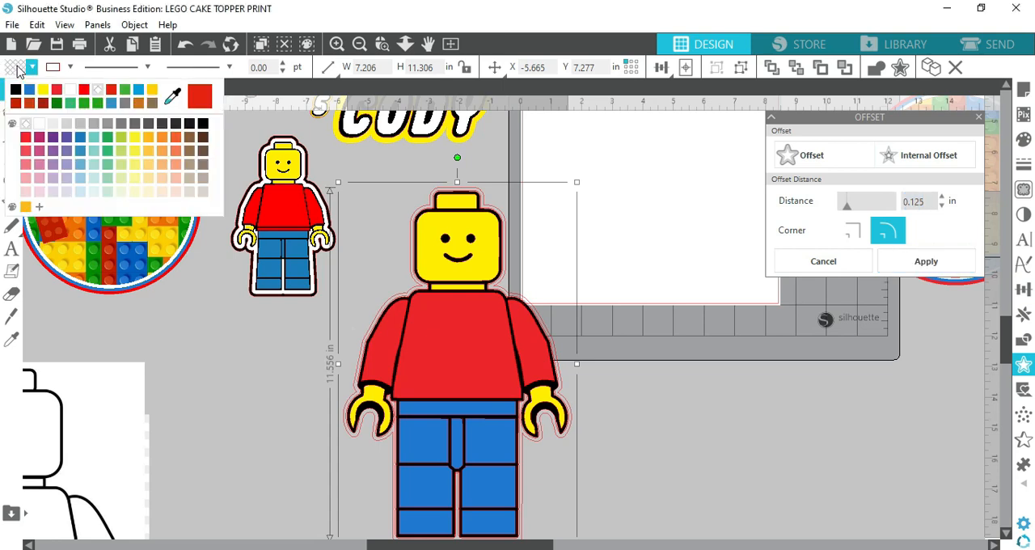
pyautogui.click(75, 94)
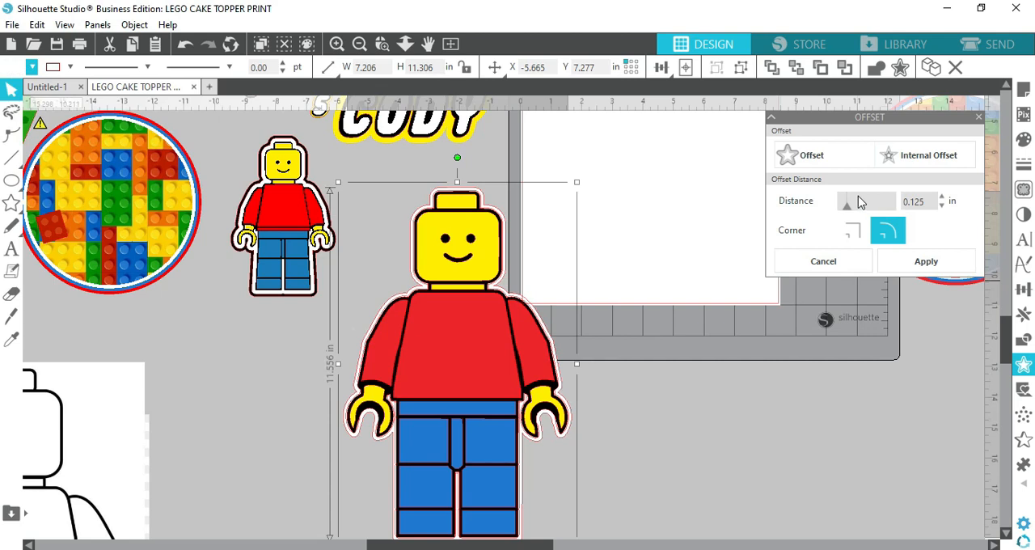
pyautogui.click(661, 370)
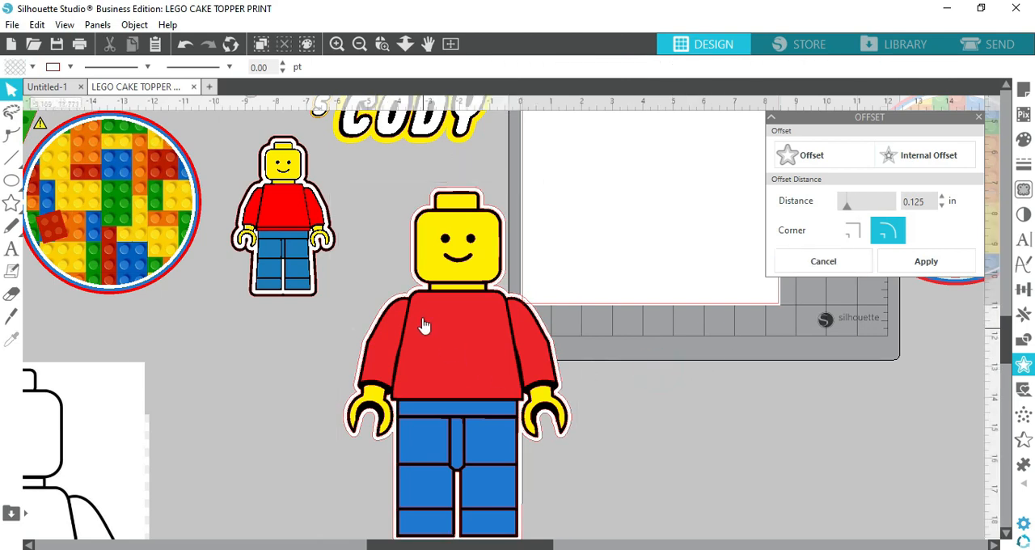
# Try shifting the white offset layer sideways from behind the minifig, and undo that move
pyautogui.click(467, 194)
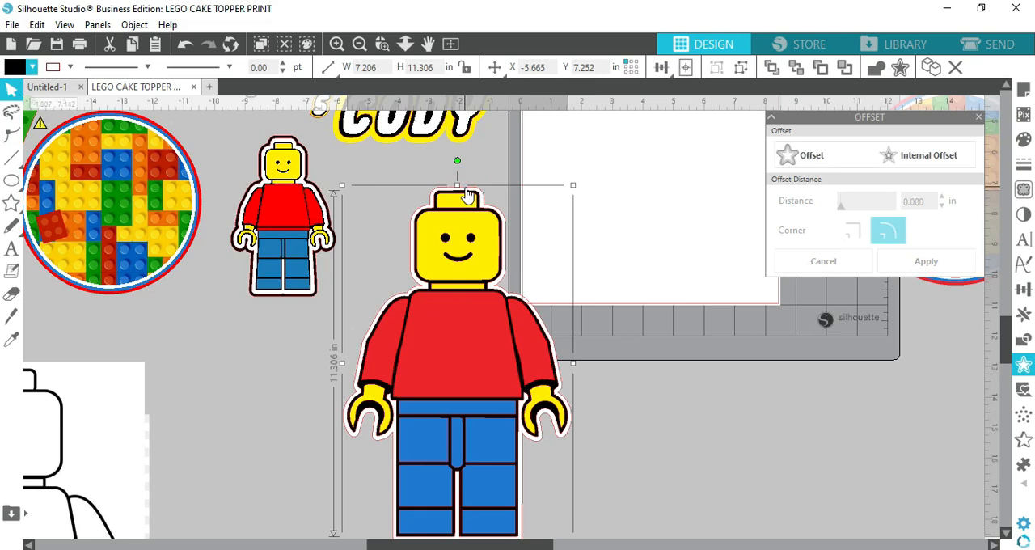
pyautogui.moveTo(467, 194); pyautogui.dragTo(501, 194)
pyautogui.click(502, 194)
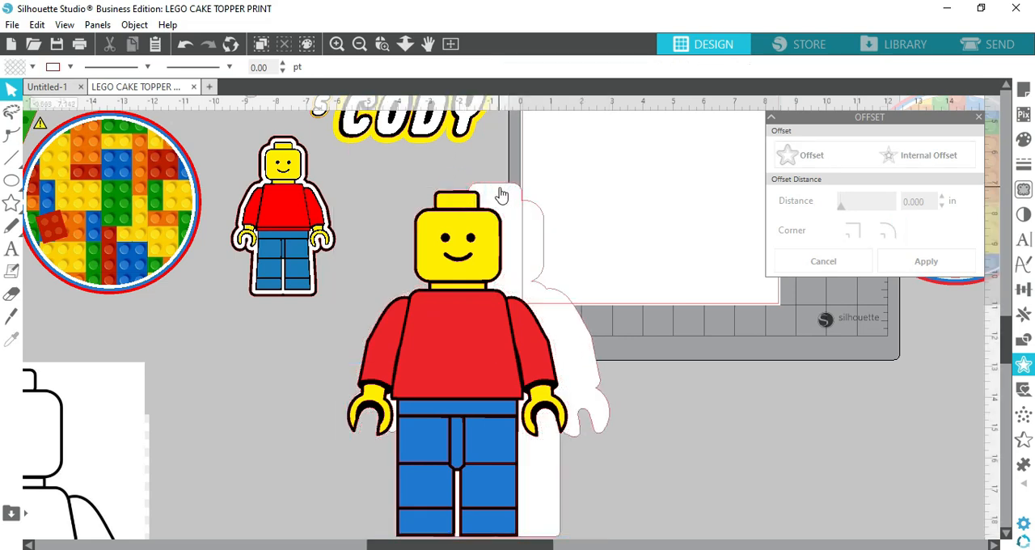
pyautogui.hotkey('ctrl', 'z')
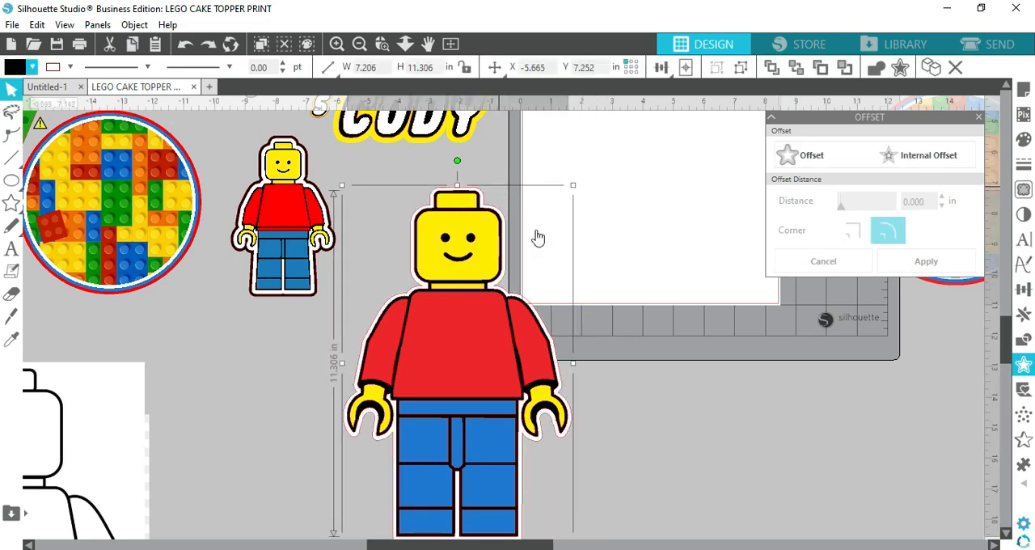
# Add a 0.100 in offset as the minifig's black outer border
pyautogui.click(809, 160)
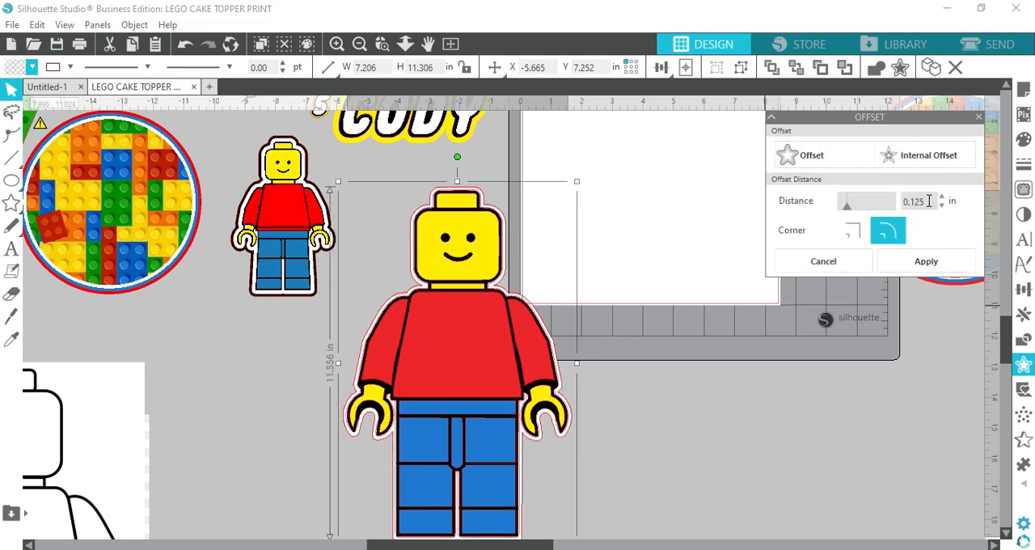
pyautogui.doubleClick(922, 202)
pyautogui.write('0.')
pyautogui.click(923, 257)
pyautogui.click(10, 25)
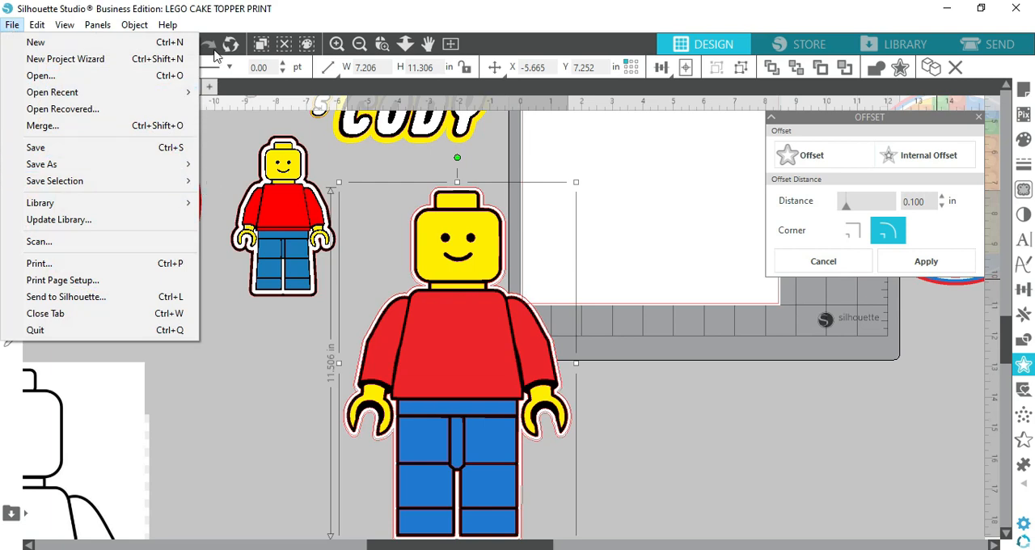
pyautogui.click(242, 65)
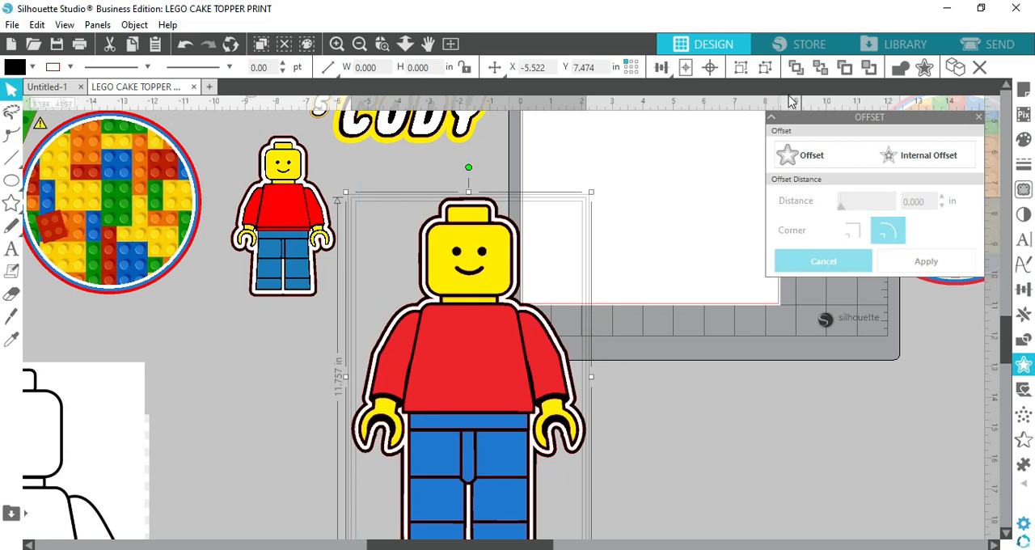
# Move the bordered minifig up onto the page and scale it down to about 3.552 by 5.455 in
pyautogui.scroll(-2, 630, 379)
pyautogui.moveTo(491, 477); pyautogui.dragTo(646, 377)
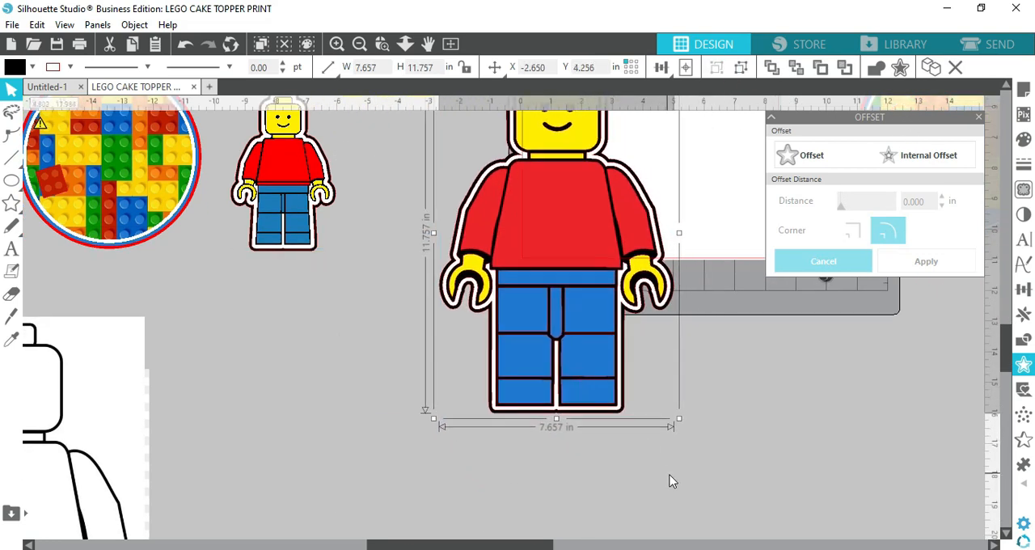
pyautogui.scroll(5, 669, 480)
pyautogui.moveTo(571, 396); pyautogui.dragTo(649, 347)
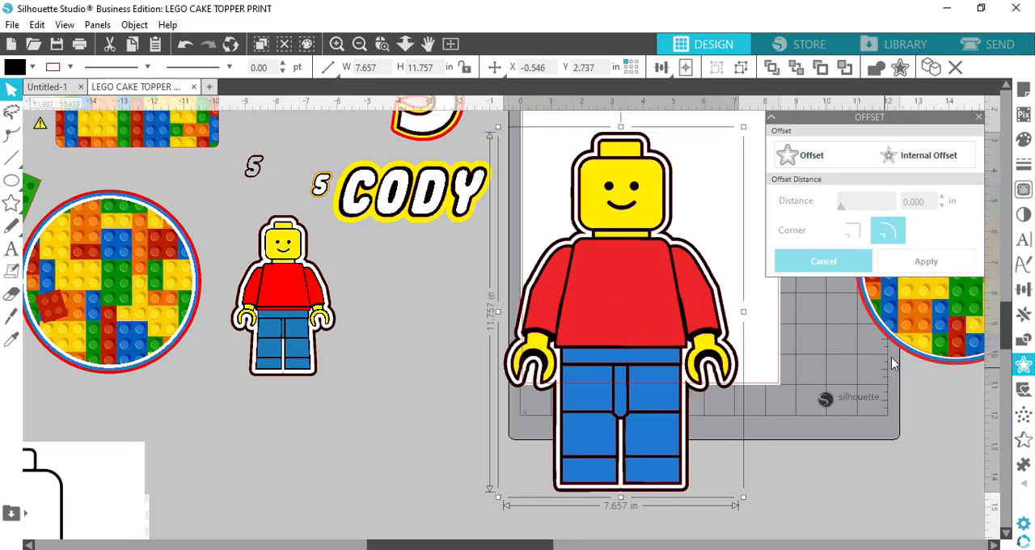
pyautogui.moveTo(744, 126); pyautogui.dragTo(614, 326)
# Move the brick-patterned circle onto the page and place the bordered minifig over its edge
pyautogui.moveTo(940, 314); pyautogui.dragTo(607, 291)
pyautogui.moveTo(555, 455); pyautogui.dragTo(589, 296)
pyautogui.scroll(2, 397, 434)
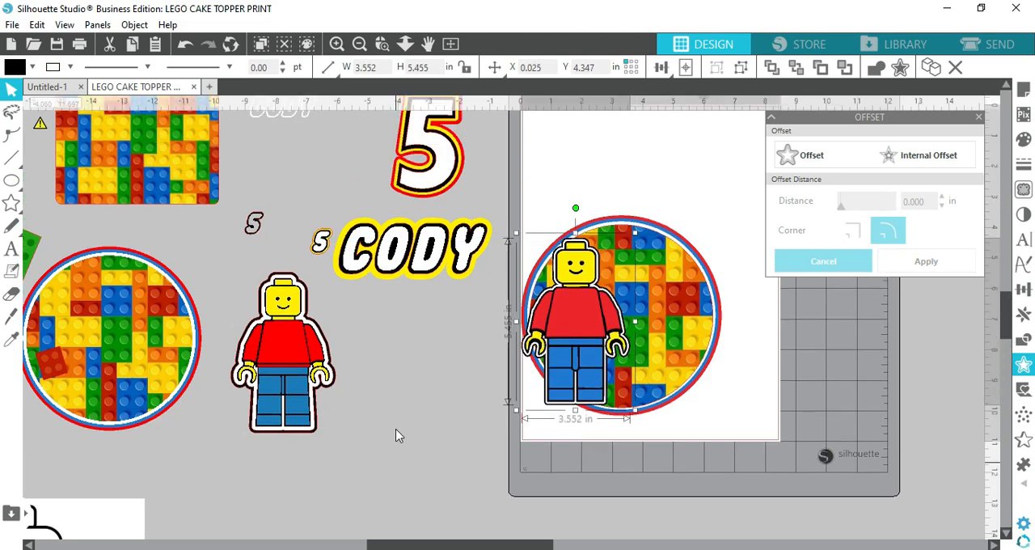
pyautogui.click(474, 482)
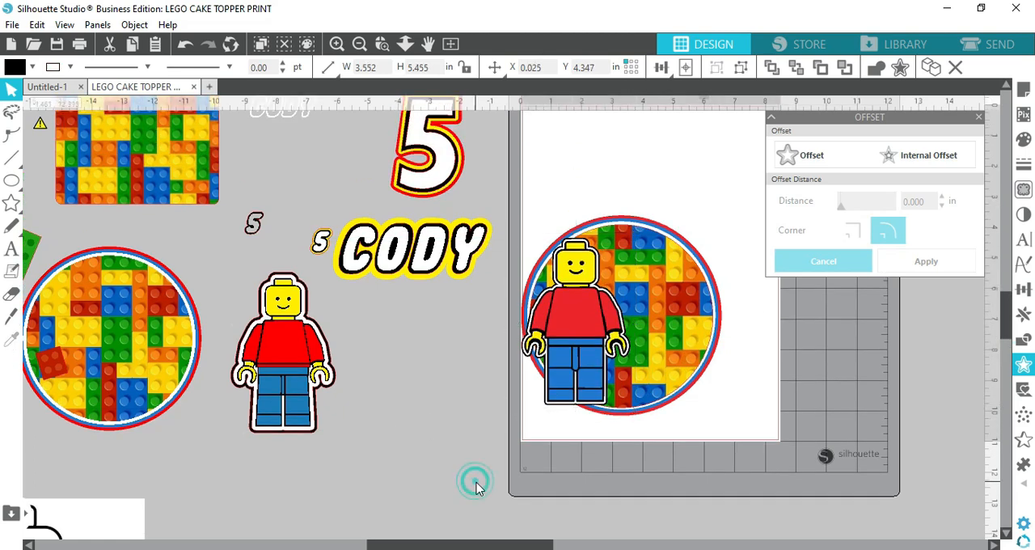
pyautogui.scroll(2, 816, 485)
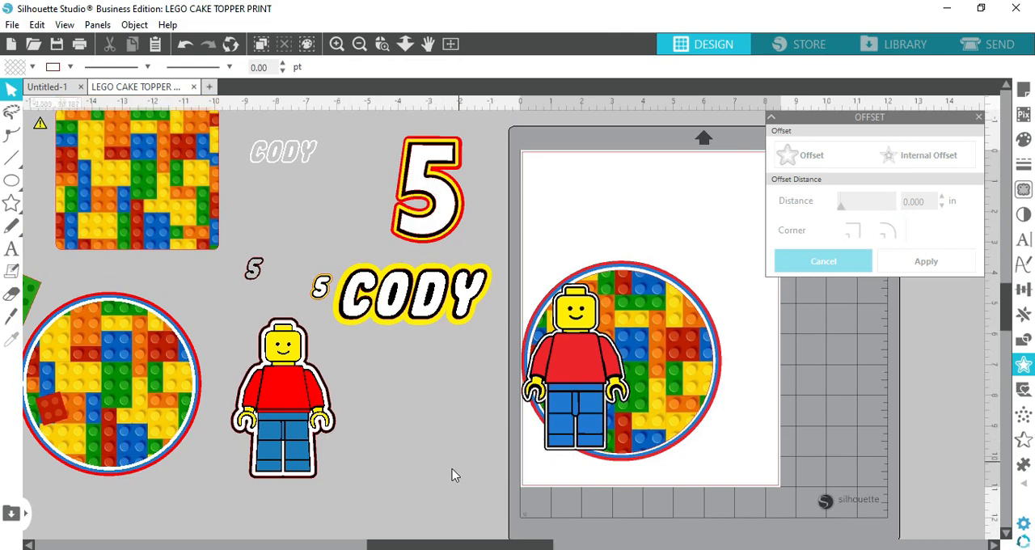
pyautogui.click(417, 221)
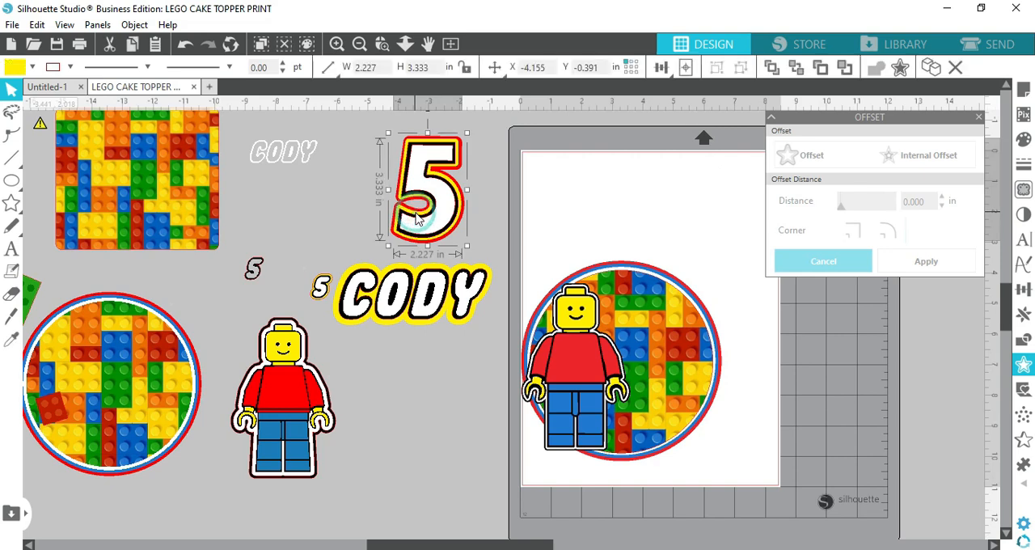
pyautogui.click(419, 437)
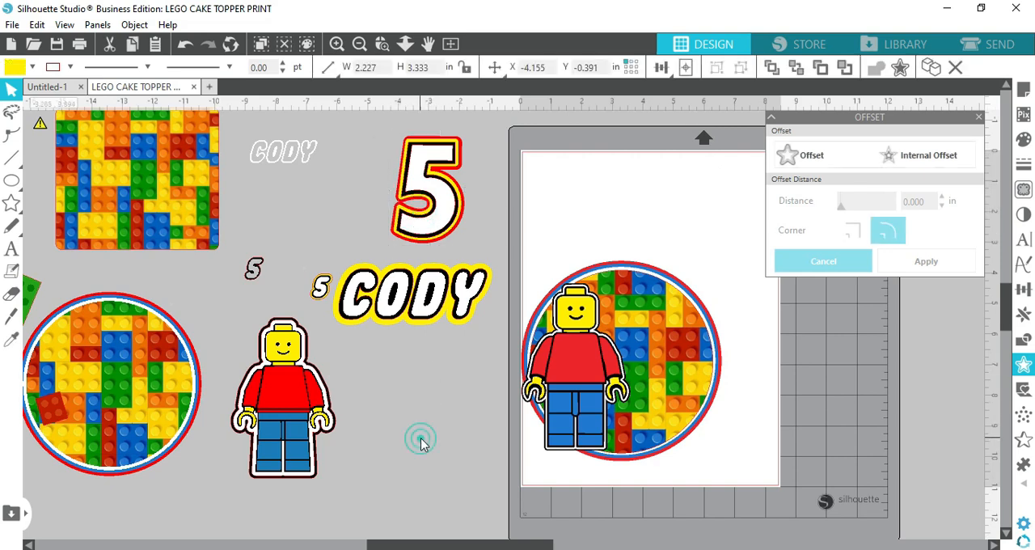
# Add the text "6" in the Futura Condensed Extra font in the empty space below the name CODY
pyautogui.click(13, 252)
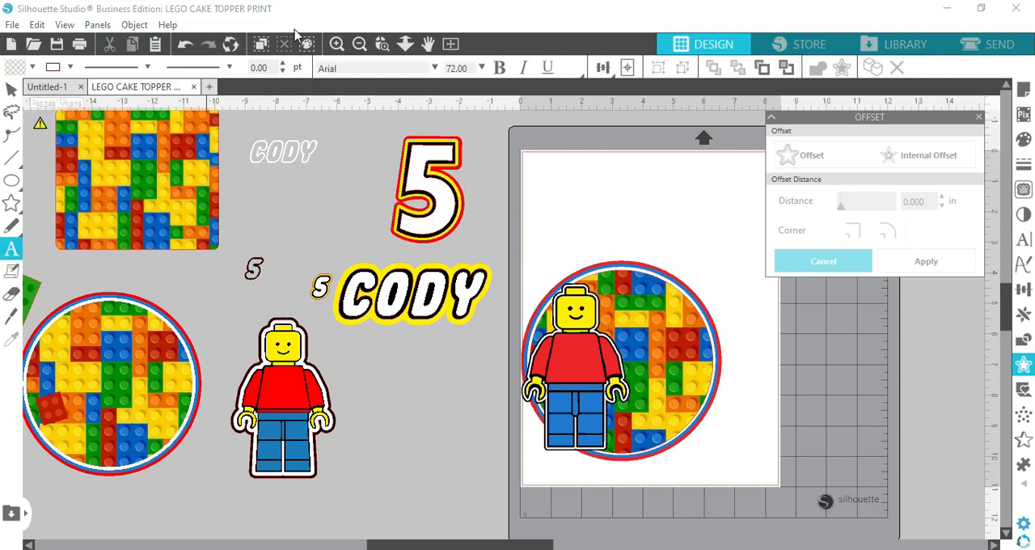
pyautogui.click(436, 69)
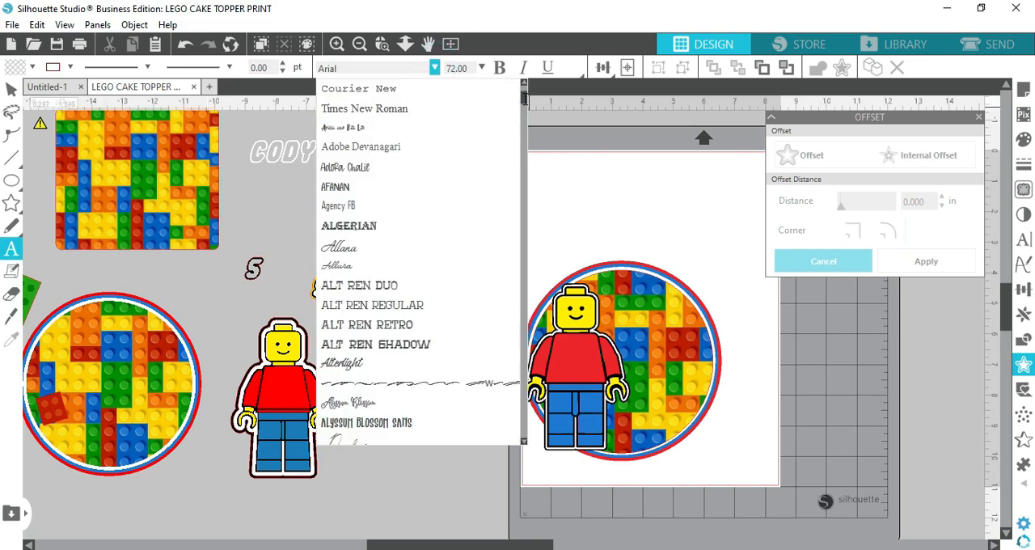
pyautogui.scroll(3, 524, 97)
pyautogui.scroll(-5, 420, 95)
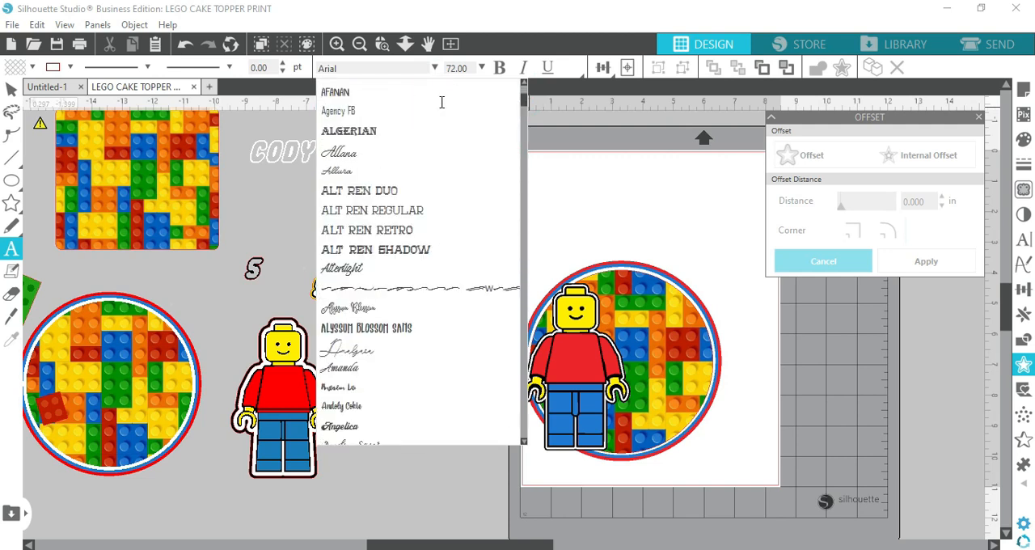
pyautogui.scroll(5, 485, 93)
pyautogui.scroll(-5, 437, 97)
pyautogui.scroll(5, 437, 97)
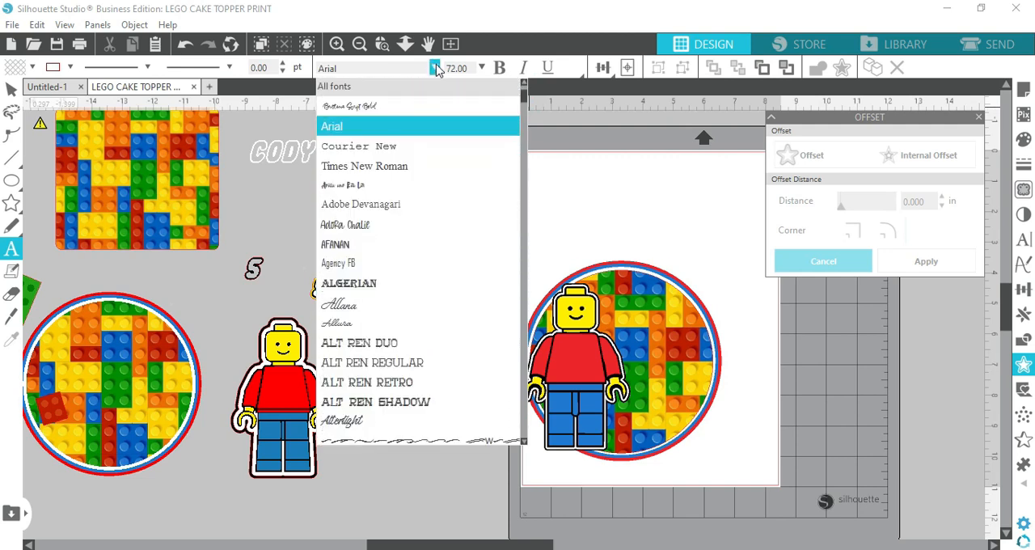
pyautogui.scroll(-2, 448, 97)
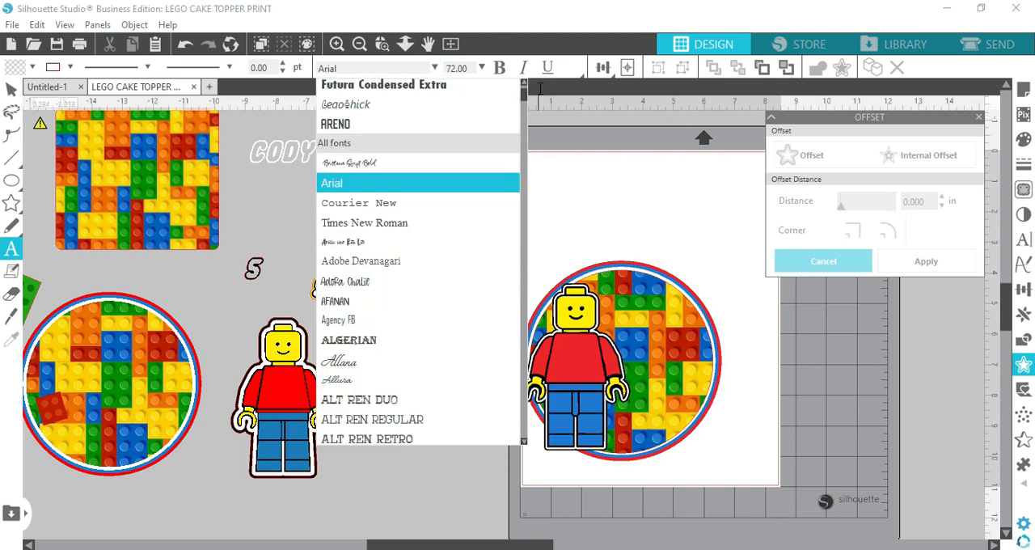
pyautogui.scroll(2, 525, 84)
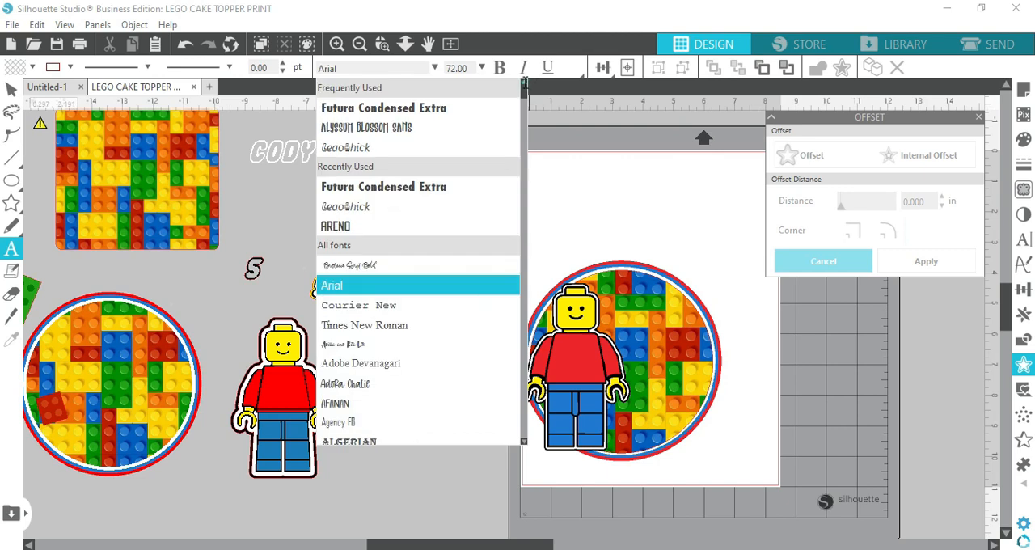
pyautogui.click(437, 108)
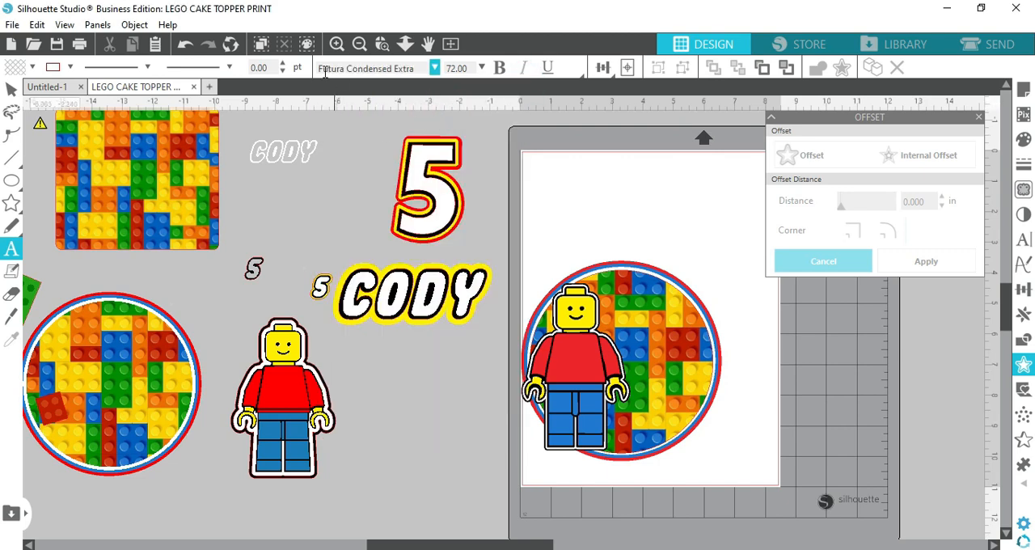
pyautogui.click(396, 393)
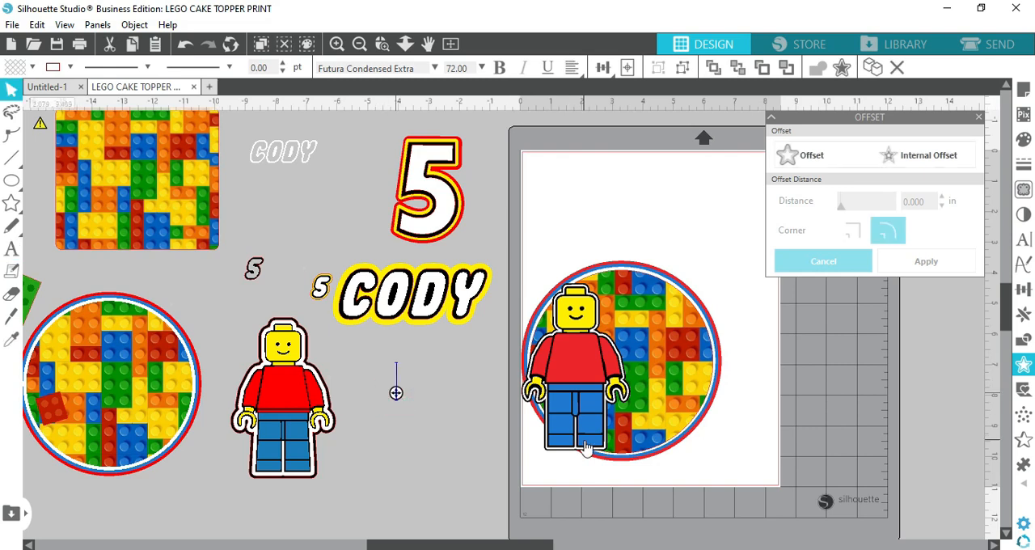
pyautogui.write('6')
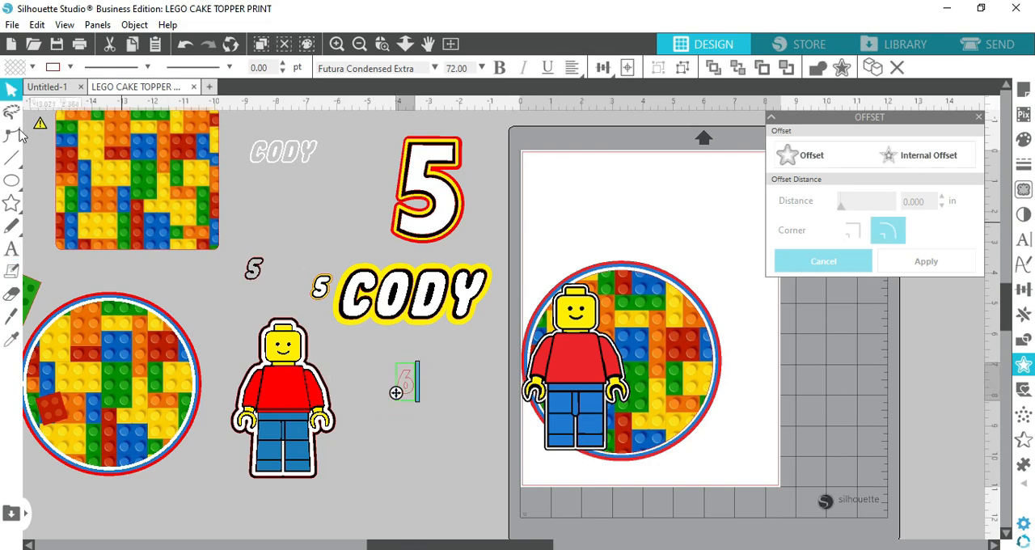
pyautogui.click(455, 453)
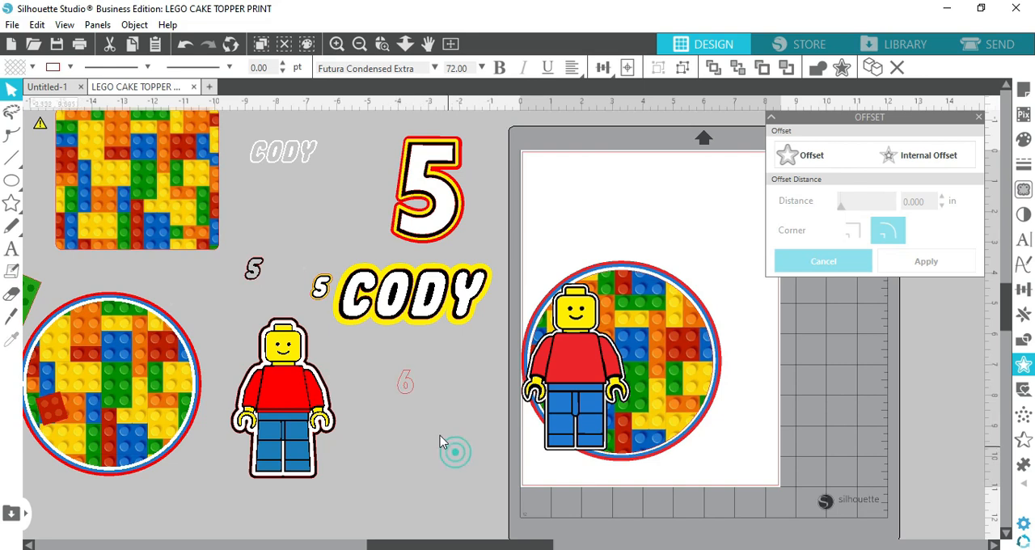
# Enlarge the 6 to about 2.567 by 5.296 in and place it below the name, beside the page
pyautogui.click(411, 390)
pyautogui.moveTo(420, 358); pyautogui.dragTo(529, 270)
pyautogui.moveTo(437, 363); pyautogui.dragTo(588, 313)
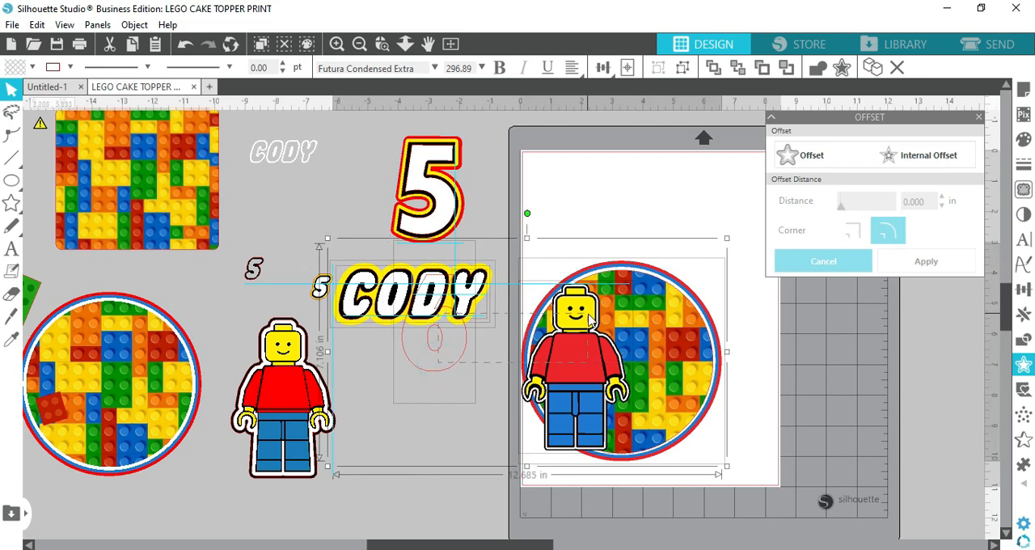
pyautogui.click(364, 535)
pyautogui.moveTo(445, 371); pyautogui.dragTo(518, 237)
pyautogui.click(518, 241)
pyautogui.click(517, 241)
pyautogui.moveTo(544, 272); pyautogui.dragTo(548, 276)
pyautogui.moveTo(518, 247); pyautogui.dragTo(444, 470)
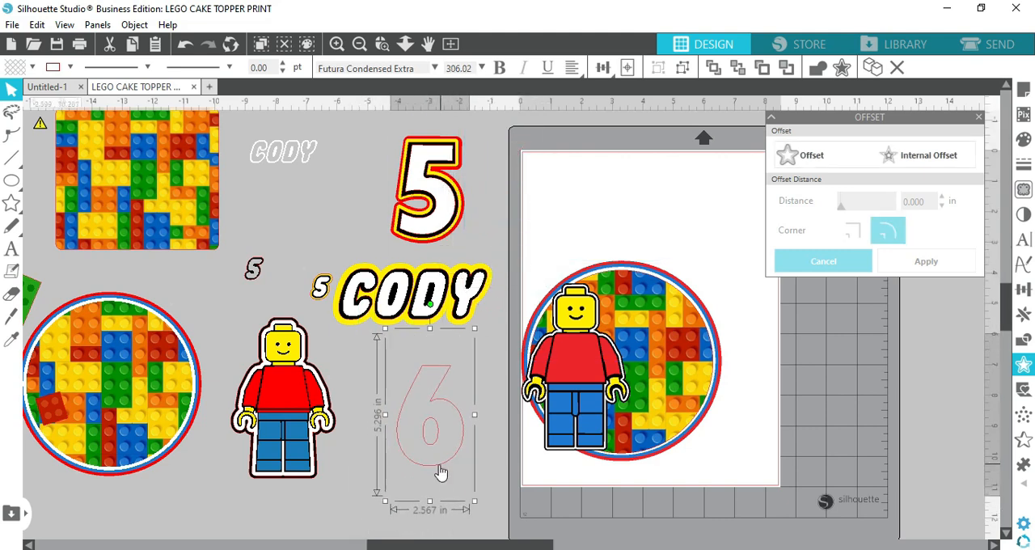
# Fill the large 6 with white and set its outline color to white
pyautogui.click(13, 69)
pyautogui.click(30, 92)
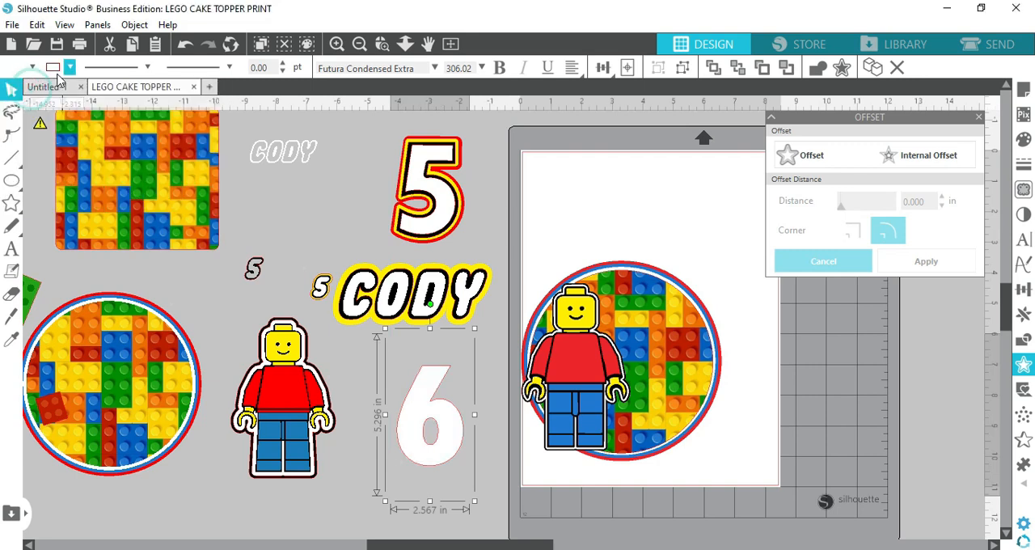
pyautogui.click(58, 68)
pyautogui.click(56, 91)
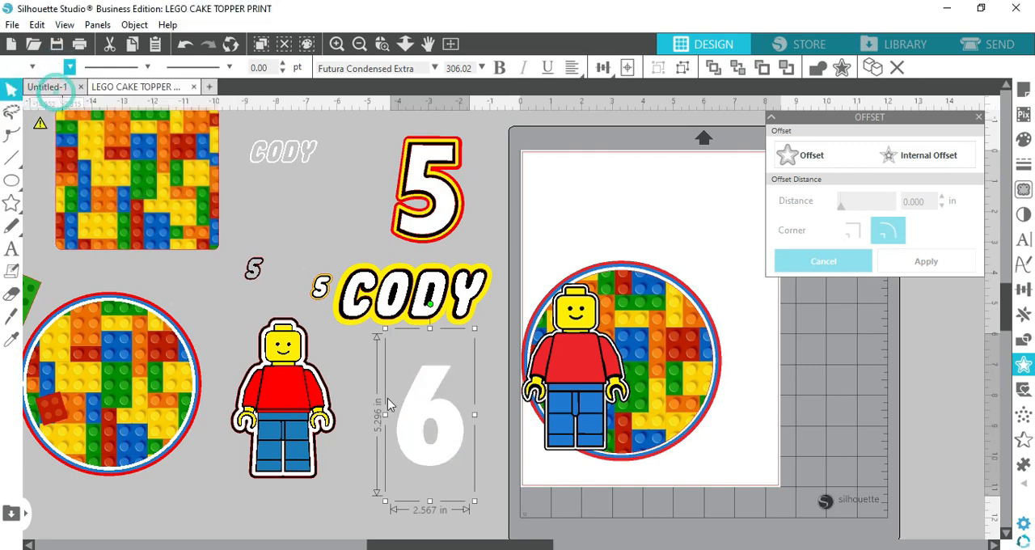
pyautogui.click(341, 513)
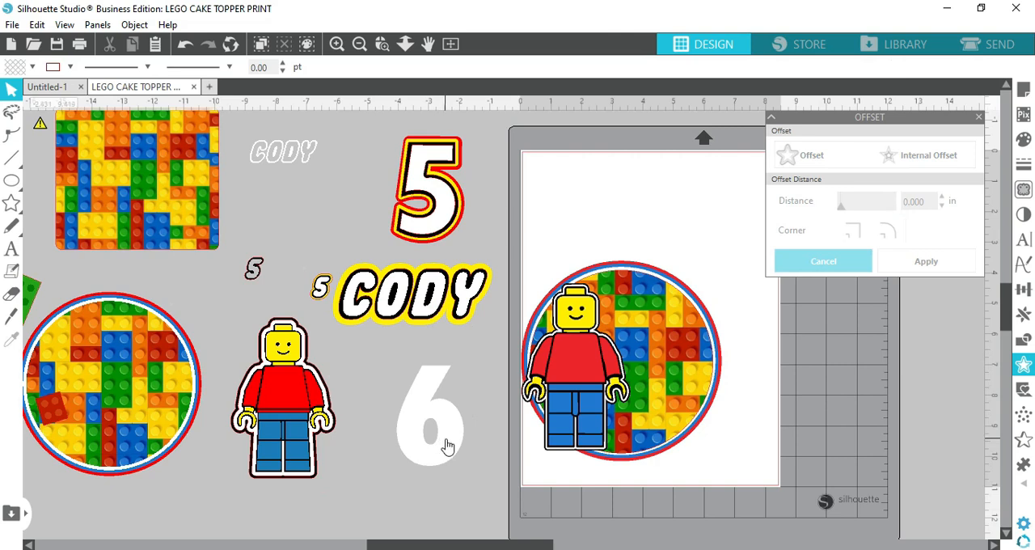
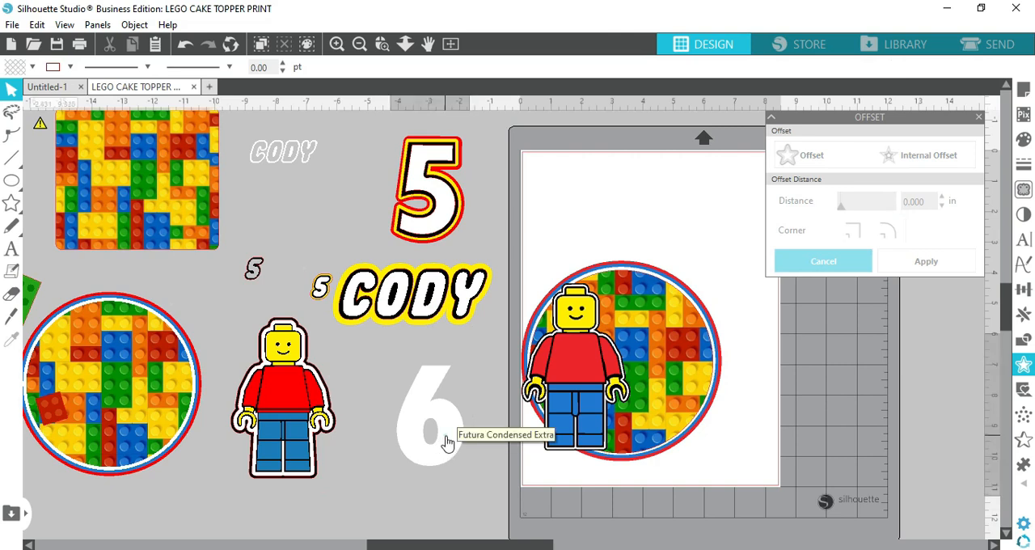
# Add a rounded external offset around the white 6 and color the offset's fill and outline black
pyautogui.click(447, 443)
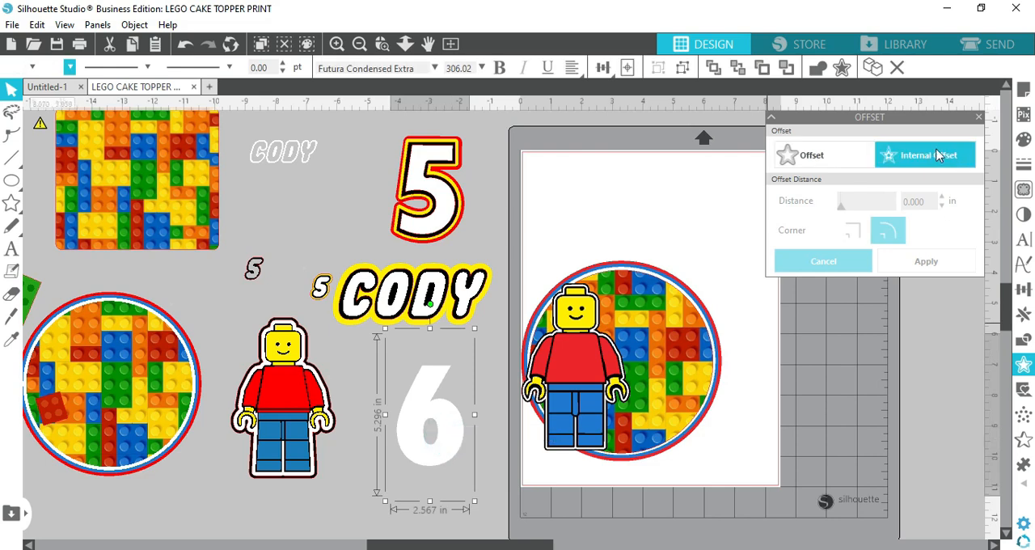
pyautogui.click(838, 164)
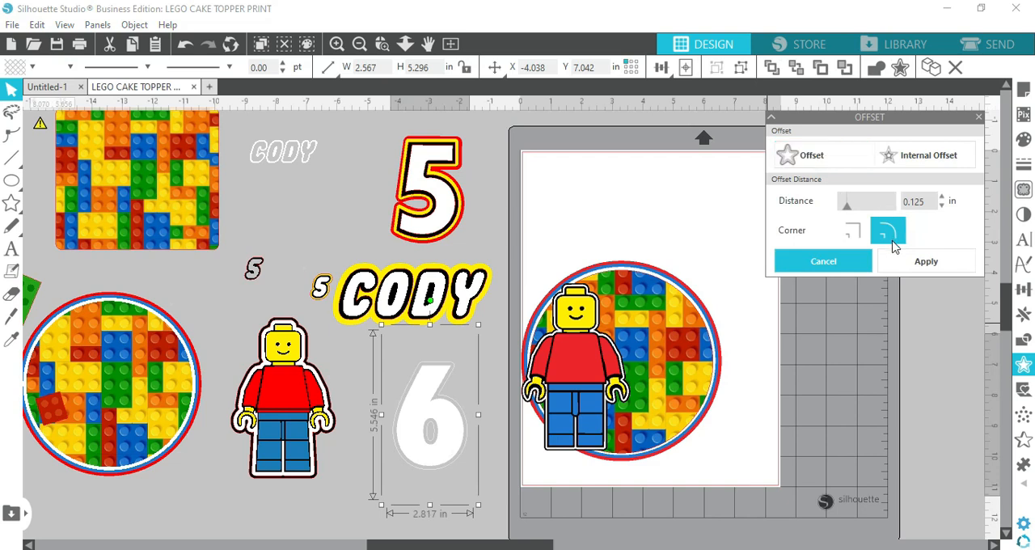
pyautogui.click(931, 199)
pyautogui.click(930, 261)
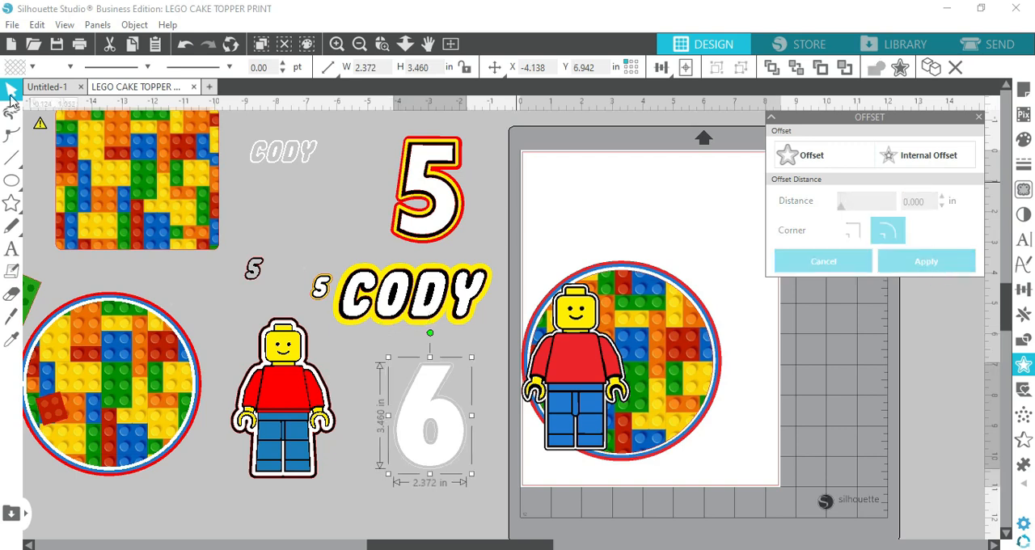
pyautogui.click(30, 67)
pyautogui.click(32, 94)
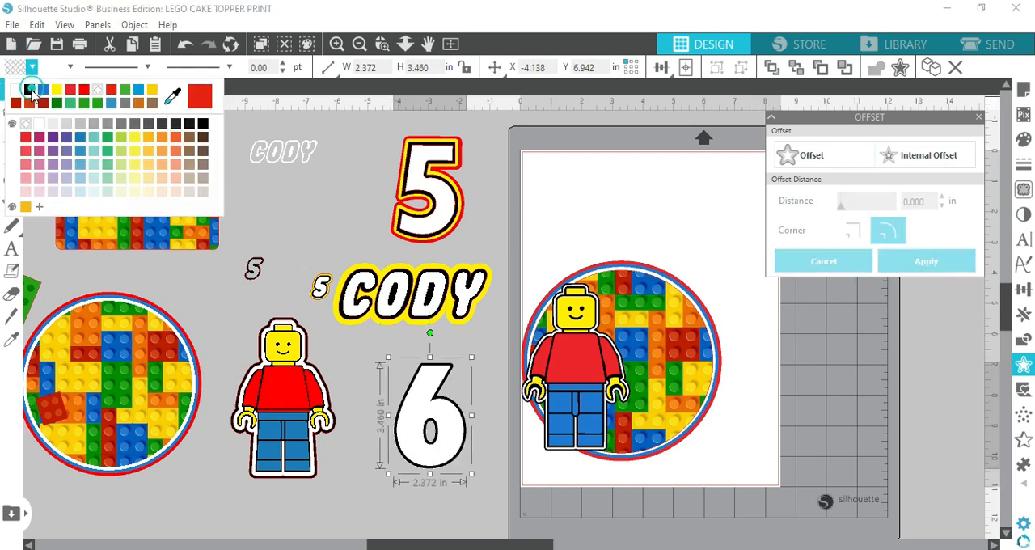
pyautogui.click(68, 67)
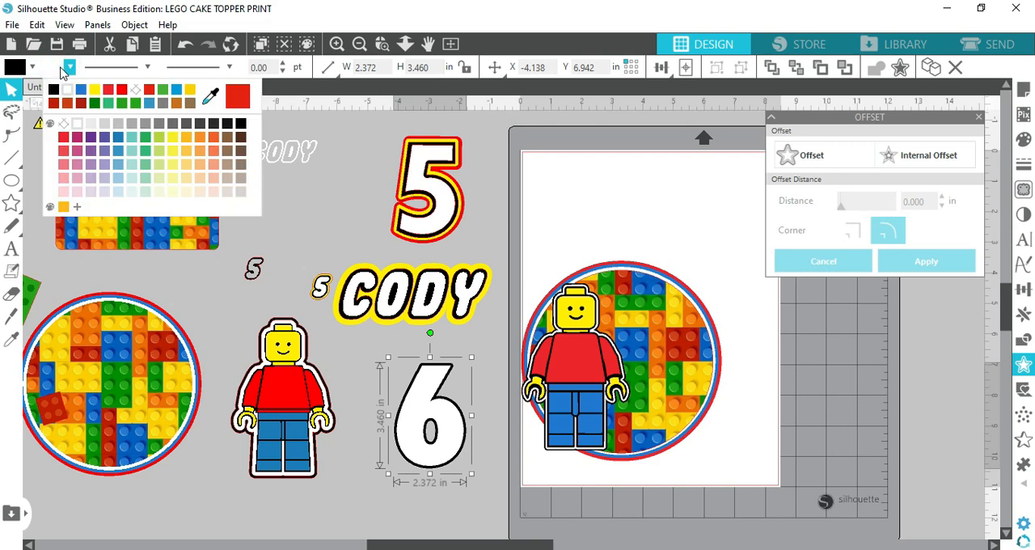
pyautogui.click(54, 90)
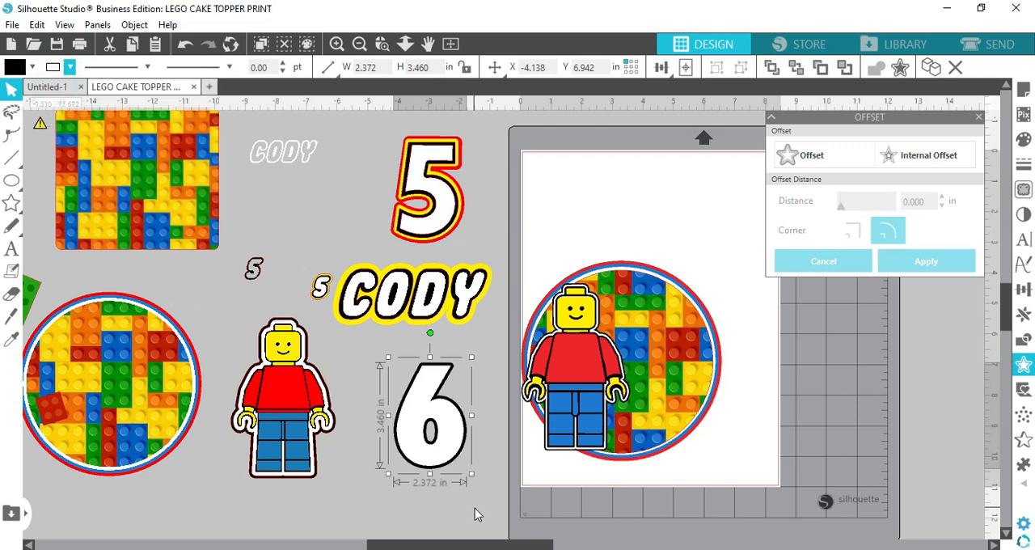
# Add a rounded 0.100 in offset around the black-bordered 6 and color its fill and outline yellow
pyautogui.click(456, 379)
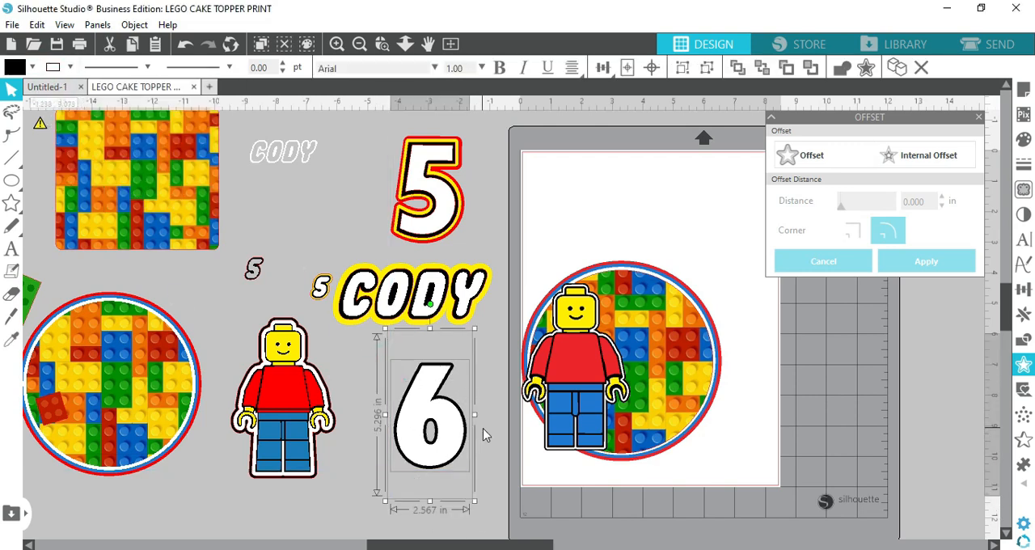
pyautogui.click(841, 157)
pyautogui.moveTo(927, 202); pyautogui.dragTo(886, 195)
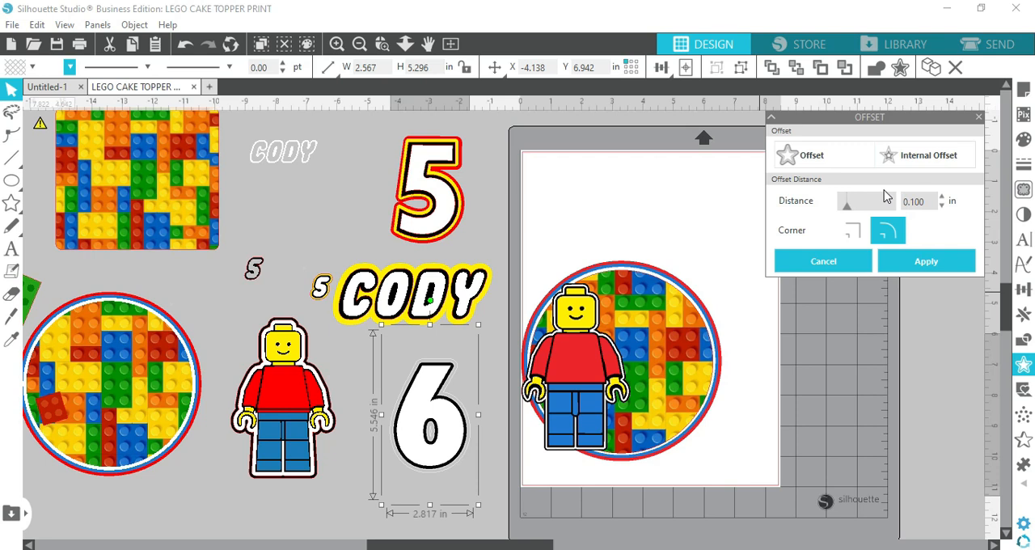
pyautogui.click(965, 260)
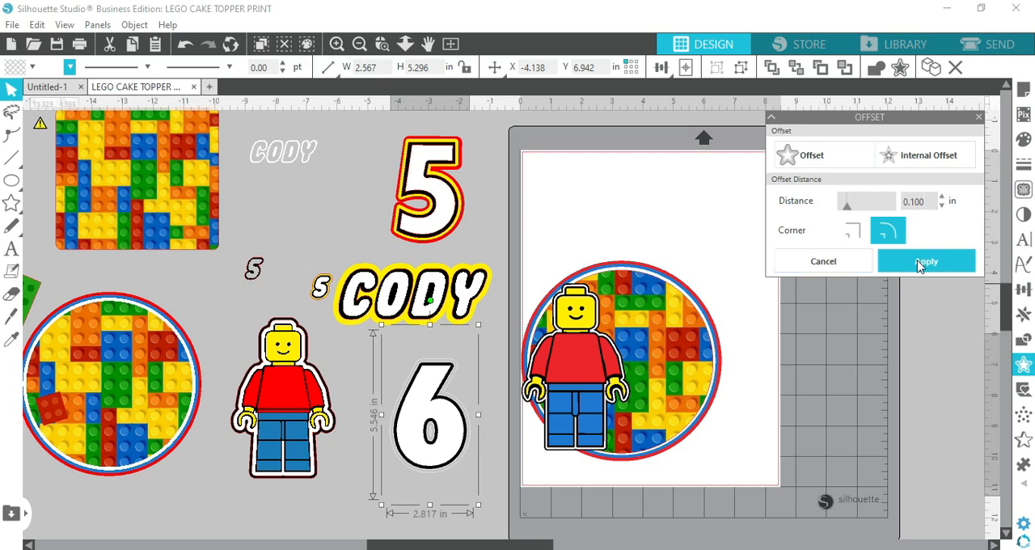
pyautogui.click(12, 68)
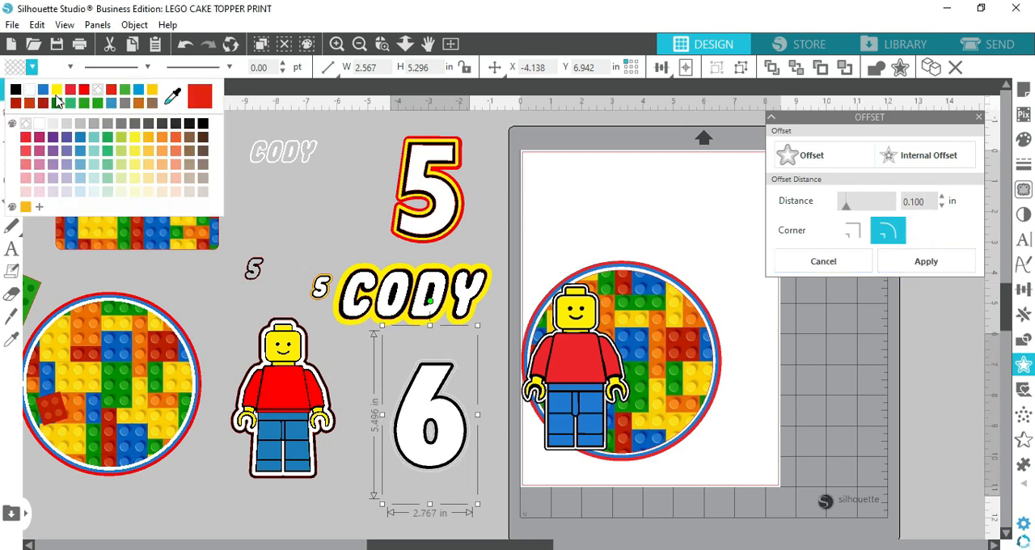
pyautogui.click(56, 89)
pyautogui.click(70, 66)
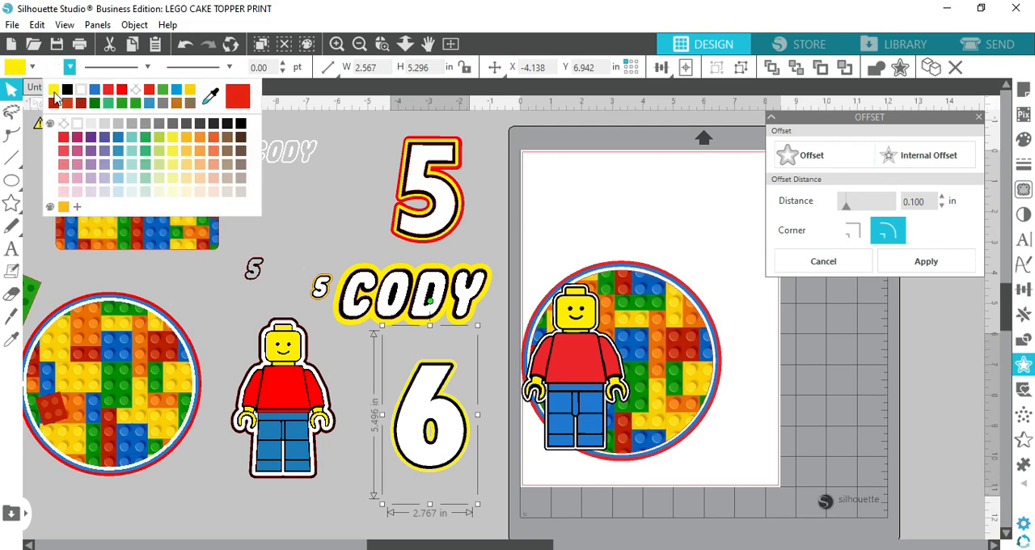
pyautogui.click(54, 90)
# Add a third rounded offset of 0.100 in around the yellow-bordered 6 and fill it with red
pyautogui.click(409, 380)
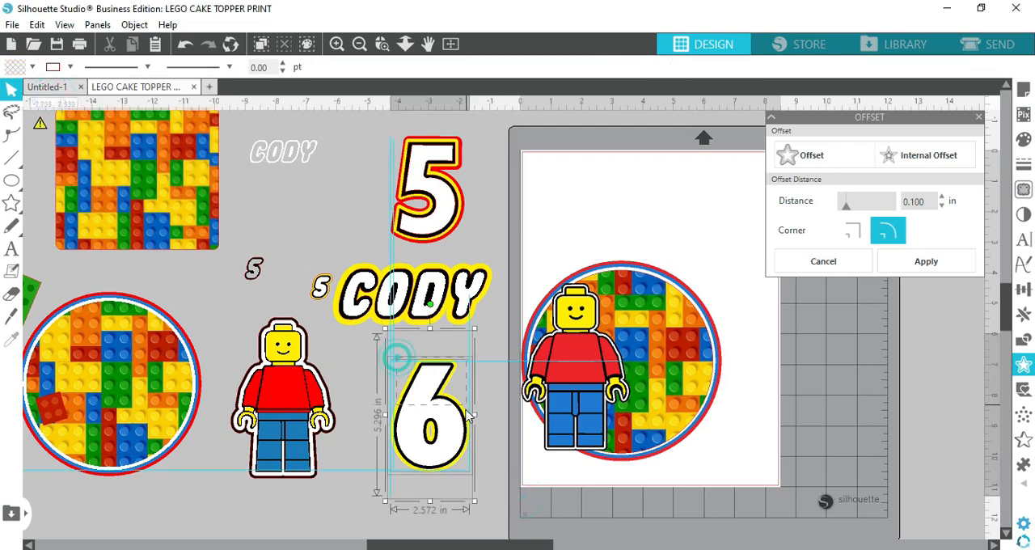
pyautogui.click(822, 156)
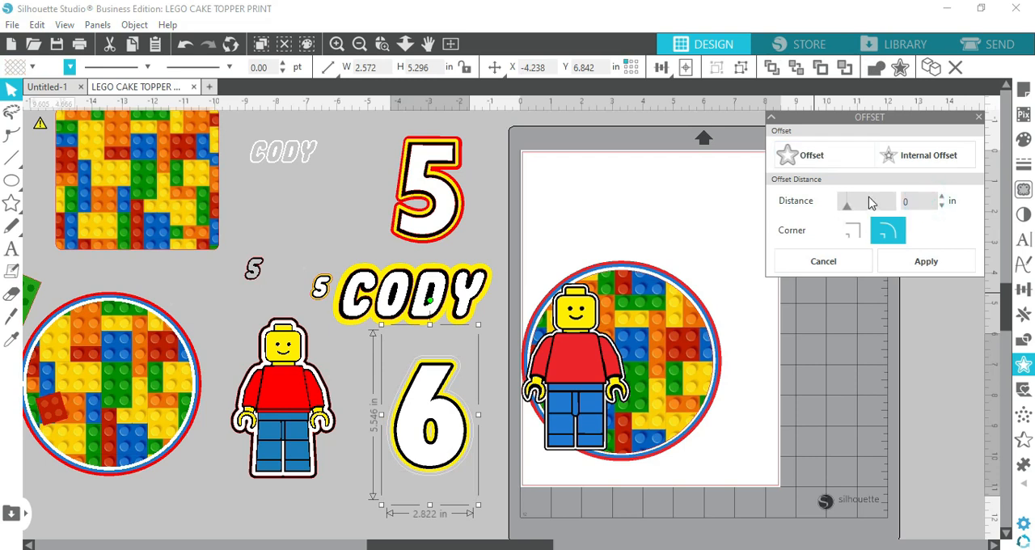
pyautogui.click(926, 261)
pyautogui.click(22, 68)
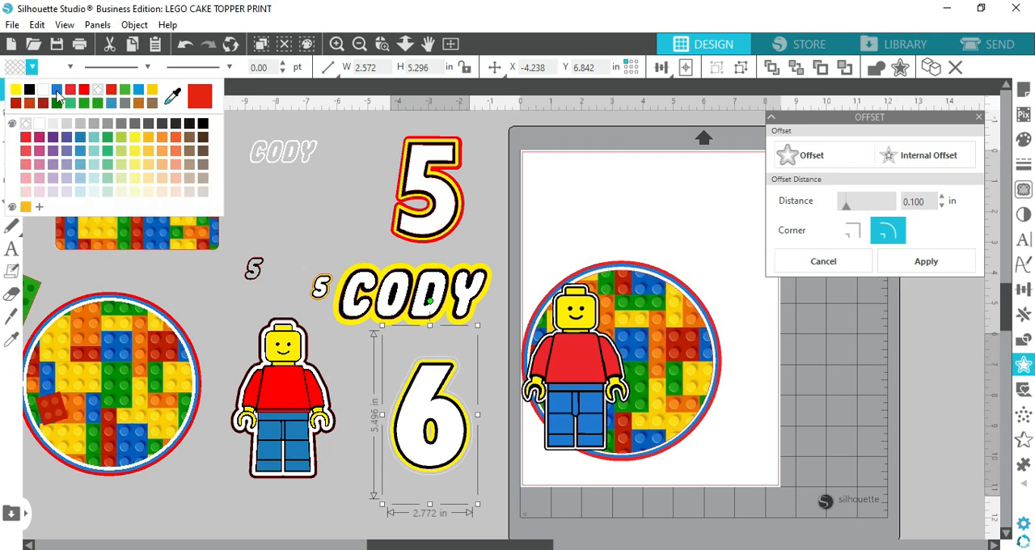
pyautogui.click(72, 90)
pyautogui.click(538, 476)
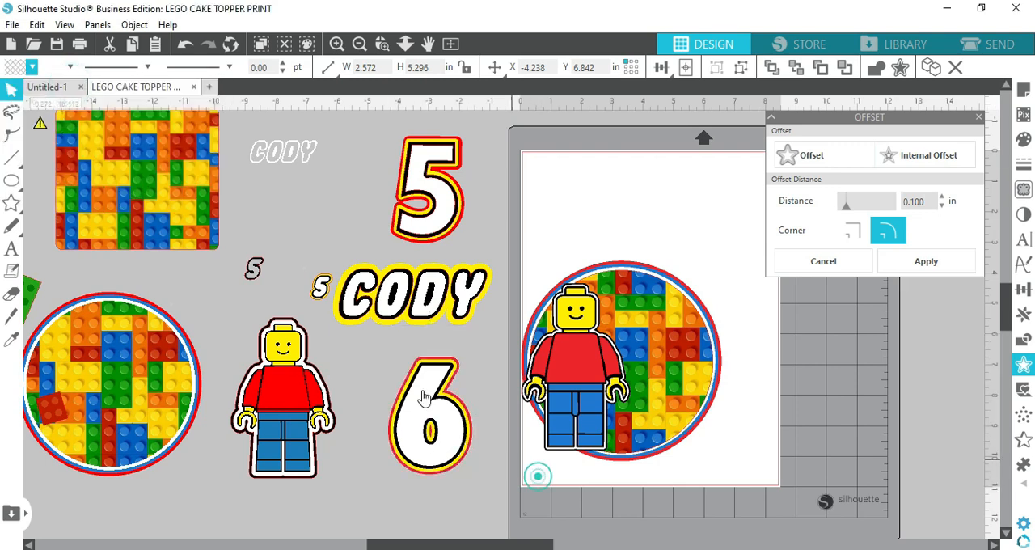
# Group all layers of the 6 and place it over the brick-patterned circle, beside the minifig's head and upper body
pyautogui.click(435, 389)
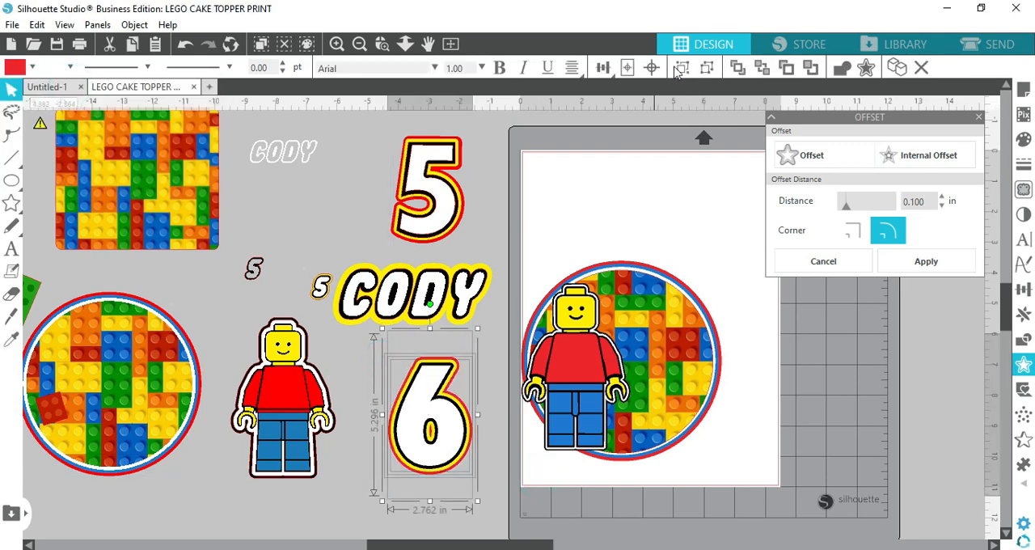
pyautogui.moveTo(443, 421); pyautogui.dragTo(680, 339)
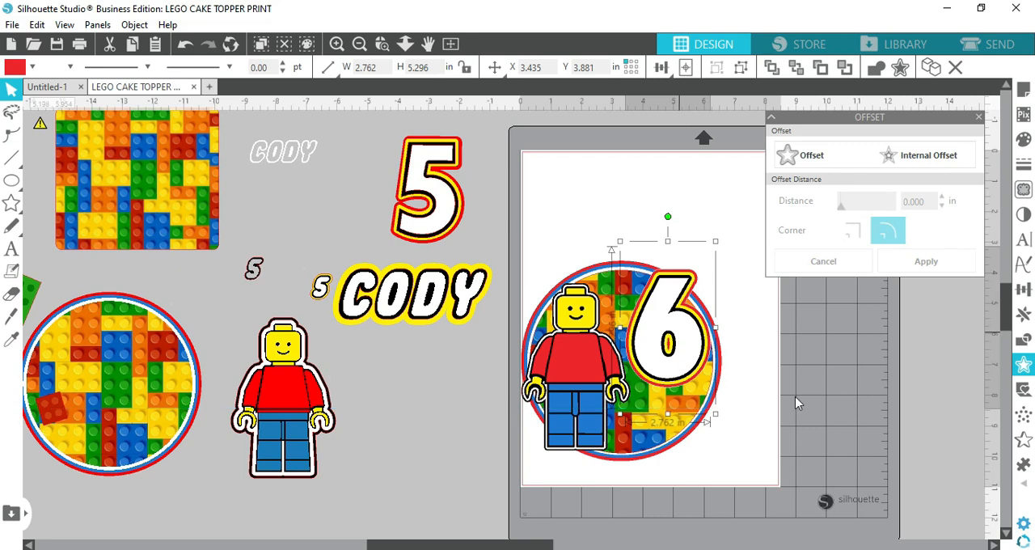
pyautogui.click(805, 407)
# Add the child's name in capitals as new text in the Legothick font, in the empty space beside the page
pyautogui.scroll(-2, 822, 424)
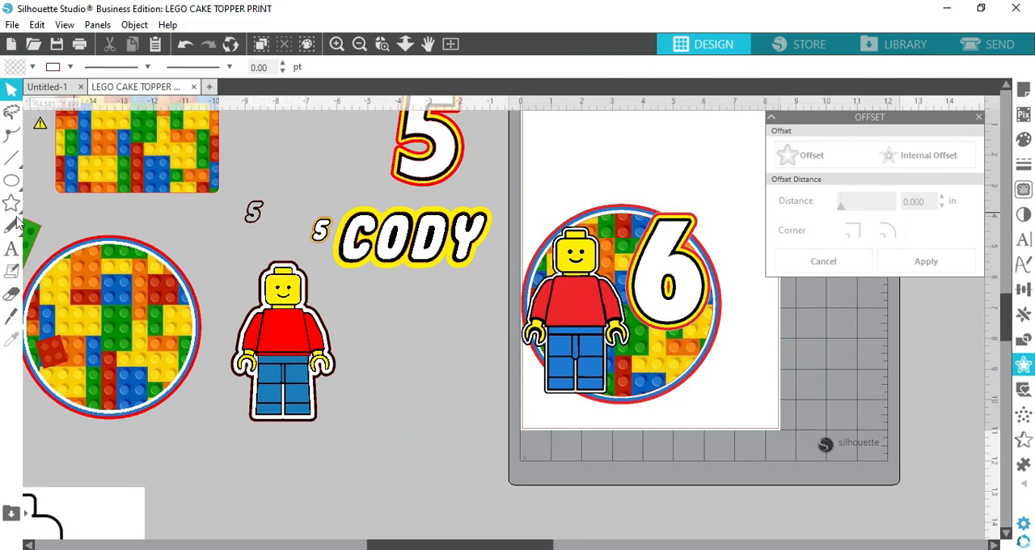
pyautogui.click(14, 251)
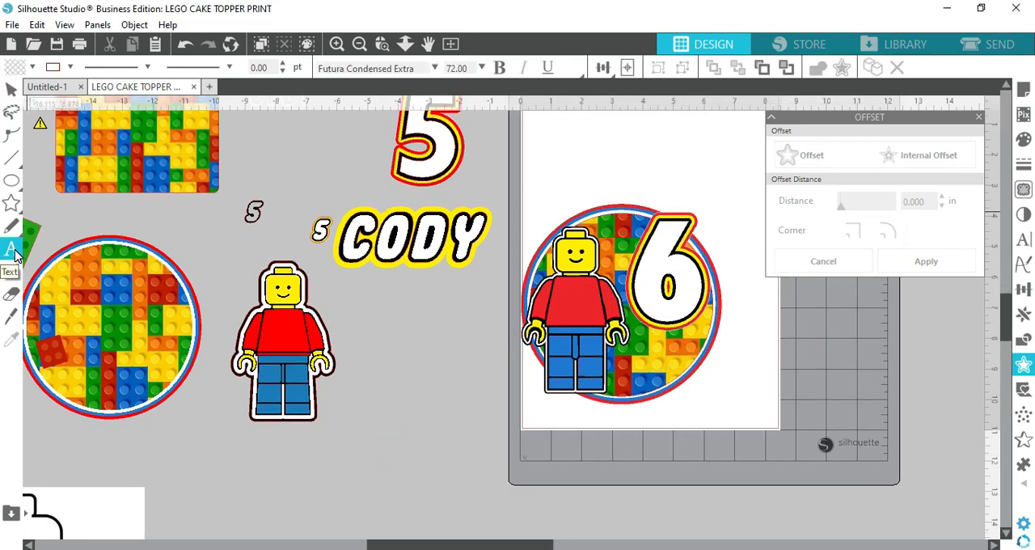
pyautogui.click(435, 70)
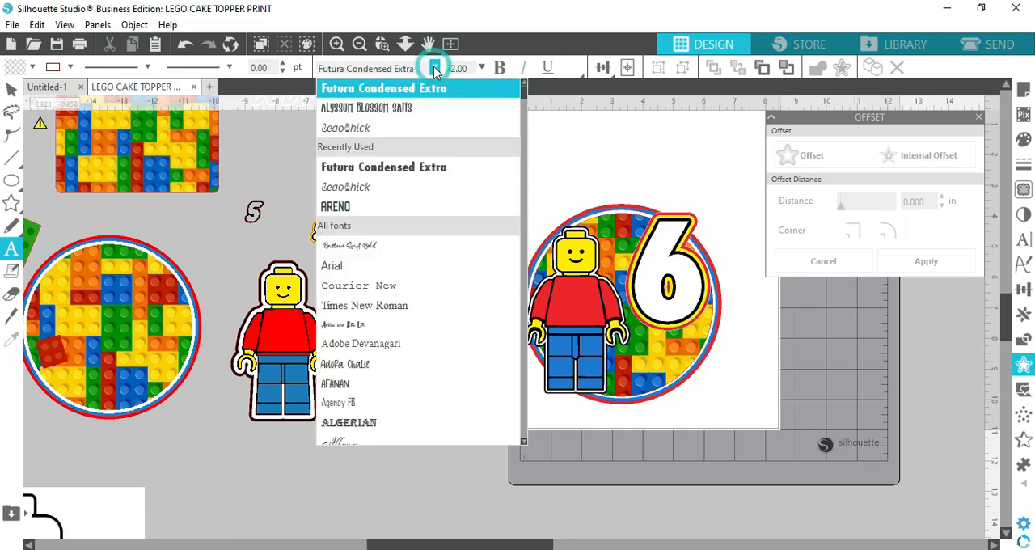
pyautogui.click(371, 128)
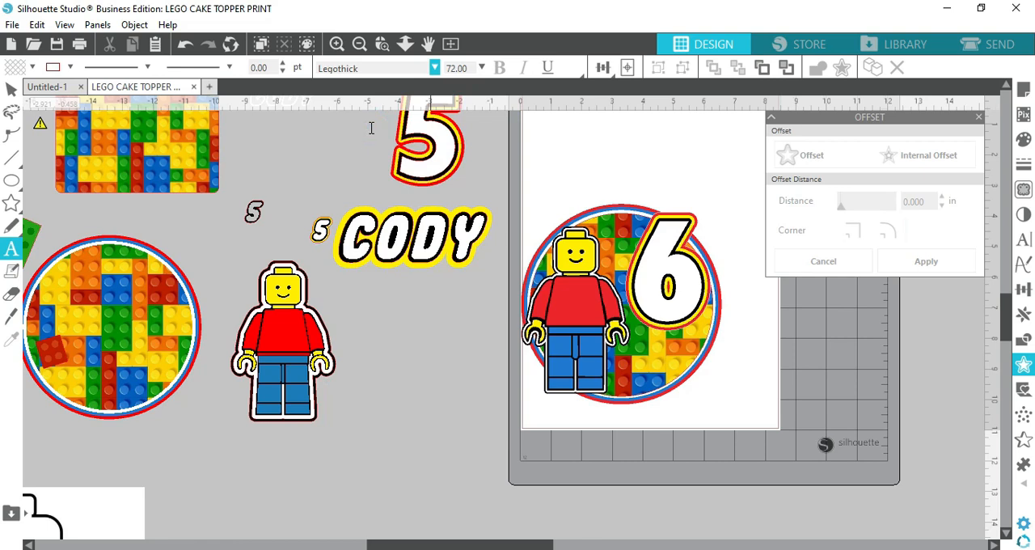
pyautogui.click(364, 476)
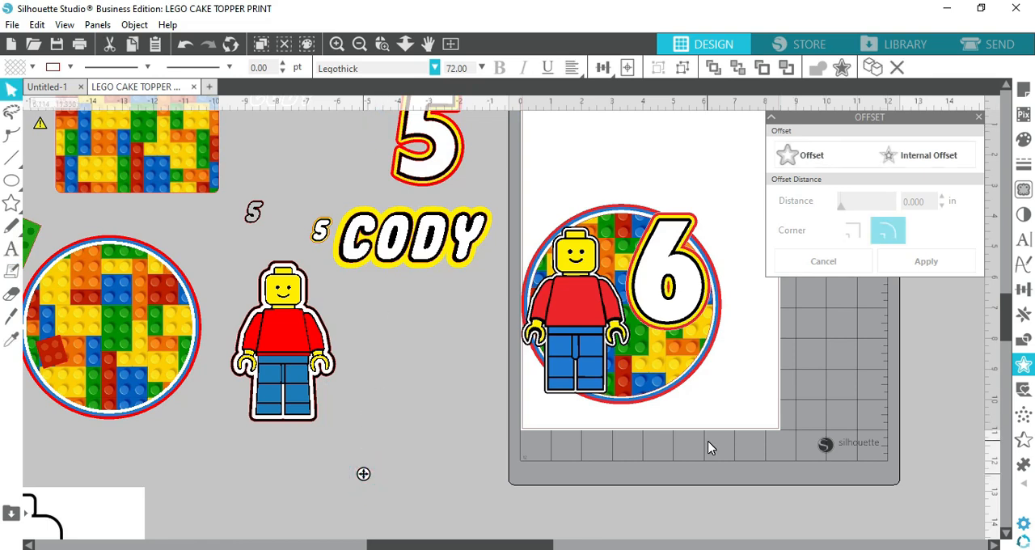
pyautogui.write('CODY')
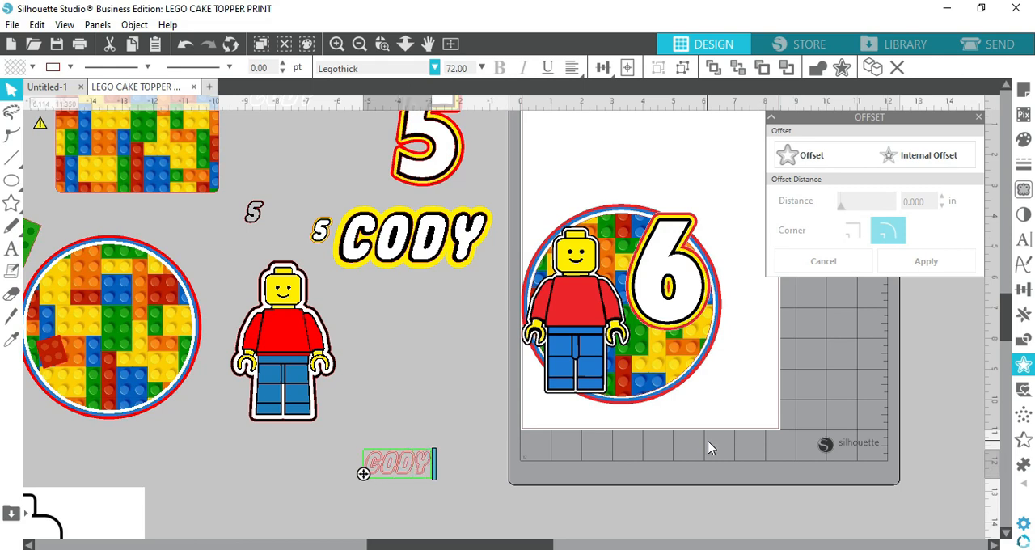
pyautogui.click(402, 374)
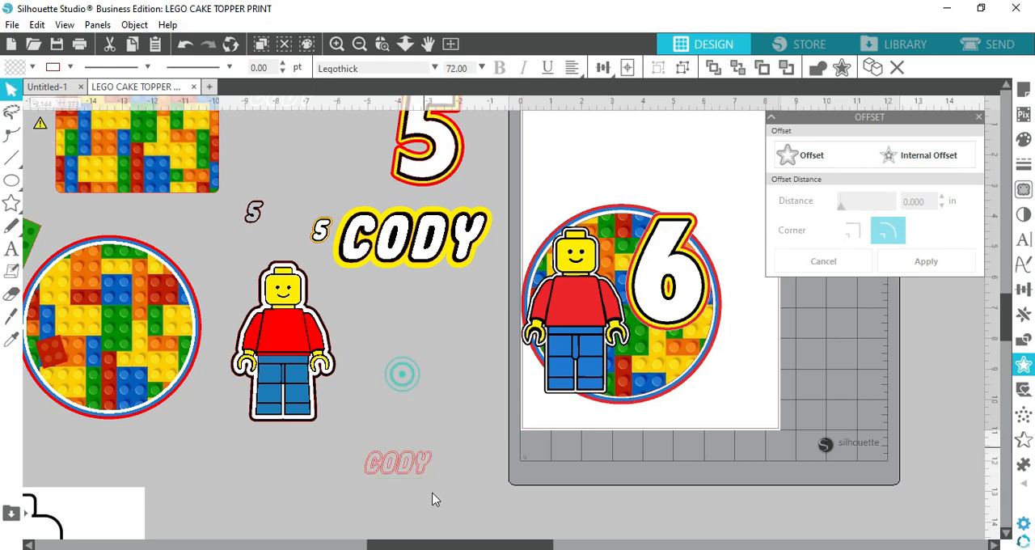
# Enlarge the new name text to about 3.783 by 1.569 in and place it below the existing yellow-bordered name
pyautogui.click(424, 473)
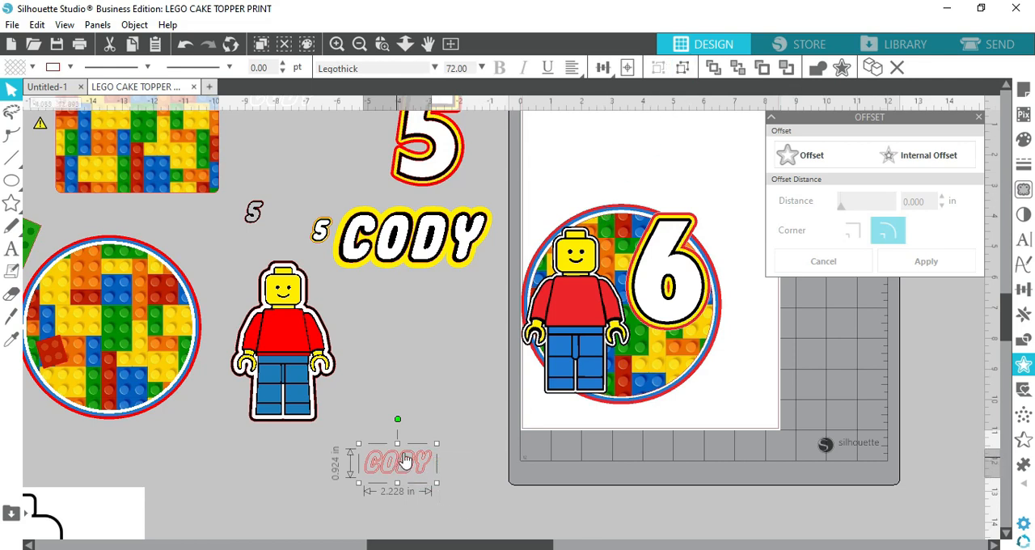
pyautogui.click(336, 44)
pyautogui.click(336, 43)
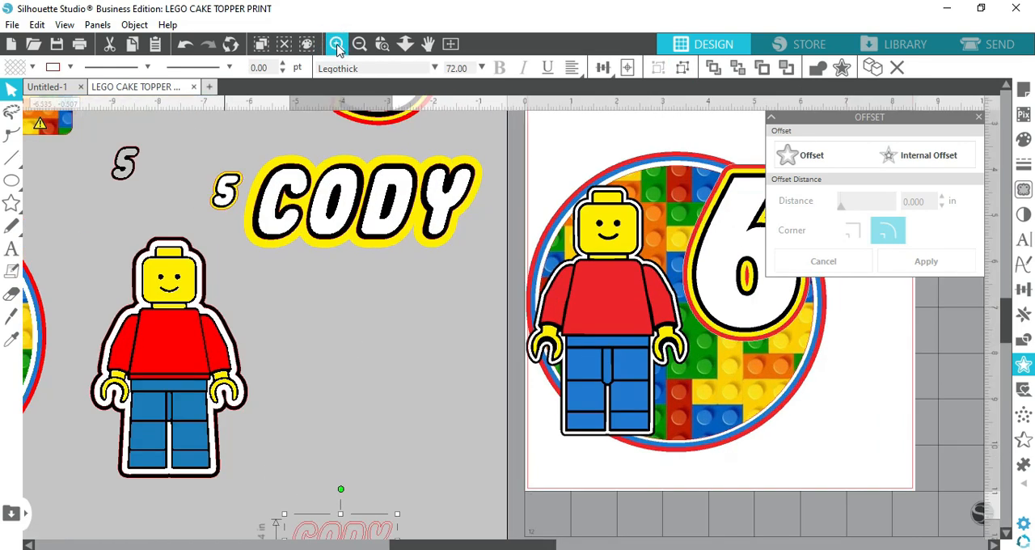
pyautogui.click(337, 43)
pyautogui.scroll(-3, 316, 427)
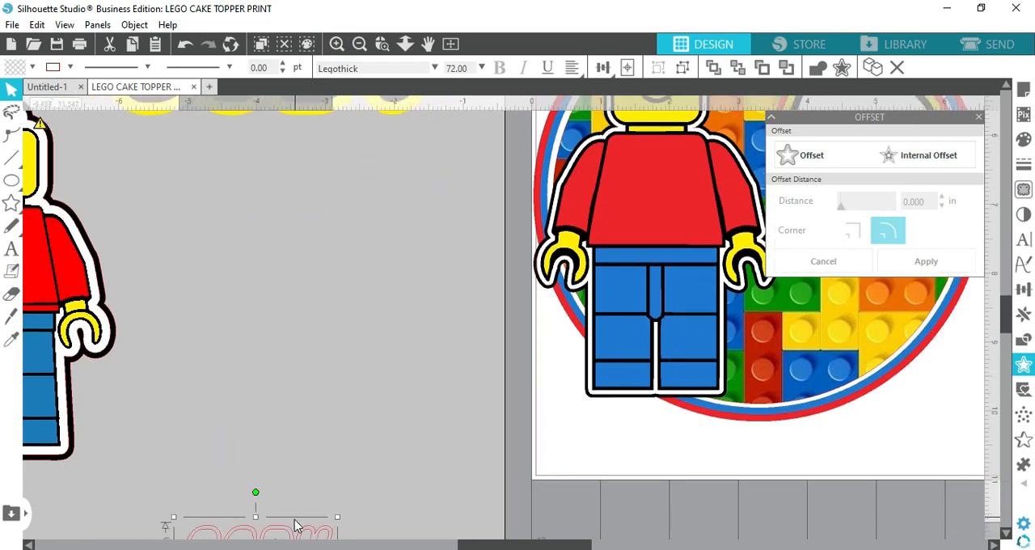
pyautogui.moveTo(287, 540); pyautogui.dragTo(340, 237)
pyautogui.scroll(4, 436, 443)
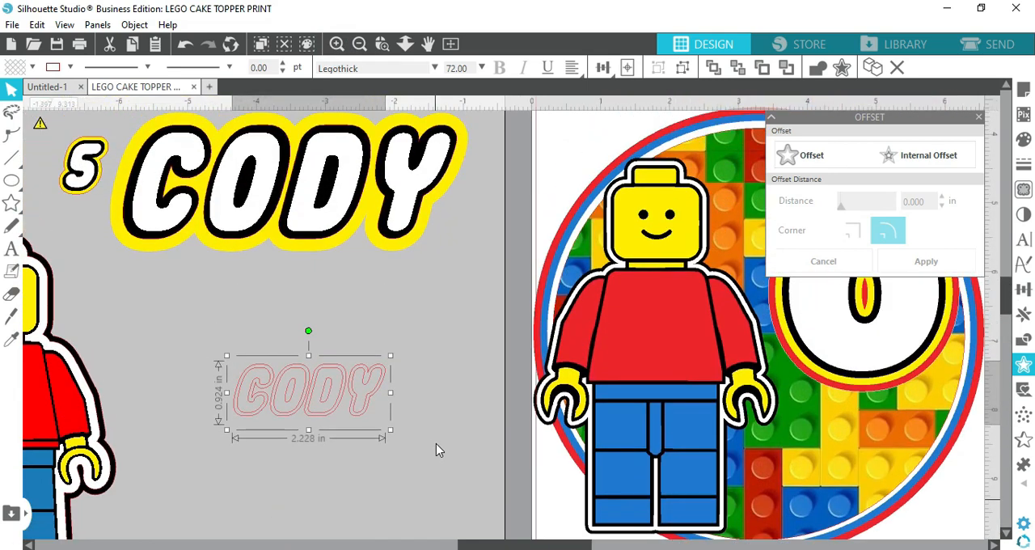
pyautogui.moveTo(390, 431); pyautogui.dragTo(469, 480)
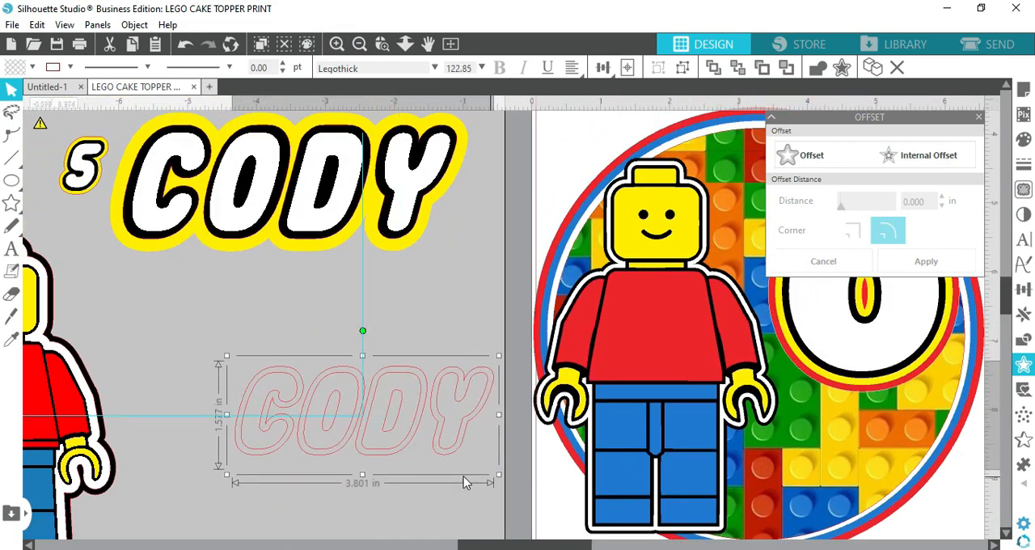
pyautogui.moveTo(384, 443); pyautogui.dragTo(348, 431)
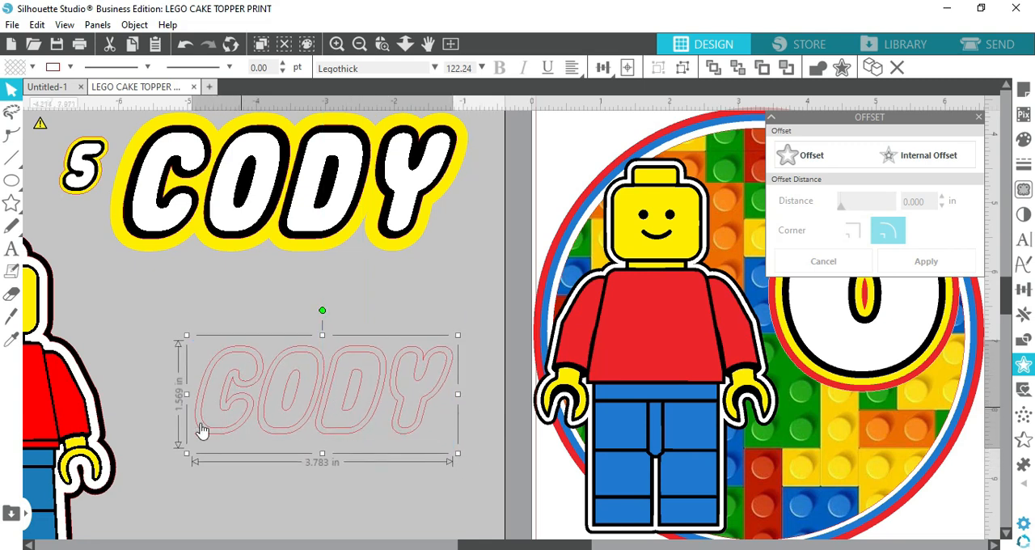
# Break the new name text into separate letters and reposition the D between the O and the Y
pyautogui.click(259, 509)
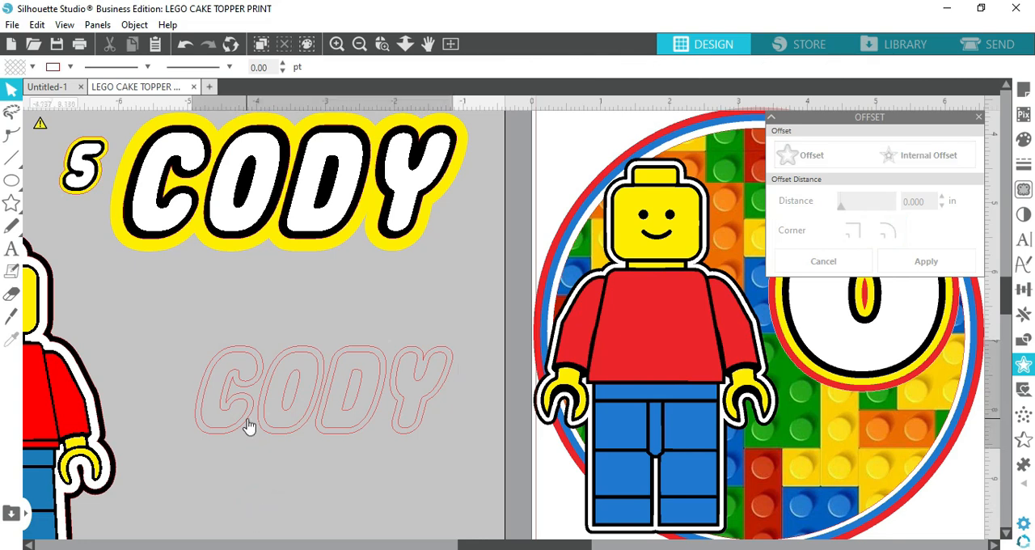
pyautogui.click(249, 428)
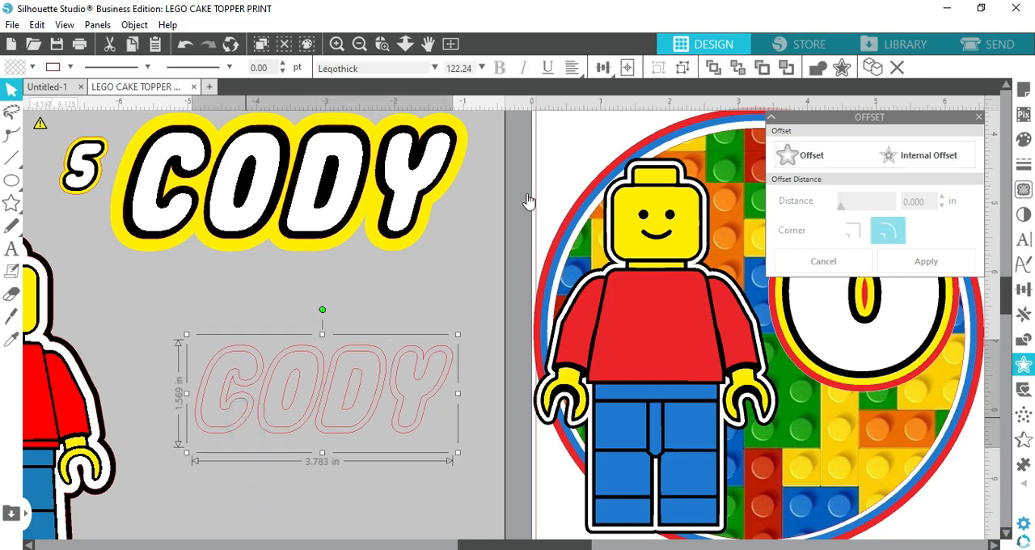
pyautogui.click(470, 274)
pyautogui.moveTo(372, 355); pyautogui.dragTo(358, 427)
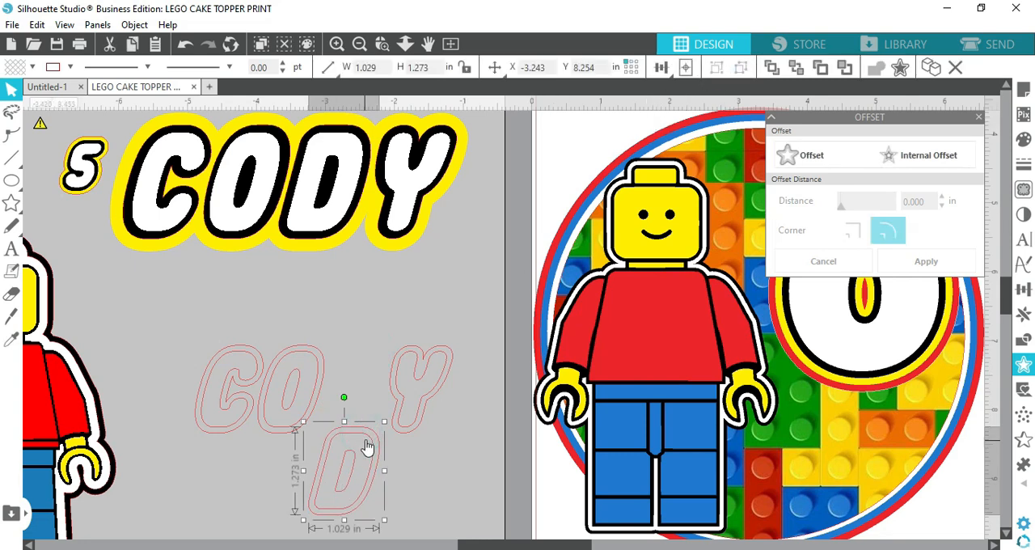
pyautogui.moveTo(361, 439); pyautogui.dragTo(373, 356)
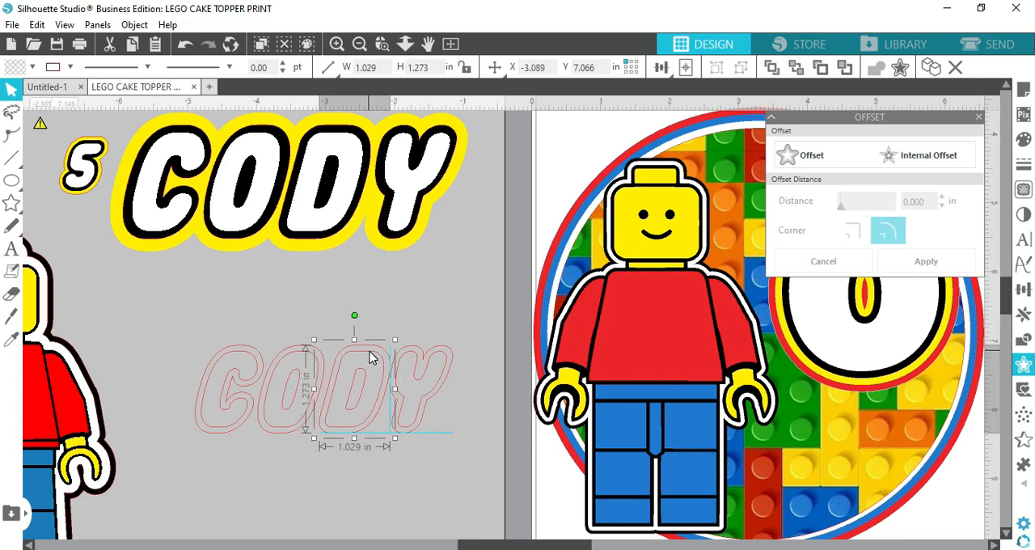
pyautogui.scroll(-3, 289, 469)
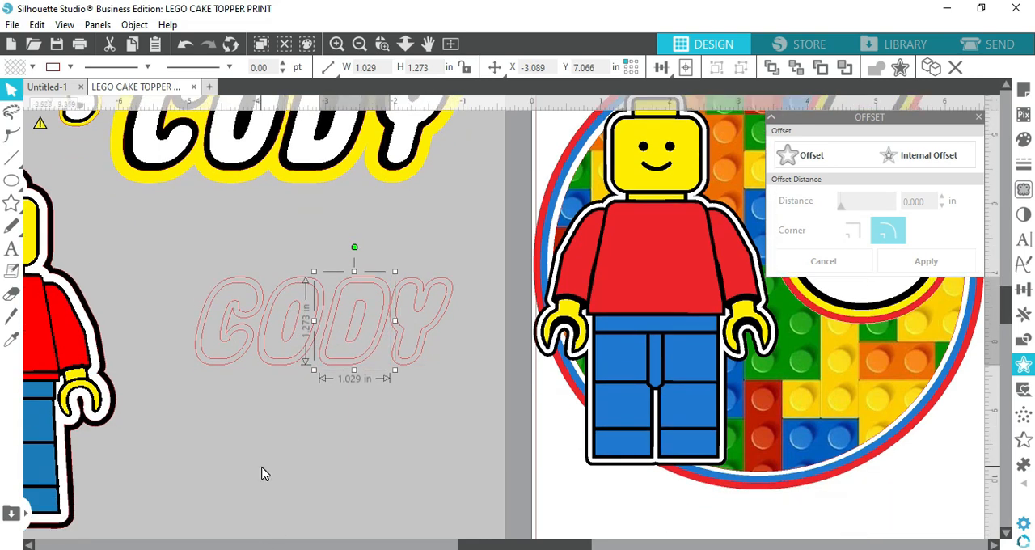
# Release the compound paths of all four letters in the new name text
pyautogui.moveTo(194, 243); pyautogui.dragTo(468, 372)
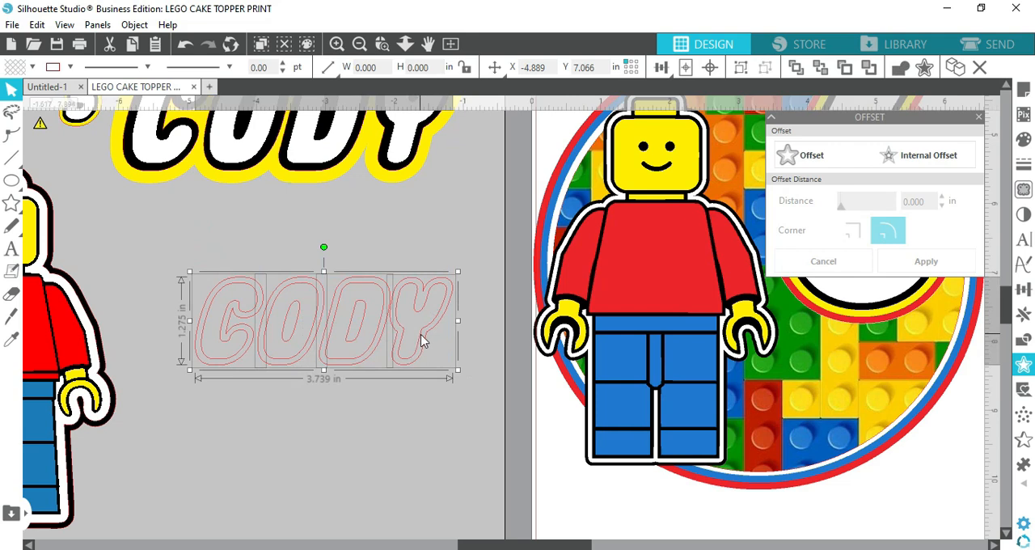
pyautogui.rightClick(421, 340)
pyautogui.click(473, 436)
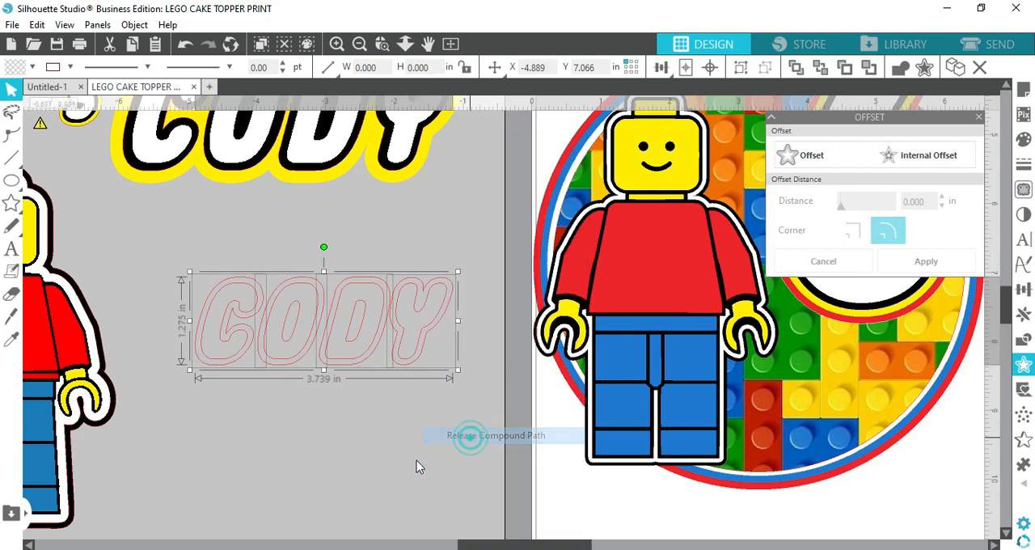
pyautogui.click(335, 397)
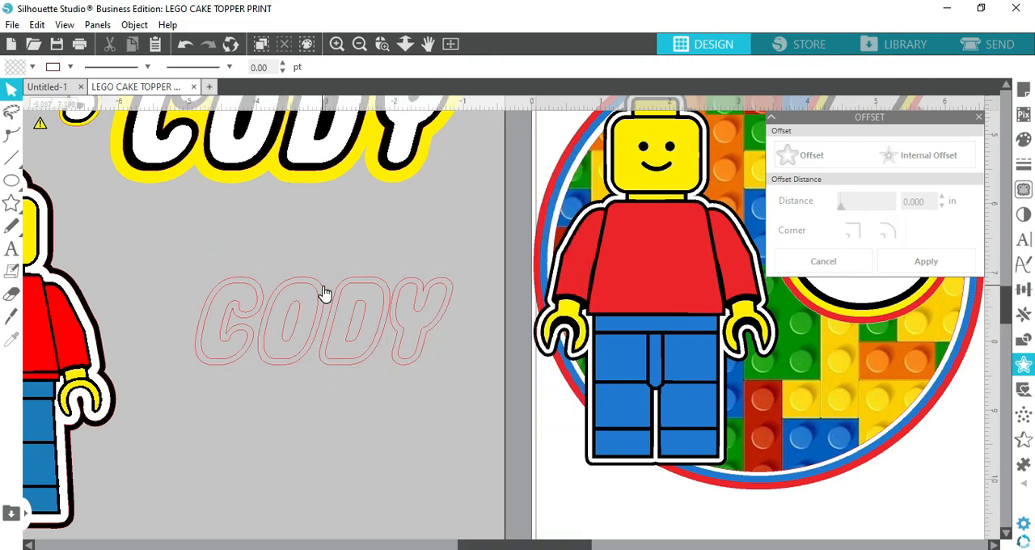
# Move the outer outline of each letter below the name, separating it from the inner letter shapes
pyautogui.moveTo(323, 293); pyautogui.dragTo(263, 407)
pyautogui.moveTo(238, 366); pyautogui.dragTo(170, 474)
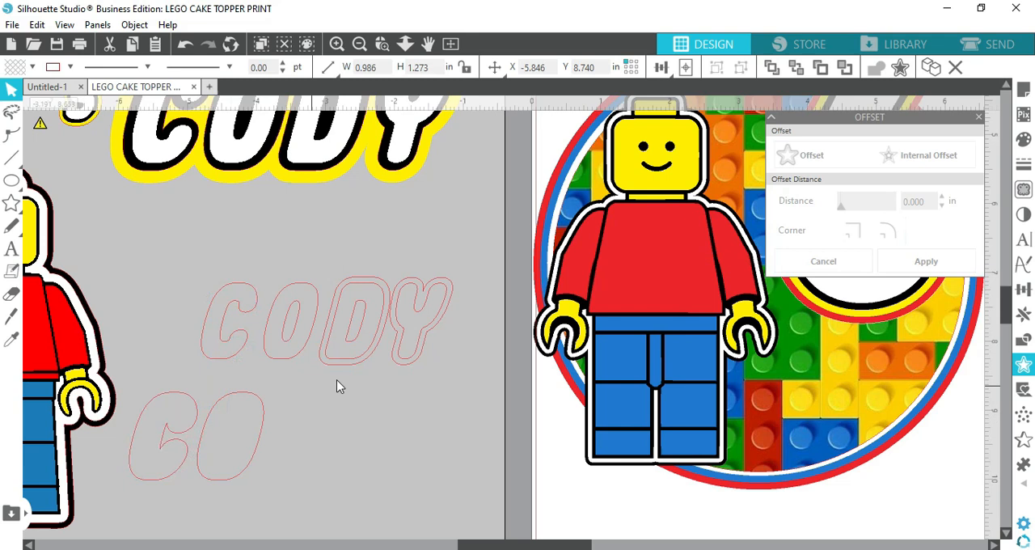
pyautogui.moveTo(345, 367); pyautogui.dragTo(281, 483)
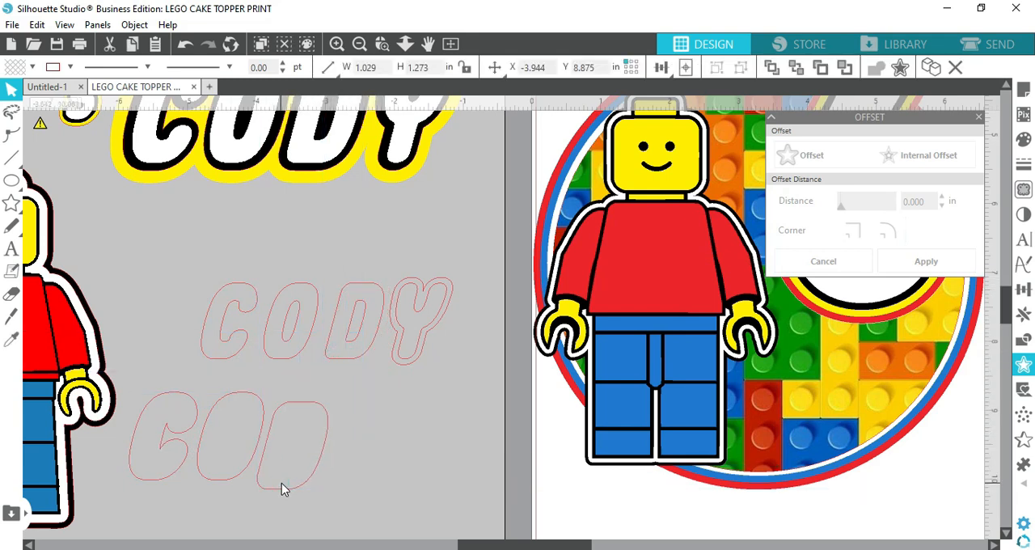
pyautogui.moveTo(405, 372); pyautogui.dragTo(347, 497)
pyautogui.click(454, 343)
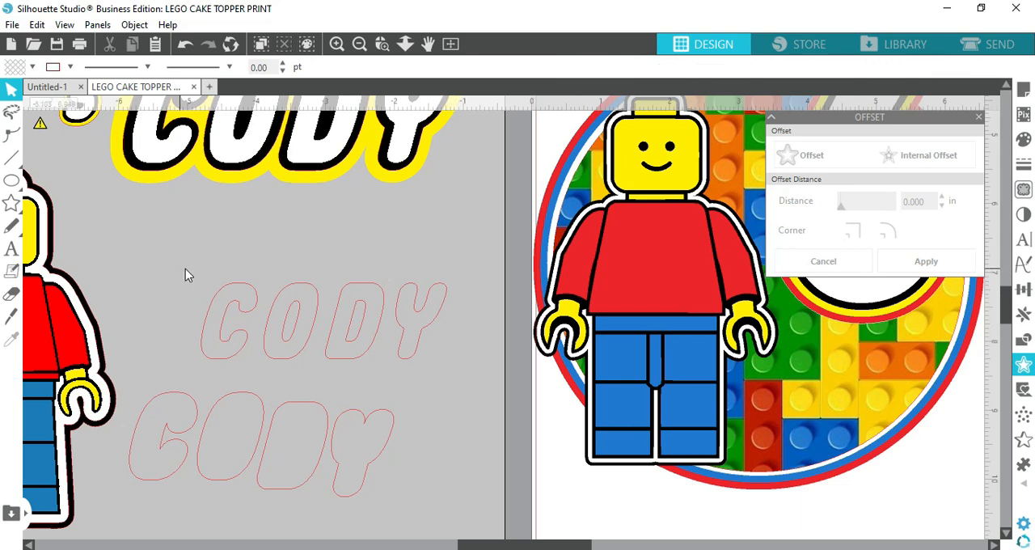
# Give the inner letter shapes of the name a white fill and a white line colour
pyautogui.moveTo(185, 275); pyautogui.dragTo(458, 339)
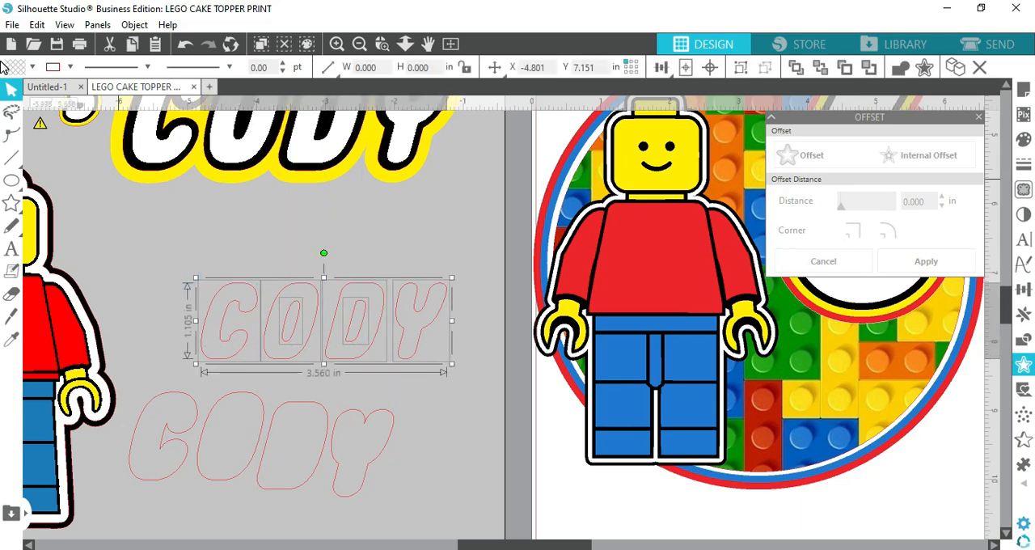
pyautogui.click(32, 67)
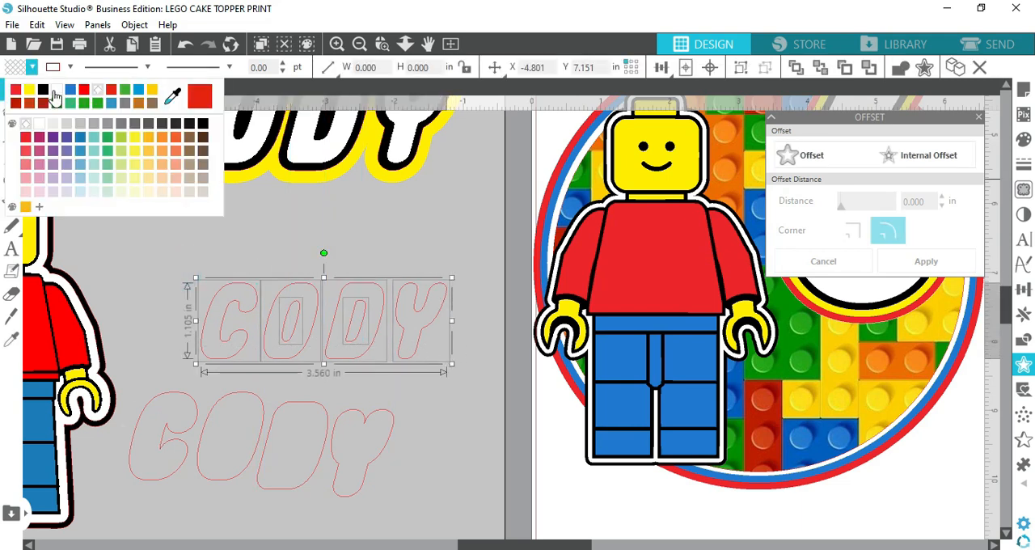
pyautogui.click(55, 92)
pyautogui.click(67, 68)
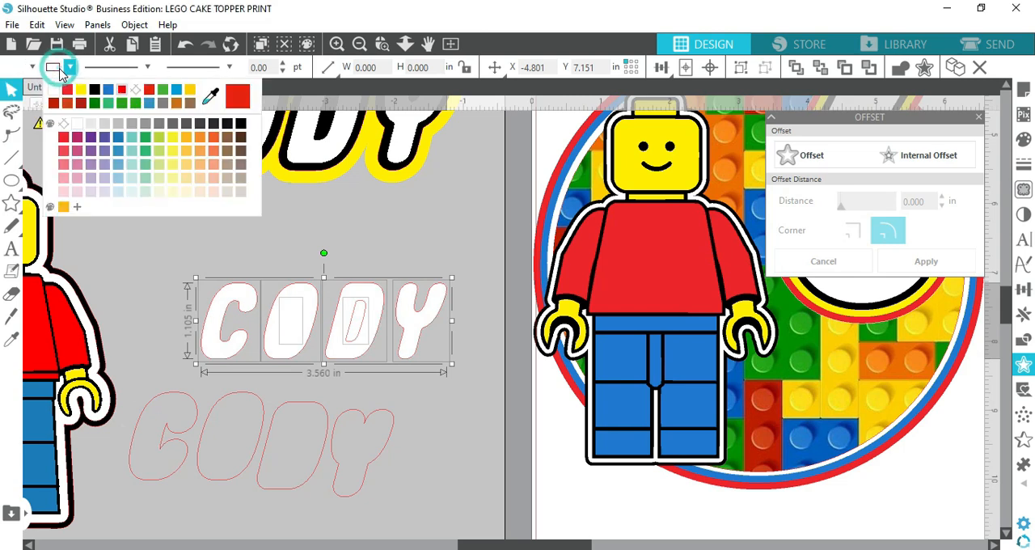
pyautogui.click(61, 95)
pyautogui.click(350, 206)
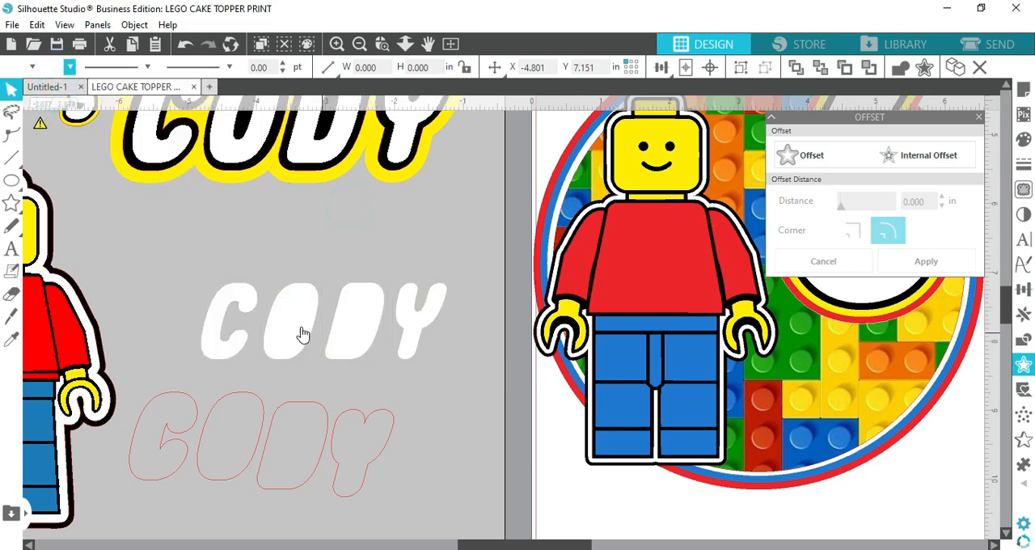
# Try to subtract the inner counter shape from the white O, and undo the subtraction
pyautogui.click(273, 275)
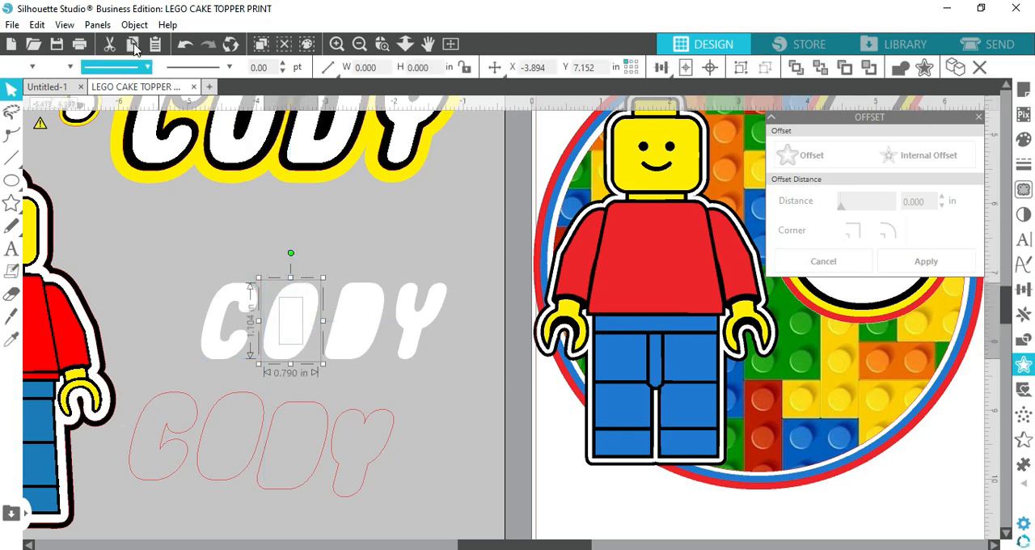
pyautogui.click(134, 24)
pyautogui.click(162, 134)
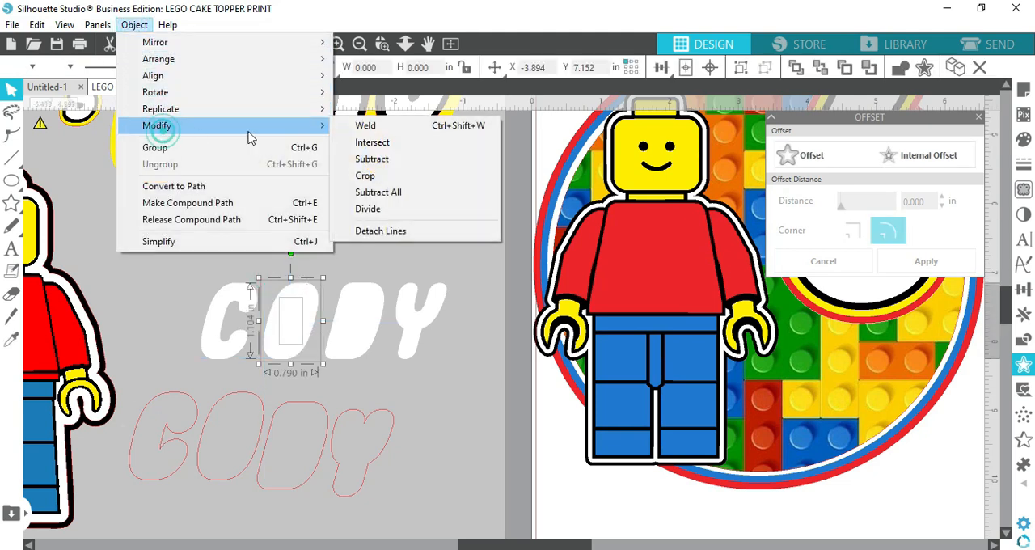
pyautogui.click(370, 159)
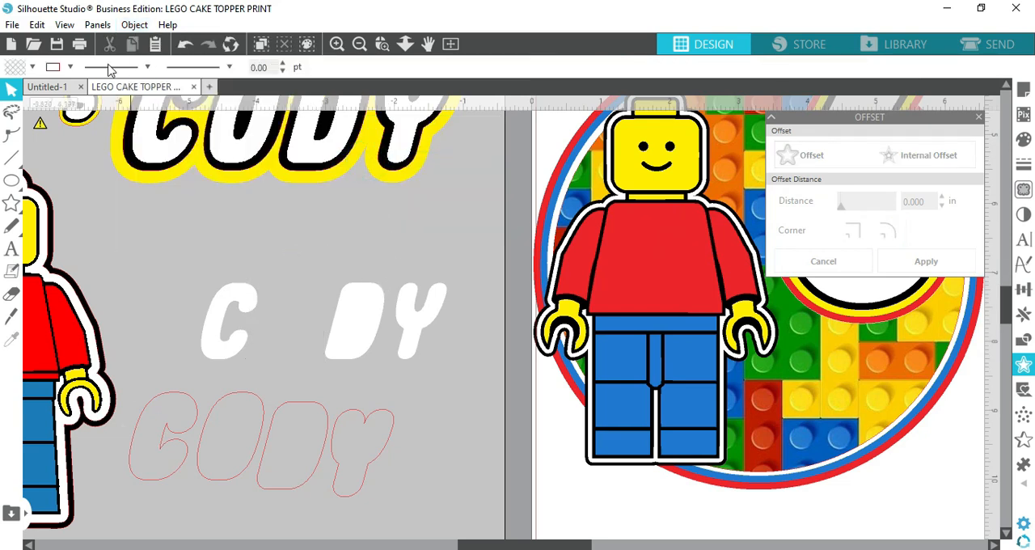
pyautogui.click(184, 44)
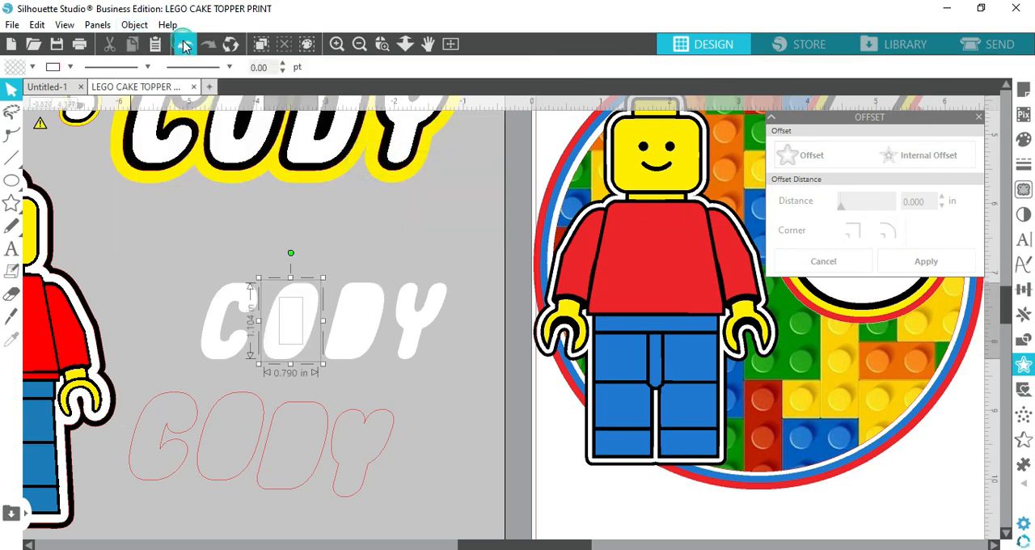
# Move the white O body up above the name, off its inner counter shape
pyautogui.click(390, 396)
pyautogui.moveTo(296, 331); pyautogui.dragTo(332, 271)
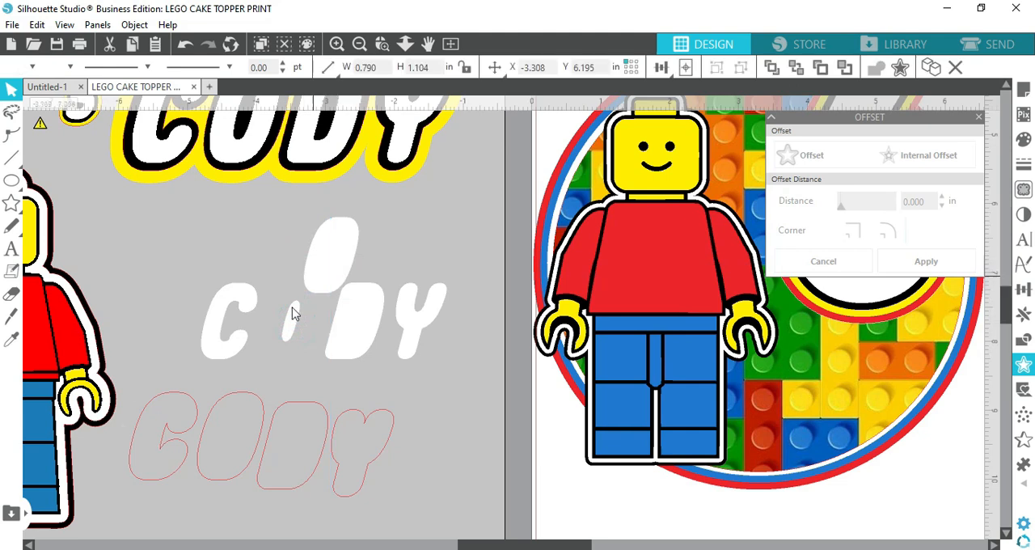
# Try filling the O's counter red and moving the O body back over it, and undo both changes
pyautogui.click(287, 332)
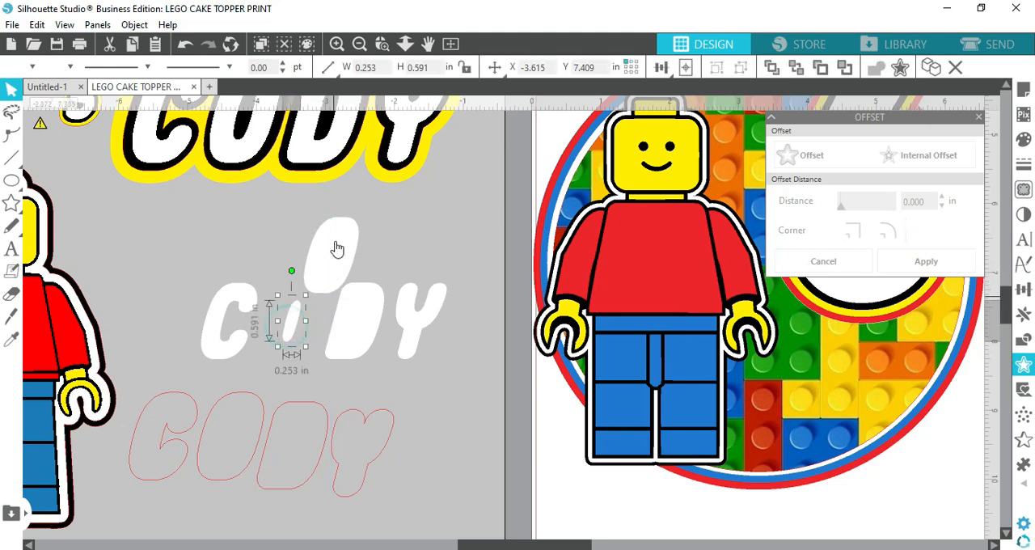
pyautogui.click(30, 68)
pyautogui.click(33, 92)
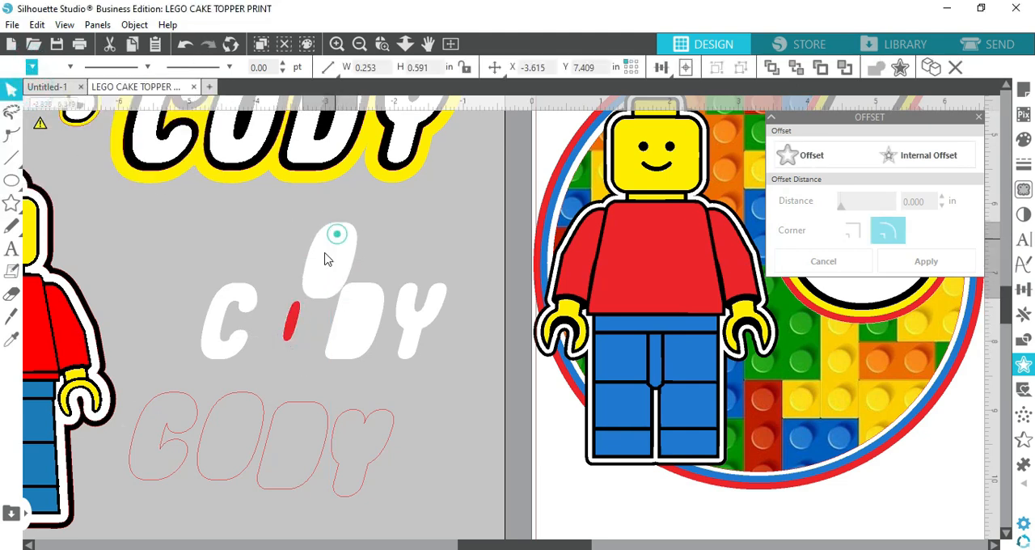
pyautogui.moveTo(324, 256); pyautogui.dragTo(302, 300)
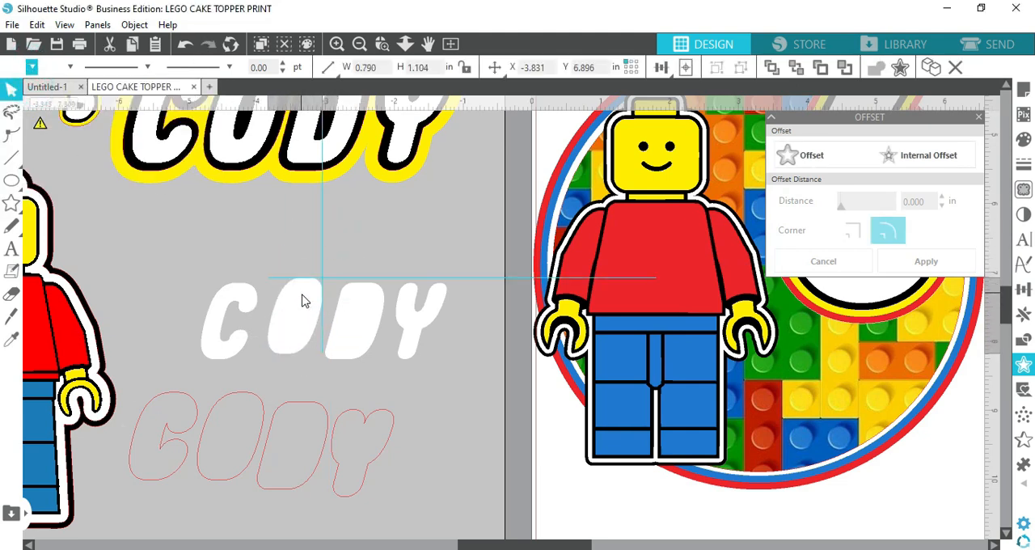
pyautogui.click(185, 45)
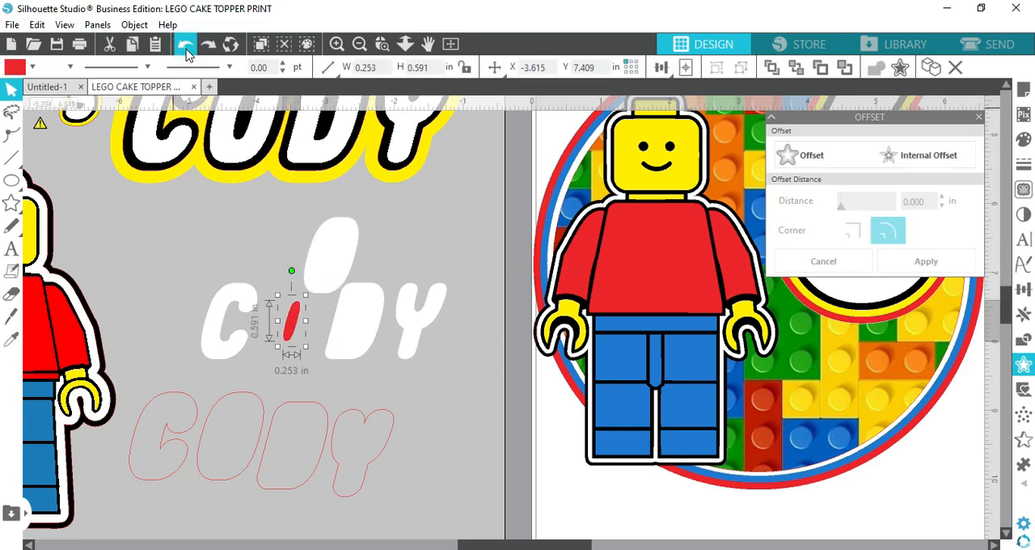
pyautogui.click(185, 45)
pyautogui.click(185, 46)
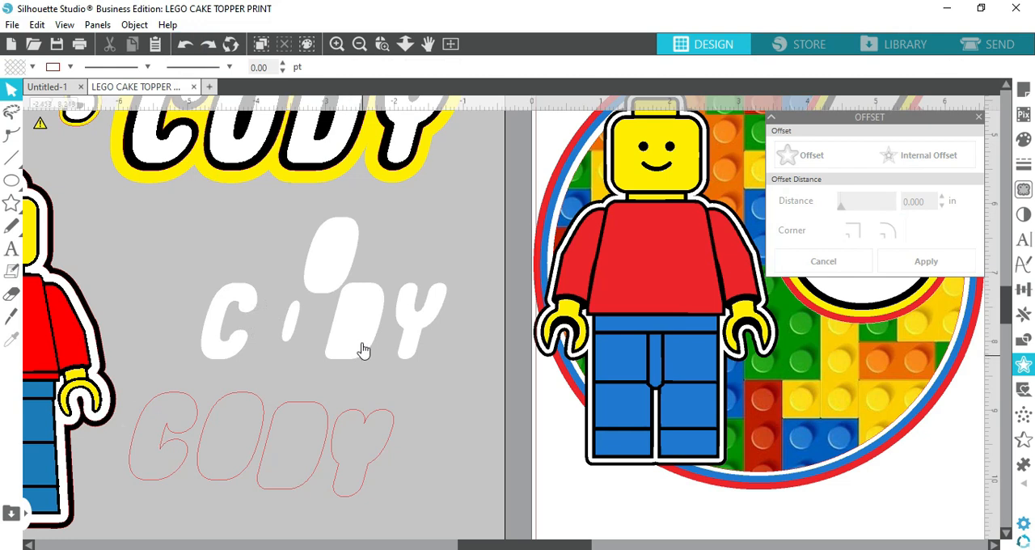
# Move the white D body up beside the O body and bring both letters' counter shapes to the front
pyautogui.moveTo(364, 349); pyautogui.dragTo(393, 272)
pyautogui.click(293, 337)
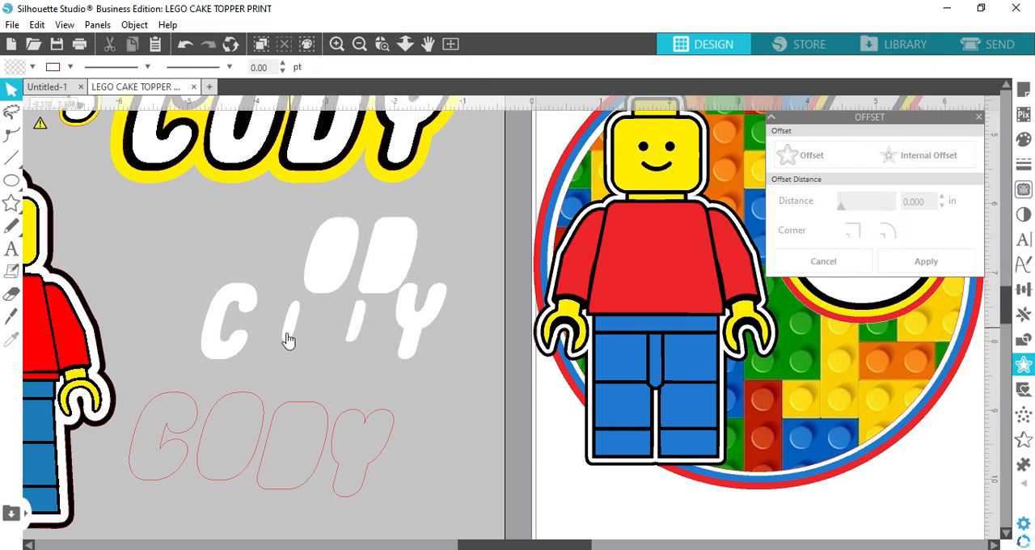
pyautogui.moveTo(346, 363); pyautogui.dragTo(356, 328)
pyautogui.rightClick(354, 325)
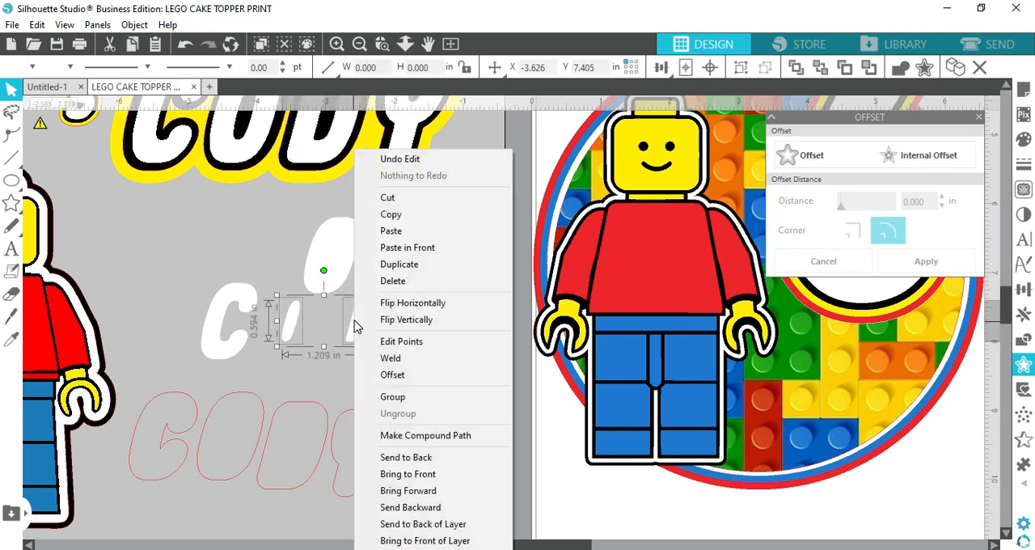
pyautogui.click(411, 475)
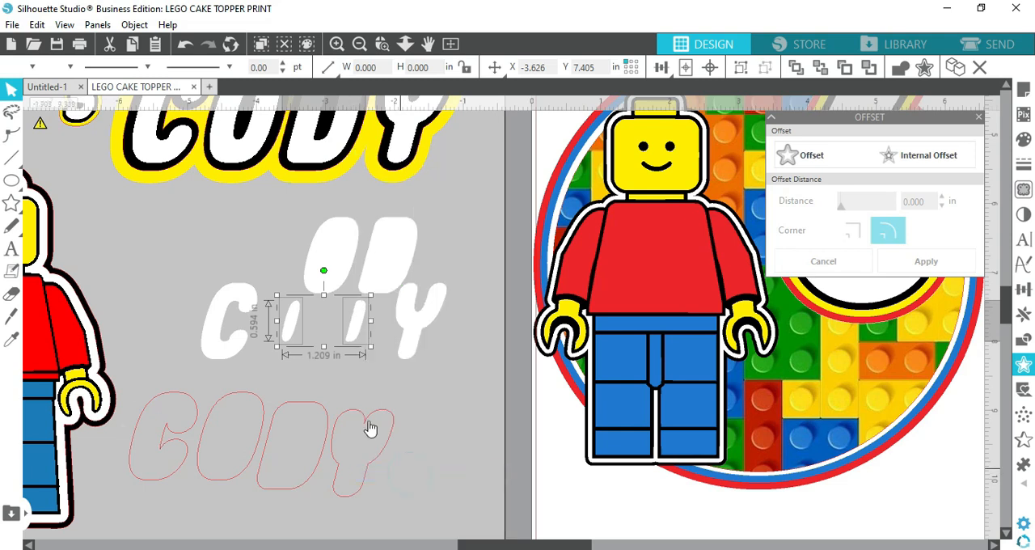
# Move the white D and O bodies back into the name over their counter shapes
pyautogui.moveTo(385, 286); pyautogui.dragTo(356, 342)
pyautogui.moveTo(330, 288); pyautogui.dragTo(295, 341)
pyautogui.moveTo(268, 264); pyautogui.dragTo(376, 368)
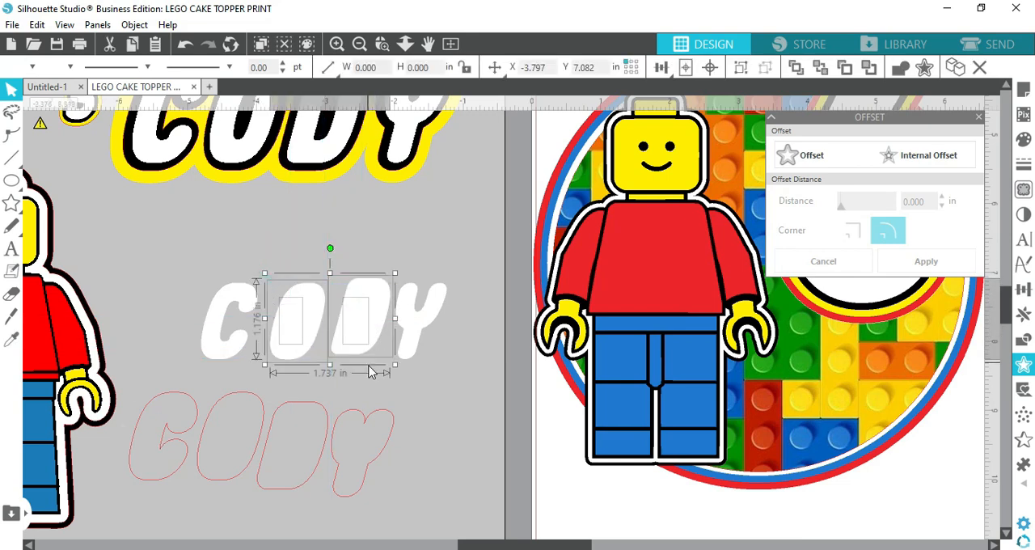
pyautogui.click(389, 414)
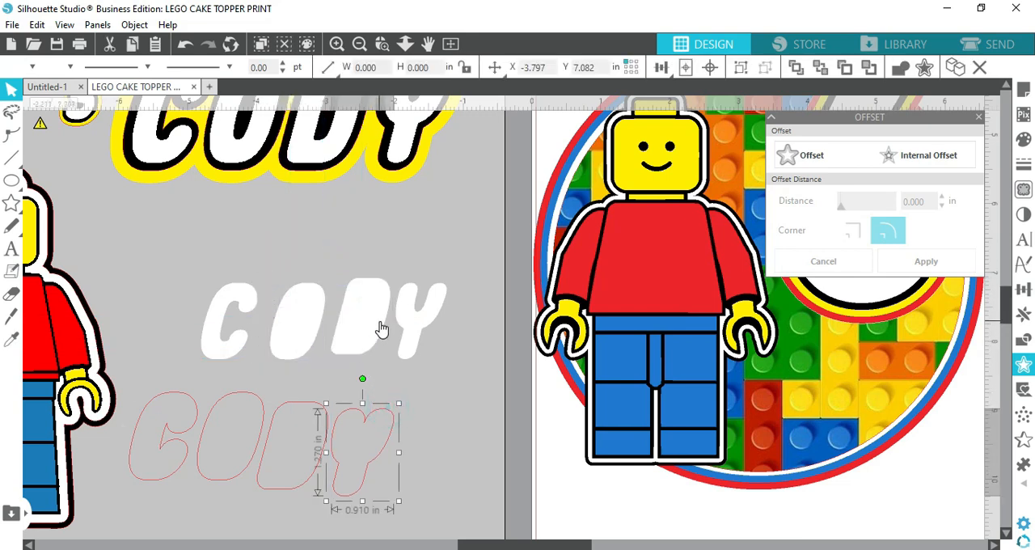
pyautogui.click(382, 323)
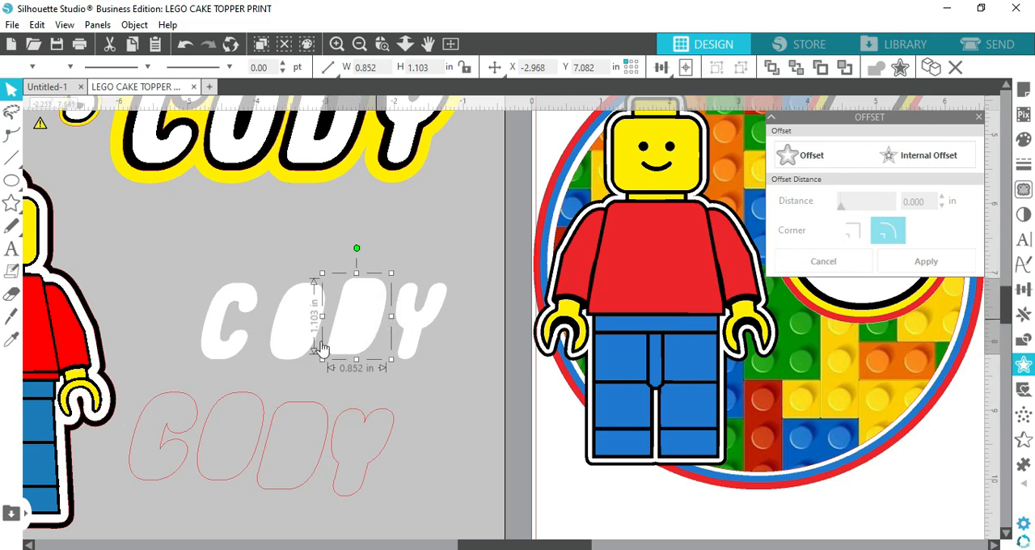
pyautogui.click(289, 348)
# Centre the counter shapes within the white O and the white D
pyautogui.moveTo(279, 266); pyautogui.dragTo(312, 315)
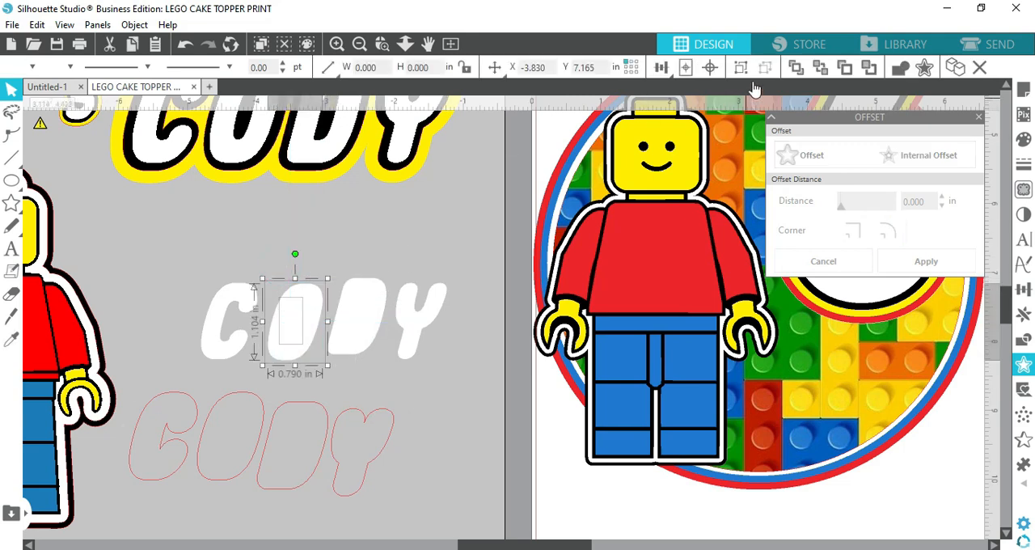
pyautogui.click(715, 69)
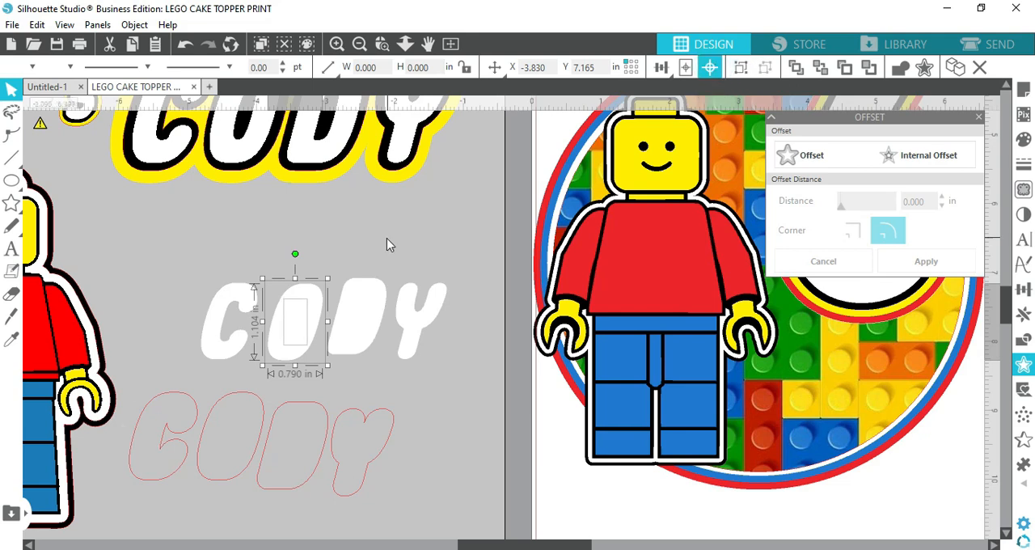
pyautogui.moveTo(336, 269); pyautogui.dragTo(378, 320)
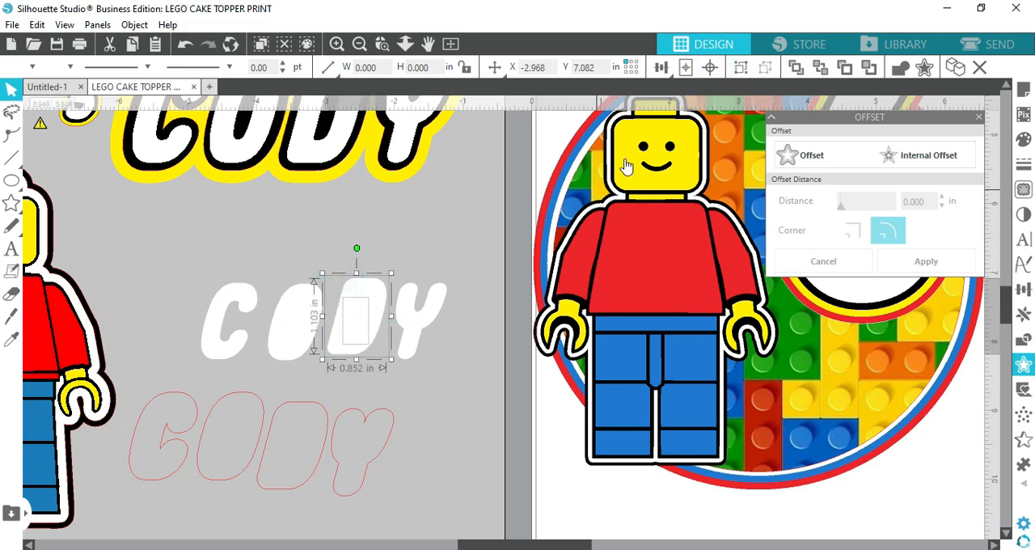
pyautogui.click(709, 69)
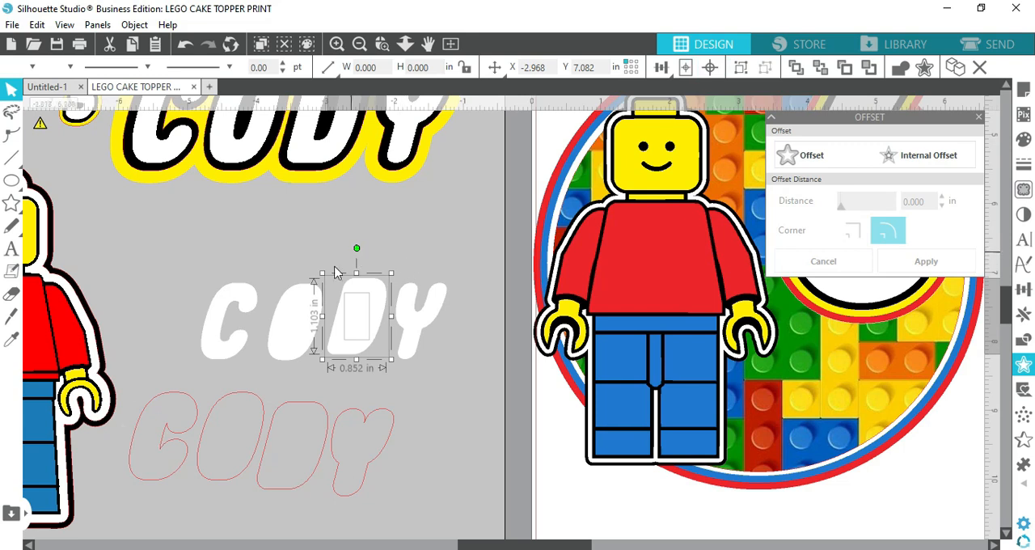
# Subtract the counter shape from the white O to cut out its centre
pyautogui.moveTo(378, 315); pyautogui.dragTo(320, 326)
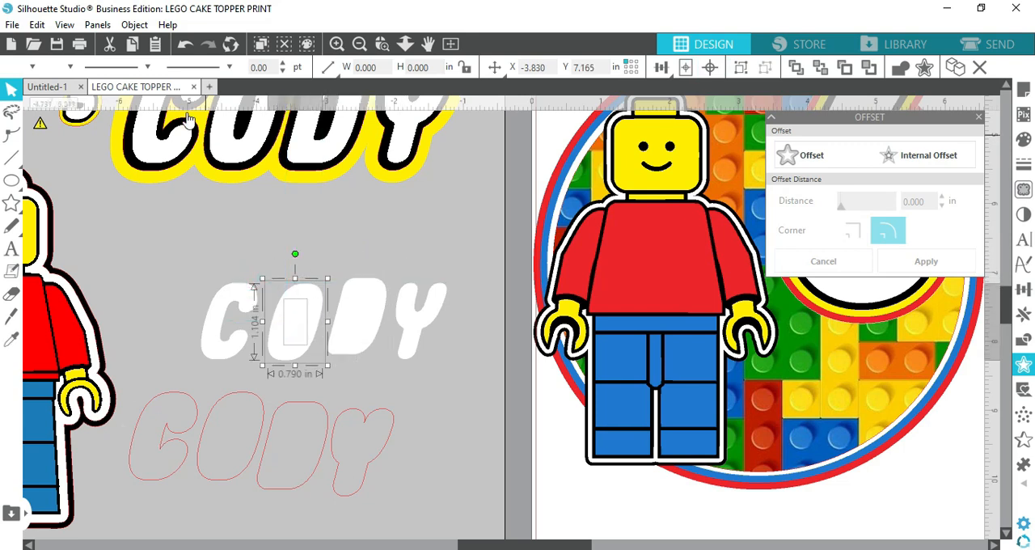
pyautogui.click(134, 25)
pyautogui.moveTo(168, 128)
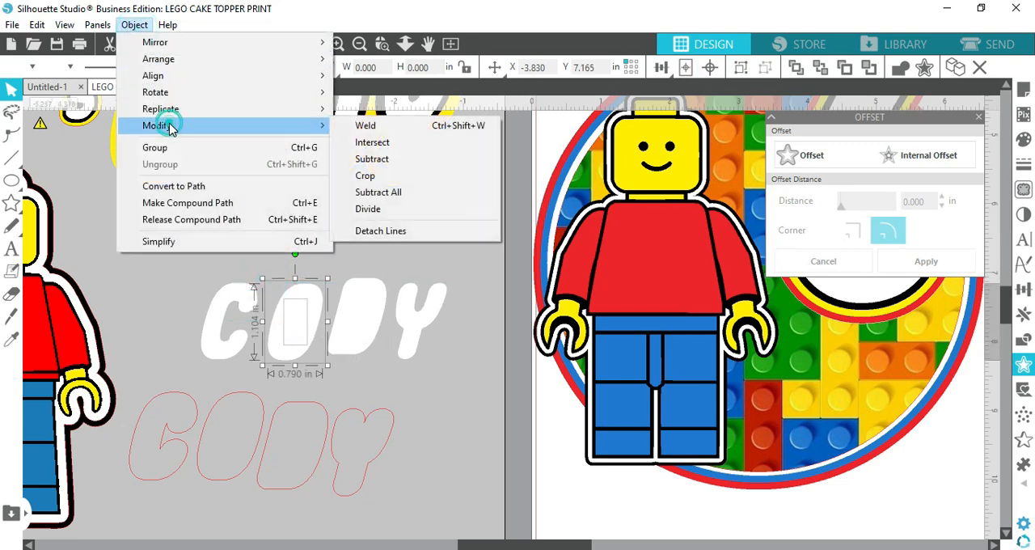
pyautogui.click(380, 159)
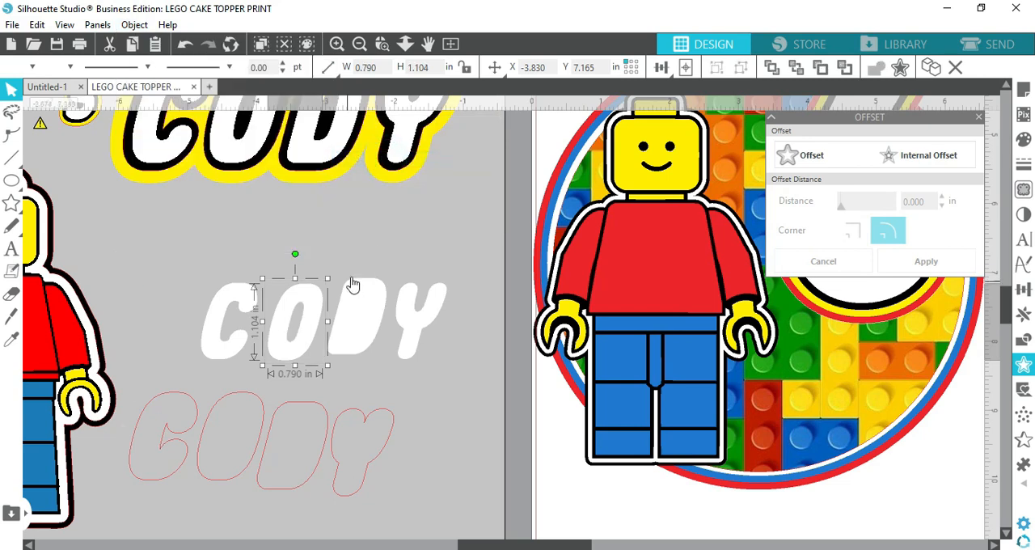
# Subtract the counter shape from the white D to cut out its centre
pyautogui.moveTo(340, 271); pyautogui.dragTo(375, 317)
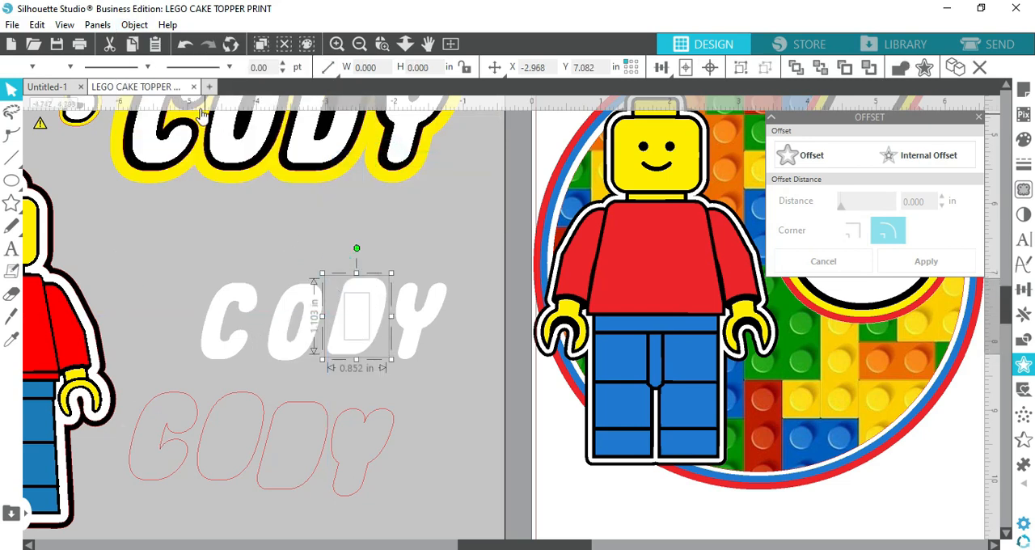
pyautogui.click(135, 25)
pyautogui.moveTo(168, 127)
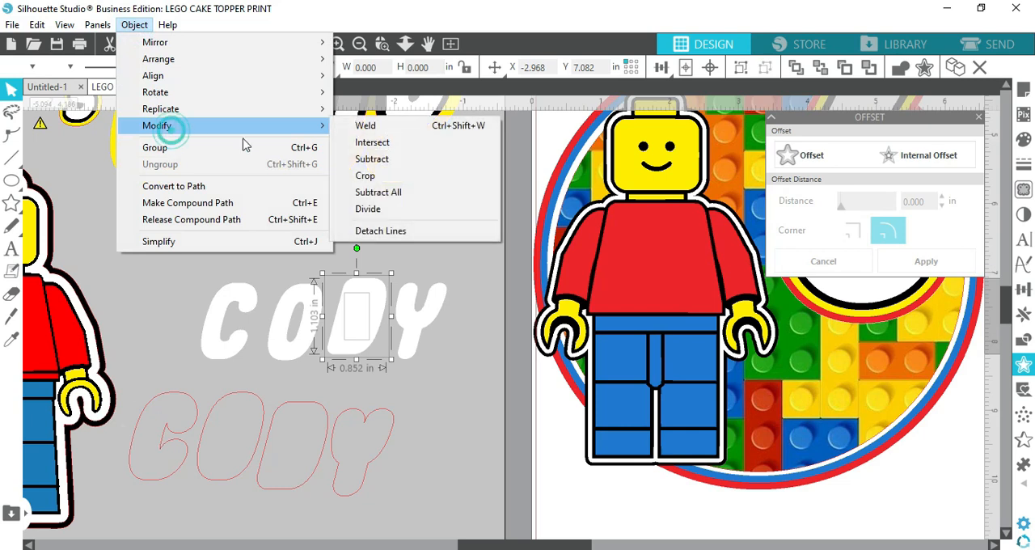
pyautogui.click(364, 159)
pyautogui.click(444, 411)
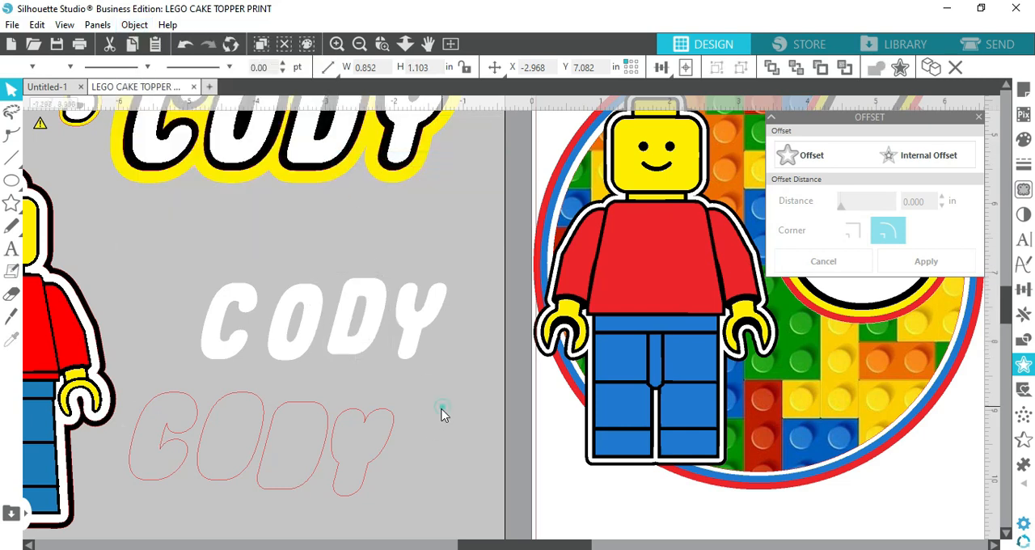
# Move the white C, D and Y closer to the O to tighten the name's letter spacing
pyautogui.moveTo(223, 332); pyautogui.dragTo(231, 351)
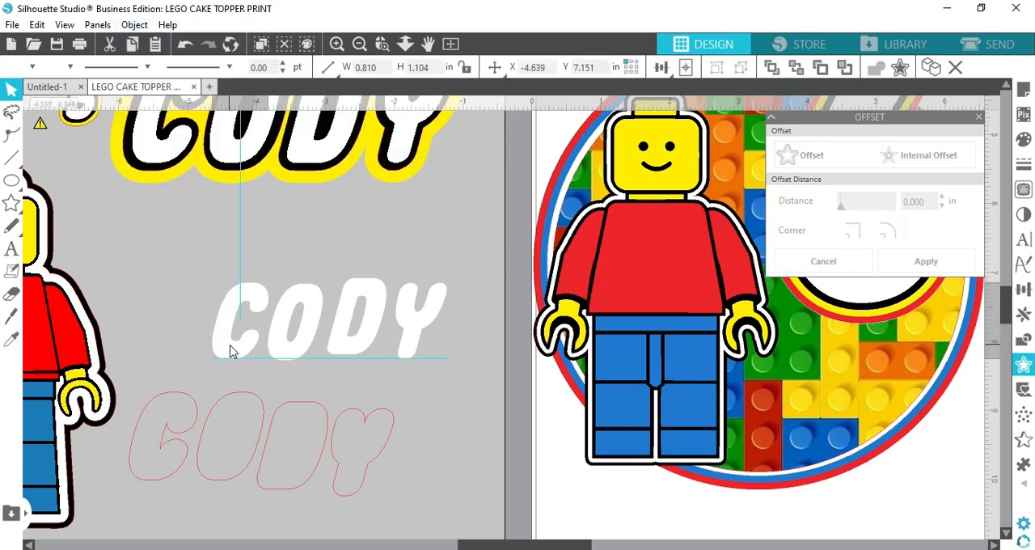
pyautogui.click(327, 234)
pyautogui.moveTo(359, 350); pyautogui.dragTo(404, 346)
pyautogui.click(386, 356)
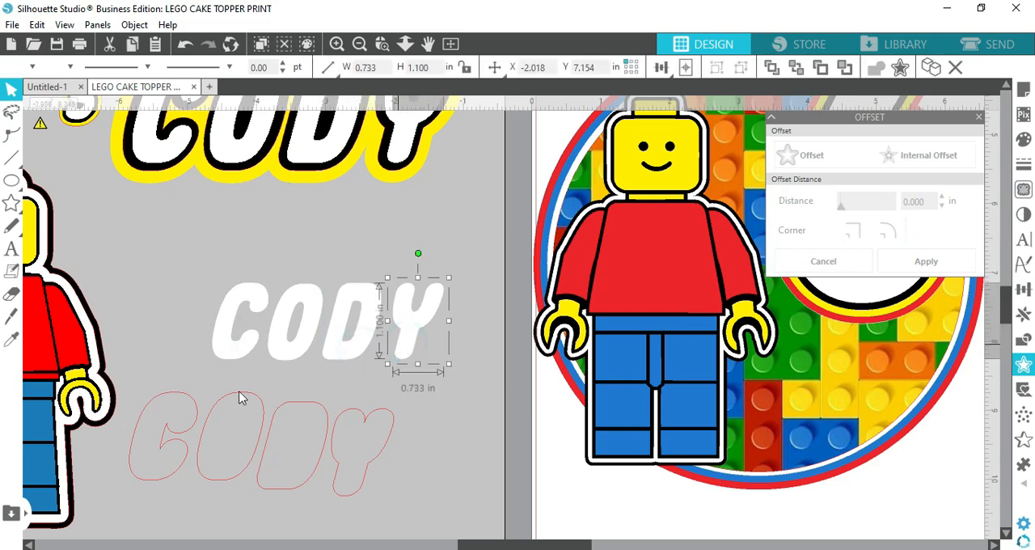
# Give the four separate red letter outlines below the white name a black fill and black line colour
pyautogui.moveTo(109, 450); pyautogui.dragTo(395, 481)
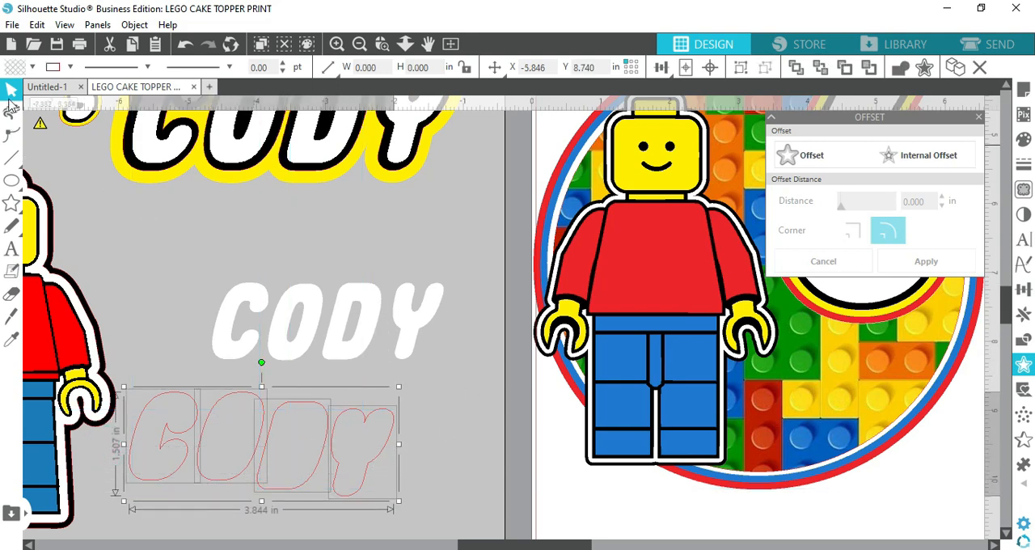
pyautogui.click(13, 70)
pyautogui.click(57, 90)
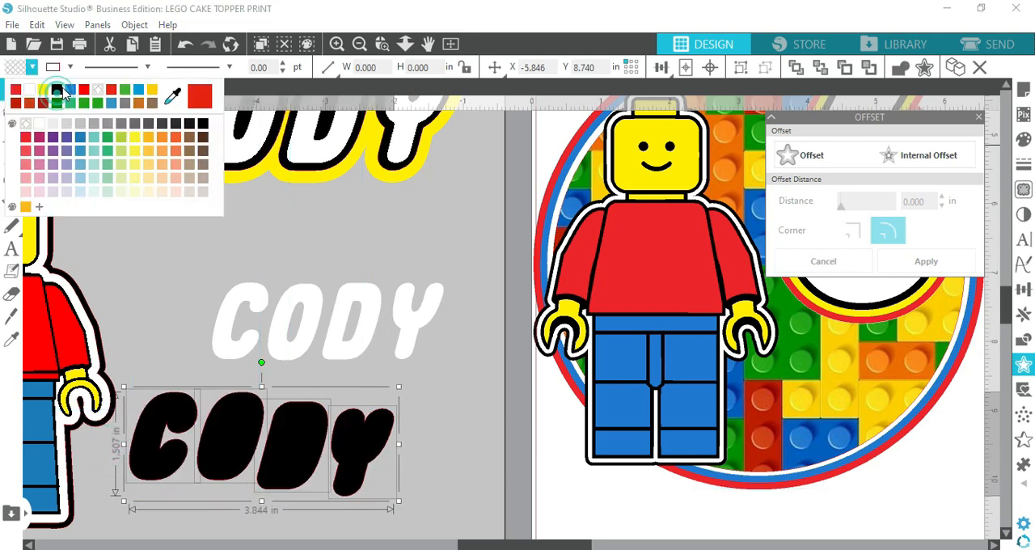
pyautogui.click(69, 67)
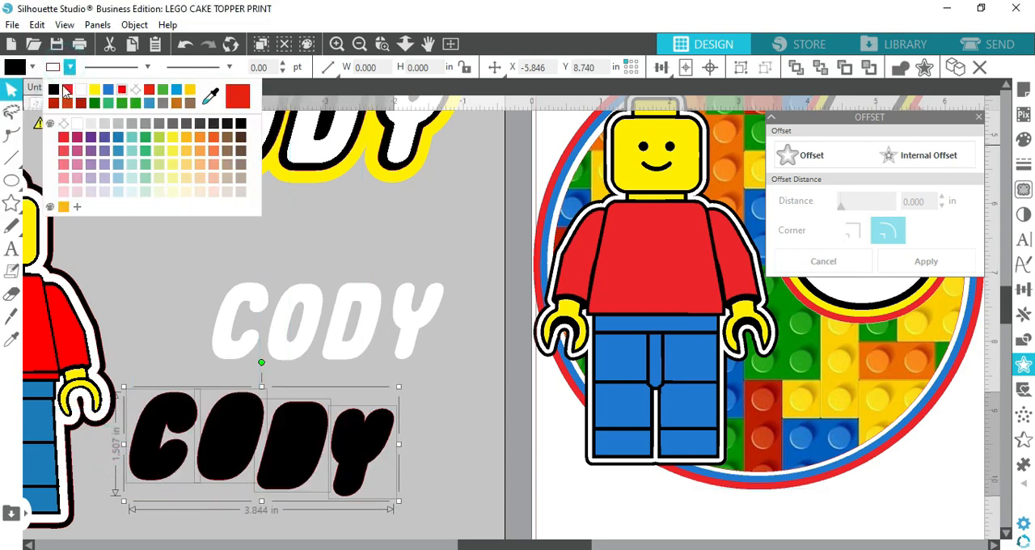
pyautogui.click(455, 441)
# Move the black Y apart from the D, send all black letters to the back and place them behind the white name
pyautogui.moveTo(358, 458); pyautogui.dragTo(376, 425)
pyautogui.moveTo(142, 505); pyautogui.dragTo(380, 444)
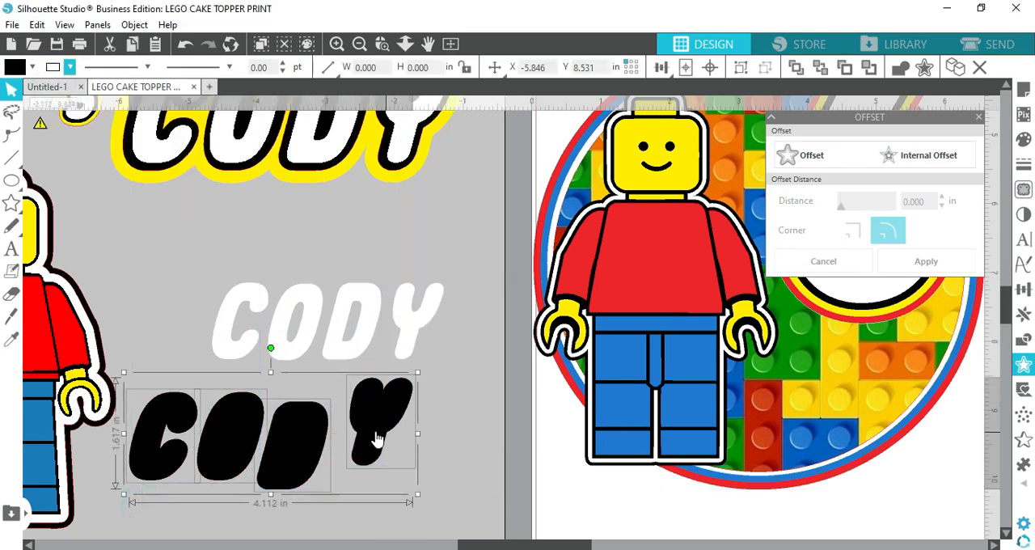
pyautogui.rightClick(375, 437)
pyautogui.click(442, 335)
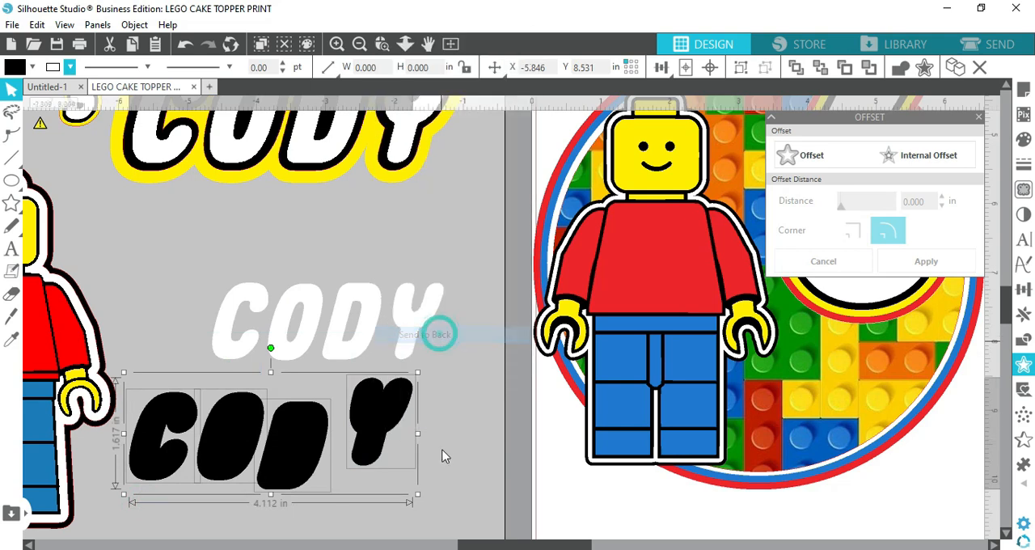
pyautogui.moveTo(374, 431); pyautogui.dragTo(413, 329)
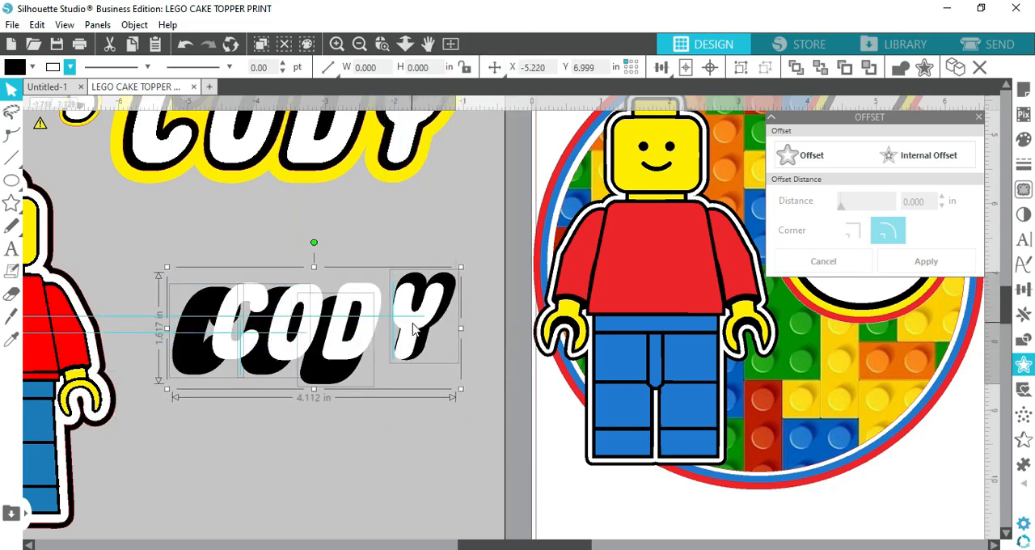
# Position each white letter over its matching black backing letter so an even black border surrounds it
pyautogui.click(399, 475)
pyautogui.moveTo(245, 356); pyautogui.dragTo(207, 357)
pyautogui.moveTo(299, 361); pyautogui.dragTo(278, 361)
pyautogui.moveTo(339, 356); pyautogui.dragTo(327, 369)
pyautogui.click(401, 358)
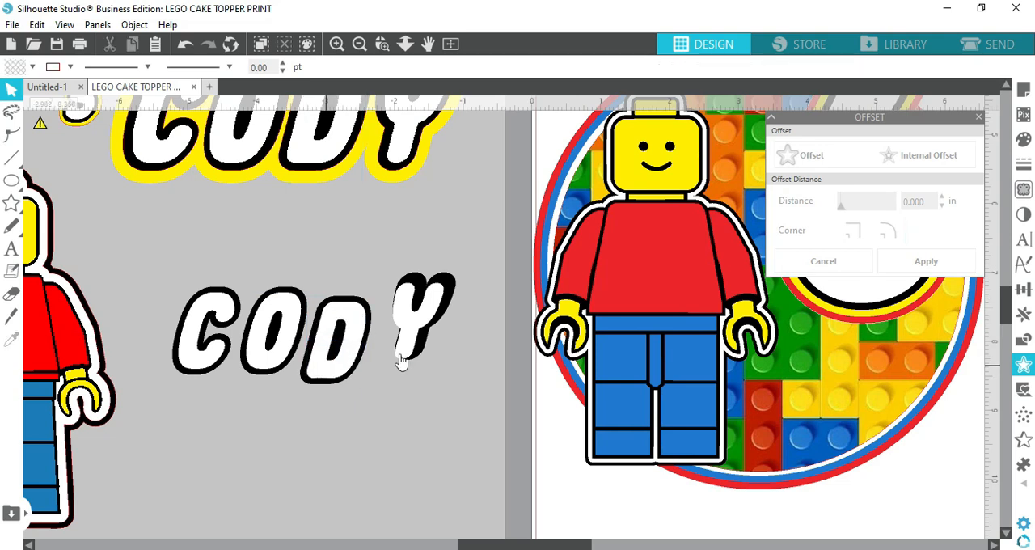
pyautogui.moveTo(415, 340); pyautogui.dragTo(425, 335)
pyautogui.click(458, 333)
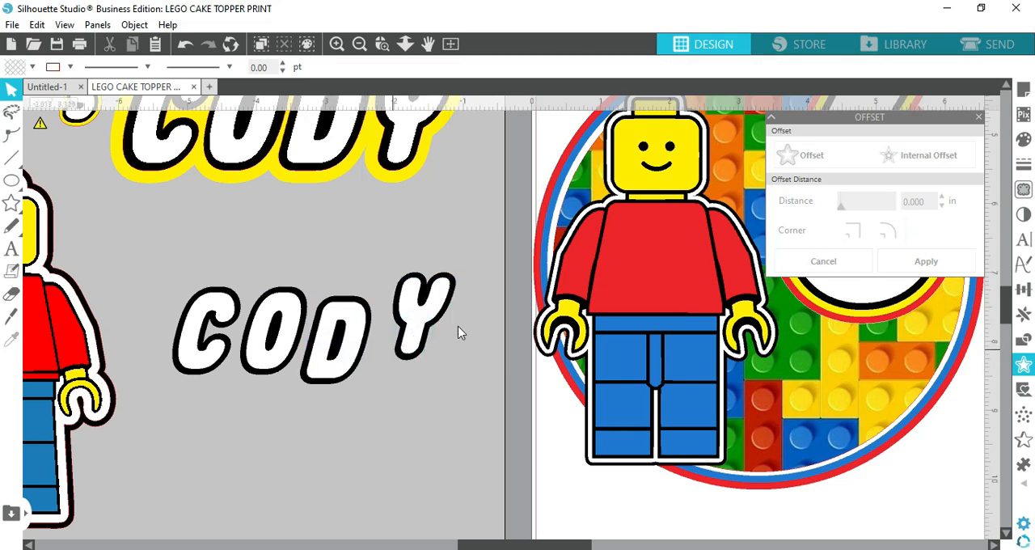
# Group each white letter with its black backing, one letter at a time
pyautogui.moveTo(446, 272); pyautogui.dragTo(455, 298)
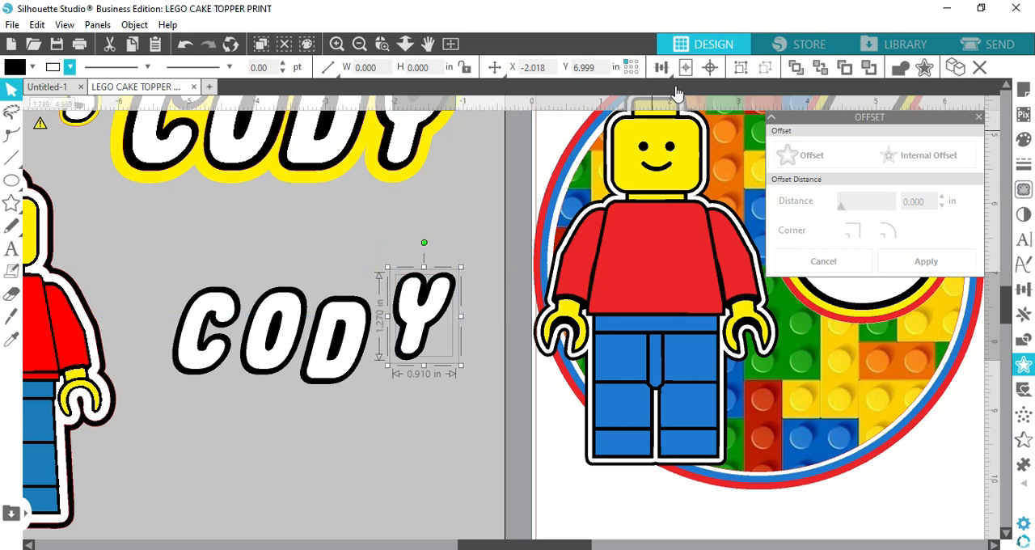
pyautogui.click(328, 306)
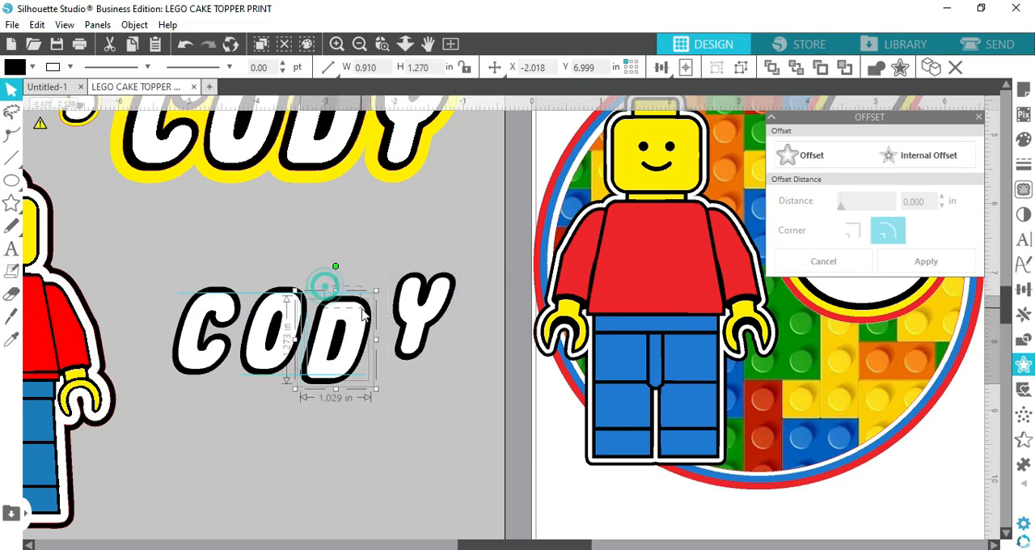
pyautogui.click(261, 282)
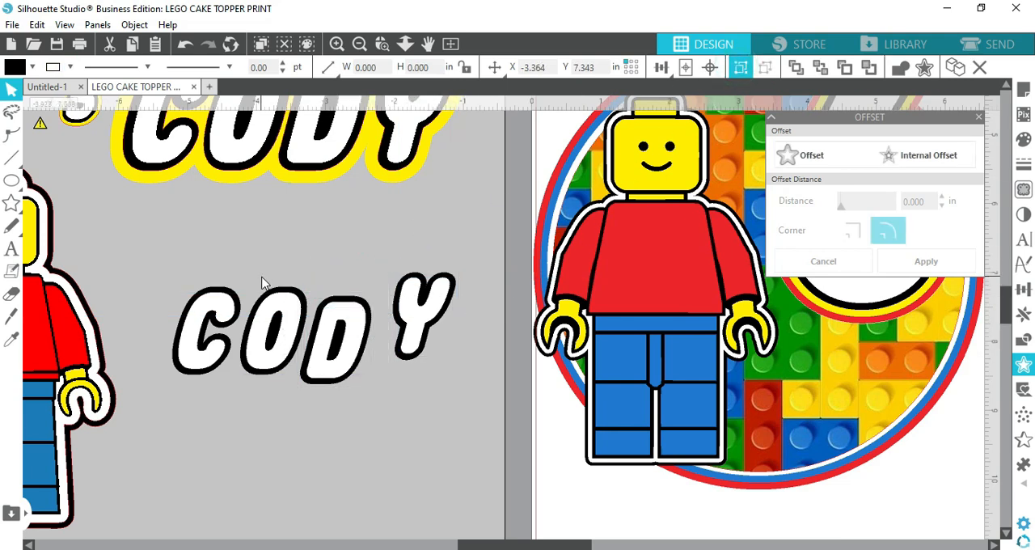
pyautogui.click(274, 298)
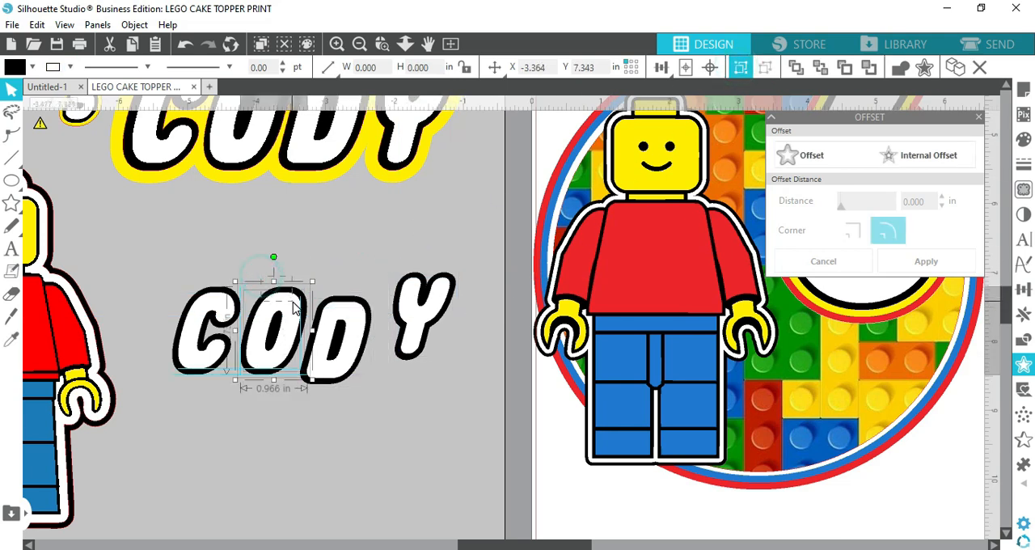
pyautogui.click(194, 283)
# Arrange the grouped letters close together in one even line to form the name
pyautogui.moveTo(291, 354); pyautogui.dragTo(331, 366)
pyautogui.moveTo(412, 351); pyautogui.dragTo(392, 358)
pyautogui.click(391, 358)
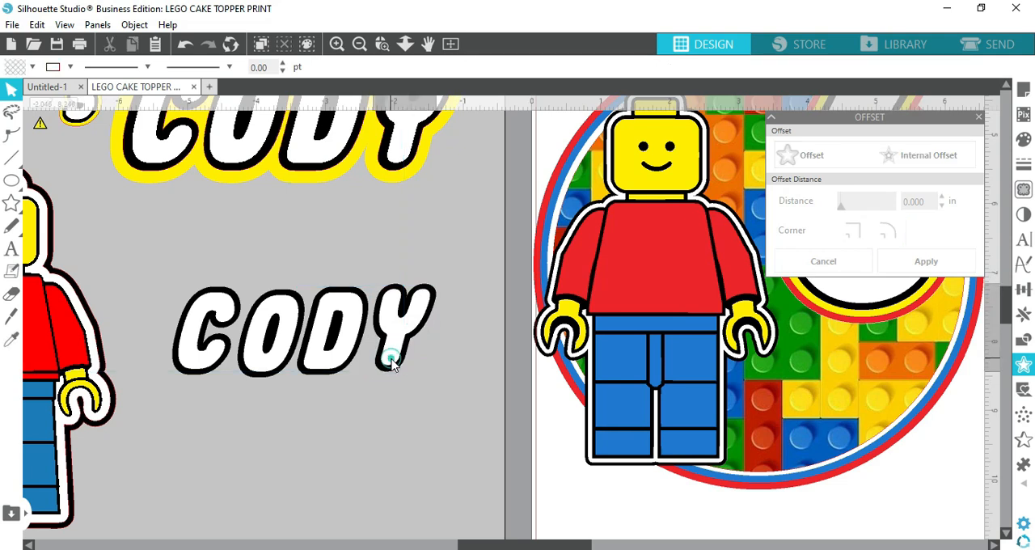
pyautogui.moveTo(213, 363); pyautogui.dragTo(215, 370)
pyautogui.click(405, 364)
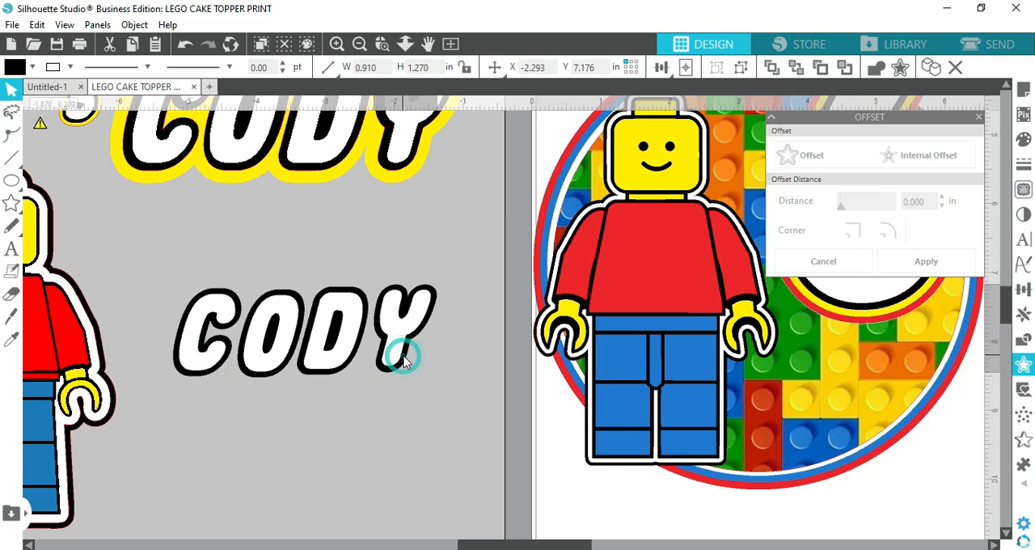
pyautogui.moveTo(405, 364); pyautogui.dragTo(403, 366)
# Group all the black-bordered letters of the name and create a rounded offset around them
pyautogui.moveTo(152, 288); pyautogui.dragTo(466, 368)
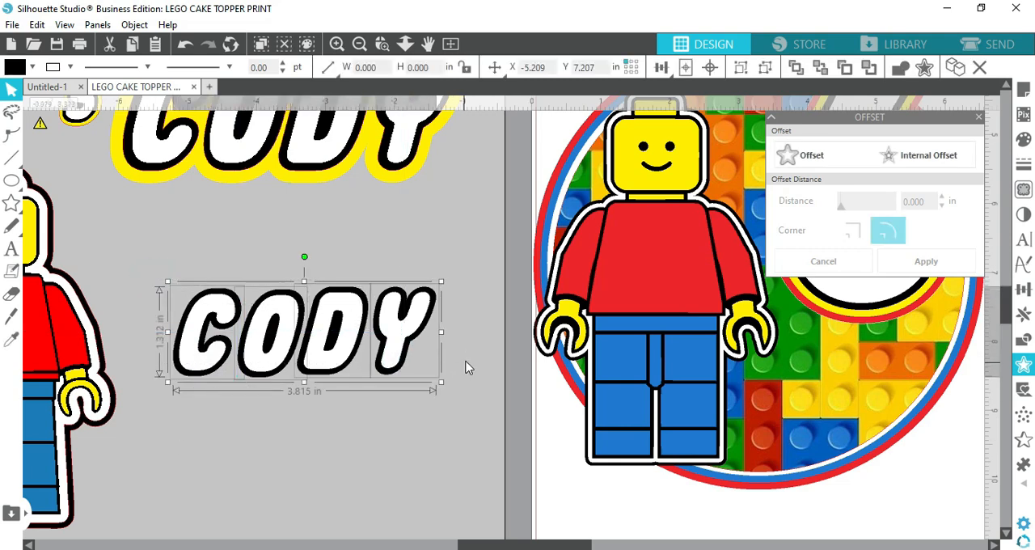
pyautogui.click(739, 69)
pyautogui.click(811, 156)
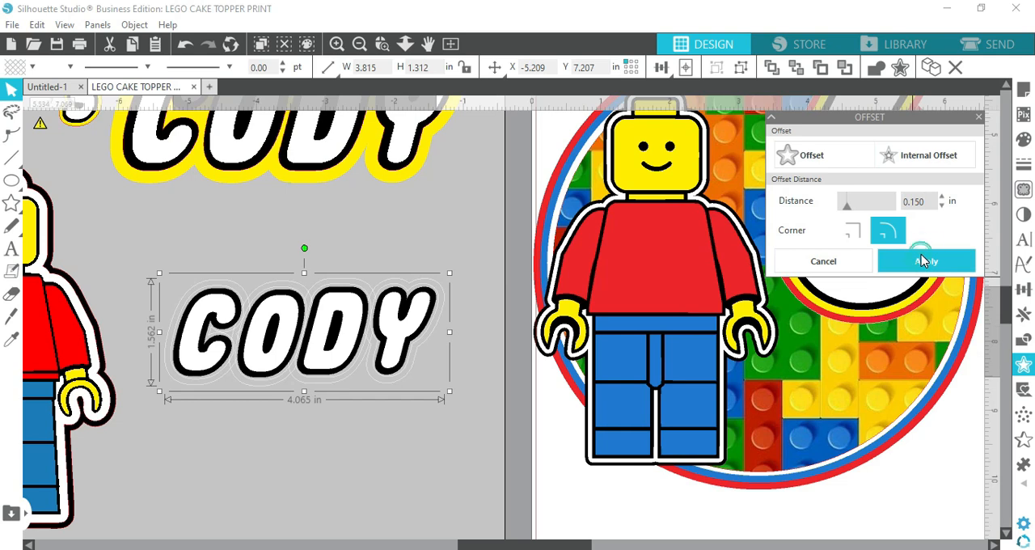
# Fill the offset around the name with yellow and set its line colour to yellow
pyautogui.click(22, 67)
pyautogui.click(56, 89)
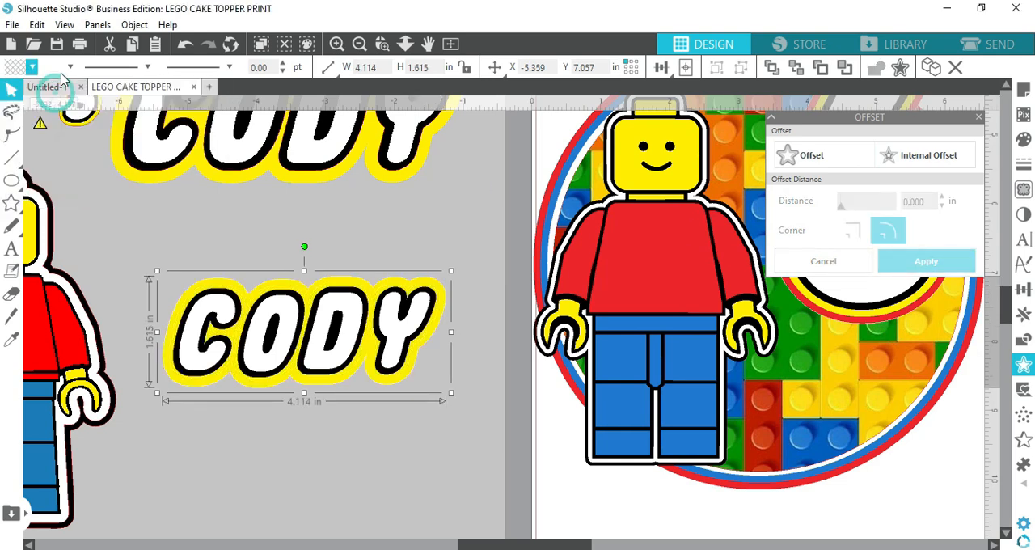
pyautogui.click(70, 66)
pyautogui.click(55, 91)
pyautogui.click(300, 457)
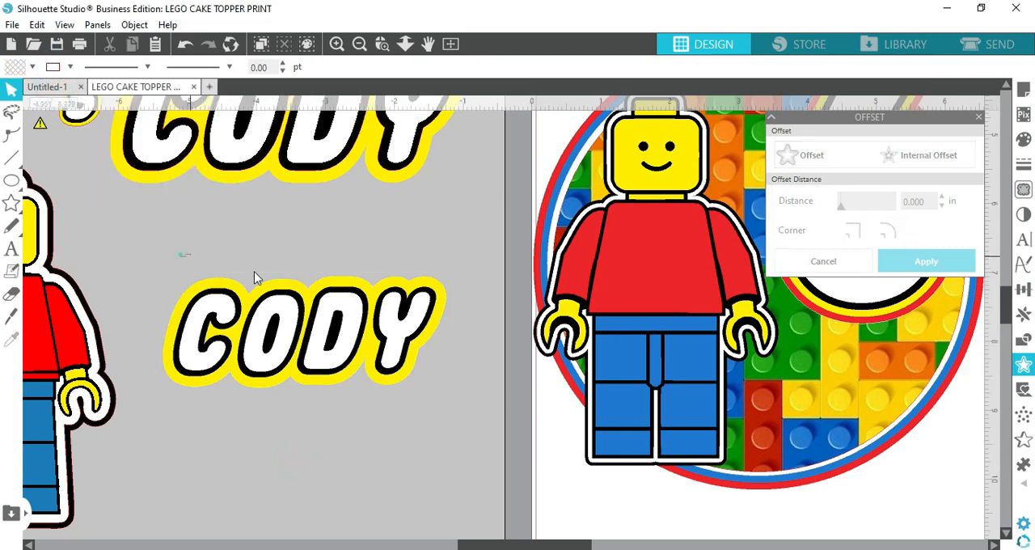
# Pull the lettering and its yellow backing apart to show the layers, and place the lettering back on the backing
pyautogui.click(394, 376)
pyautogui.click(361, 418)
pyautogui.moveTo(335, 354); pyautogui.dragTo(335, 485)
pyautogui.moveTo(277, 340); pyautogui.dragTo(277, 284)
pyautogui.moveTo(325, 461); pyautogui.dragTo(339, 285)
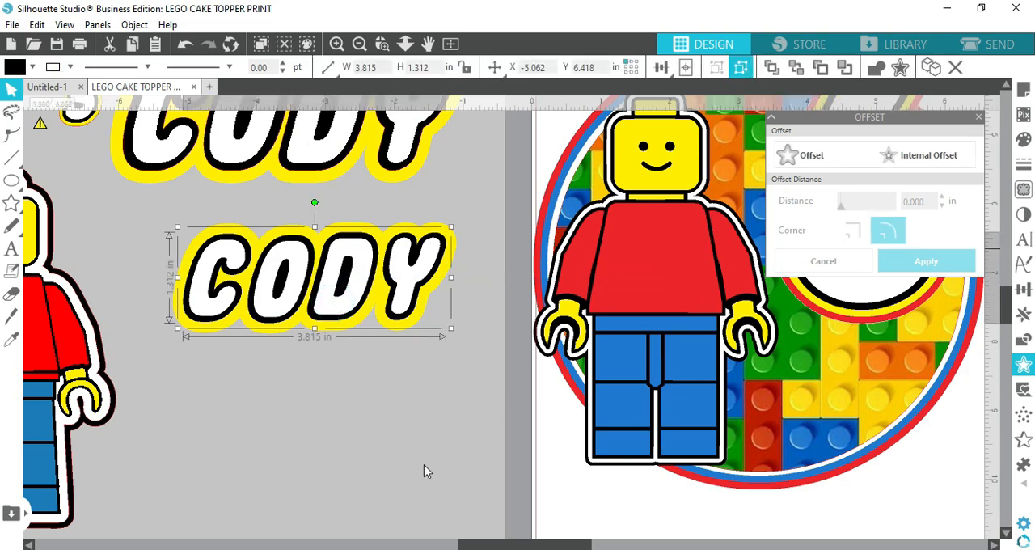
# Move the layered name onto the page over the lower part of the brick circle
pyautogui.click(312, 528)
pyautogui.moveTo(443, 353); pyautogui.dragTo(848, 431)
pyautogui.moveTo(517, 548); pyautogui.dragTo(602, 537)
pyautogui.scroll(1, 589, 441)
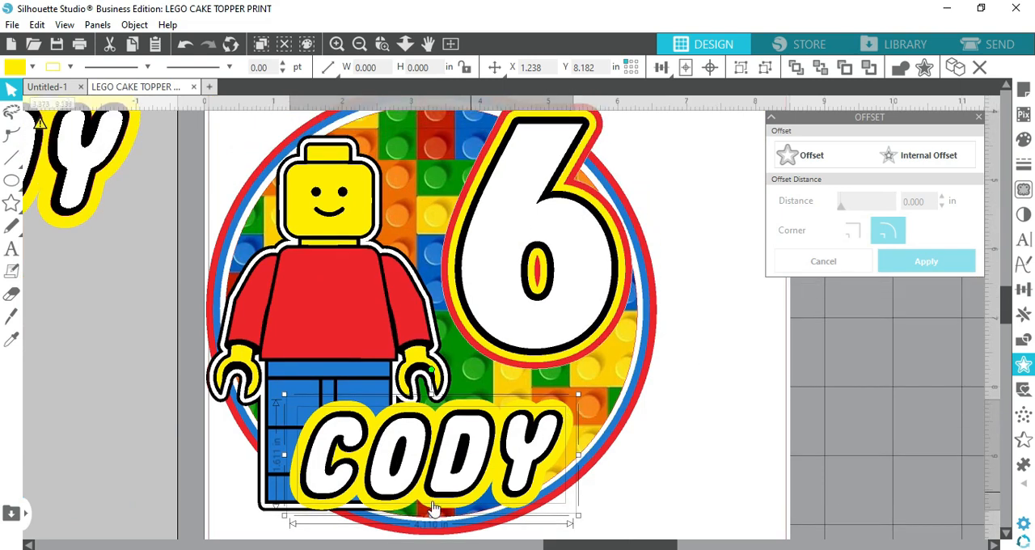
# Enlarge the name across the bottom of the brick circle to about 5.49 in wide and 2.15 in high
pyautogui.moveTo(284, 516); pyautogui.dragTo(240, 532)
pyautogui.moveTo(581, 394); pyautogui.dragTo(629, 374)
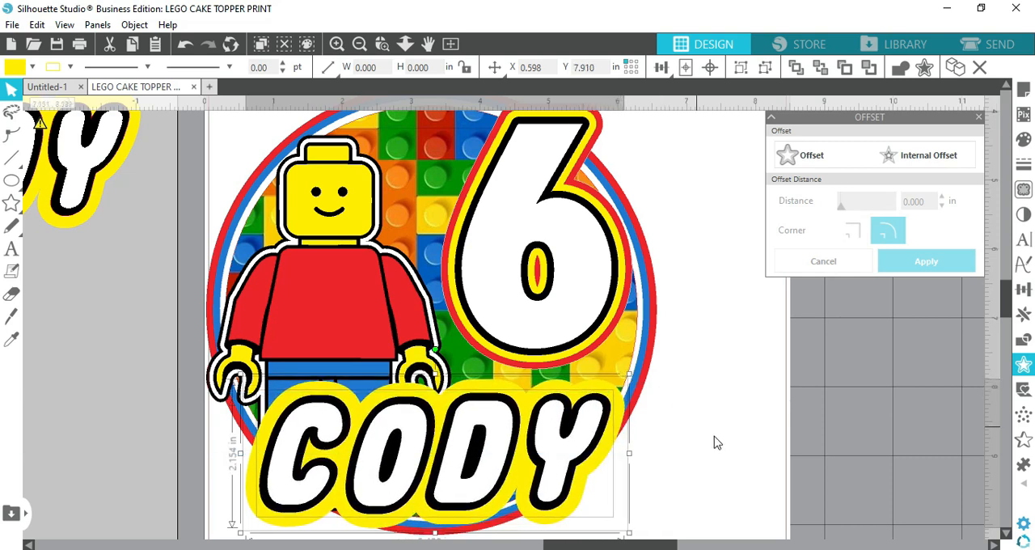
pyautogui.scroll(-1, 715, 443)
pyautogui.scroll(1, 715, 441)
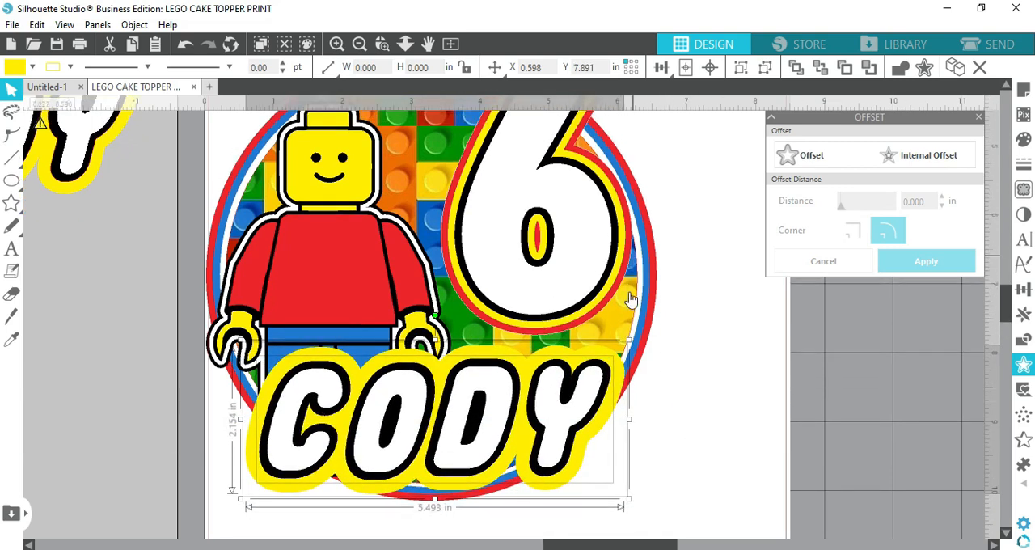
# Move the minifig up so its head rises above the circle, and shift the large 6 slightly up and outward
pyautogui.click(360, 45)
pyautogui.click(361, 45)
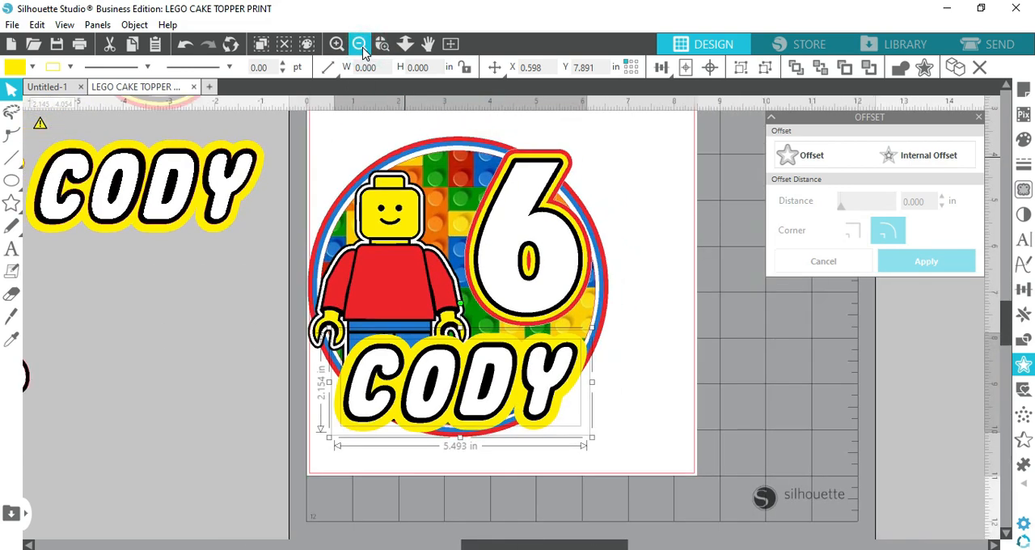
pyautogui.click(361, 44)
pyautogui.moveTo(424, 272); pyautogui.dragTo(436, 239)
pyautogui.moveTo(498, 262); pyautogui.dragTo(509, 257)
pyautogui.click(76, 430)
pyautogui.scroll(2, 276, 381)
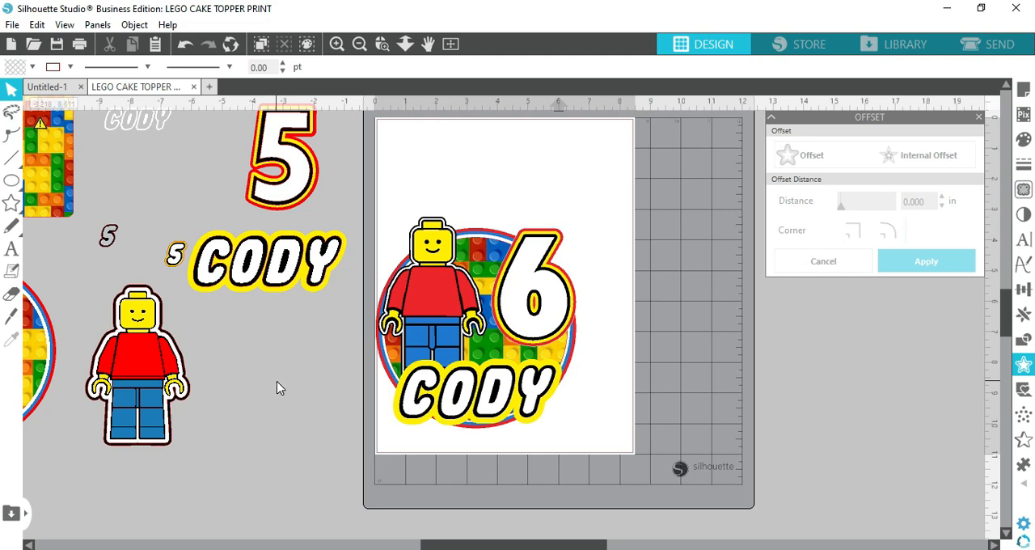
# Duplicate the large 6, shrink the copy to about 0.78 by 1.49 in and place it on the minifig's chest
pyautogui.click(519, 281)
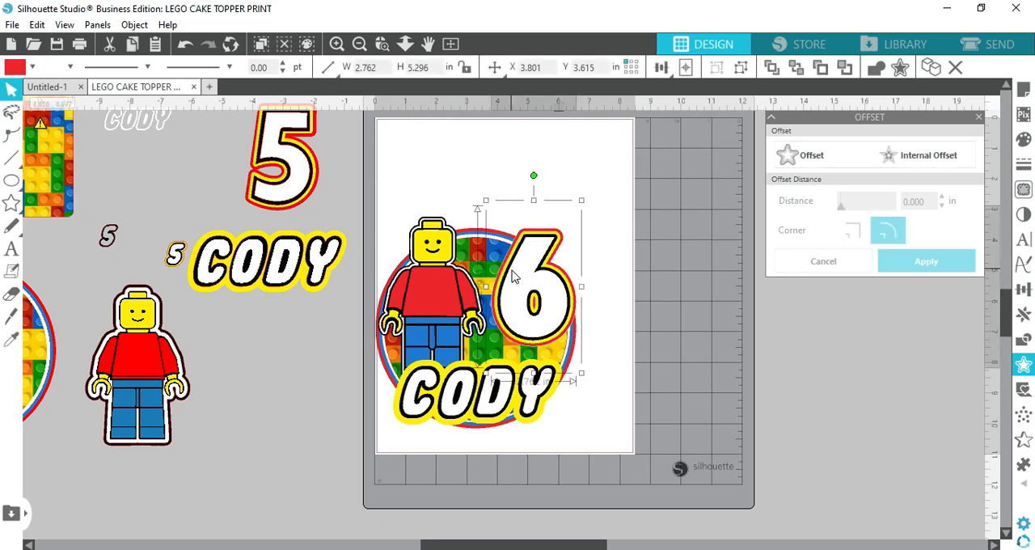
pyautogui.rightClick(509, 267)
pyautogui.click(564, 254)
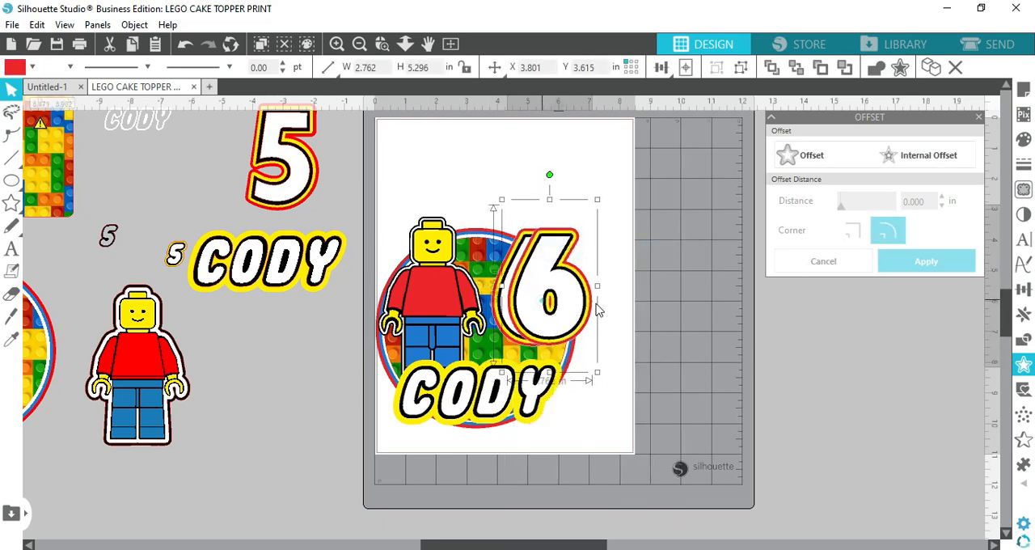
pyautogui.moveTo(566, 291); pyautogui.dragTo(677, 285)
pyautogui.moveTo(691, 191); pyautogui.dragTo(613, 309)
pyautogui.moveTo(627, 346); pyautogui.dragTo(443, 301)
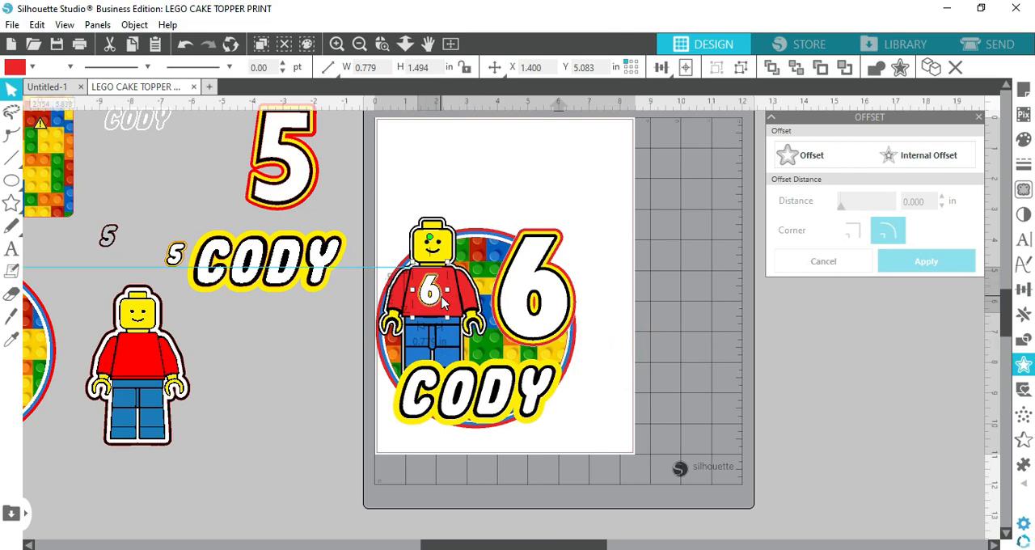
pyautogui.click(615, 423)
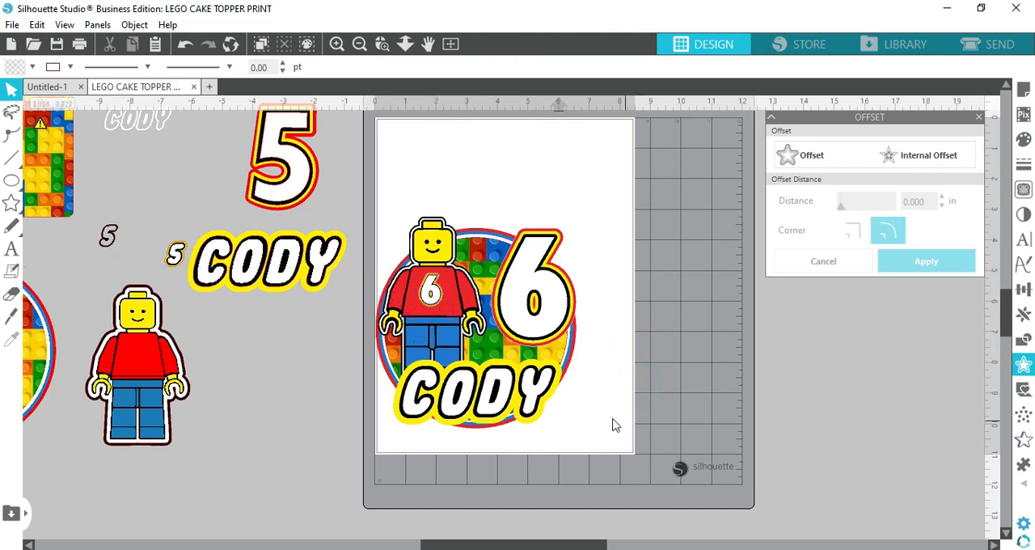
# Move the spare minifig, 5s and layered name beside the page farther away from it together
pyautogui.scroll(2, 649, 459)
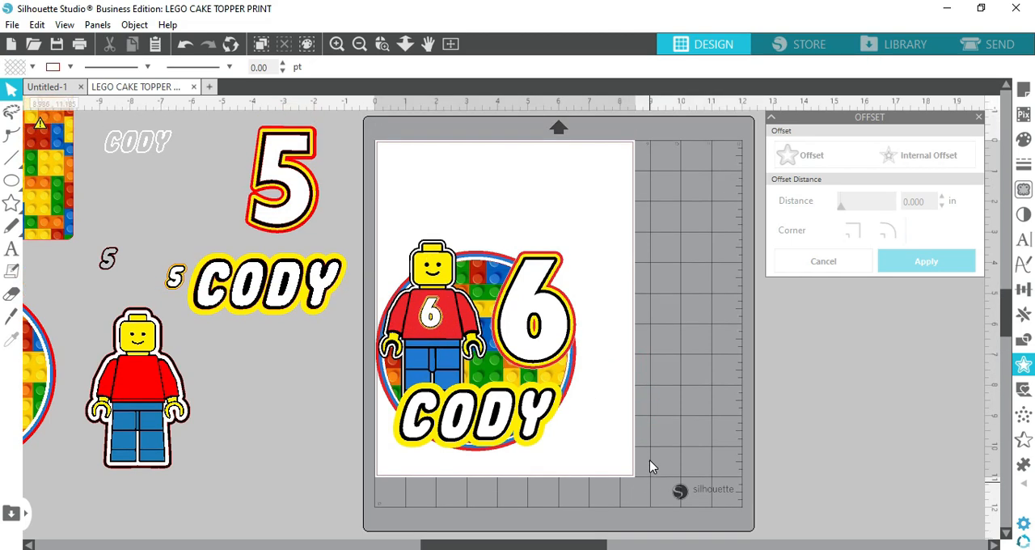
pyautogui.moveTo(617, 296); pyautogui.dragTo(651, 388)
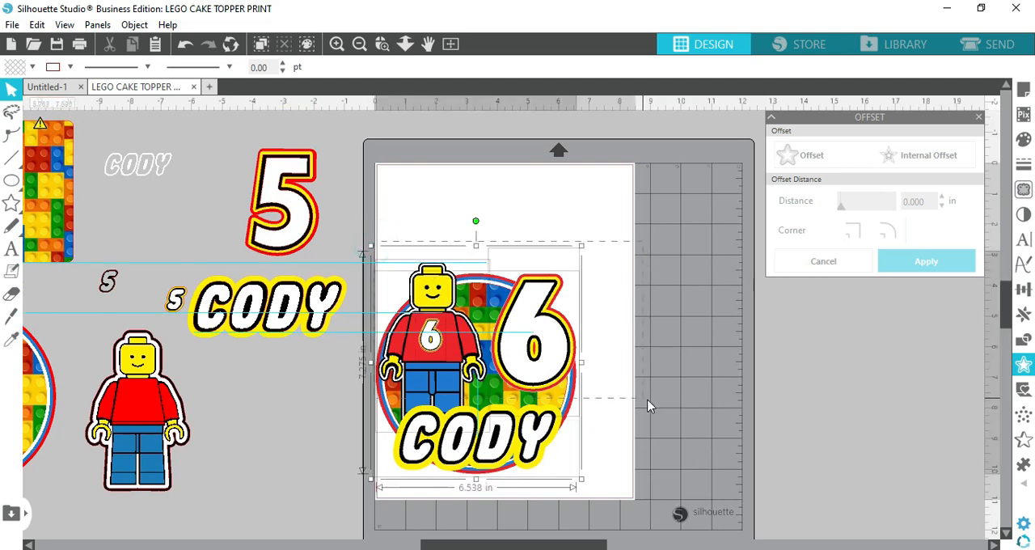
pyautogui.click(300, 408)
pyautogui.moveTo(88, 509); pyautogui.dragTo(332, 191)
pyautogui.moveTo(275, 229); pyautogui.dragTo(77, 212)
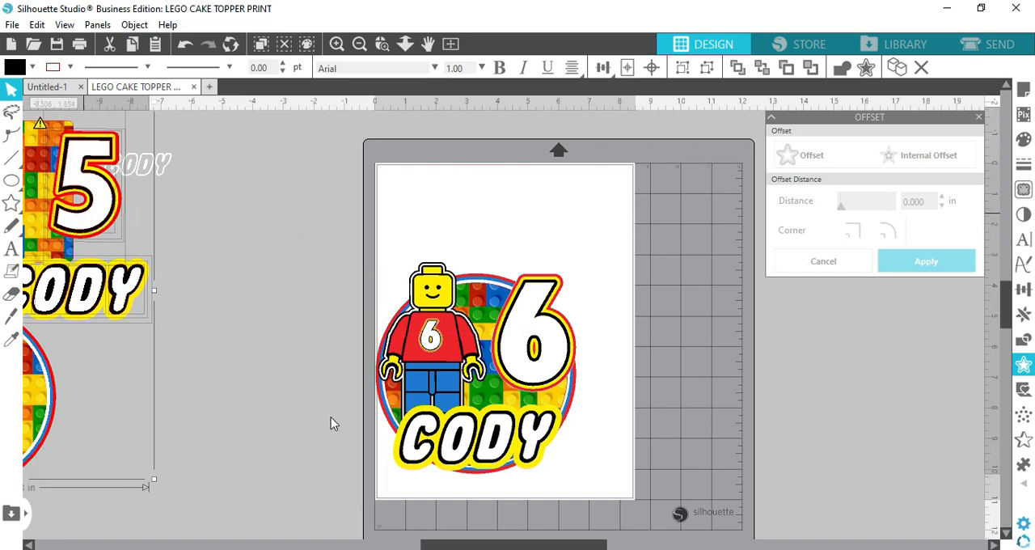
pyautogui.moveTo(357, 254); pyautogui.dragTo(594, 423)
pyautogui.moveTo(521, 412); pyautogui.dragTo(546, 346)
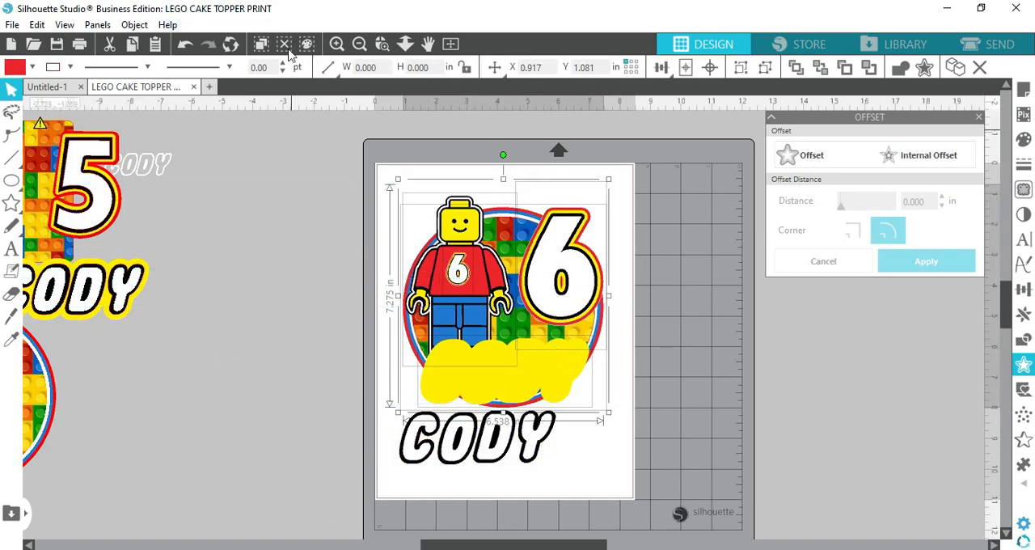
pyautogui.click(183, 45)
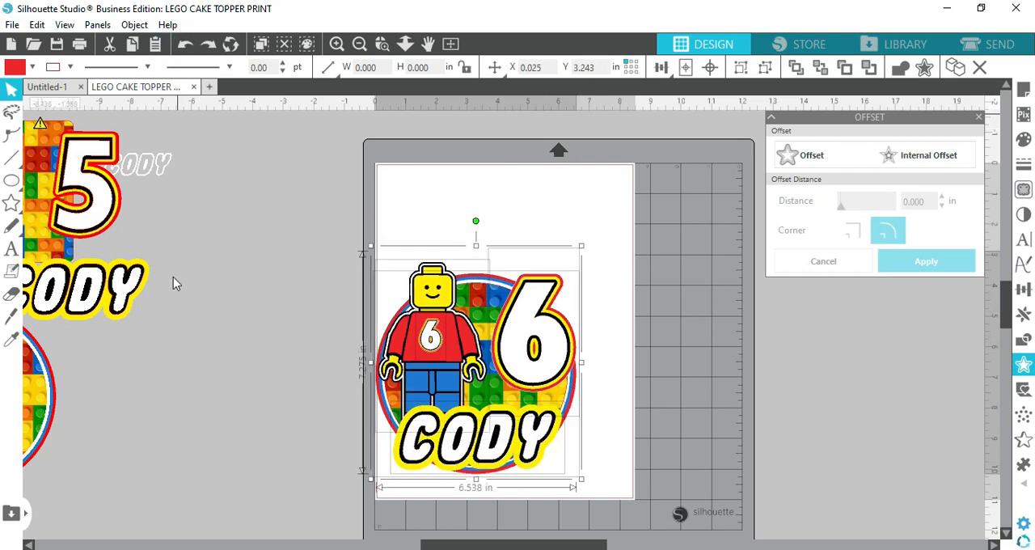
pyautogui.click(204, 348)
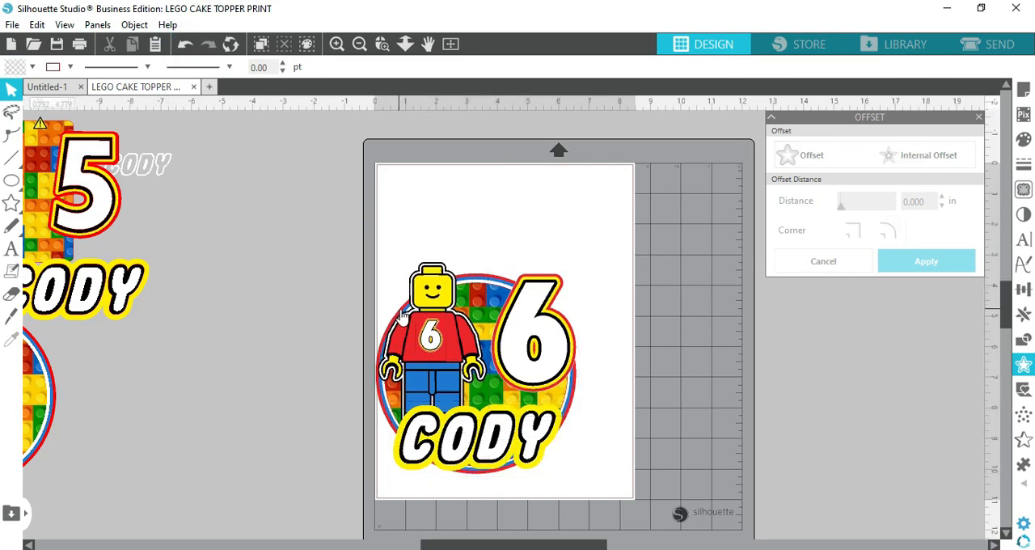
# Pull the topper apart by raising the brick circle on the page and moving the large 6 and layered name off it
pyautogui.moveTo(484, 300); pyautogui.dragTo(490, 201)
pyautogui.moveTo(544, 398); pyautogui.dragTo(667, 393)
pyautogui.click(420, 477)
pyautogui.moveTo(488, 453); pyautogui.dragTo(277, 433)
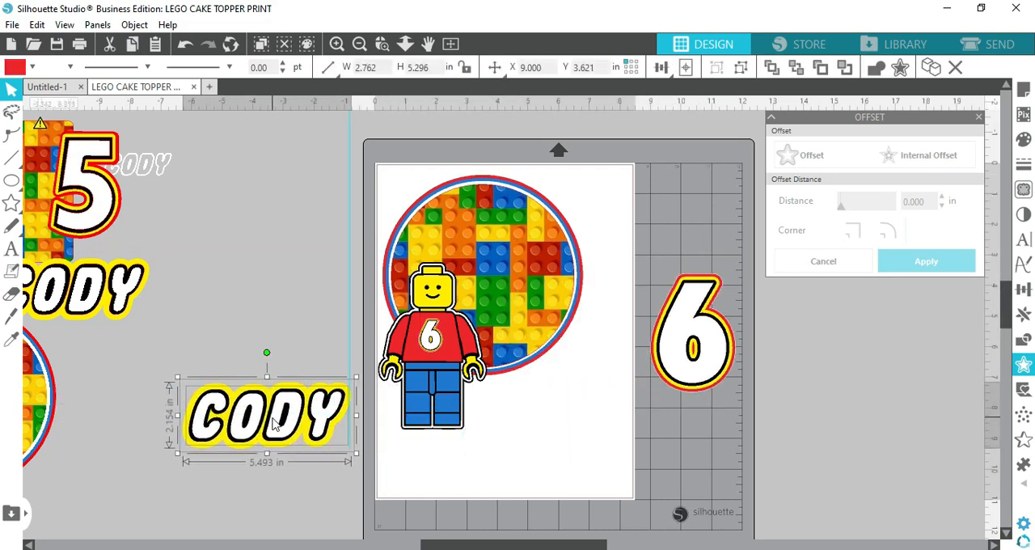
# Move the minifig and its small chest 6 off the page and group them together
pyautogui.moveTo(419, 427); pyautogui.dragTo(277, 281)
pyautogui.moveTo(433, 348); pyautogui.dragTo(297, 218)
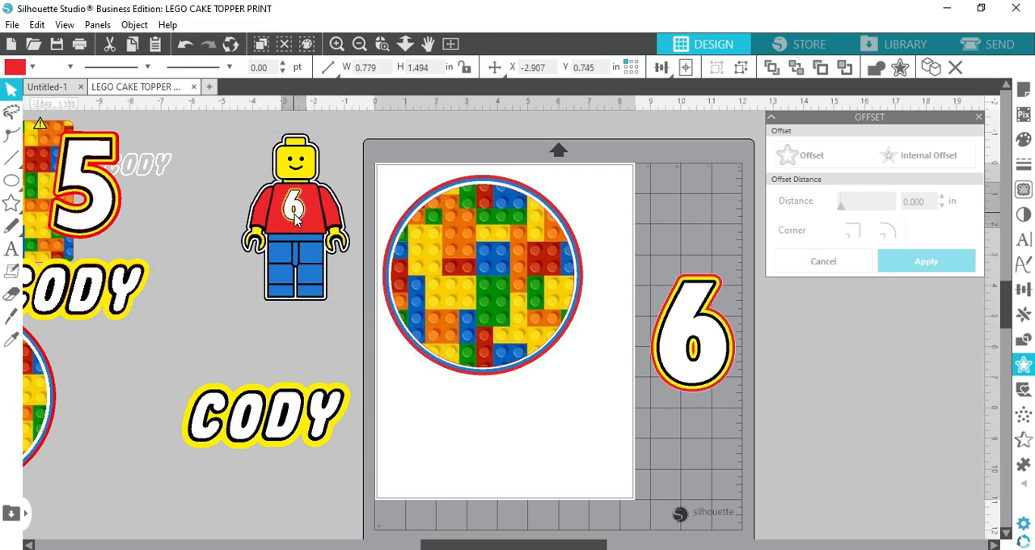
pyautogui.click(253, 175)
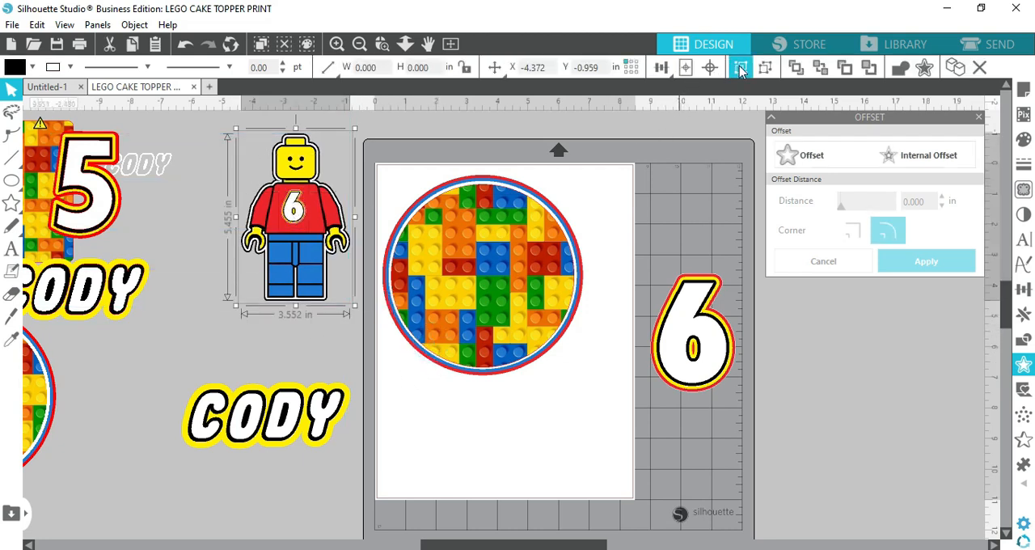
pyautogui.click(847, 510)
# Lay out the brick circle, large 6, layered name and minifig separately on the page
pyautogui.moveTo(488, 264); pyautogui.dragTo(497, 260)
pyautogui.moveTo(678, 356); pyautogui.dragTo(411, 458)
pyautogui.moveTo(331, 435)
pyautogui.mouseDown()
pyautogui.moveTo(485, 449)
pyautogui.moveTo(623, 408)
pyautogui.moveTo(392, 443)
pyautogui.moveTo(321, 422)
pyautogui.mouseUp()
pyautogui.moveTo(199, 370); pyautogui.dragTo(355, 453)
pyautogui.moveTo(281, 414); pyautogui.dragTo(568, 405)
pyautogui.moveTo(300, 212); pyautogui.dragTo(582, 247)
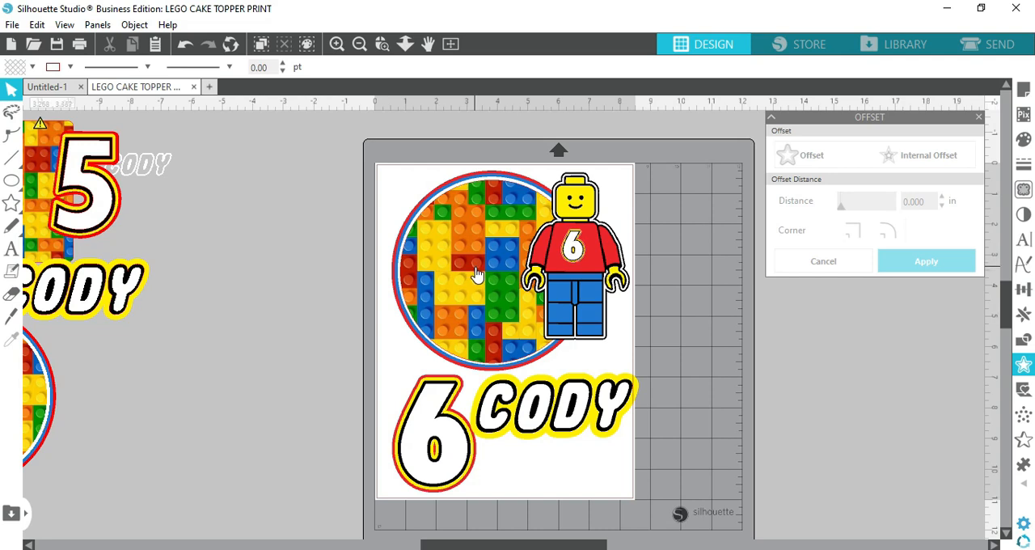
# Move the minifig, the large 6 and the layered name off the page, leaving only the brick circle
pyautogui.moveTo(555, 271); pyautogui.dragTo(229, 300)
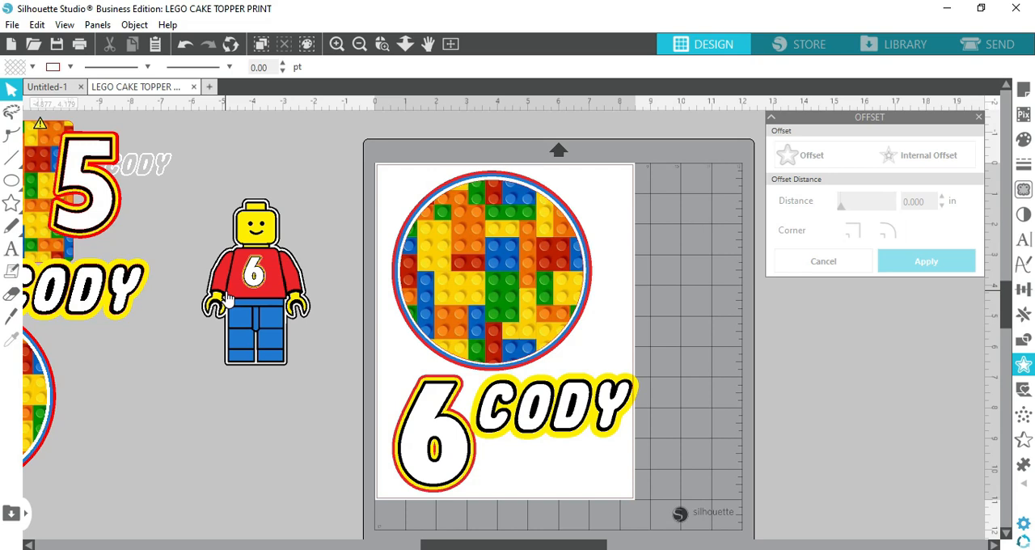
pyautogui.click(566, 306)
pyautogui.click(603, 414)
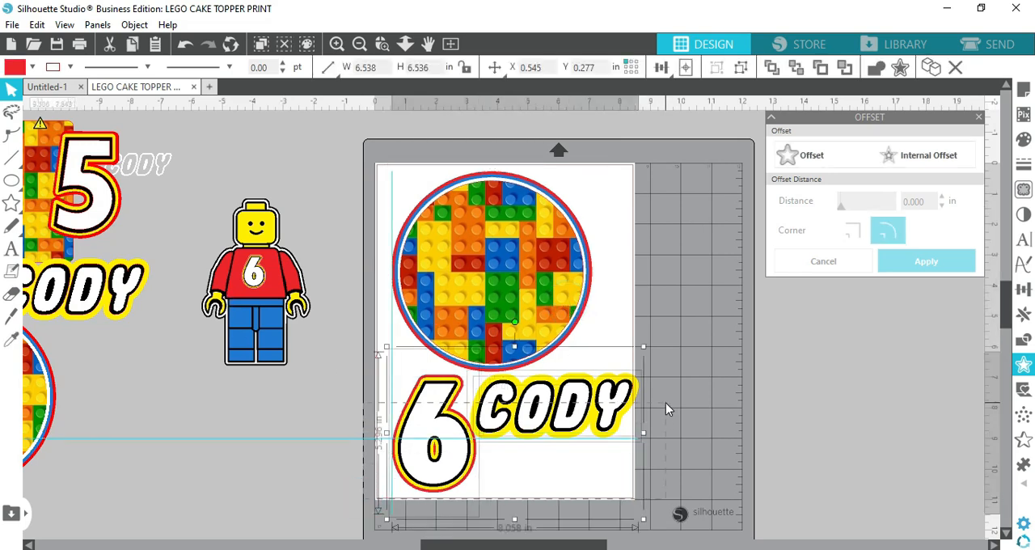
pyautogui.moveTo(603, 414); pyautogui.dragTo(274, 429)
# Ungroup the brick circle and spread its brick, white, blue and red layers apart
pyautogui.click(517, 270)
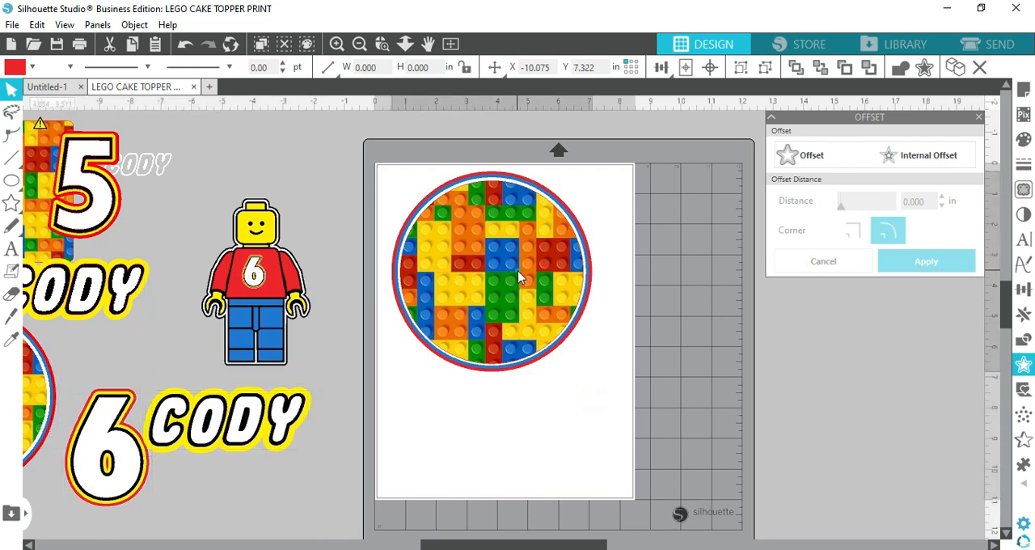
pyautogui.click(745, 70)
pyautogui.click(832, 401)
pyautogui.moveTo(533, 312); pyautogui.dragTo(922, 437)
pyautogui.moveTo(554, 278); pyautogui.dragTo(923, 483)
pyautogui.moveTo(557, 326); pyautogui.dragTo(305, 543)
pyautogui.moveTo(494, 247); pyautogui.dragTo(579, 448)
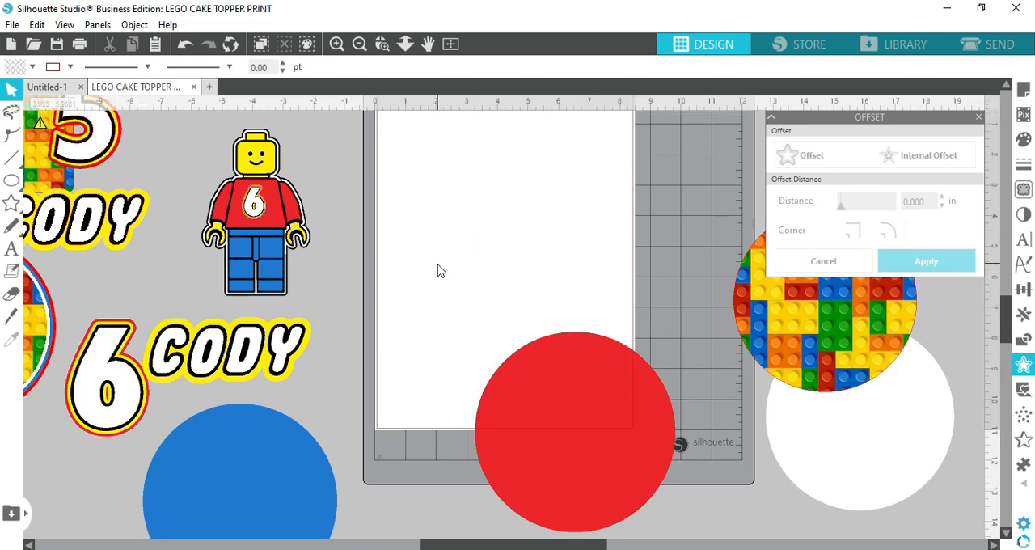
# Ungroup the minifig from its chest 6, set the 6 aside and place the minifig in the page's upper-left corner
pyautogui.scroll(1, 436, 272)
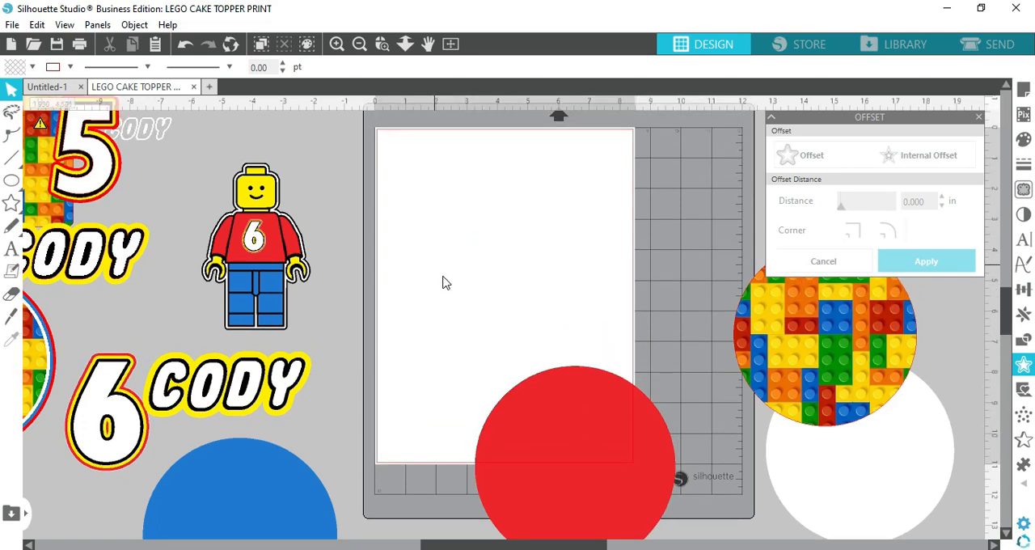
pyautogui.click(272, 245)
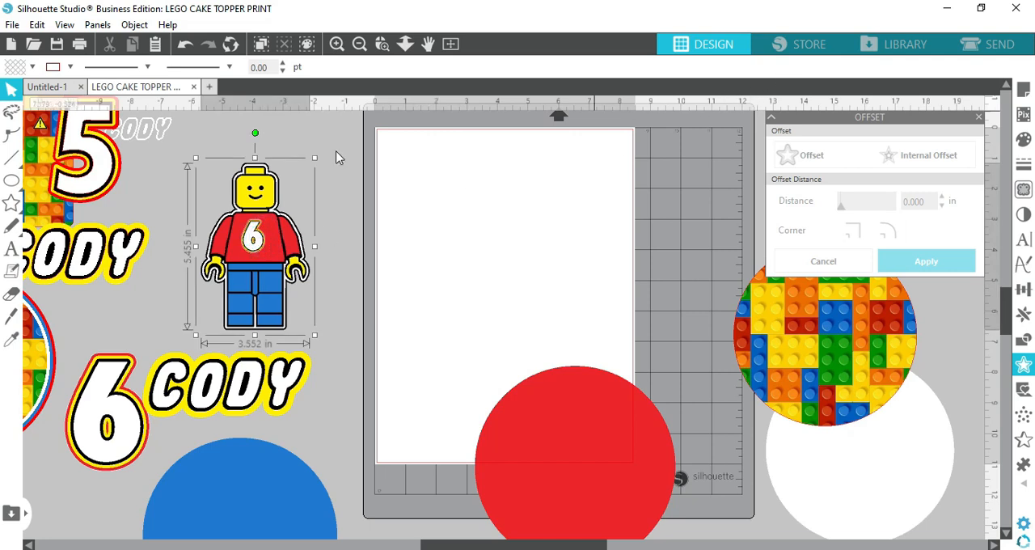
pyautogui.click(254, 227)
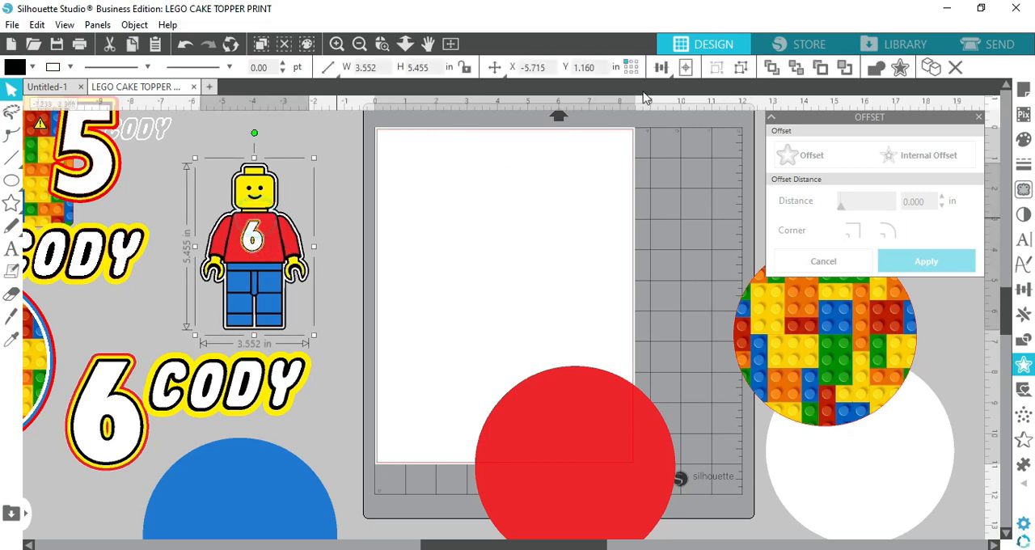
pyautogui.click(739, 70)
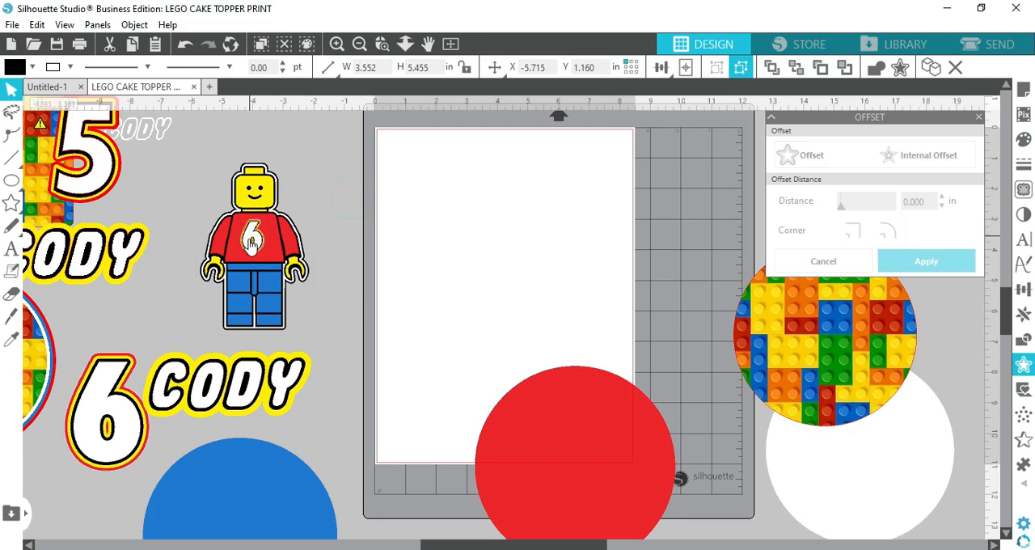
pyautogui.moveTo(252, 238); pyautogui.dragTo(336, 162)
pyautogui.moveTo(234, 261); pyautogui.dragTo(421, 235)
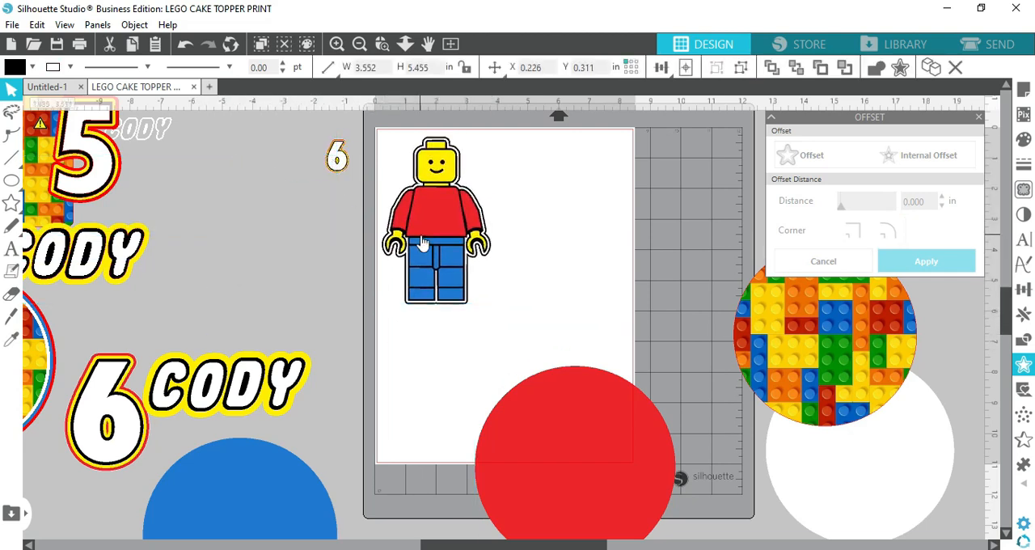
# Place the brick-pattern circle on the lower part of the page and move the red circle off the page
pyautogui.moveTo(745, 327); pyautogui.dragTo(509, 368)
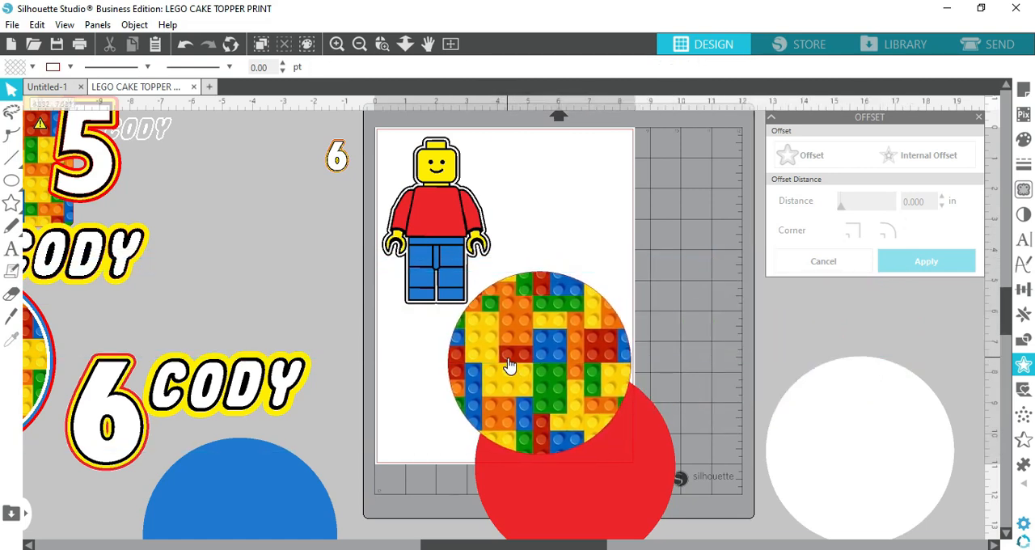
pyautogui.moveTo(643, 516); pyautogui.dragTo(954, 441)
pyautogui.moveTo(589, 378); pyautogui.dragTo(586, 377)
# Rotate the minifig a quarter turn clockwise onto its side and fit it above the brick circle
pyautogui.click(453, 200)
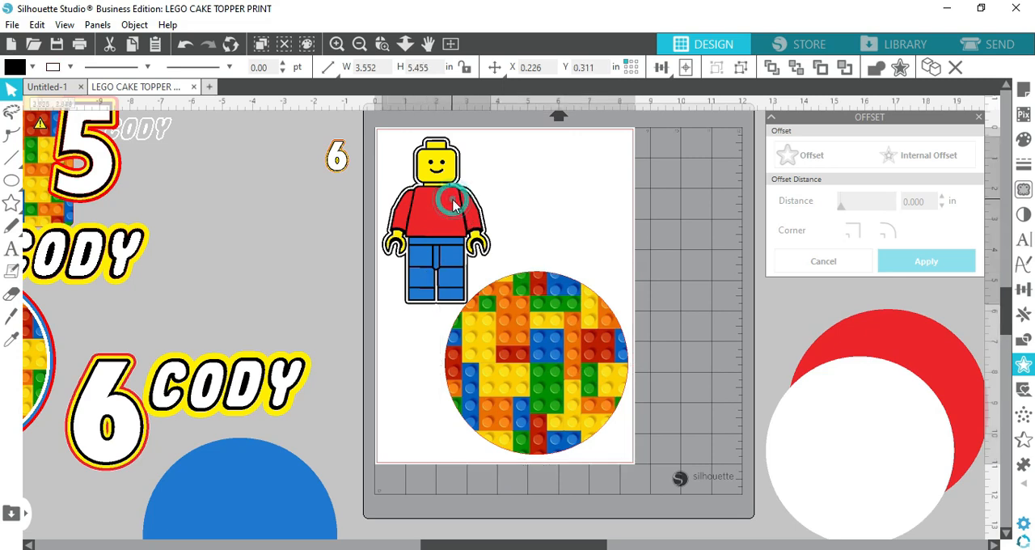
pyautogui.scroll(1, 449, 147)
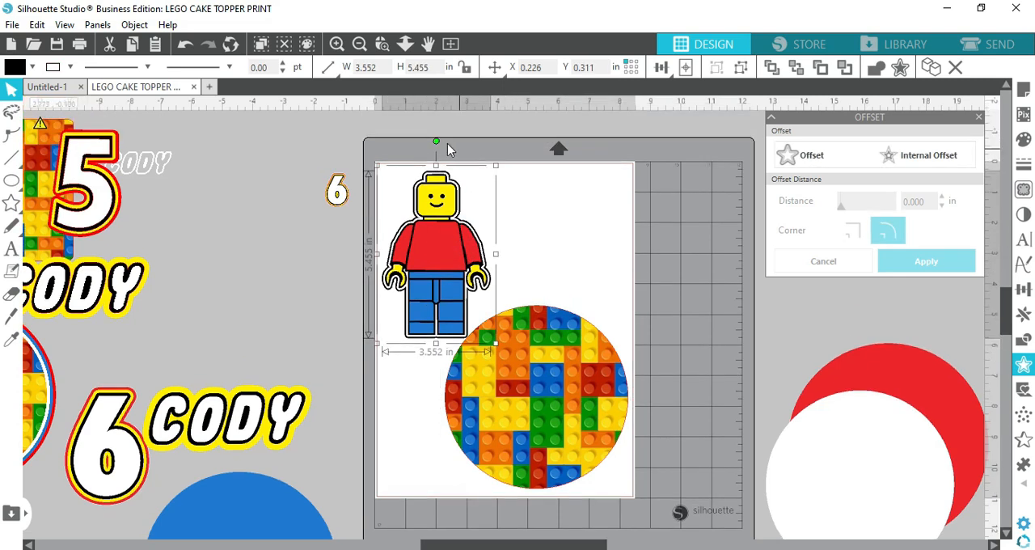
pyautogui.moveTo(437, 142); pyautogui.dragTo(497, 223)
pyautogui.moveTo(529, 346); pyautogui.dragTo(515, 330)
pyautogui.moveTo(499, 233); pyautogui.dragTo(497, 240)
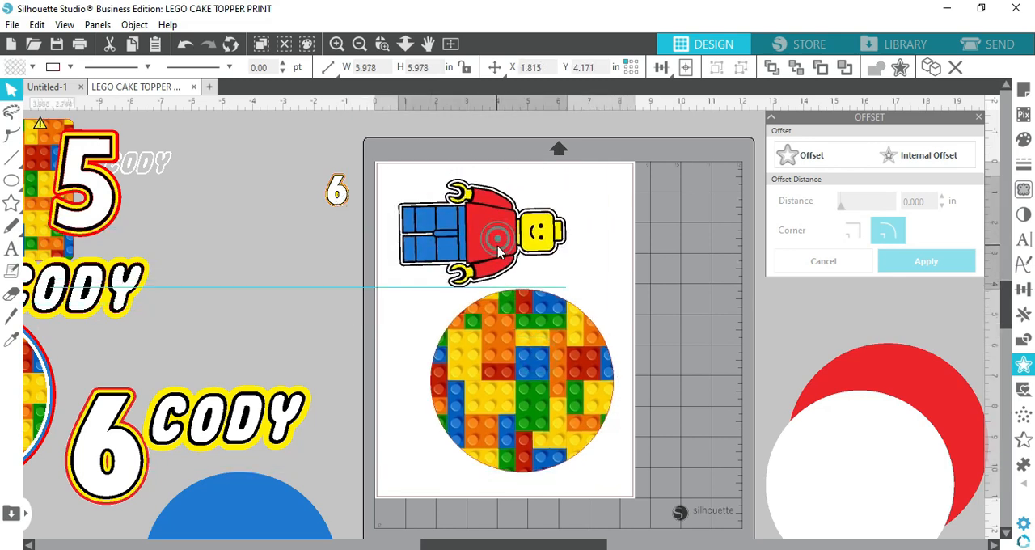
pyautogui.click(516, 246)
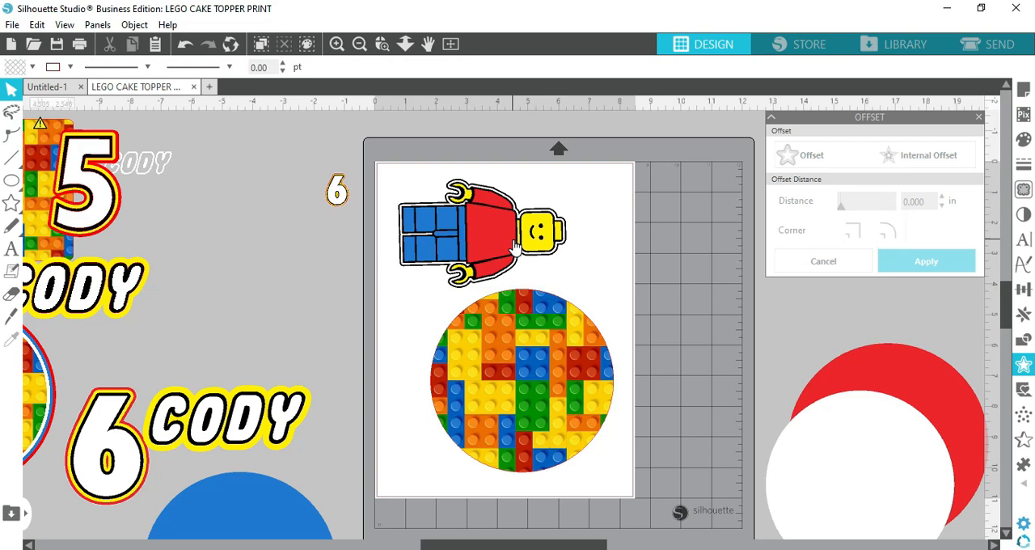
# Turn on registration marks in the page setup
pyautogui.click(1023, 90)
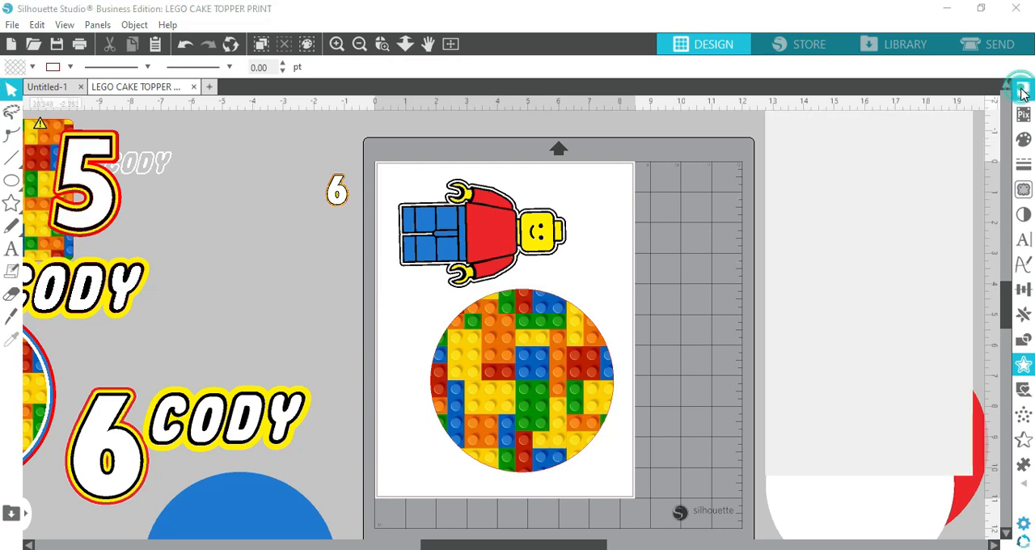
pyautogui.click(826, 138)
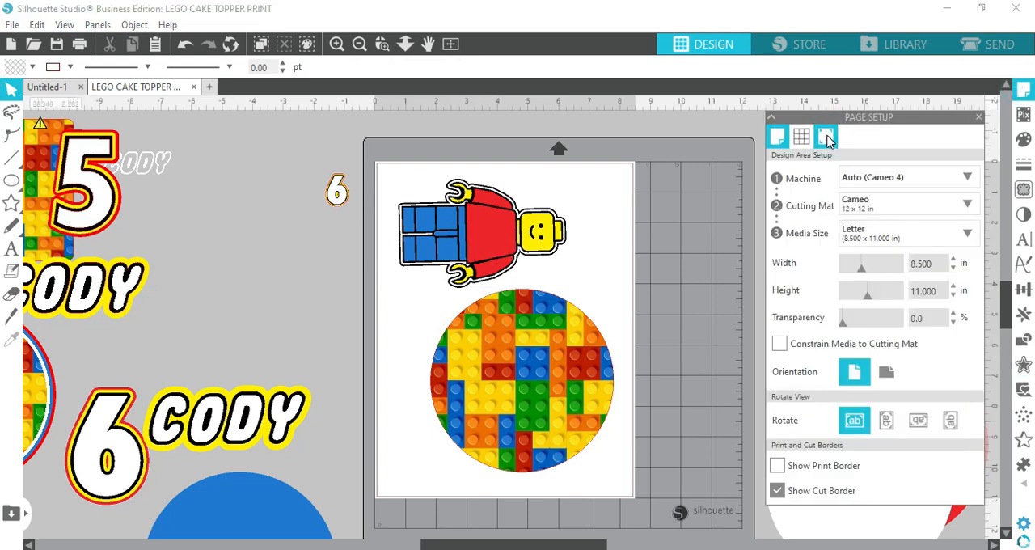
pyautogui.click(780, 176)
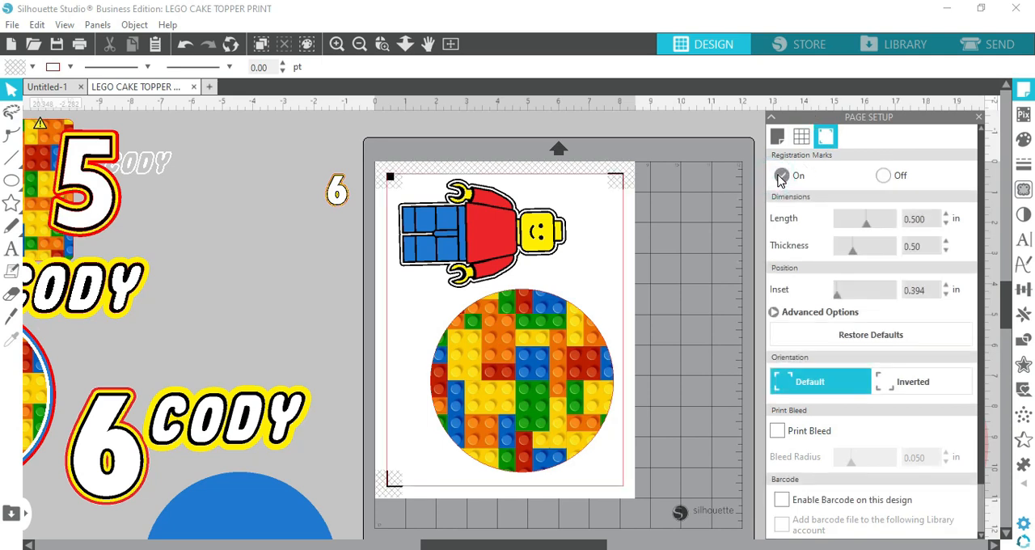
# Adjust the minifig and brick circle so both fit inside the registration mark border without overlapping
pyautogui.moveTo(504, 235); pyautogui.dragTo(496, 232)
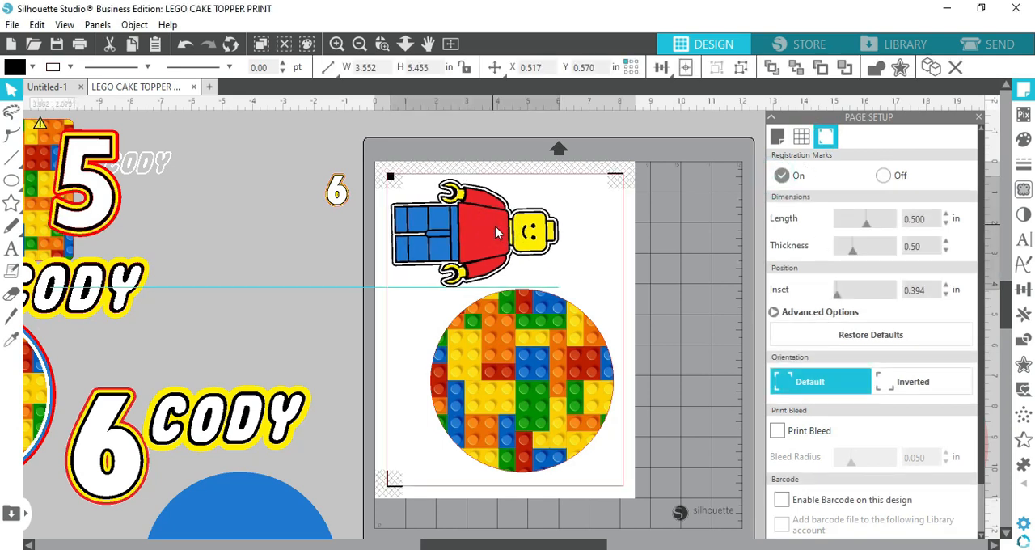
pyautogui.click(526, 276)
pyautogui.moveTo(526, 388); pyautogui.dragTo(510, 366)
pyautogui.moveTo(504, 257); pyautogui.dragTo(507, 261)
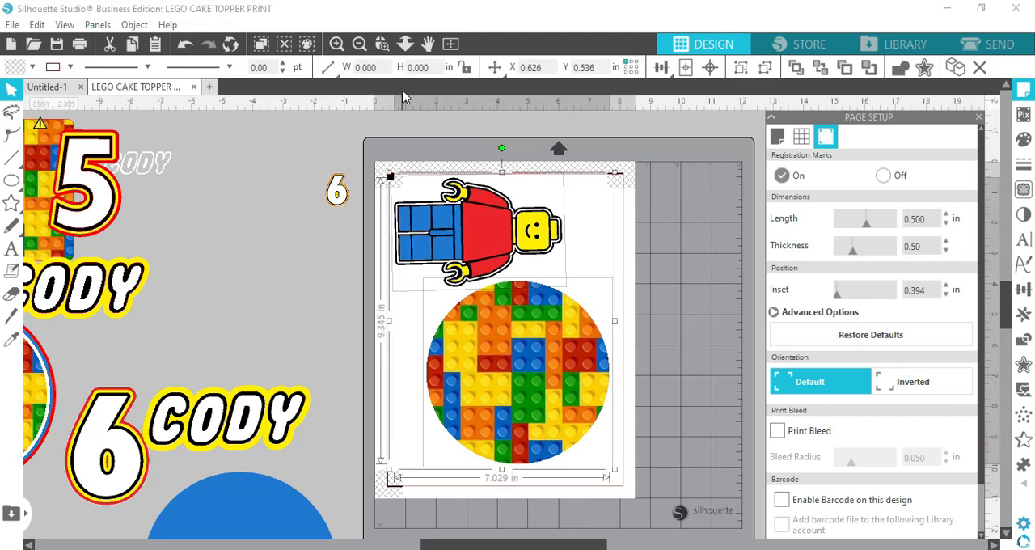
pyautogui.scroll(-3, 477, 290)
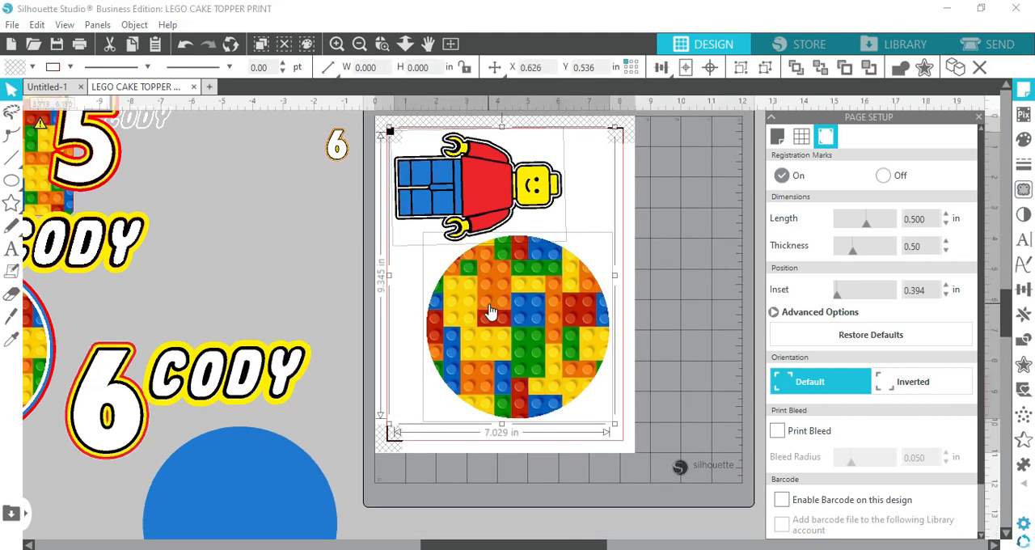
# Check the paper size and orientation in the print page setup and close it without changes
pyautogui.click(13, 25)
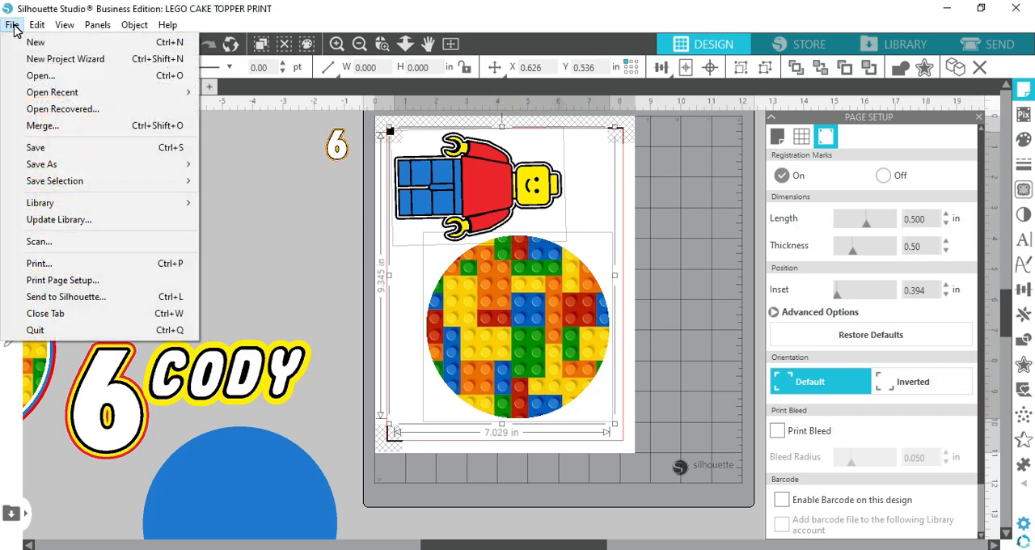
pyautogui.click(52, 280)
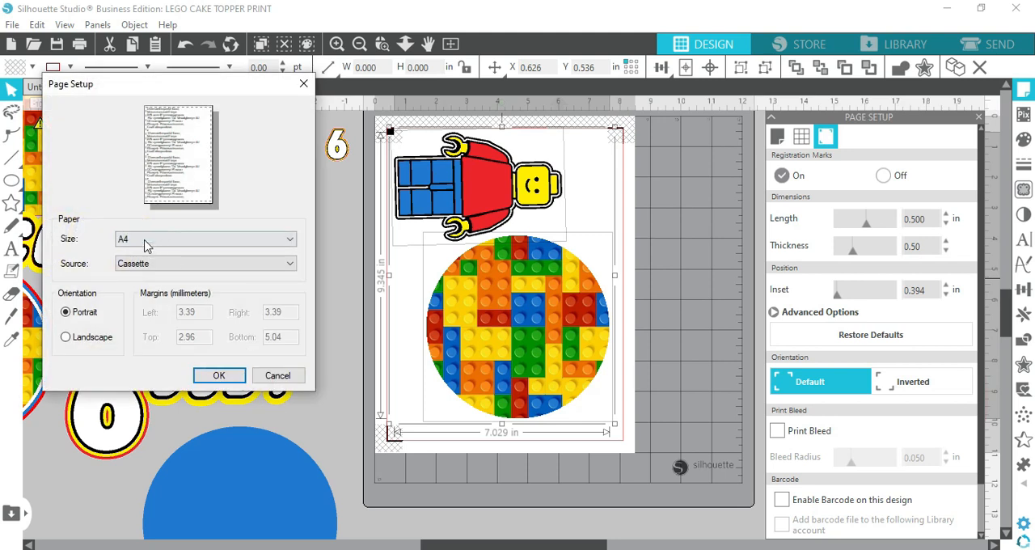
pyautogui.click(277, 375)
# Open the print preview and look over the minifig and brick circle layout
pyautogui.click(12, 24)
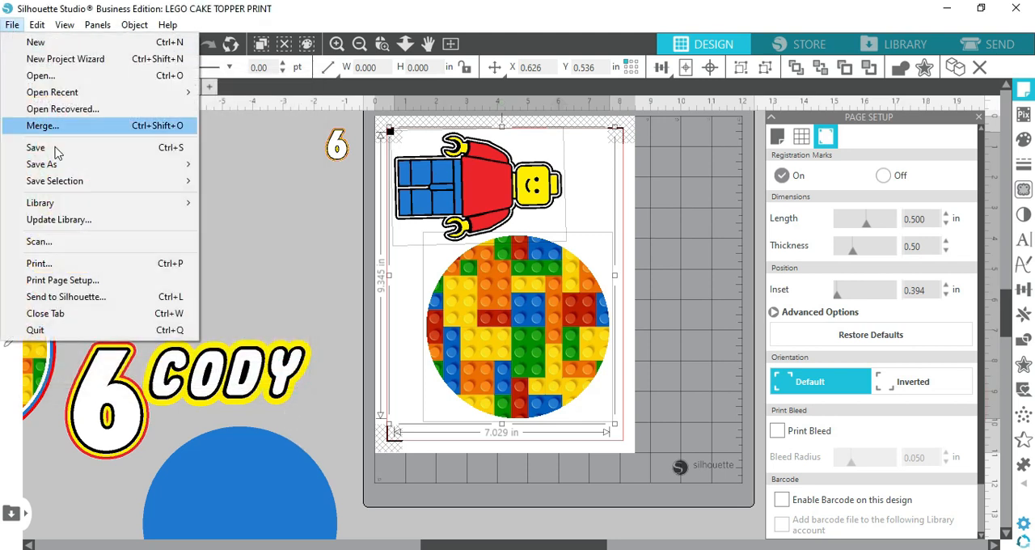
pyautogui.click(36, 264)
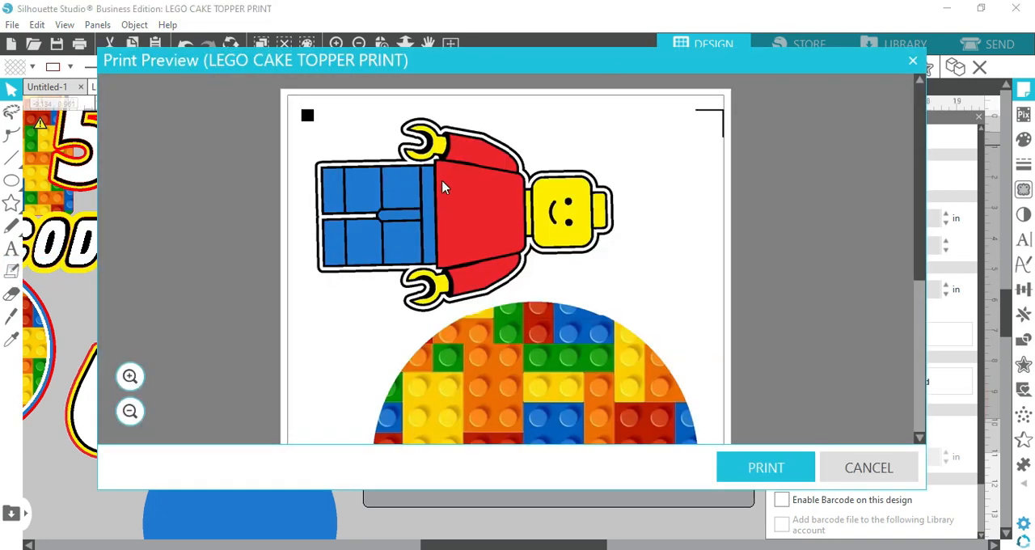
pyautogui.scroll(-3, 442, 188)
pyautogui.scroll(3, 443, 187)
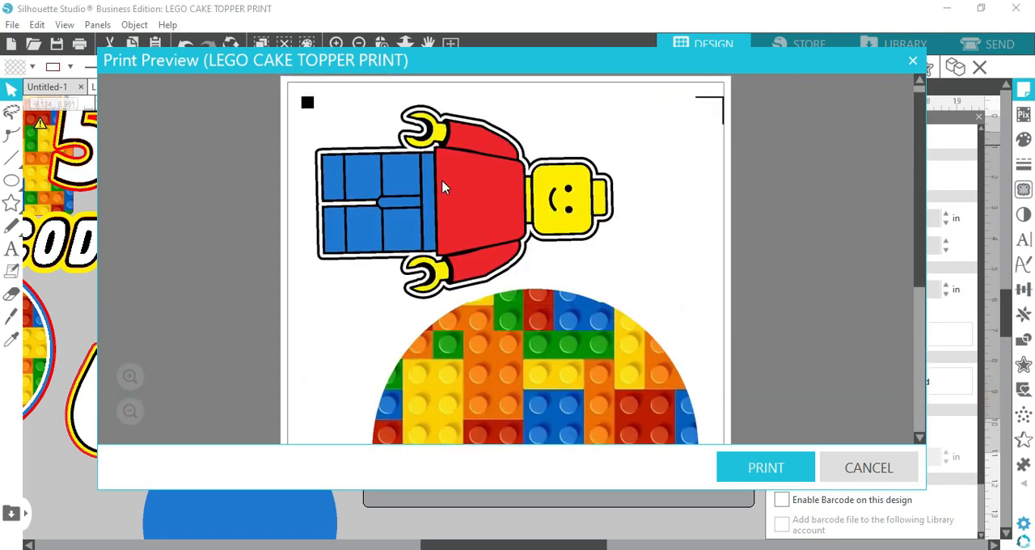
# Look over the rest of the print preview, close it, and check the minifig and brick circle edge cut lines in the send view
pyautogui.scroll(-3, 442, 187)
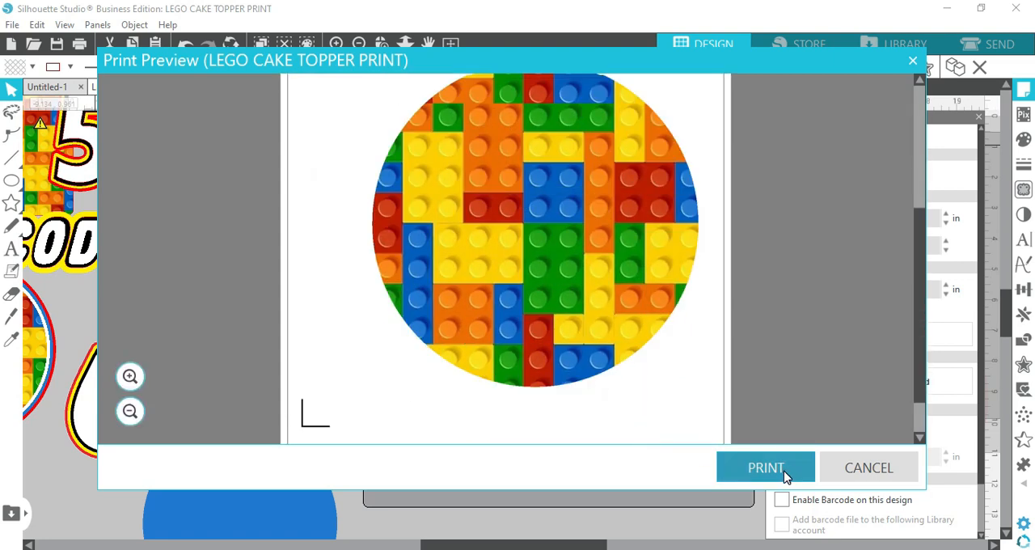
pyautogui.click(912, 62)
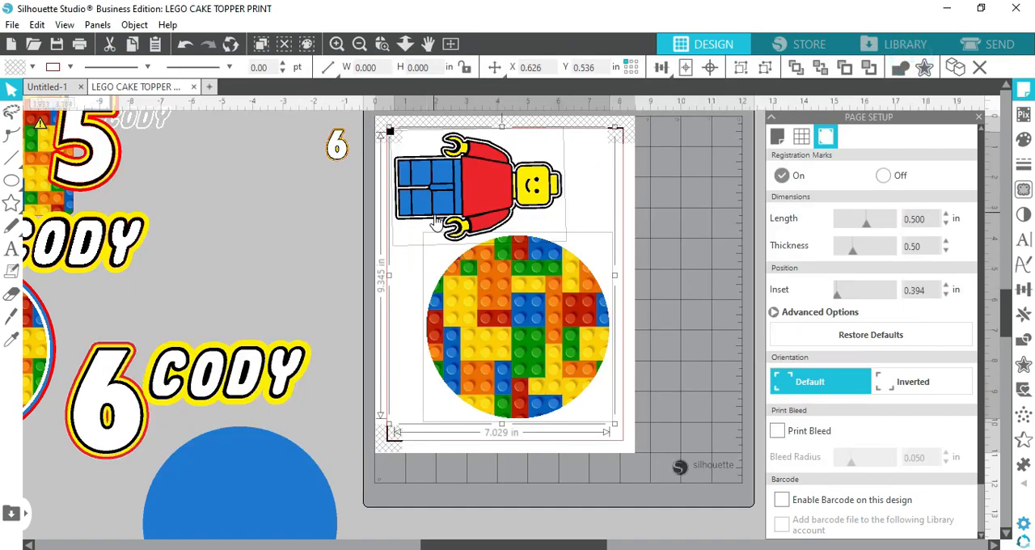
pyautogui.click(987, 45)
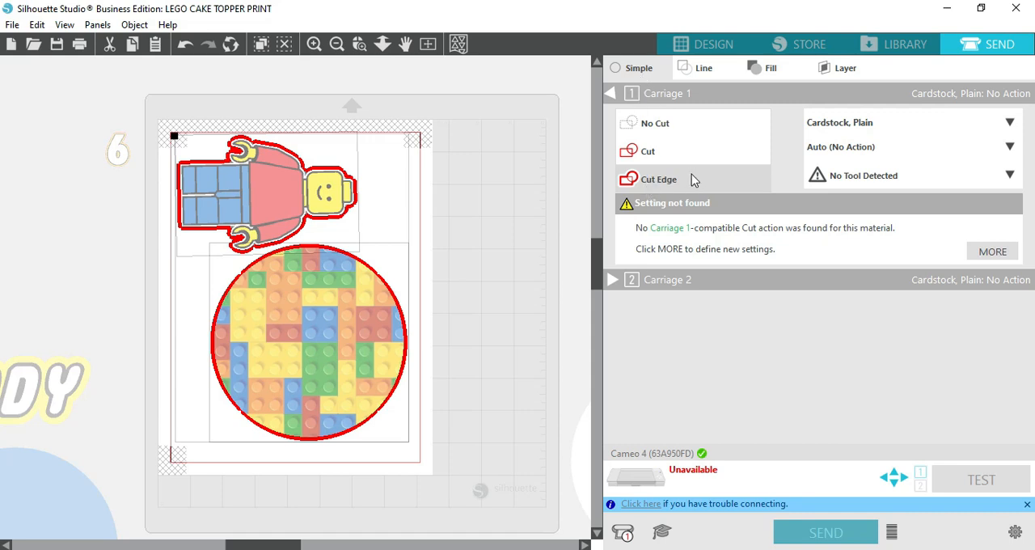
pyautogui.click(716, 46)
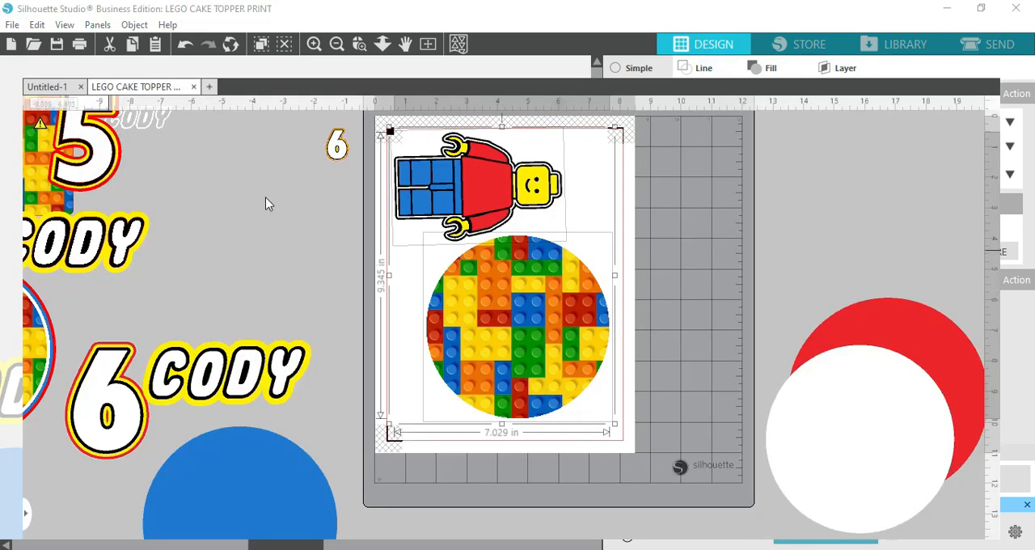
pyautogui.click(982, 52)
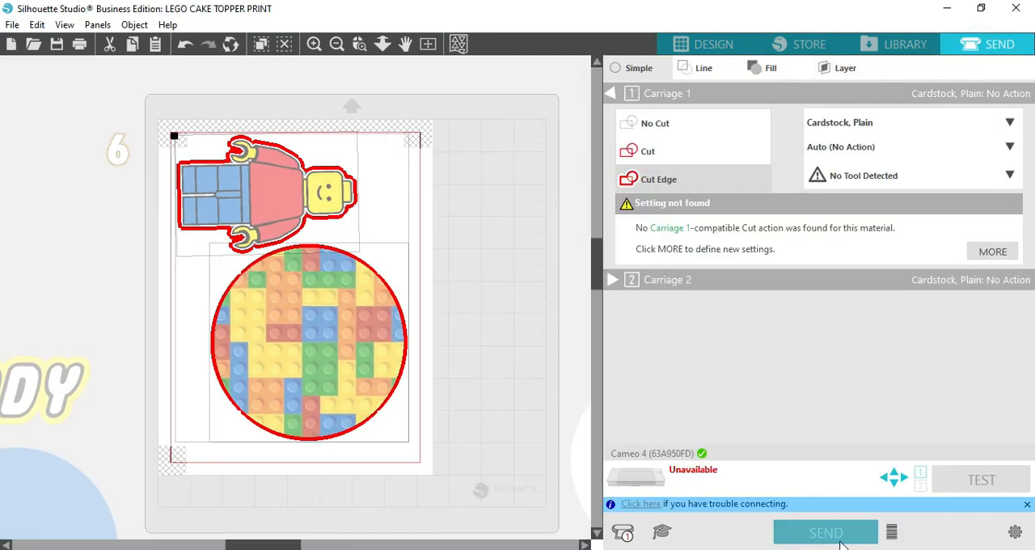
pyautogui.click(716, 43)
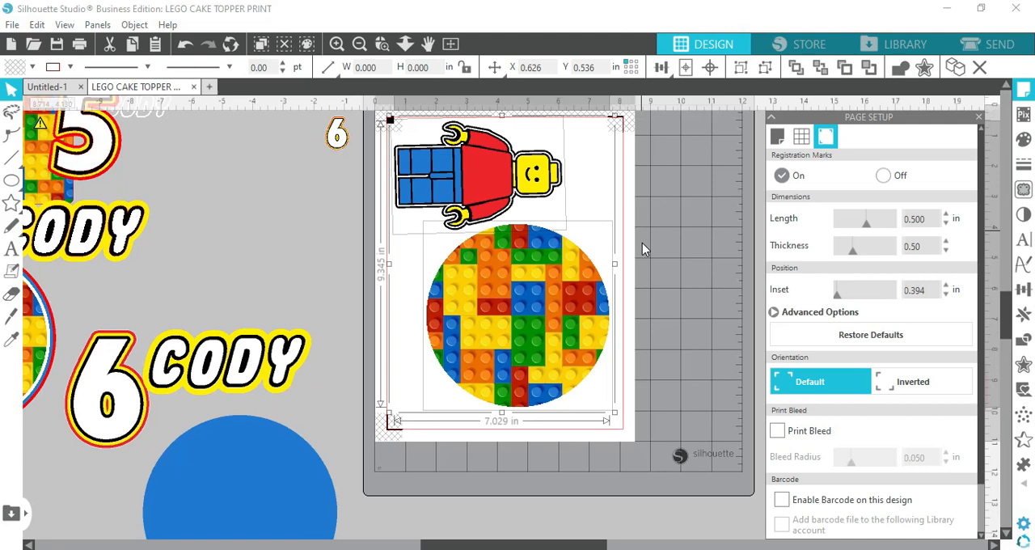
# Move the minifig and brick circle off the page and place the blue circle on it
pyautogui.moveTo(585, 276); pyautogui.dragTo(312, 260)
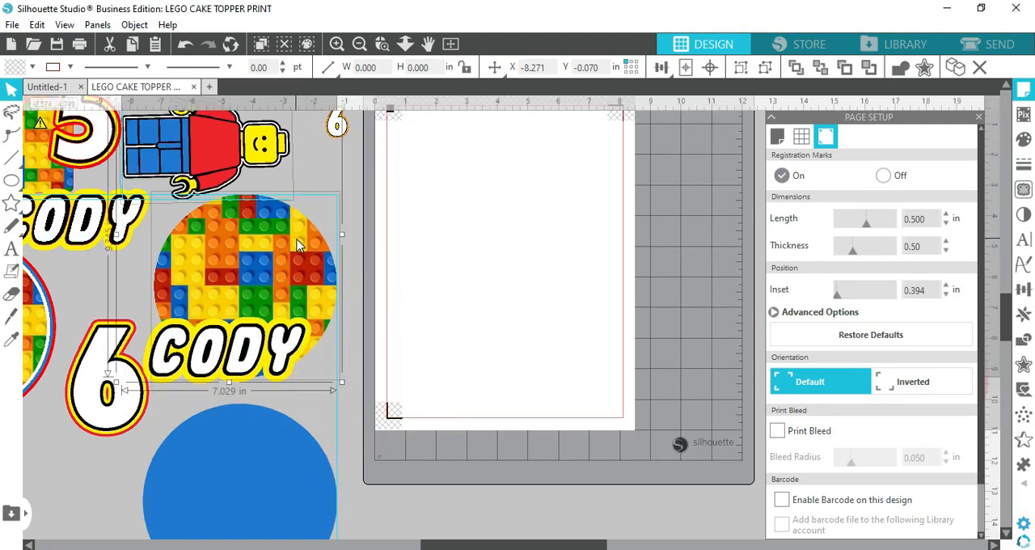
pyautogui.scroll(2, 509, 466)
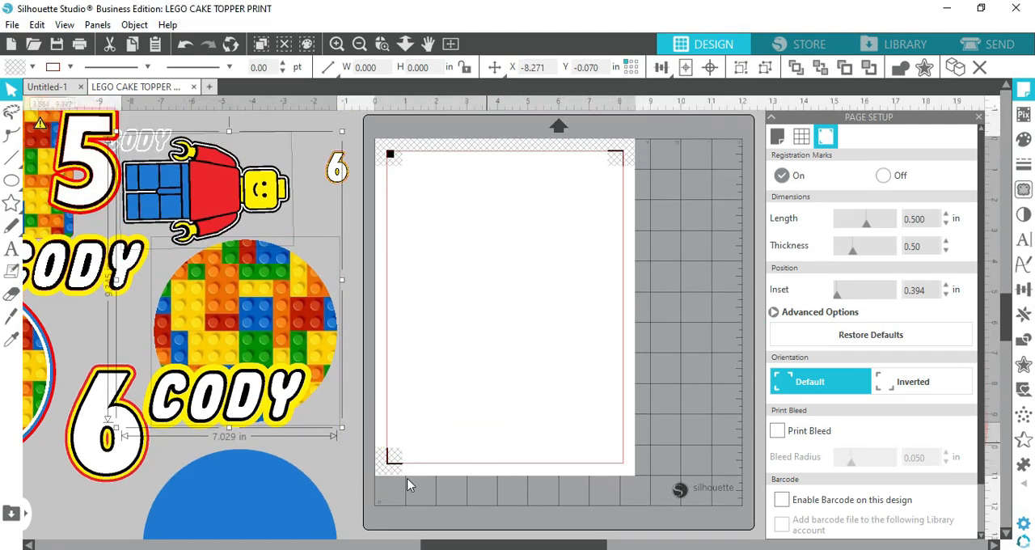
pyautogui.moveTo(242, 509); pyautogui.dragTo(488, 216)
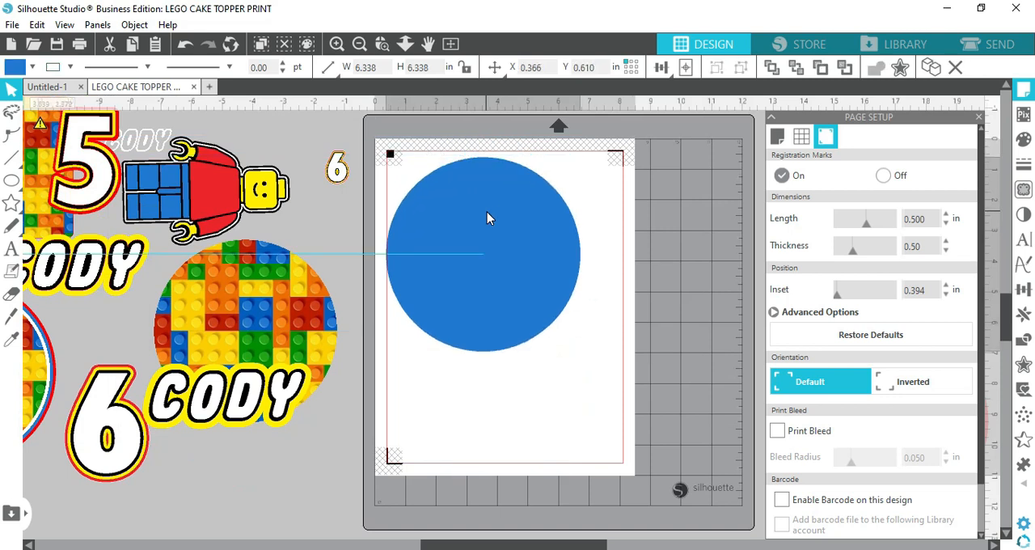
# Turn off the registration marks and nudge the blue circle toward the page's upper-left corner
pyautogui.click(883, 175)
pyautogui.moveTo(512, 265); pyautogui.dragTo(509, 252)
pyautogui.click(505, 364)
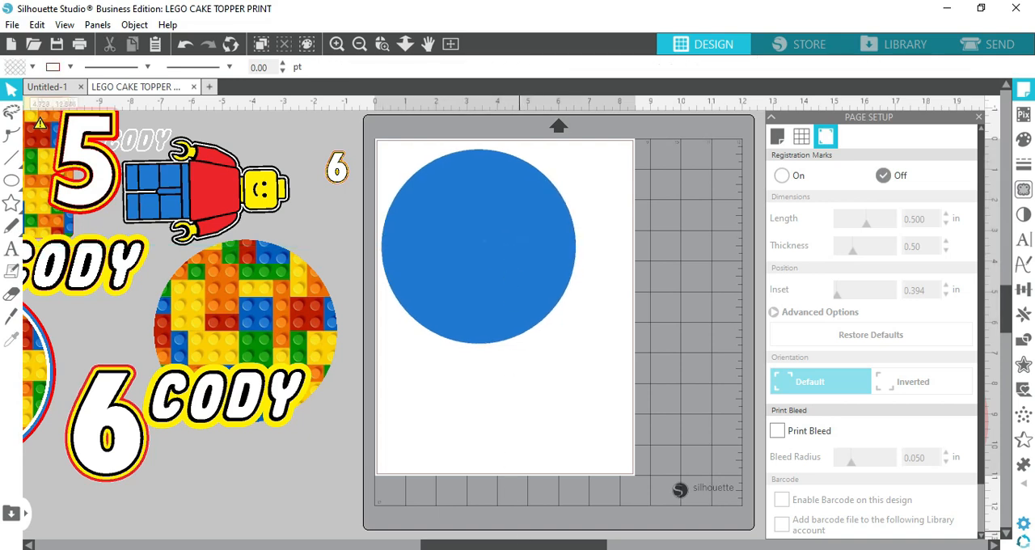
# Move the white circle upward, away from the red circle beside the page
pyautogui.moveTo(541, 547); pyautogui.dragTo(562, 547)
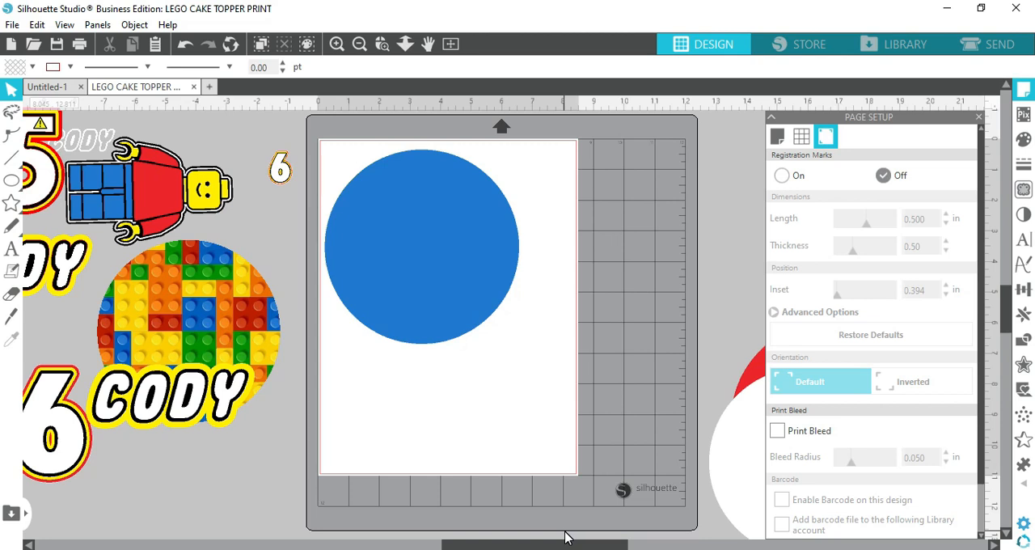
pyautogui.moveTo(541, 547); pyautogui.dragTo(629, 547)
pyautogui.scroll(-3, 615, 437)
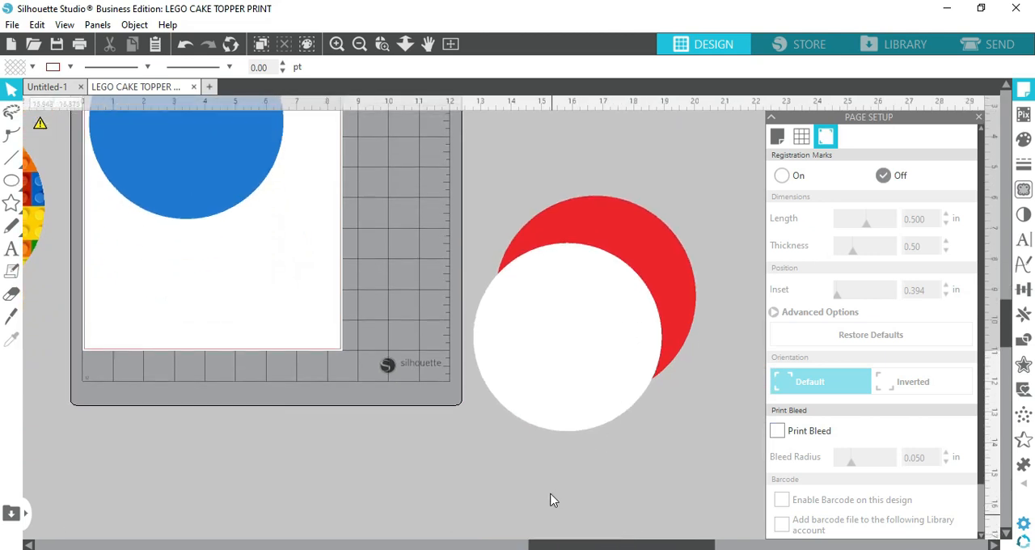
pyautogui.scroll(1, 553, 498)
pyautogui.moveTo(571, 413); pyautogui.dragTo(570, 201)
pyautogui.click(555, 498)
# Shift the large and small 6 beside the page and place the blue circle at about X 0.465, Y 0.376 in
pyautogui.moveTo(593, 548); pyautogui.dragTo(469, 547)
pyautogui.scroll(1, 605, 437)
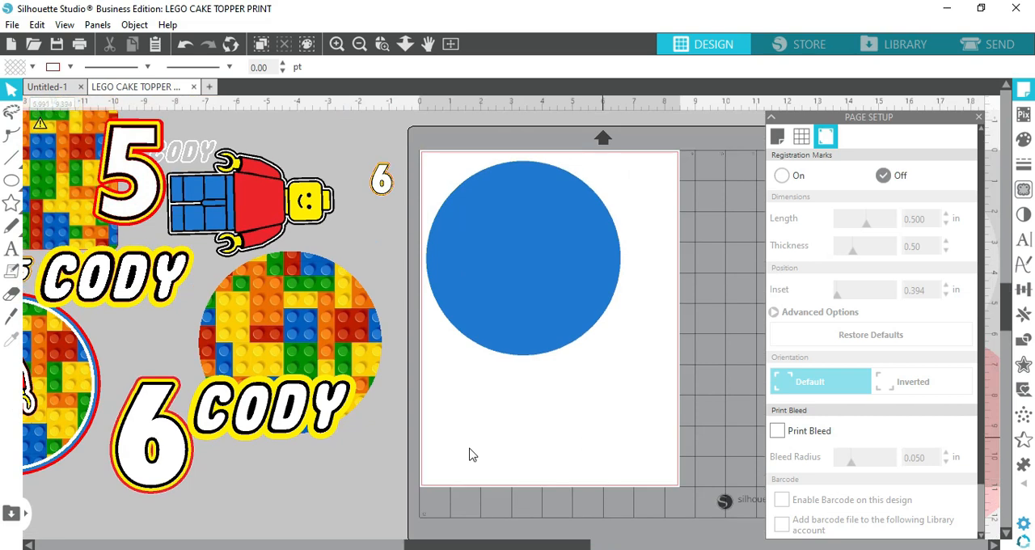
pyautogui.moveTo(164, 456); pyautogui.dragTo(233, 514)
pyautogui.moveTo(372, 191); pyautogui.dragTo(374, 218)
pyautogui.moveTo(504, 296); pyautogui.dragTo(511, 305)
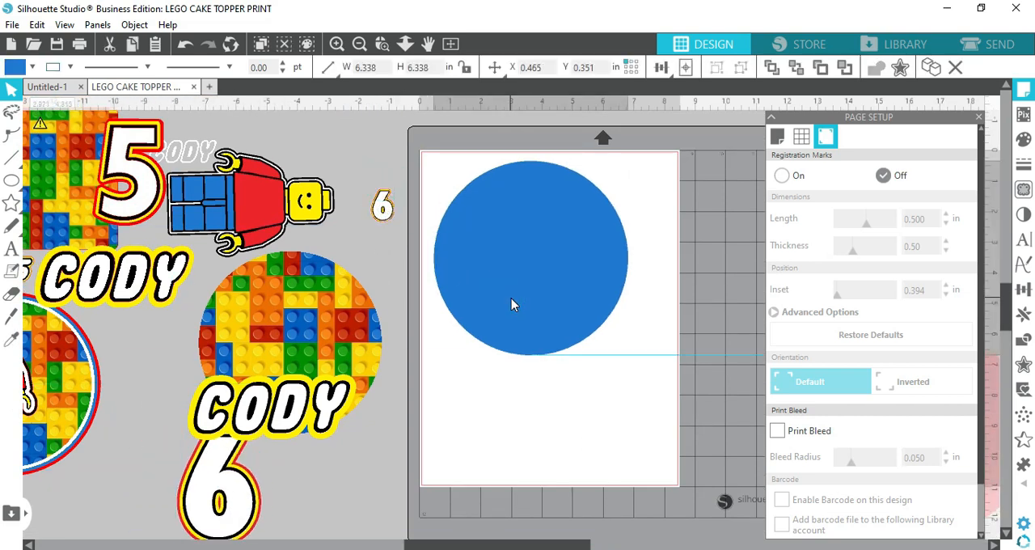
pyautogui.press('Escape')
pyautogui.click(538, 270)
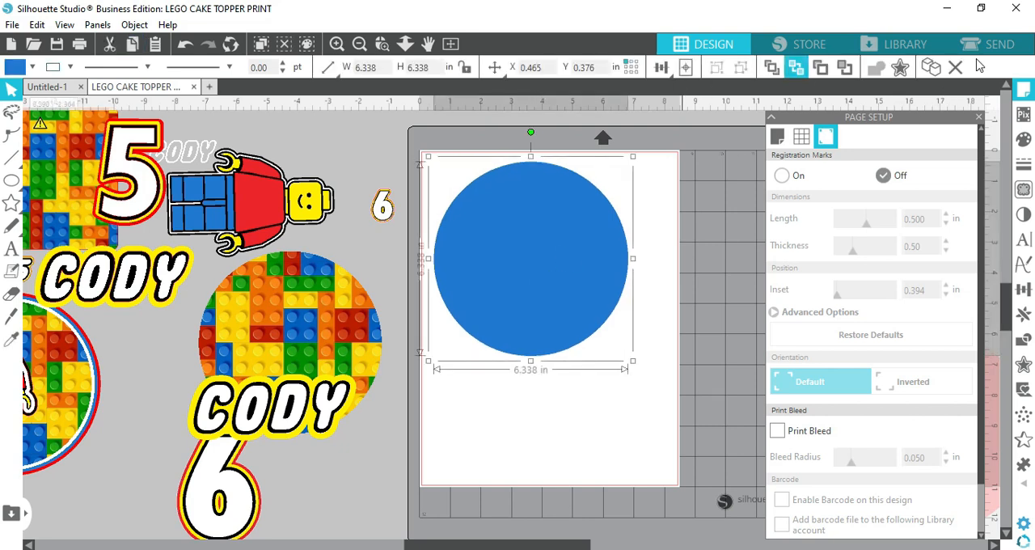
# Set the send settings to cut by line color, enable the blue line, and return to the design
pyautogui.click(1001, 44)
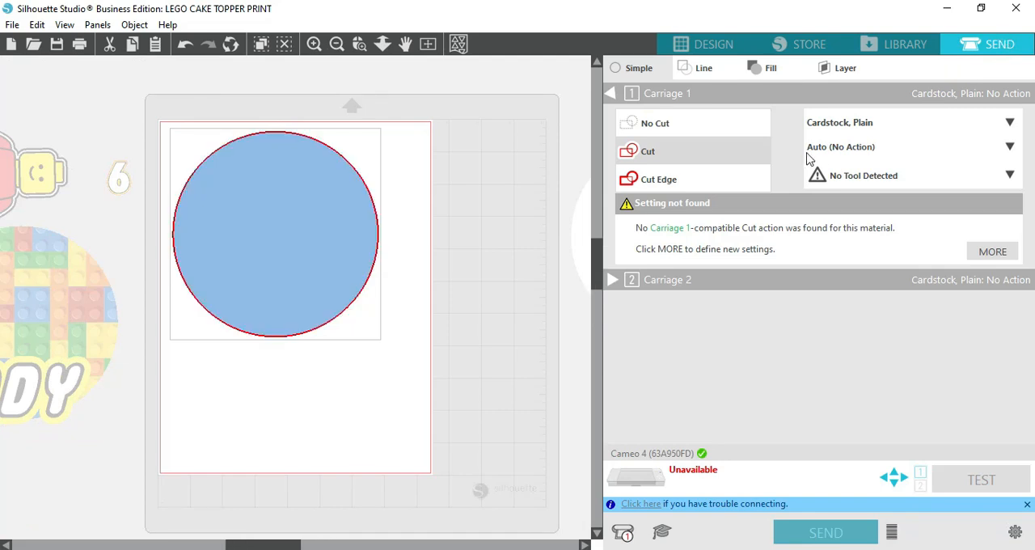
pyautogui.click(688, 72)
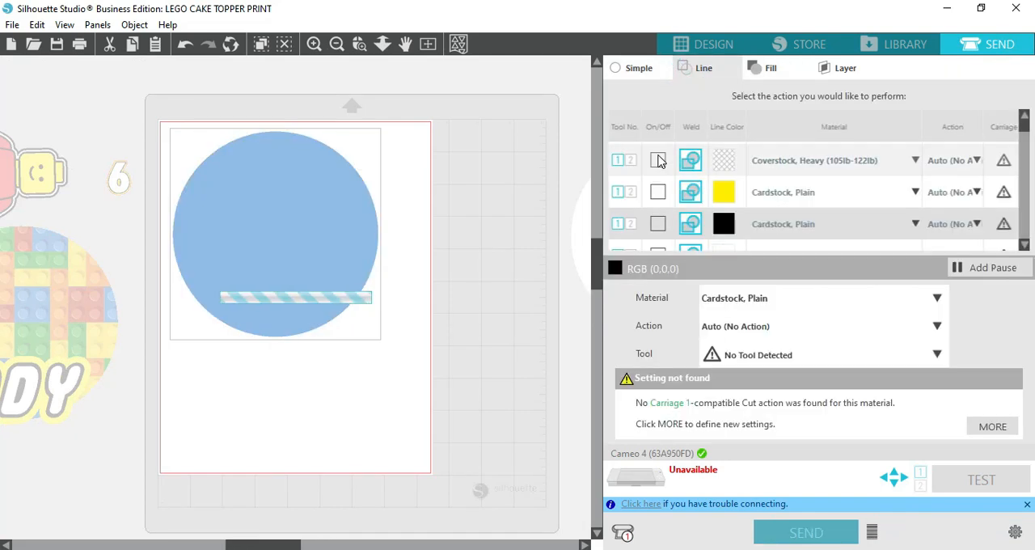
pyautogui.scroll(-3, 749, 205)
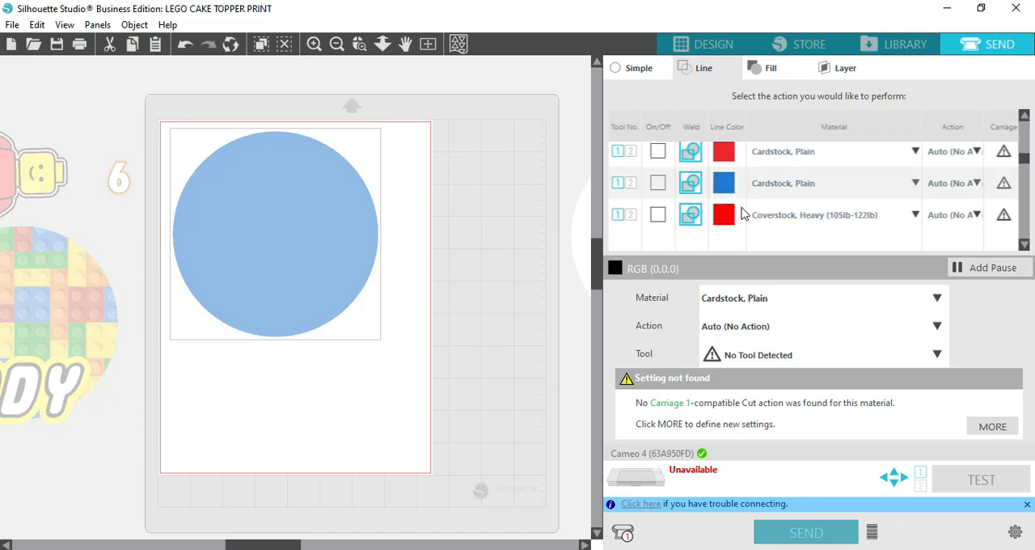
pyautogui.click(658, 181)
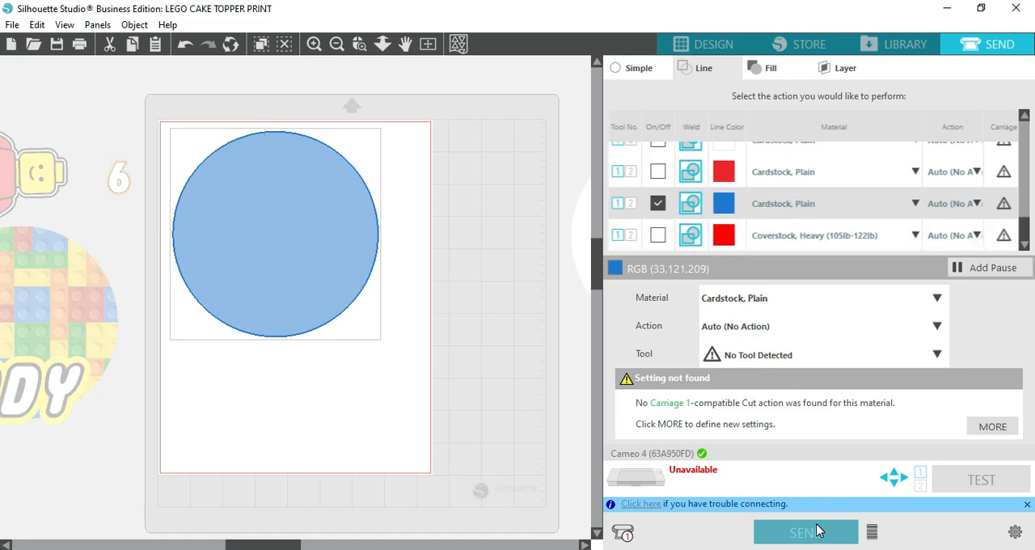
pyautogui.click(713, 46)
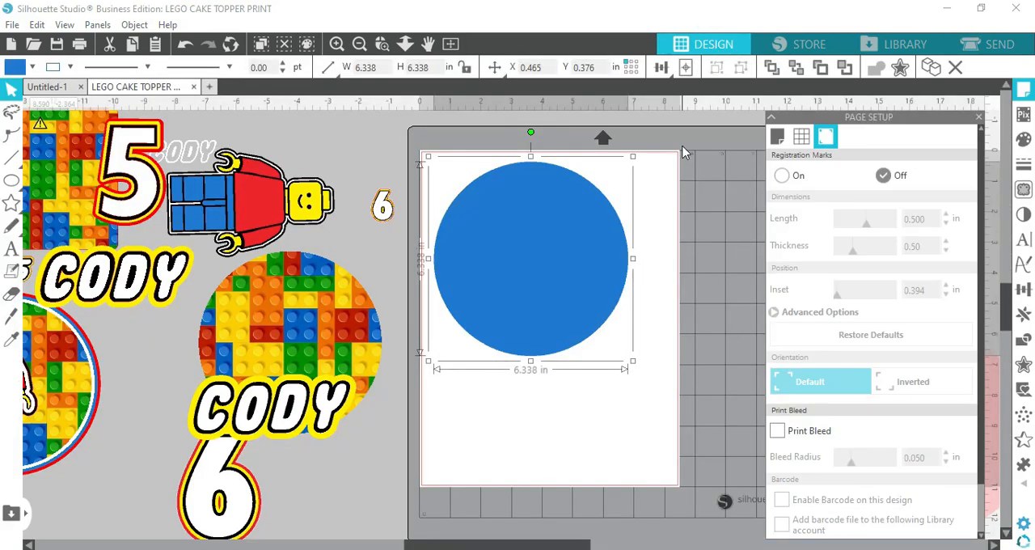
# Move the blue circle off the page beneath the minifig and shift the large 6 to the right
pyautogui.moveTo(514, 283); pyautogui.dragTo(261, 285)
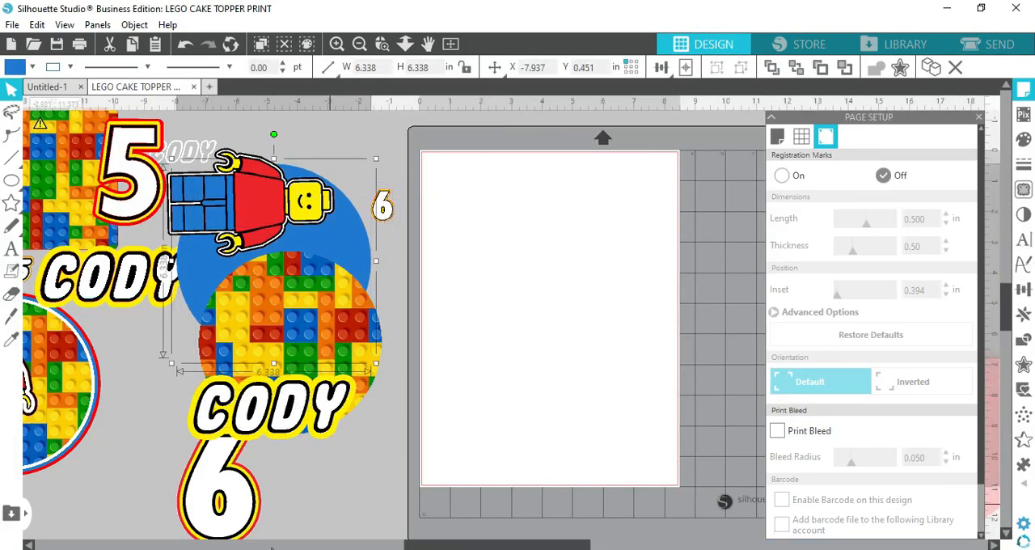
pyautogui.moveTo(243, 513); pyautogui.dragTo(314, 505)
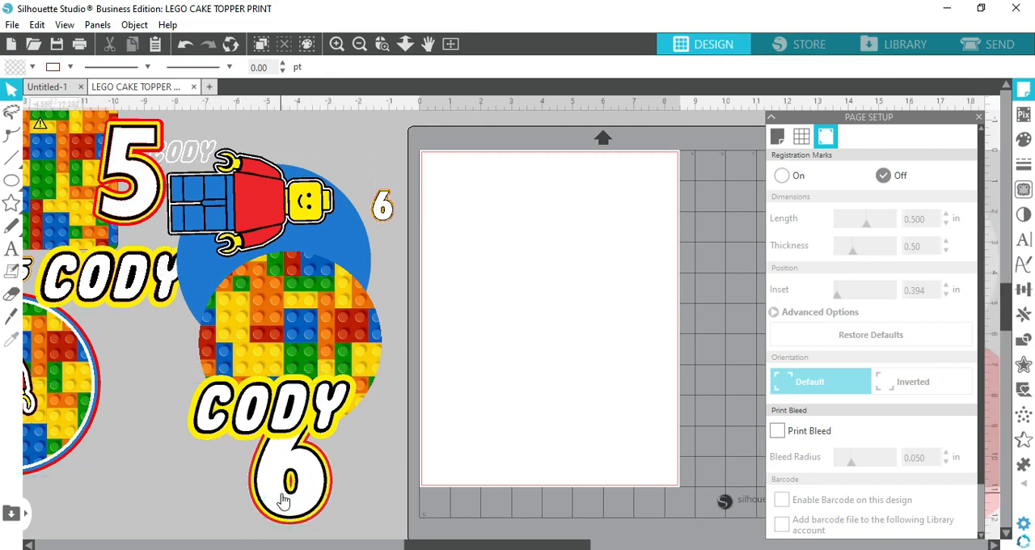
# Pull the name lettering off its yellow backing, ungroup it, and move the white O layer onto the page
pyautogui.moveTo(294, 419); pyautogui.dragTo(202, 485)
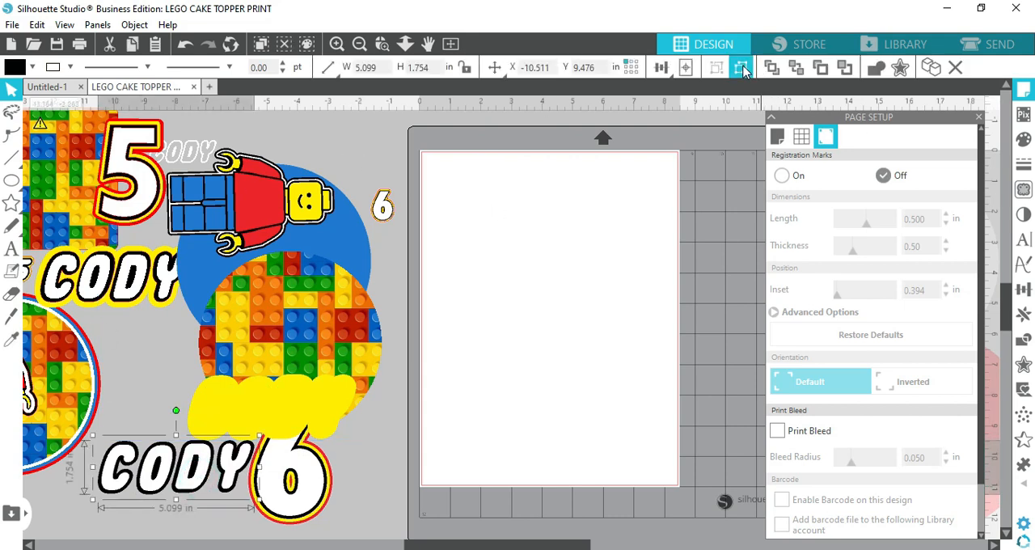
pyautogui.click(167, 529)
pyautogui.moveTo(160, 489)
pyautogui.mouseDown()
pyautogui.moveTo(426, 322)
pyautogui.moveTo(473, 198)
pyautogui.moveTo(232, 440)
pyautogui.moveTo(161, 485)
pyautogui.mouseUp()
pyautogui.click(740, 68)
pyautogui.click(213, 520)
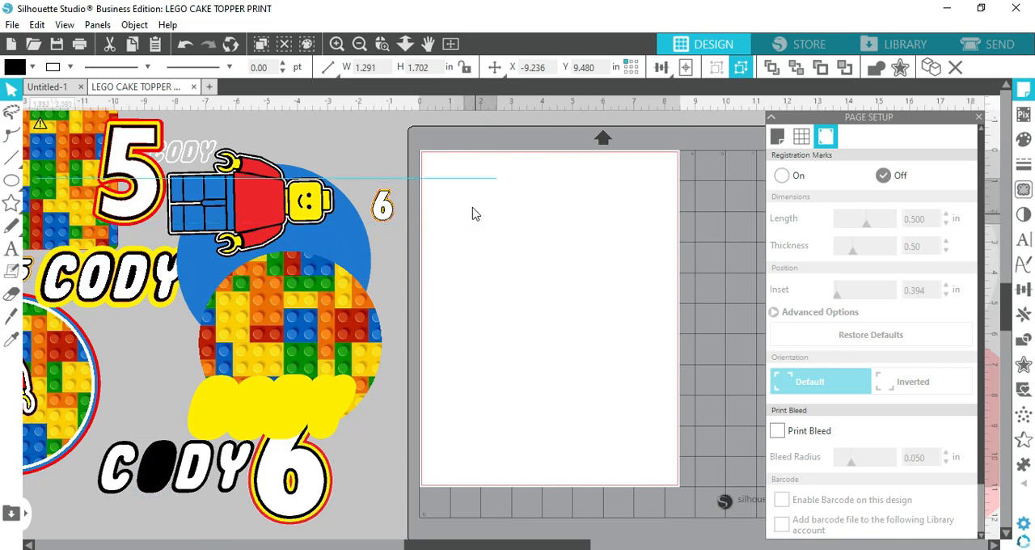
pyautogui.click(499, 214)
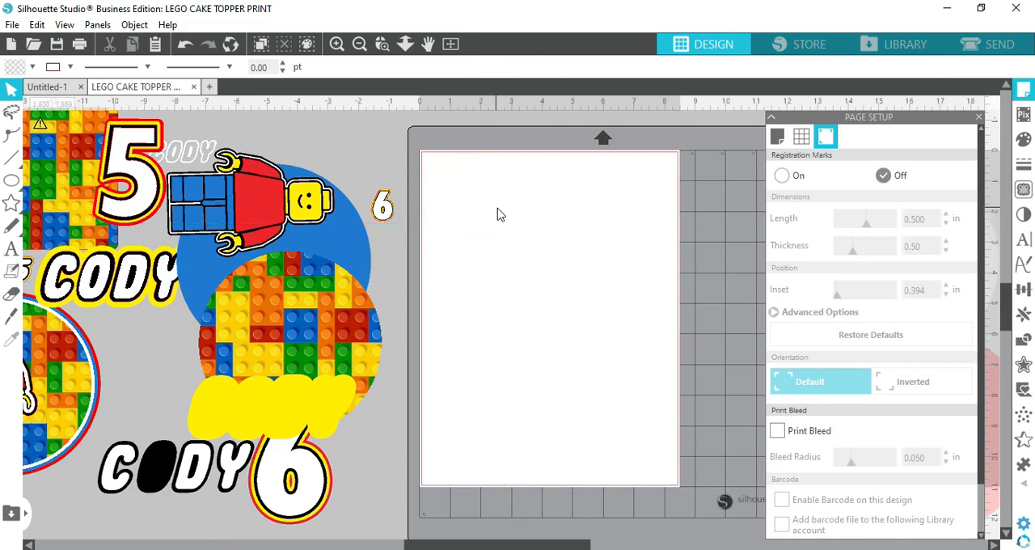
# Ungroup the large 6 and move its white layer onto the page
pyautogui.click(310, 490)
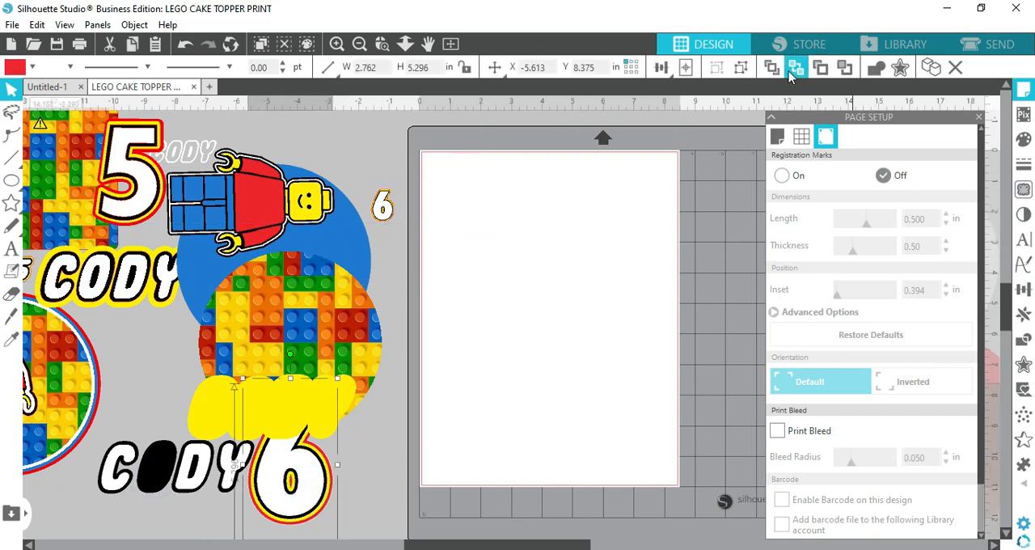
pyautogui.click(743, 66)
pyautogui.click(390, 508)
pyautogui.moveTo(312, 489); pyautogui.dragTo(627, 339)
# Separate the small 6's layers and move its white layer onto the page
pyautogui.moveTo(387, 210); pyautogui.dragTo(382, 217)
pyautogui.click(383, 216)
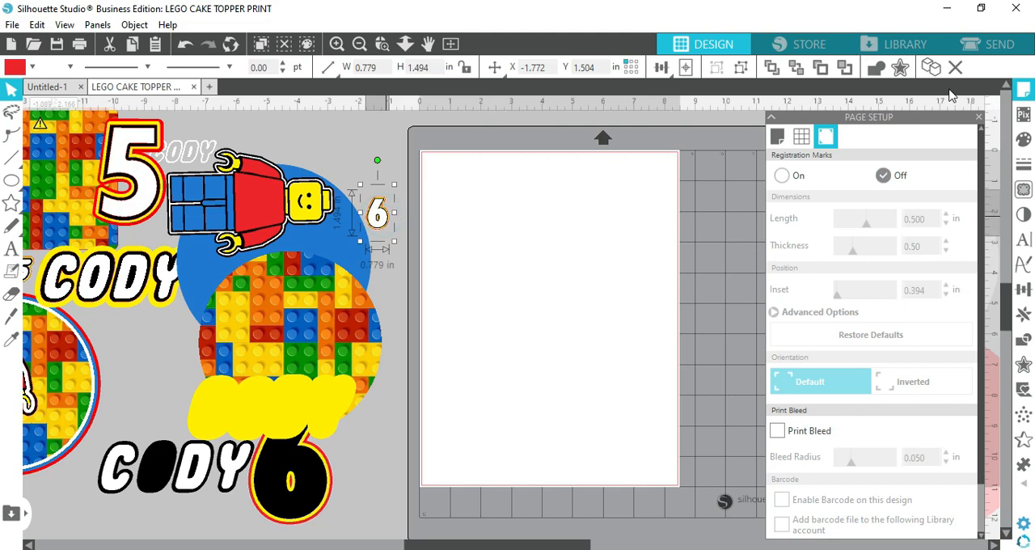
pyautogui.click(397, 247)
pyautogui.moveTo(384, 221); pyautogui.dragTo(639, 497)
# Add the white circle to the white pieces on the page and move them all beside the page, over the red circle
pyautogui.moveTo(572, 545); pyautogui.dragTo(696, 542)
pyautogui.moveTo(580, 324); pyautogui.dragTo(253, 491)
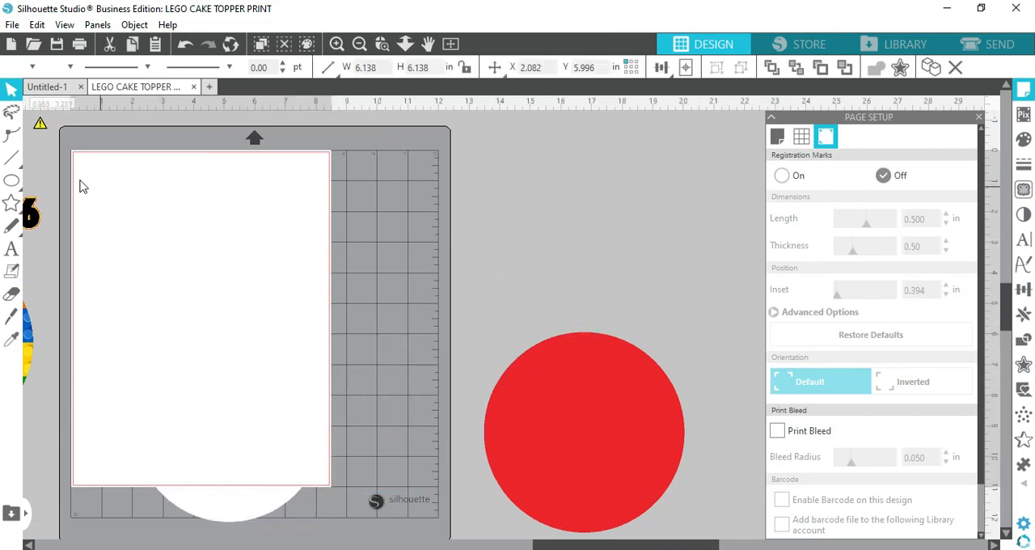
pyautogui.moveTo(65, 146); pyautogui.dragTo(323, 489)
pyautogui.moveTo(326, 444); pyautogui.dragTo(683, 360)
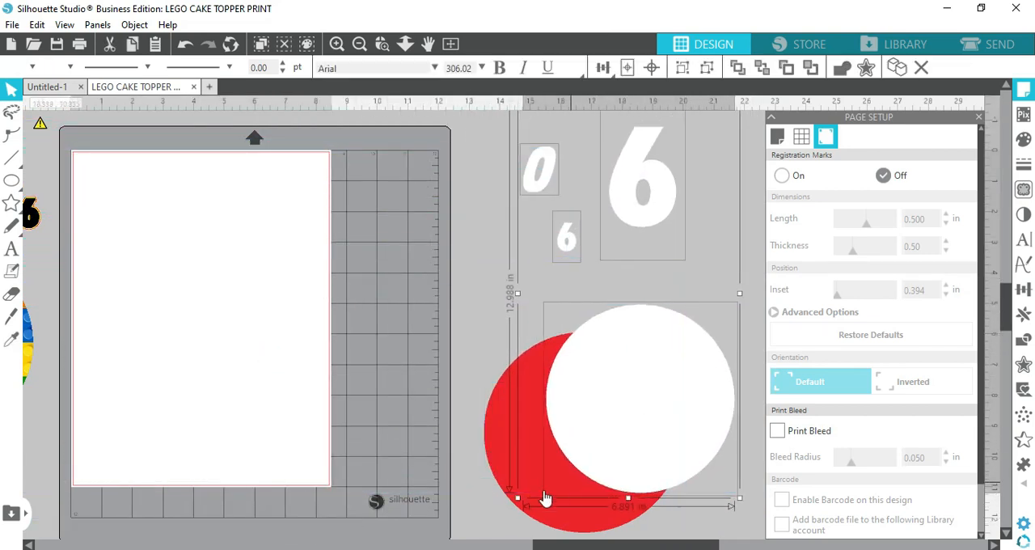
# Move the red circle down out of the way and reposition the white circle beneath the white numerals
pyautogui.moveTo(494, 448); pyautogui.dragTo(465, 548)
pyautogui.moveTo(547, 472); pyautogui.dragTo(529, 549)
pyautogui.moveTo(617, 370); pyautogui.dragTo(553, 326)
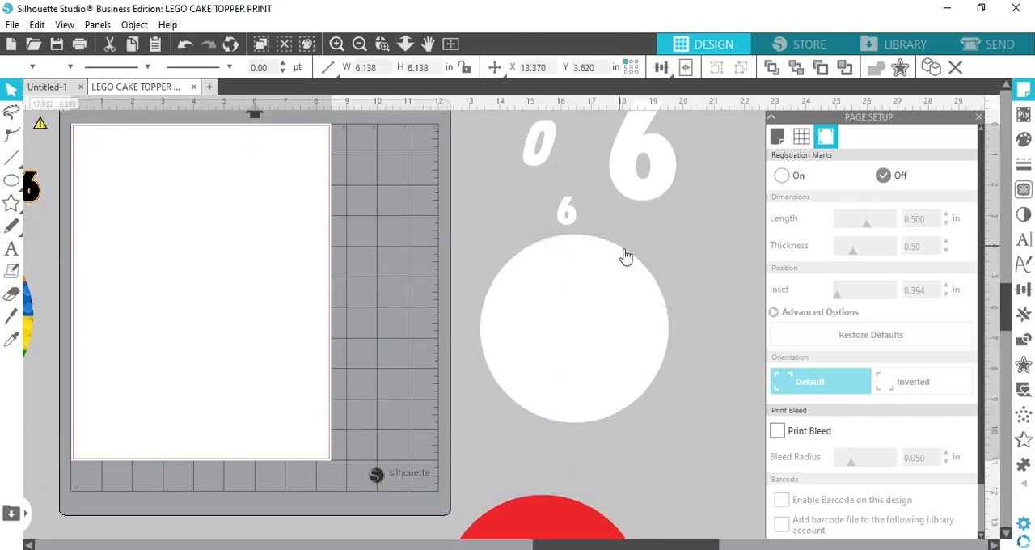
pyautogui.click(715, 388)
# Bring the white O and large 6 closer together, then move all the white pieces onto the page
pyautogui.scroll(1, 665, 335)
pyautogui.moveTo(539, 217); pyautogui.dragTo(553, 259)
pyautogui.moveTo(635, 249); pyautogui.dragTo(614, 274)
pyautogui.moveTo(476, 162); pyautogui.dragTo(702, 322)
pyautogui.keyDown('shift'); pyautogui.click(622, 395); pyautogui.keyUp('shift')
pyautogui.moveTo(622, 395); pyautogui.dragTo(257, 430)
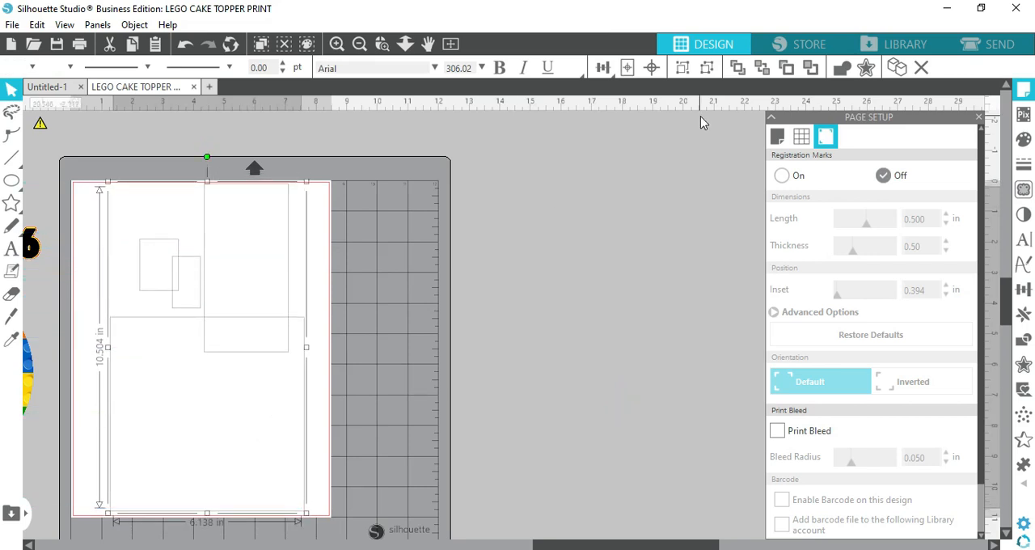
# In the send settings, disable the blue line and enable the black line for cutting, then return to the design
pyautogui.click(996, 49)
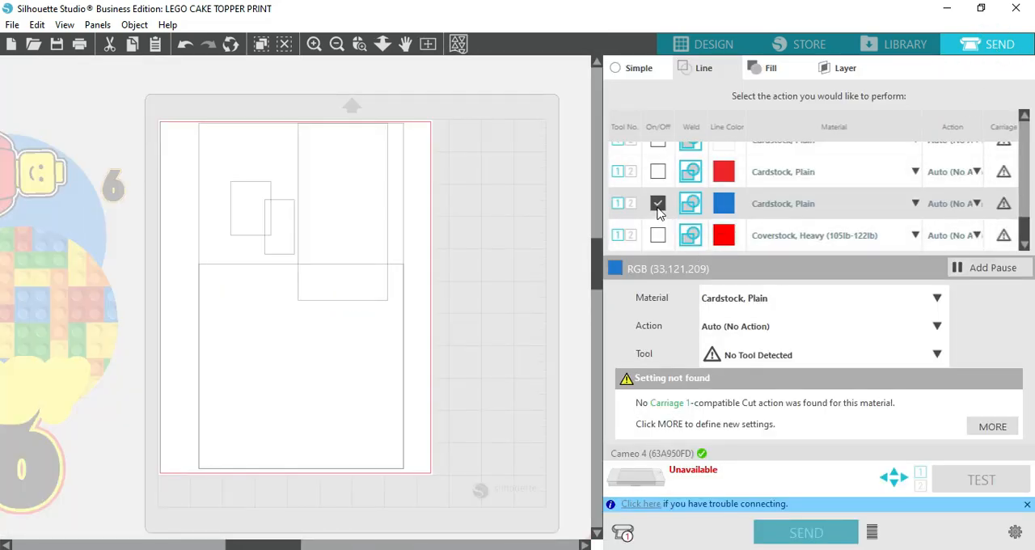
pyautogui.click(658, 203)
pyautogui.scroll(3, 722, 212)
pyautogui.click(660, 231)
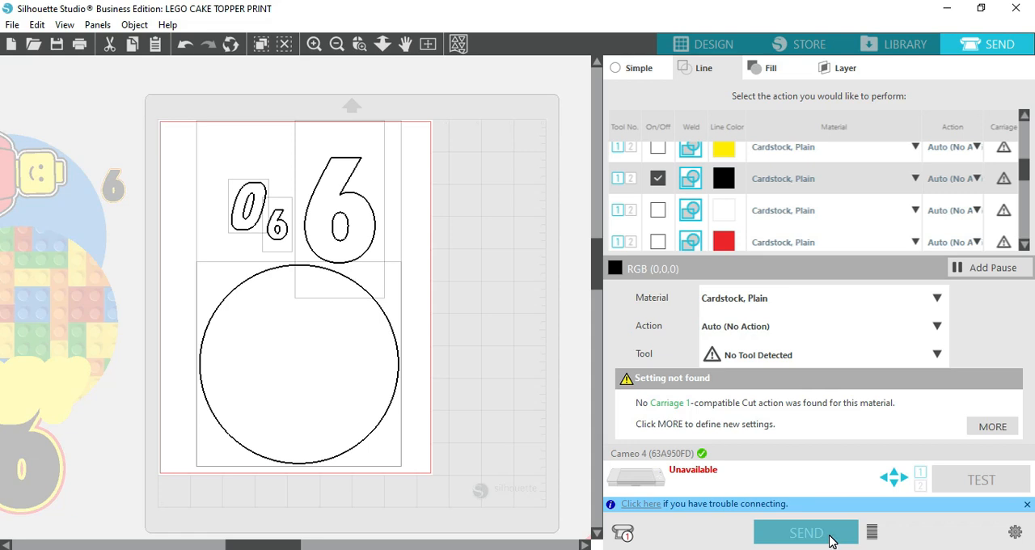
pyautogui.click(710, 45)
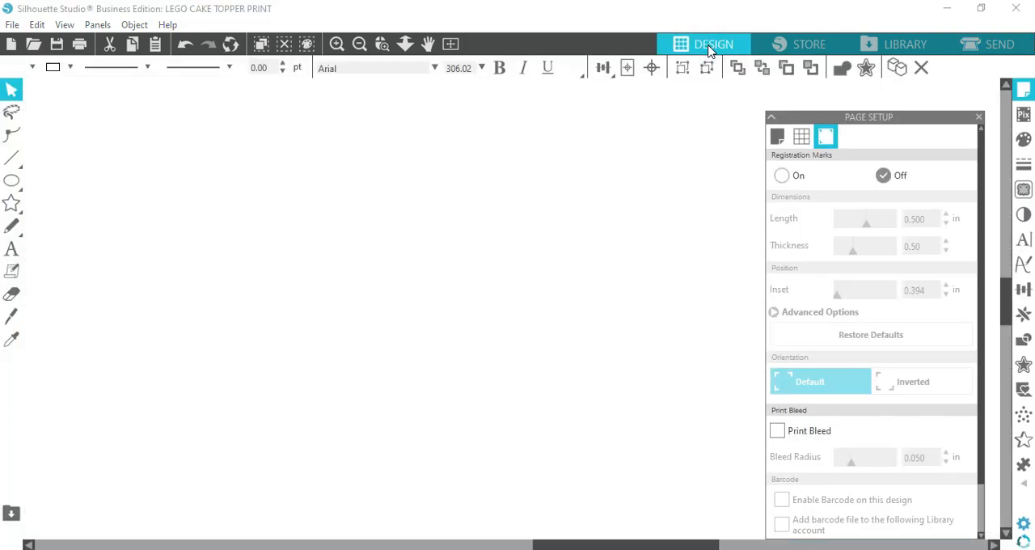
# Move the red circle up beside the page
pyautogui.moveTo(543, 531); pyautogui.dragTo(564, 316)
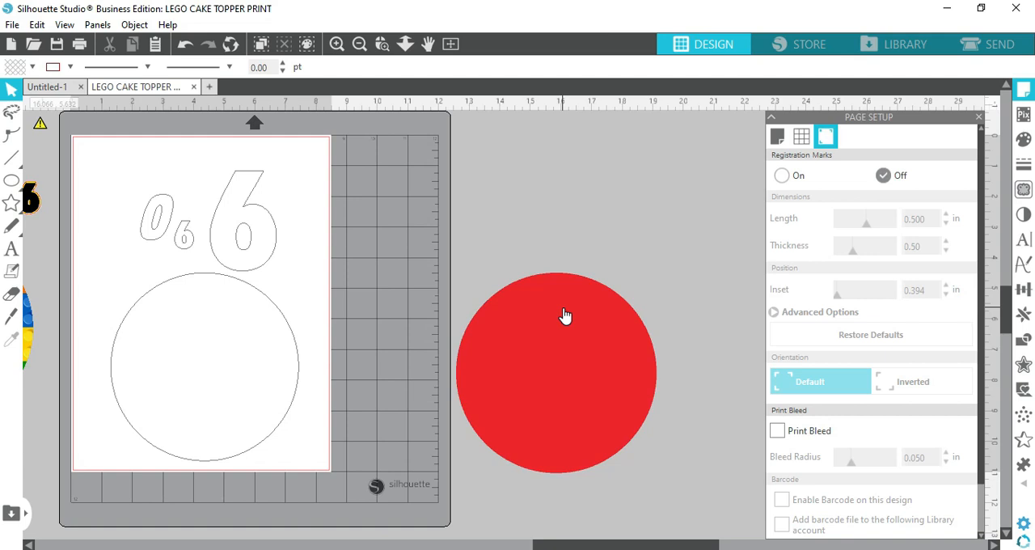